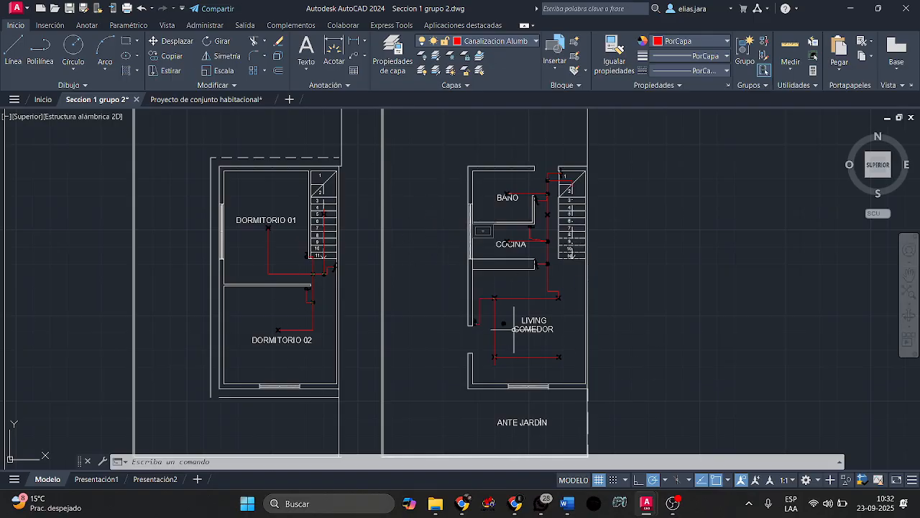
# Switch to the Proyecto de conjunto habitacional drawing and display the load table and single-line diagram in its model space.
pyautogui.scroll(-6, 514, 328)
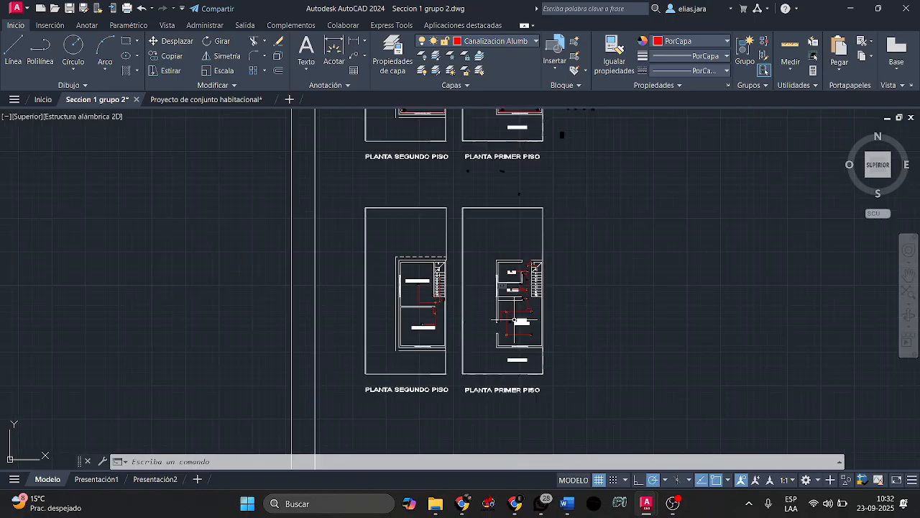
pyautogui.moveTo(573, 286)
pyautogui.mouseDown(button='middle')
pyautogui.moveTo(427, 308)
pyautogui.moveTo(491, 283)
pyautogui.mouseUp(button='middle')
pyautogui.scroll(2, 427, 308)
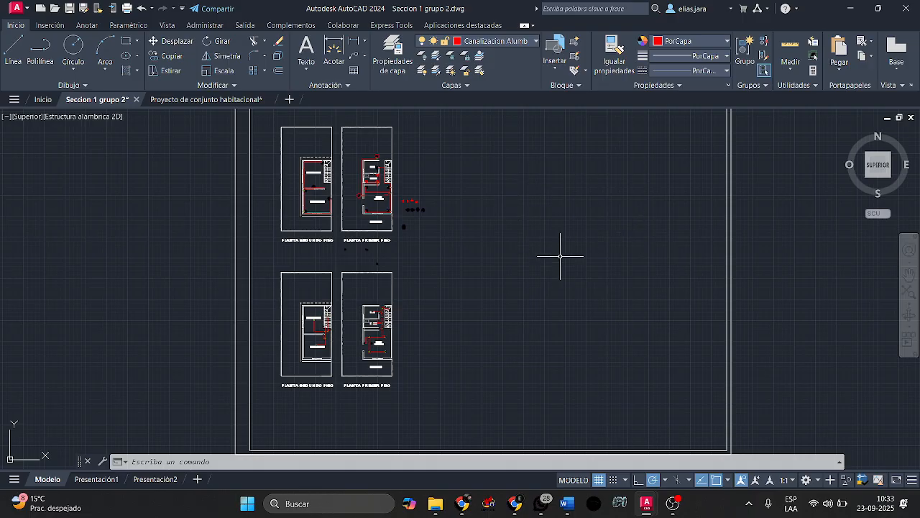
pyautogui.moveTo(584, 235); pyautogui.dragTo(578, 241, button='middle')
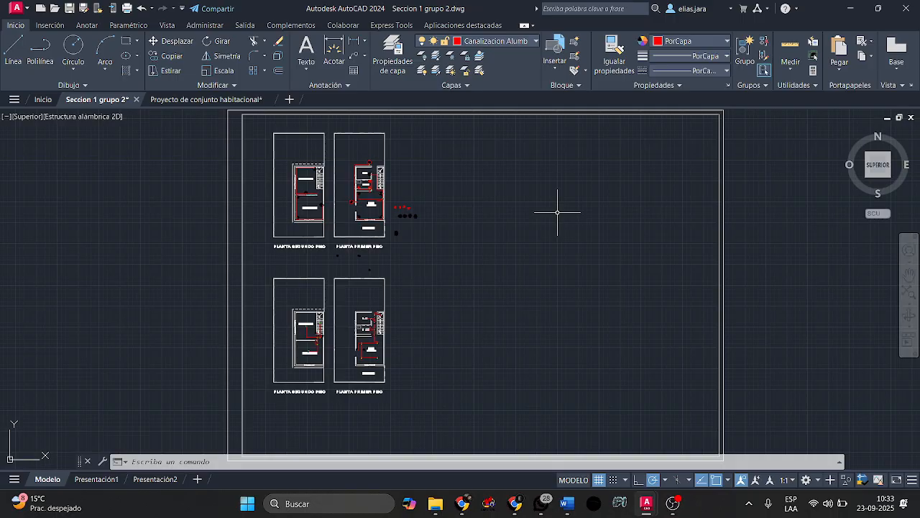
pyautogui.click(231, 101)
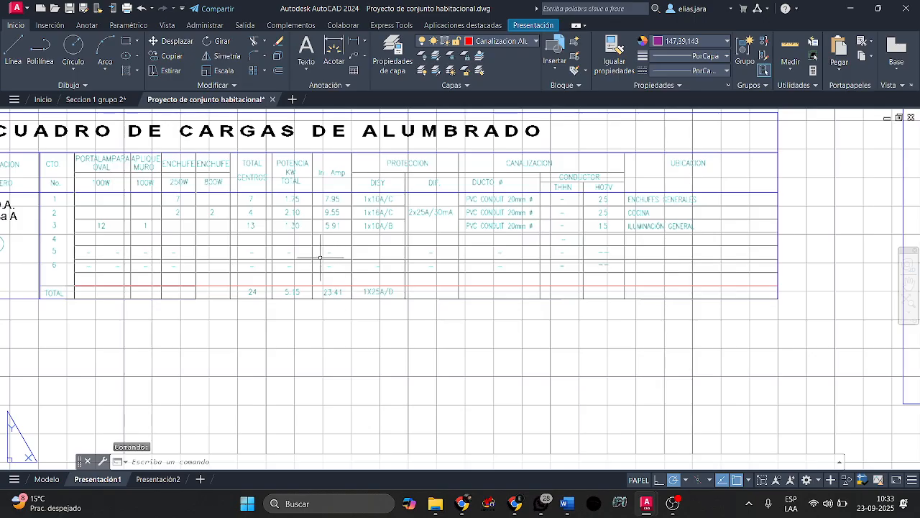
pyautogui.click(47, 479)
pyautogui.scroll(-5, 333, 302)
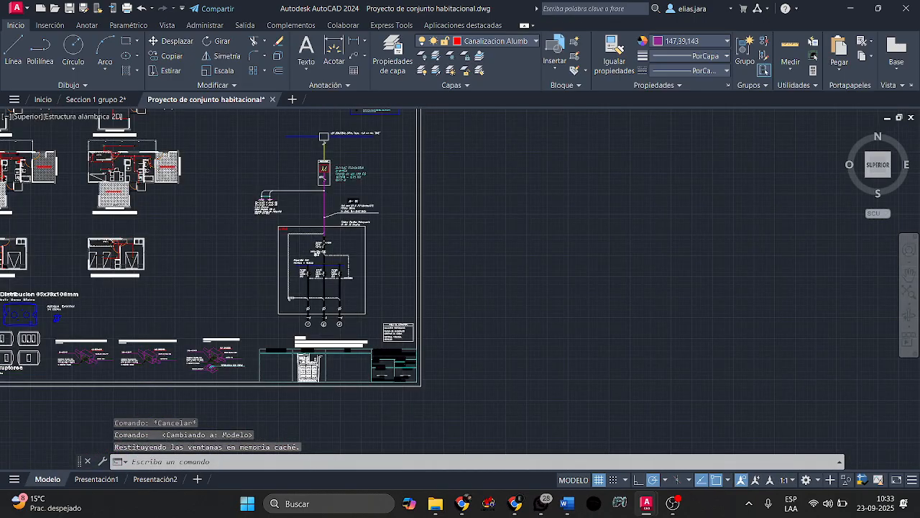
pyautogui.scroll(4, 281, 180)
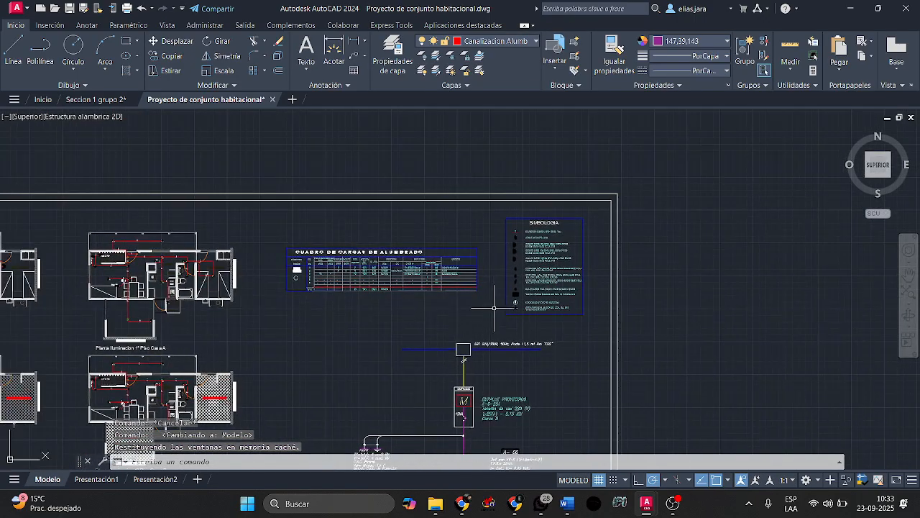
# Copy the Cuadro de Cargas de Alumbrado table together with the complete single-line diagram to the clipboard.
pyautogui.click(440, 280)
pyautogui.click(288, 237)
pyautogui.scroll(-3, 288, 237)
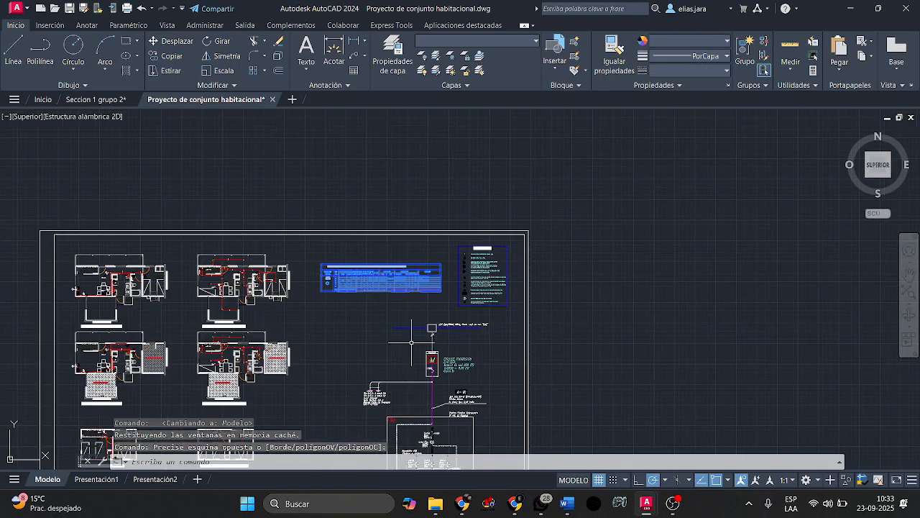
pyautogui.click(504, 424)
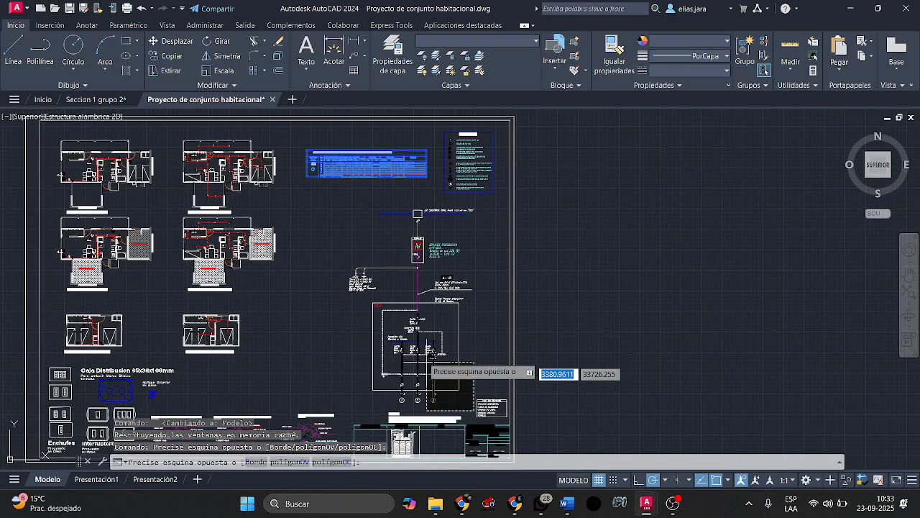
pyautogui.click(325, 203)
pyautogui.click(490, 340)
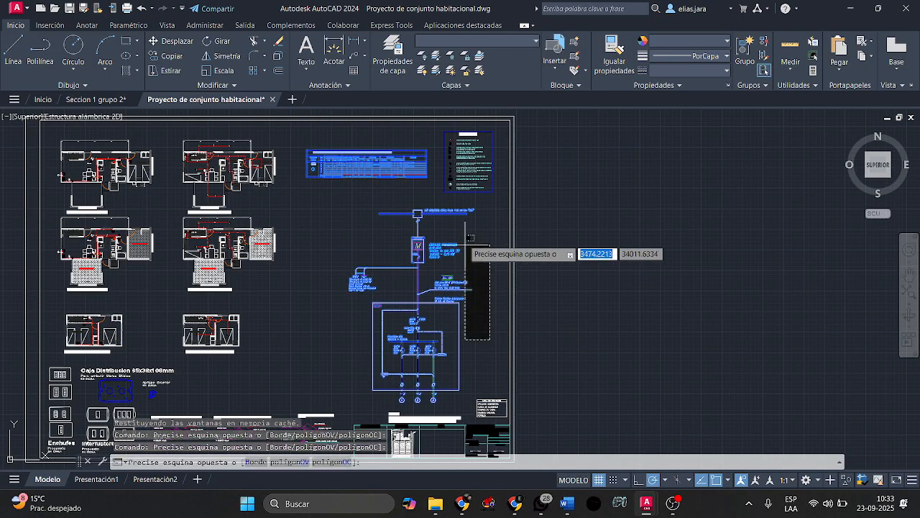
pyautogui.click(388, 198)
pyautogui.moveTo(466, 357); pyautogui.dragTo(461, 336, button='middle')
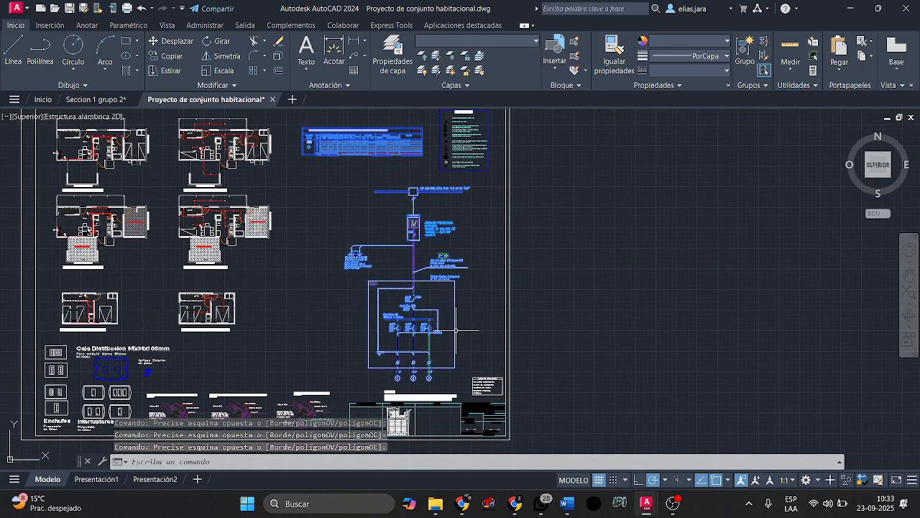
pyautogui.hotkey('ctrl', 'c')
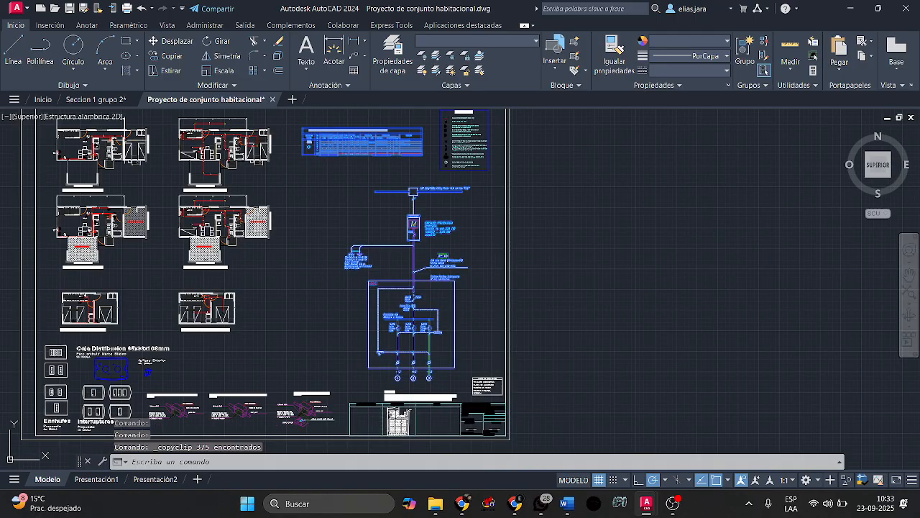
# Paste the copied load table and single-line diagram into Seccion 1 grupo 2, in the free sheet area beside the floor plans.
pyautogui.click(115, 101)
pyautogui.hotkey('ctrl', 'v')
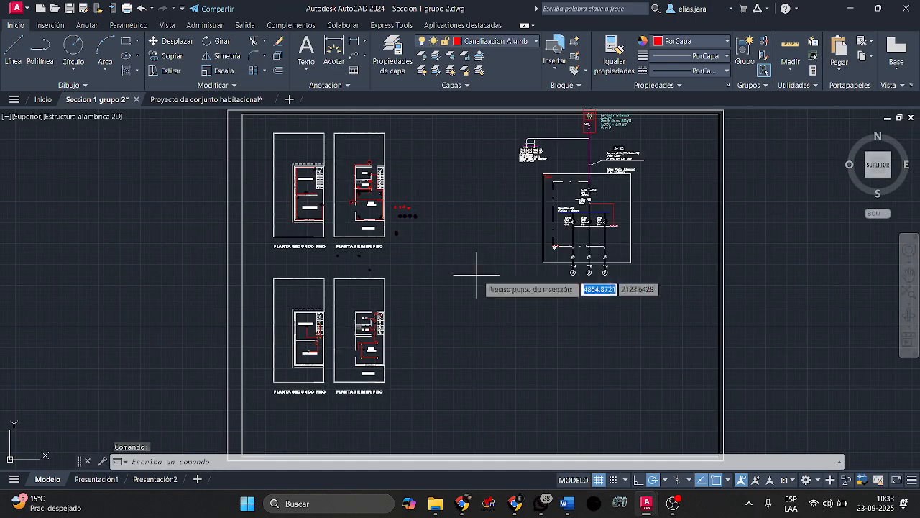
pyautogui.click(487, 402)
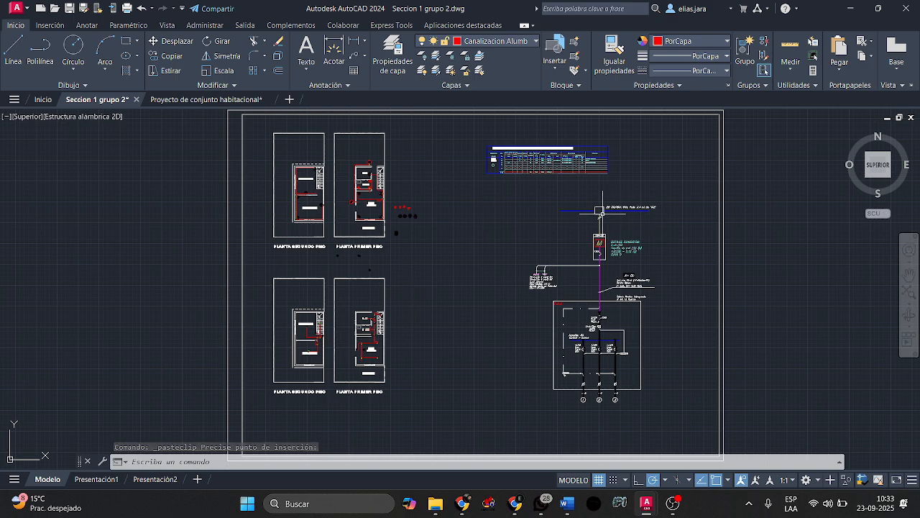
# Examine the pasted lighting load table's circuits and compare them with the socket layout on the first- and second-floor plans.
pyautogui.moveTo(625, 311); pyautogui.dragTo(584, 270, button='middle')
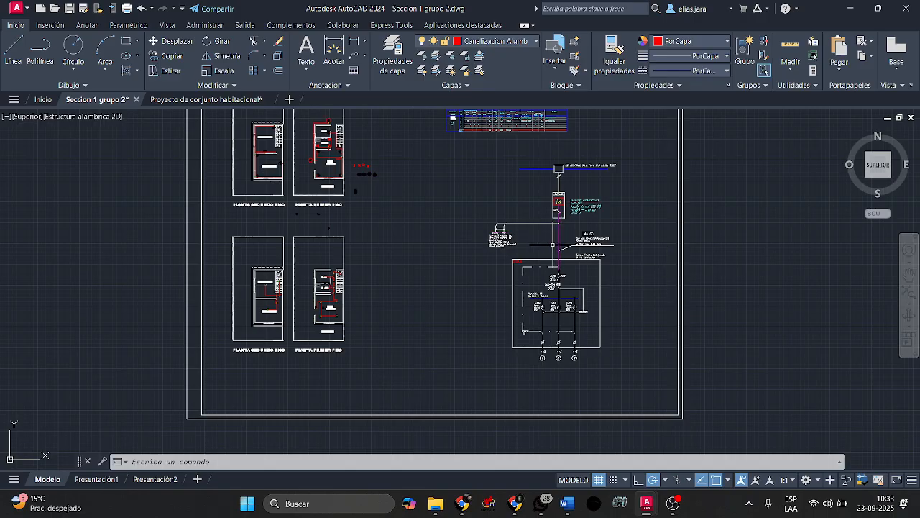
pyautogui.scroll(5, 531, 152)
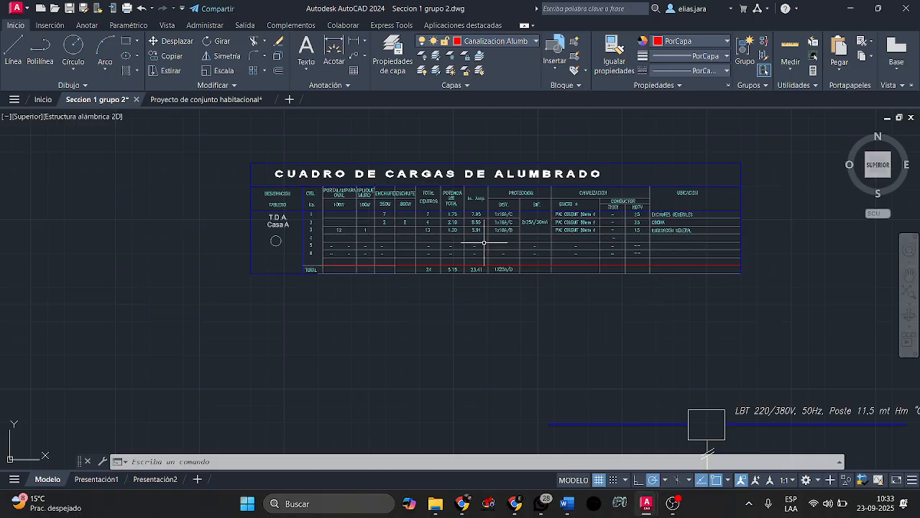
pyautogui.scroll(-10, 484, 242)
pyautogui.scroll(7, 493, 255)
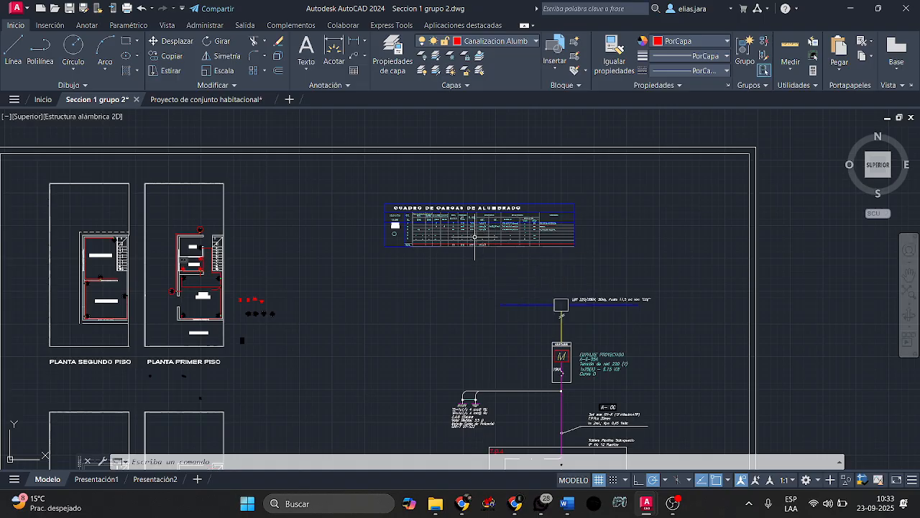
pyautogui.scroll(6, 465, 228)
pyautogui.moveTo(312, 232); pyautogui.dragTo(359, 262, button='middle')
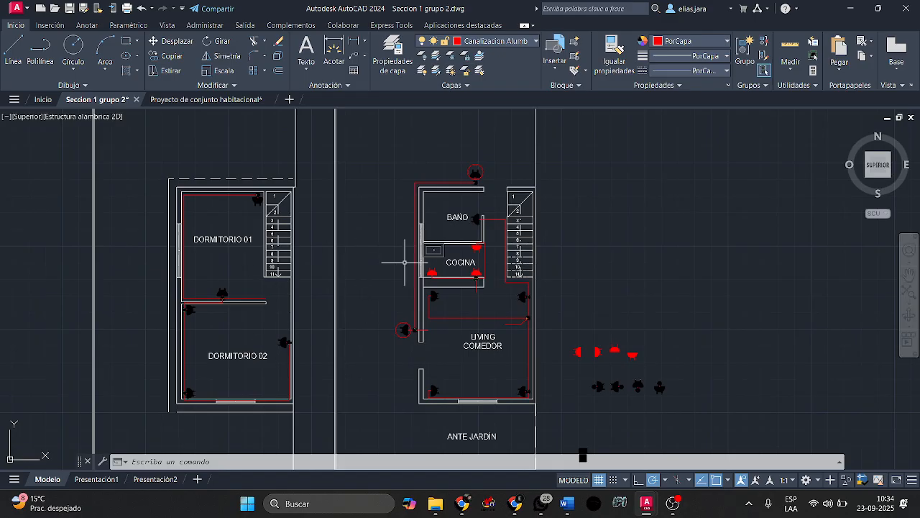
pyautogui.scroll(-5, 702, 261)
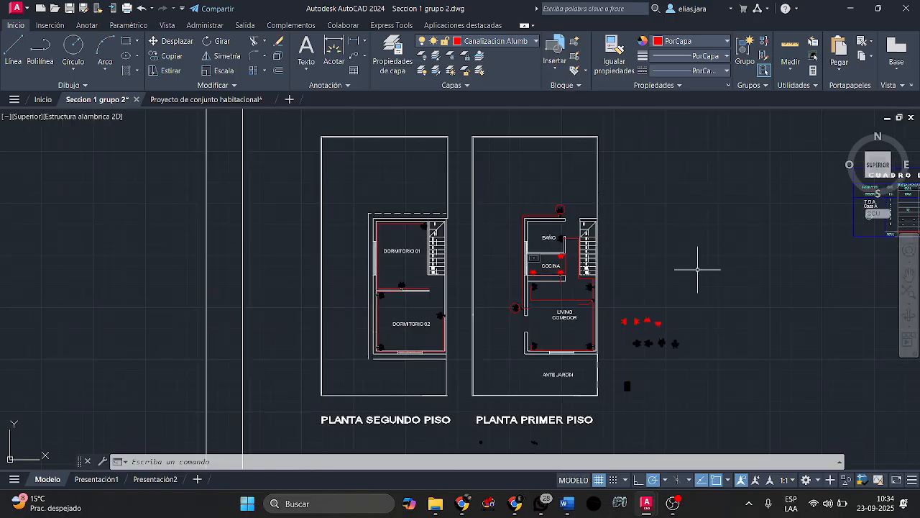
pyautogui.scroll(6, 729, 236)
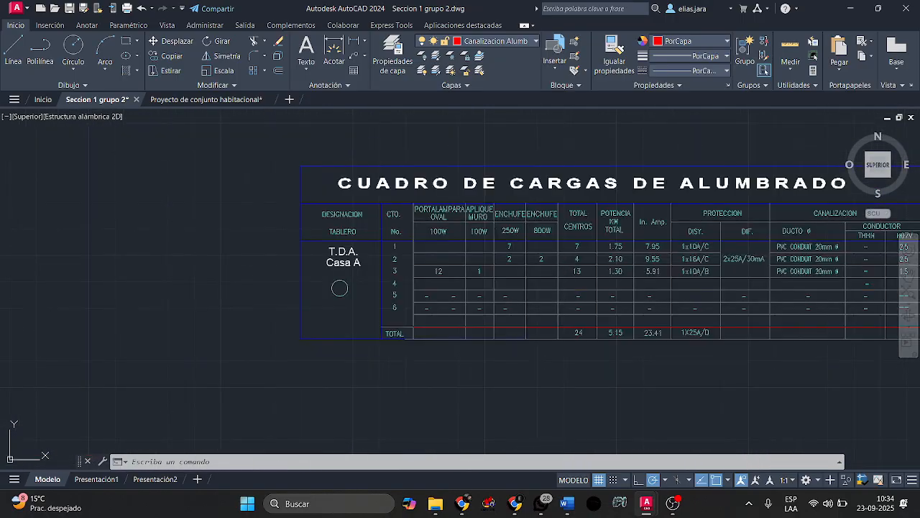
pyautogui.moveTo(566, 274); pyautogui.dragTo(447, 317, button='middle')
pyautogui.scroll(3, 477, 263)
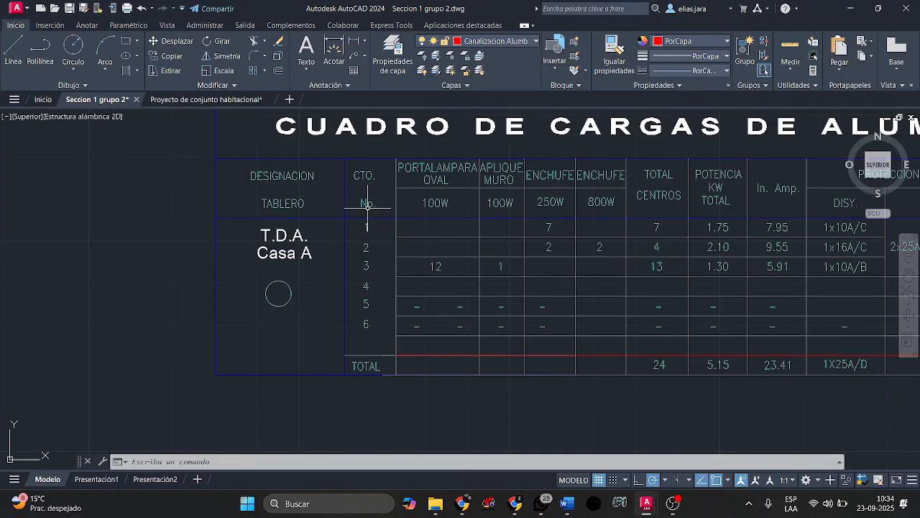
pyautogui.scroll(-5, 705, 312)
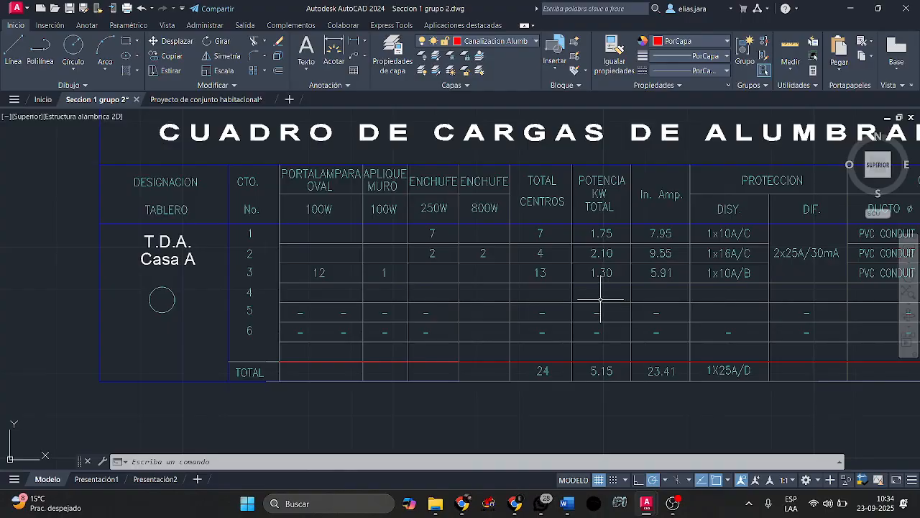
pyautogui.moveTo(512, 353); pyautogui.dragTo(728, 238, button='middle')
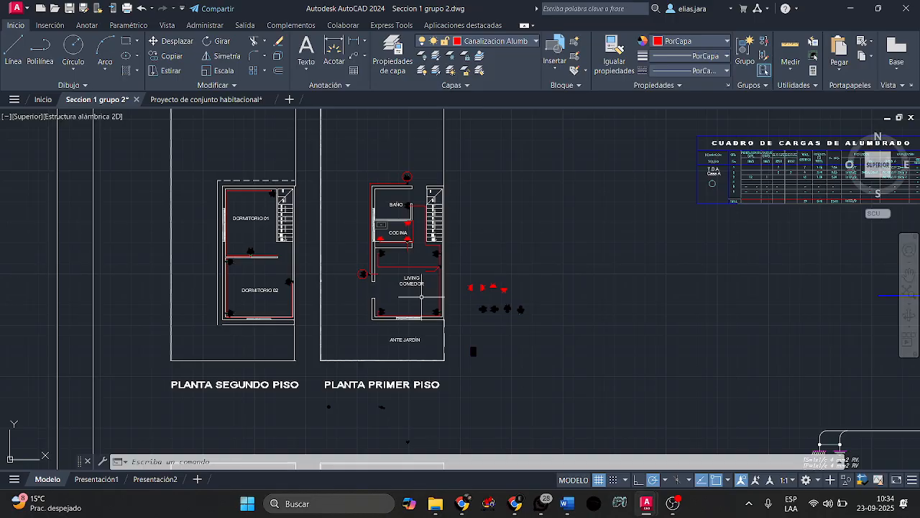
pyautogui.scroll(5, 724, 242)
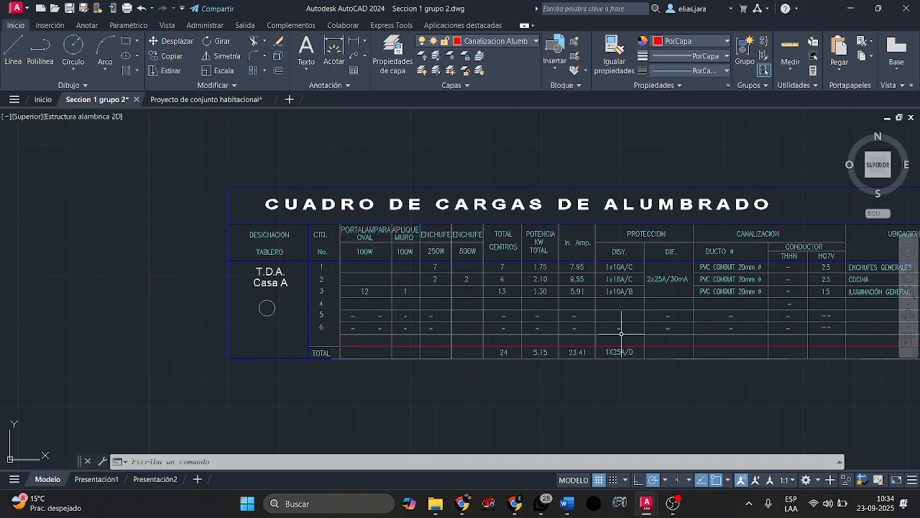
pyautogui.scroll(-3, 686, 348)
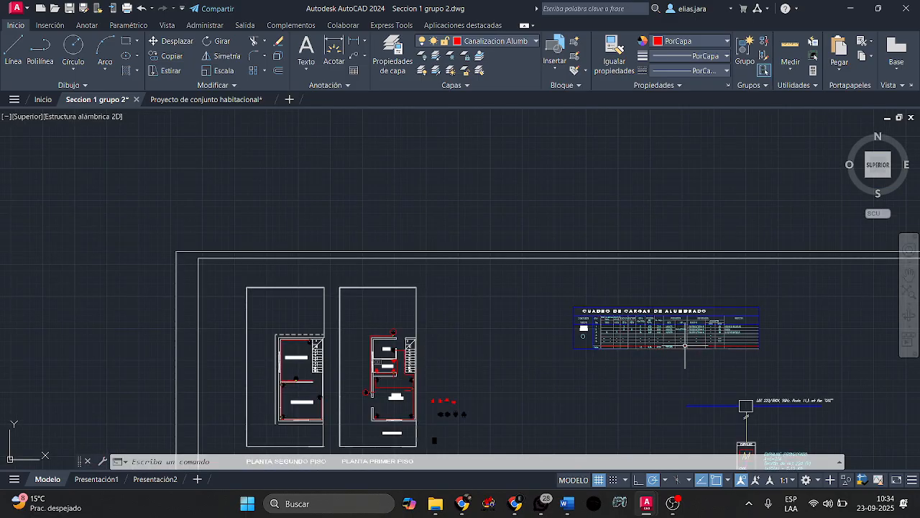
# Examine the three circuits of the T.D.A. single-line diagram against the socket and lighting floor plans.
pyautogui.moveTo(688, 374); pyautogui.dragTo(507, 171, button='middle')
pyautogui.moveTo(565, 299); pyautogui.dragTo(510, 153, button='middle')
pyautogui.scroll(1, 511, 153)
pyautogui.moveTo(579, 323); pyautogui.dragTo(581, 266, button='middle')
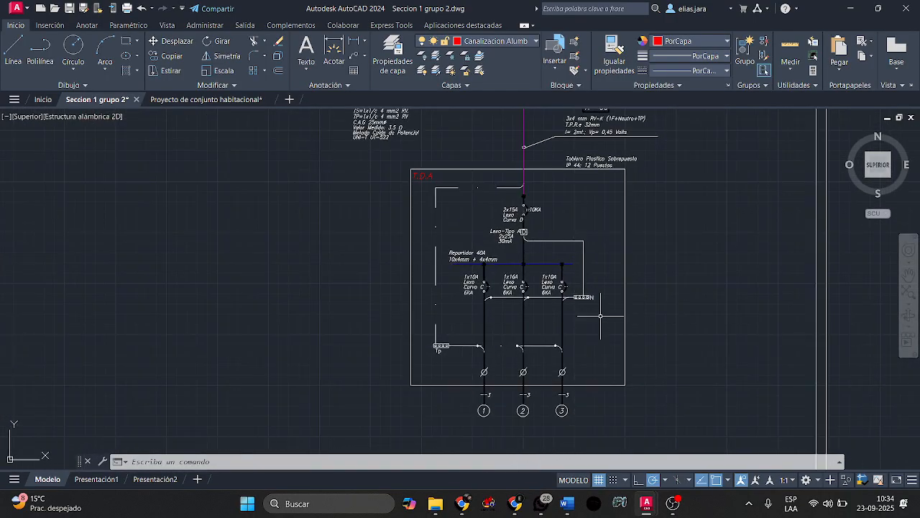
pyautogui.scroll(2, 489, 248)
pyautogui.moveTo(487, 272); pyautogui.dragTo(392, 243, button='middle')
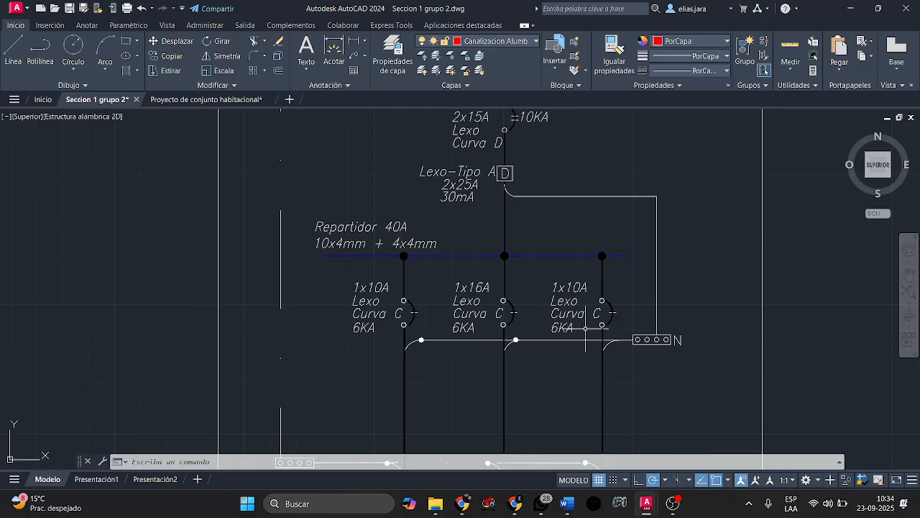
pyautogui.scroll(-6, 586, 329)
pyautogui.scroll(4, 433, 246)
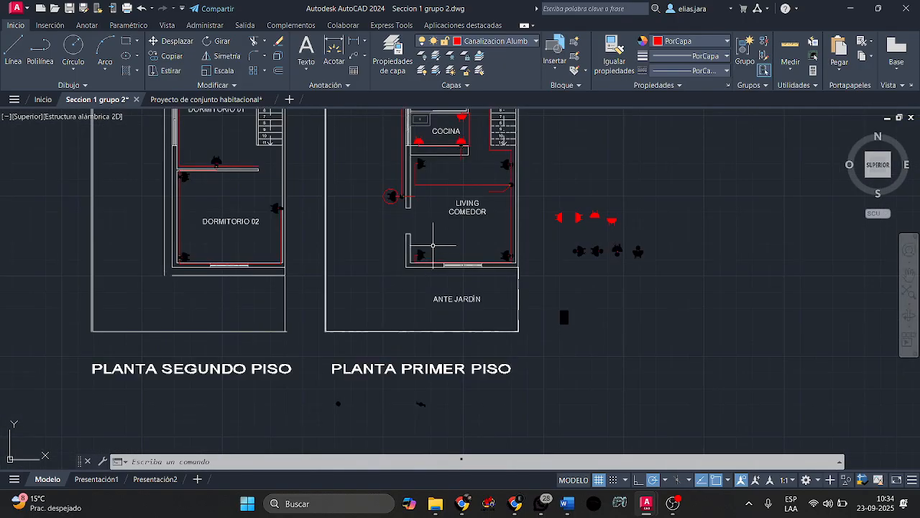
pyautogui.moveTo(433, 245); pyautogui.dragTo(491, 375, button='middle')
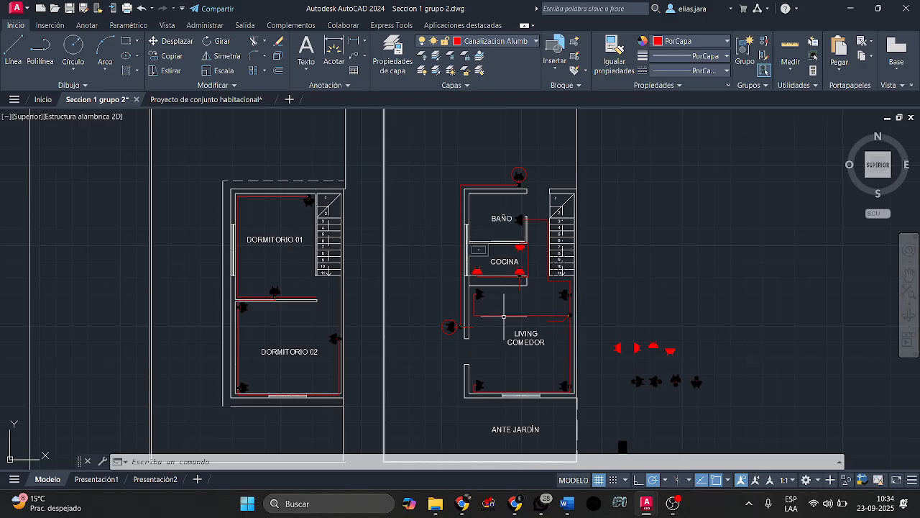
pyautogui.scroll(-10, 511, 319)
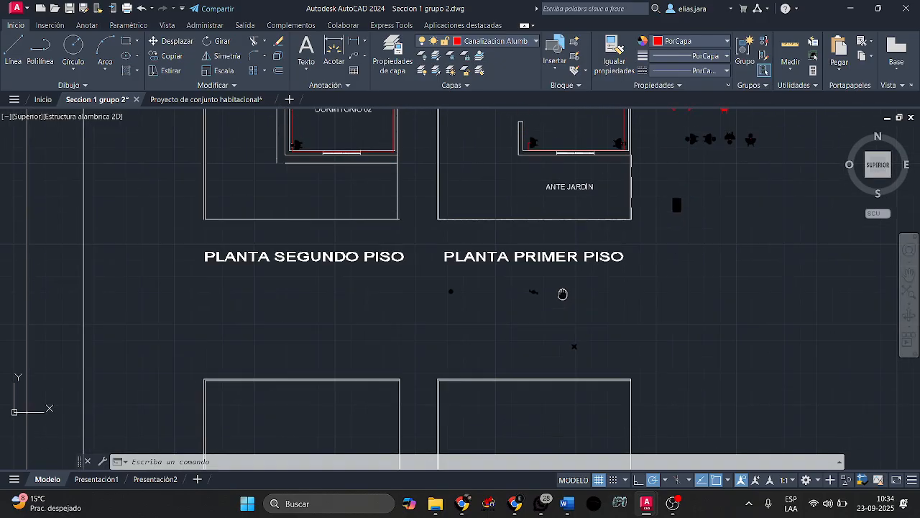
pyautogui.moveTo(594, 306); pyautogui.dragTo(596, 262, button='middle')
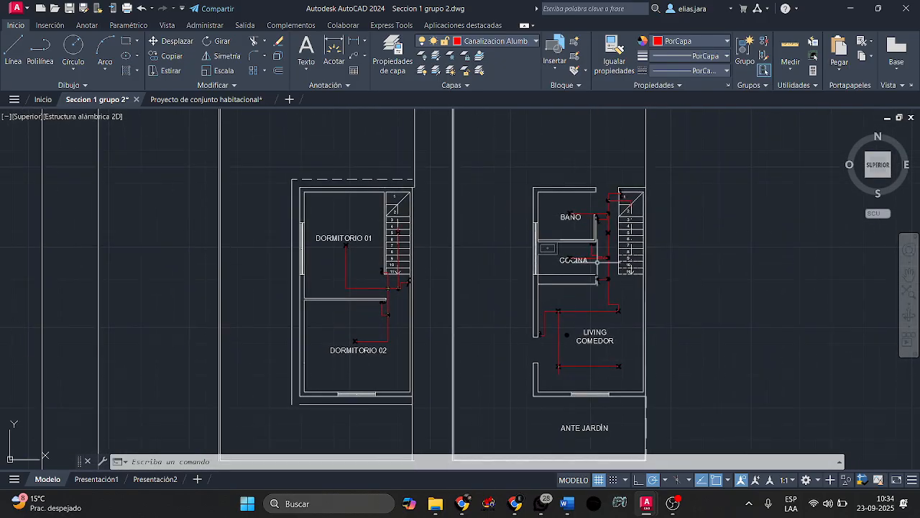
pyautogui.scroll(-5, 588, 254)
pyautogui.scroll(6, 590, 274)
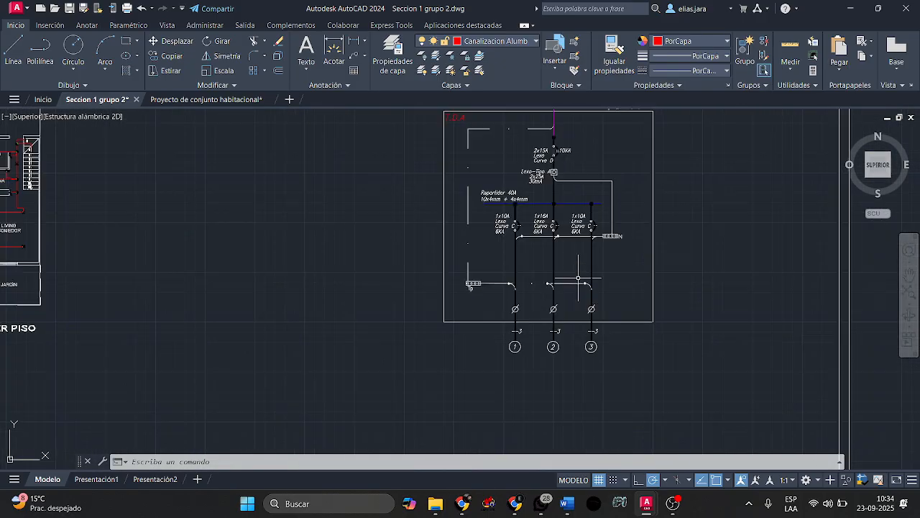
pyautogui.moveTo(589, 275); pyautogui.dragTo(534, 305, button='middle')
pyautogui.scroll(2, 507, 276)
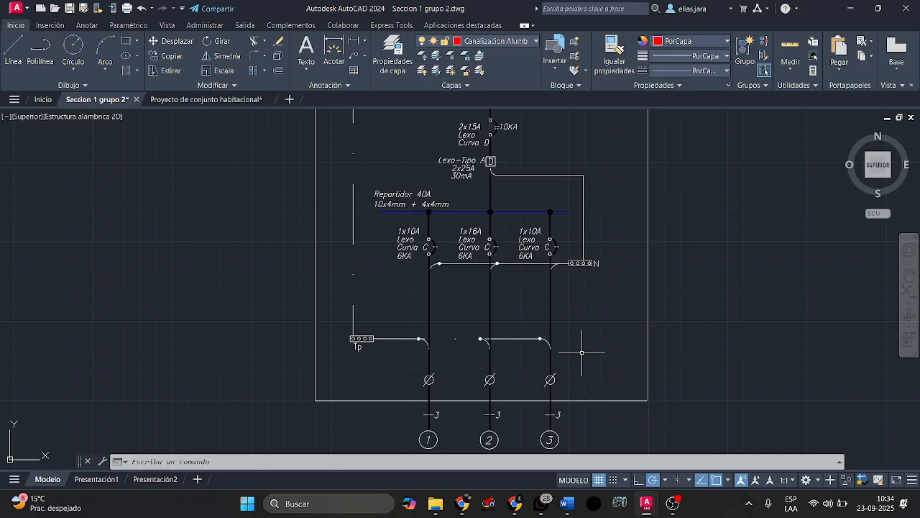
pyautogui.scroll(-2, 535, 266)
# Inspect the board designation, circuit number and fixture columns of the lighting load table up close.
pyautogui.moveTo(530, 199); pyautogui.dragTo(552, 340, button='middle')
pyautogui.moveTo(484, 169)
pyautogui.mouseDown(button='middle')
pyautogui.moveTo(481, 313)
pyautogui.moveTo(404, 308)
pyautogui.mouseUp(button='middle')
pyautogui.scroll(5, 479, 313)
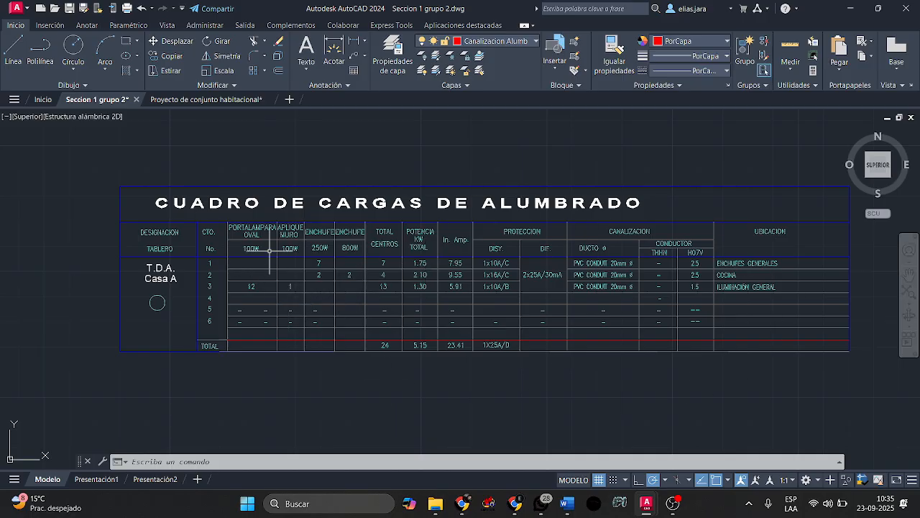
pyautogui.scroll(2, 256, 243)
pyautogui.scroll(2, 257, 243)
pyautogui.moveTo(257, 243); pyautogui.dragTo(503, 232, button='middle')
pyautogui.scroll(-2, 503, 232)
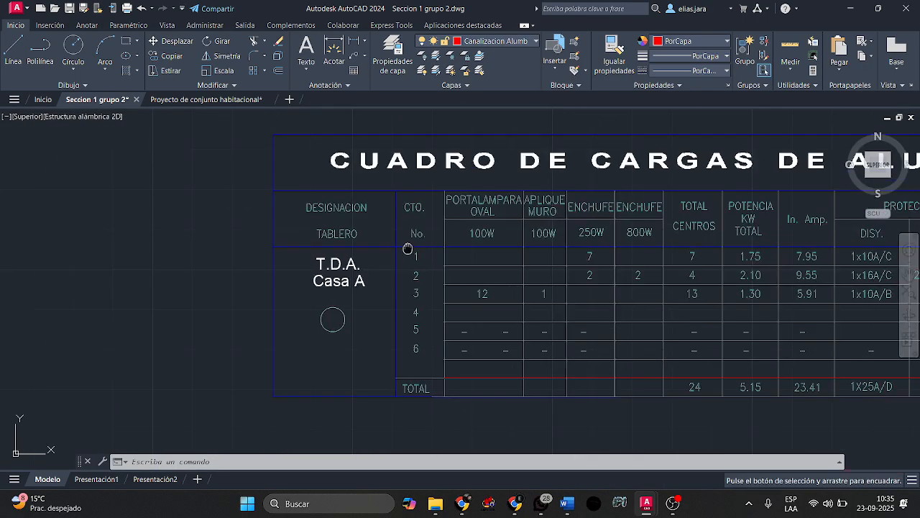
pyautogui.scroll(2, 321, 306)
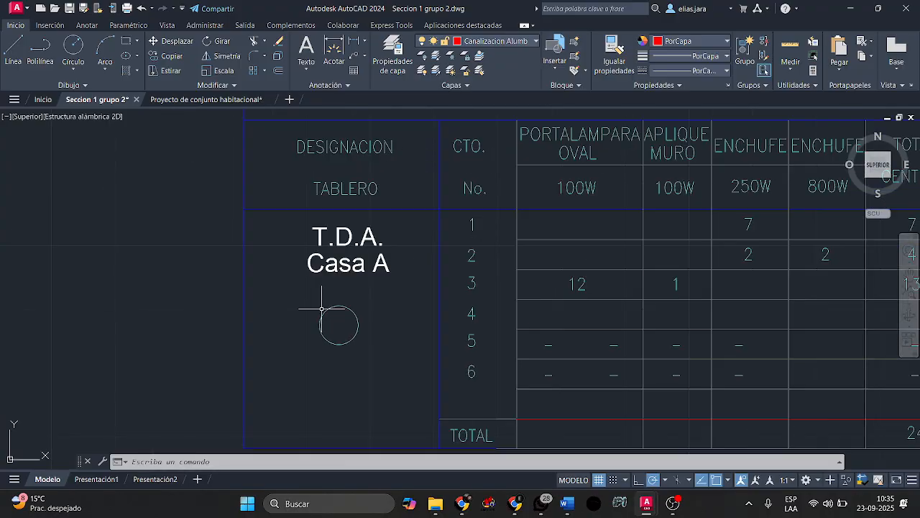
# Change the second line of the T.D.A. board designation in the load table to "Casa".
pyautogui.moveTo(321, 304); pyautogui.dragTo(279, 304, button='middle')
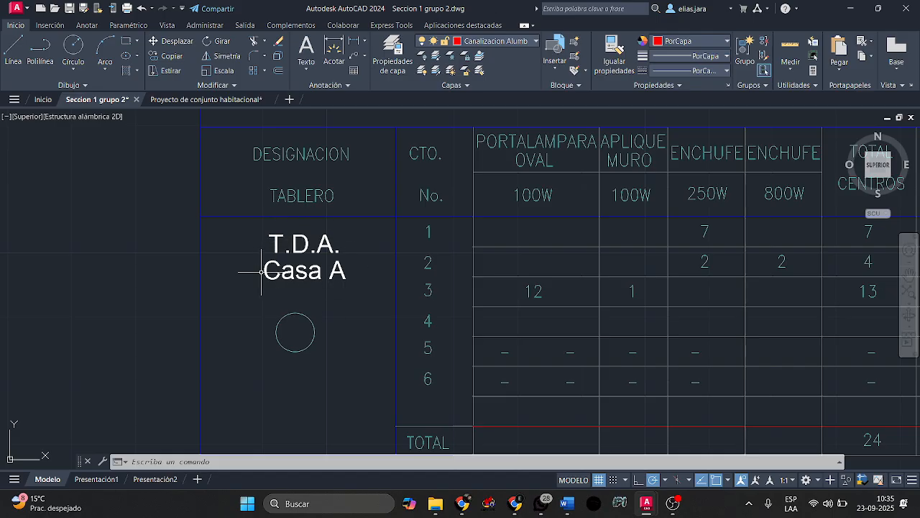
pyautogui.click(321, 271)
pyautogui.doubleClick(316, 271)
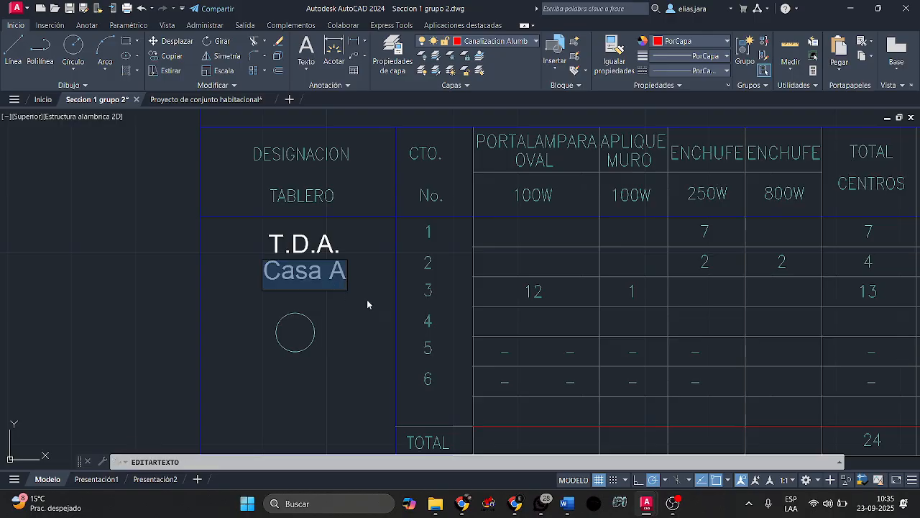
pyautogui.press('Right')
pyautogui.press('BackSpace')
pyautogui.press('BackSpace')
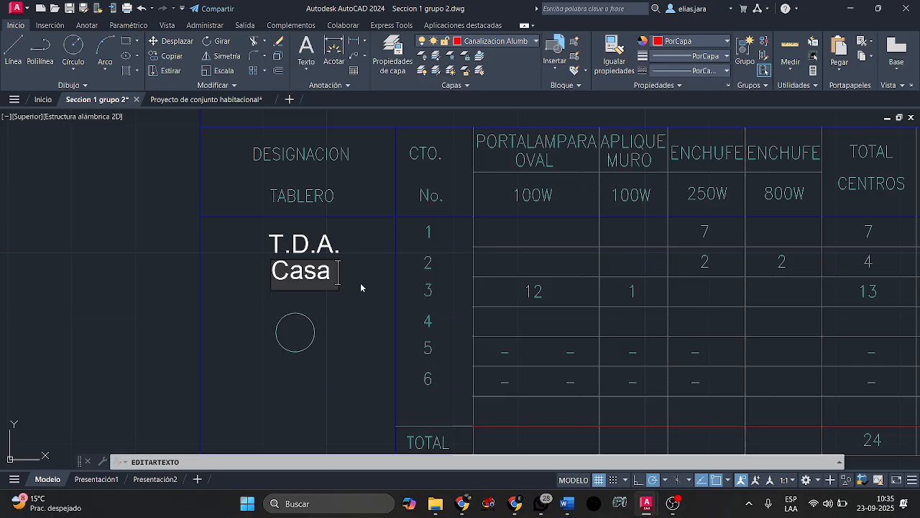
pyautogui.click(365, 313)
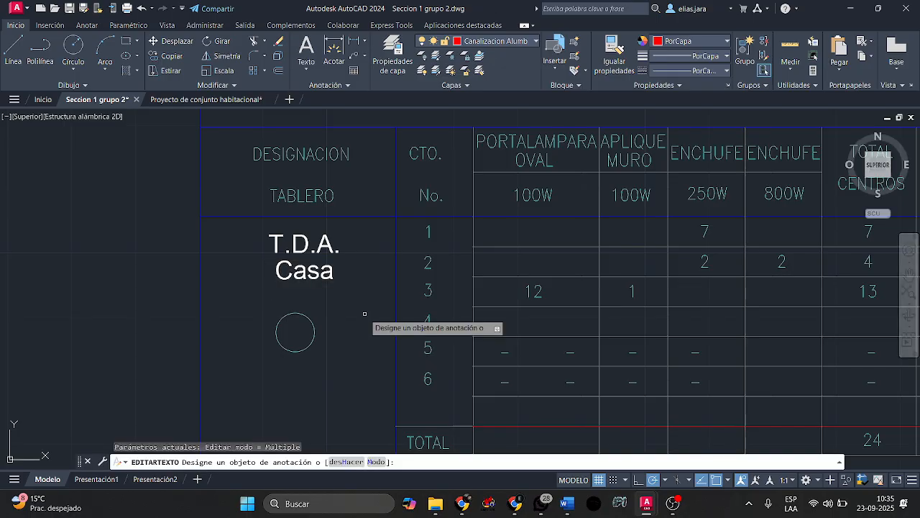
# Examine the load table's fixture, socket, total centres, power, current and protection columns for circuits 1 to 3.
pyautogui.hscroll(3, 335, 306)
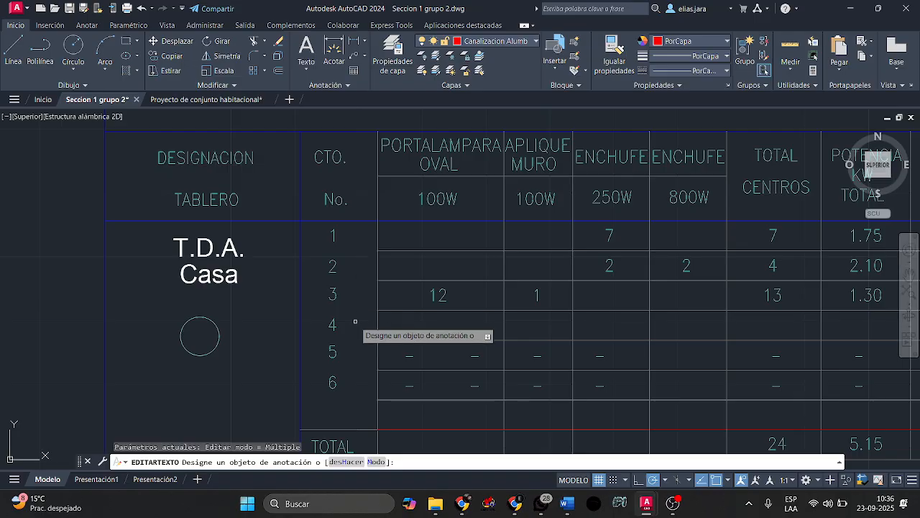
pyautogui.moveTo(374, 351); pyautogui.dragTo(335, 352, button='middle')
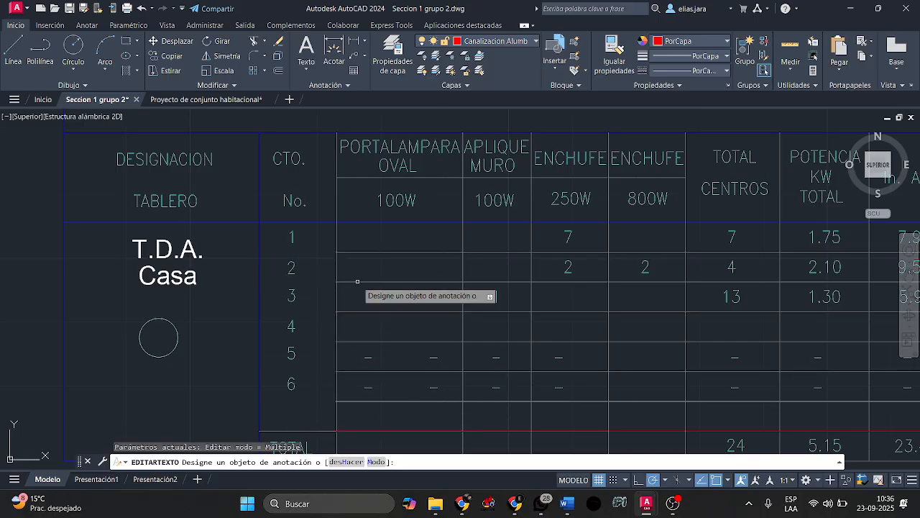
pyautogui.moveTo(451, 322); pyautogui.dragTo(372, 330, button='middle')
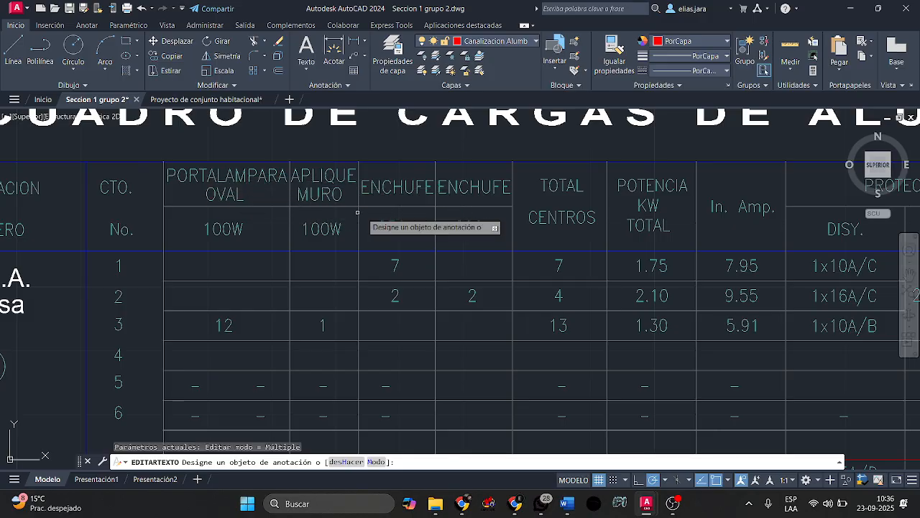
pyautogui.scroll(2, 389, 202)
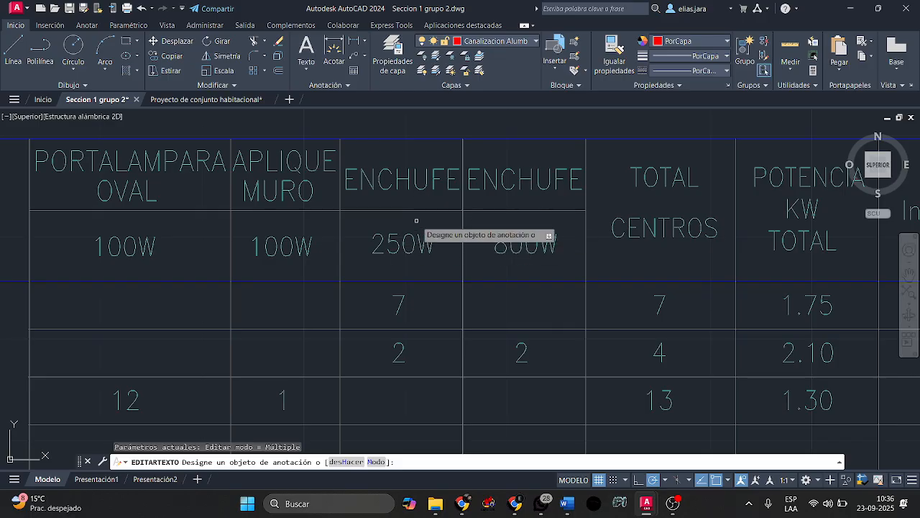
pyautogui.moveTo(450, 218); pyautogui.dragTo(391, 223, button='middle')
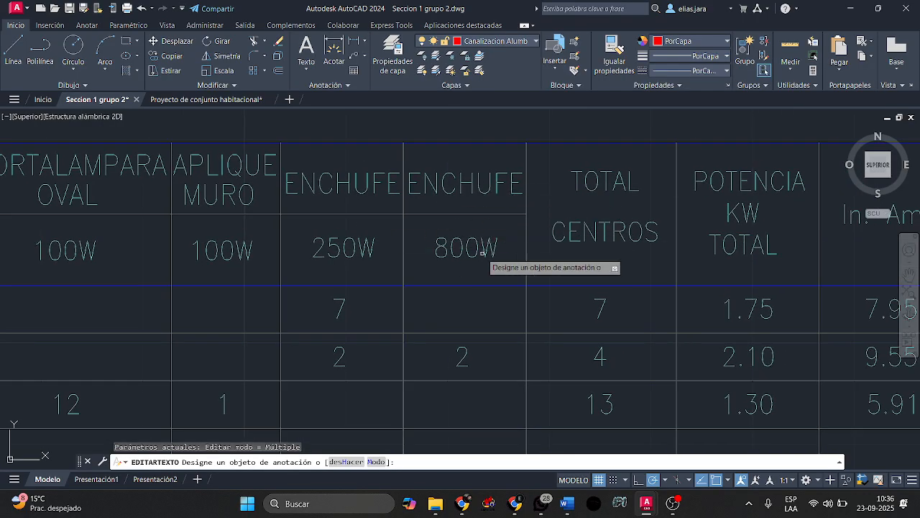
pyautogui.scroll(-1, 483, 253)
pyautogui.moveTo(437, 281); pyautogui.dragTo(496, 212, button='middle')
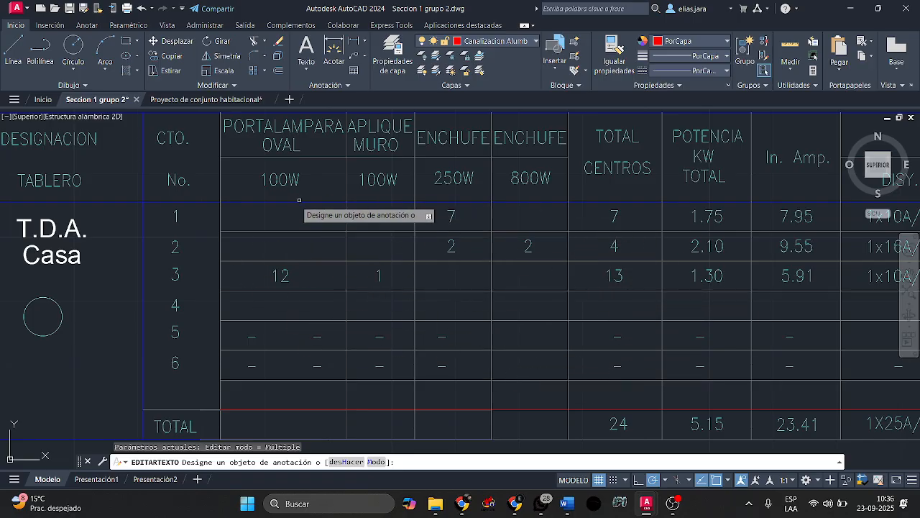
pyautogui.moveTo(436, 237); pyautogui.dragTo(284, 223, button='middle')
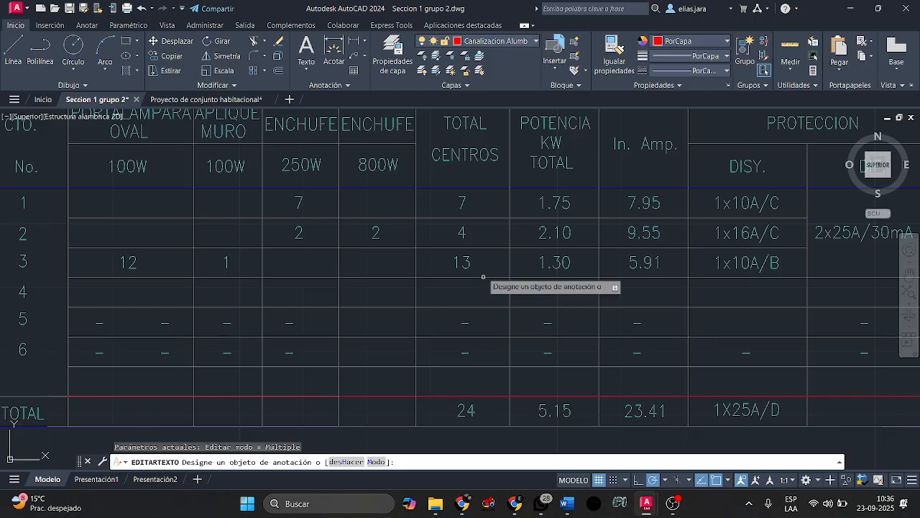
pyautogui.moveTo(512, 239); pyautogui.dragTo(450, 243, button='middle')
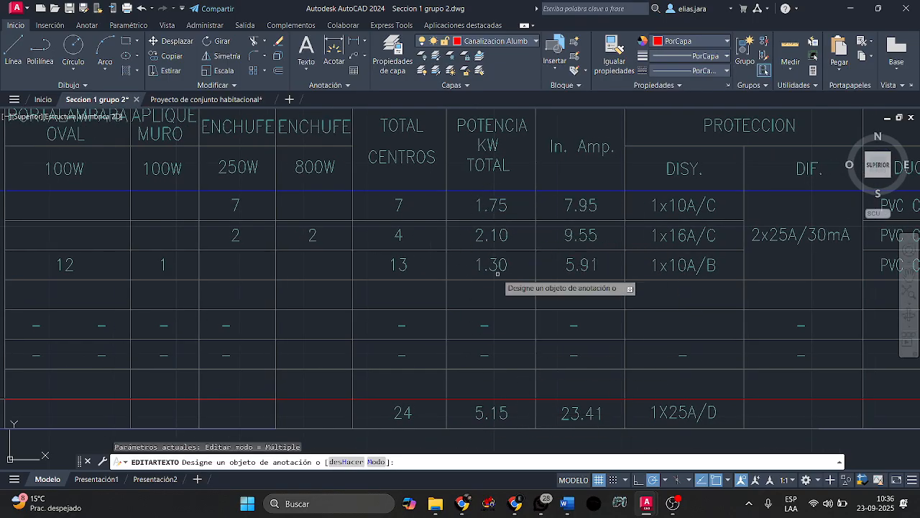
pyautogui.moveTo(463, 263); pyautogui.dragTo(569, 272, button='middle')
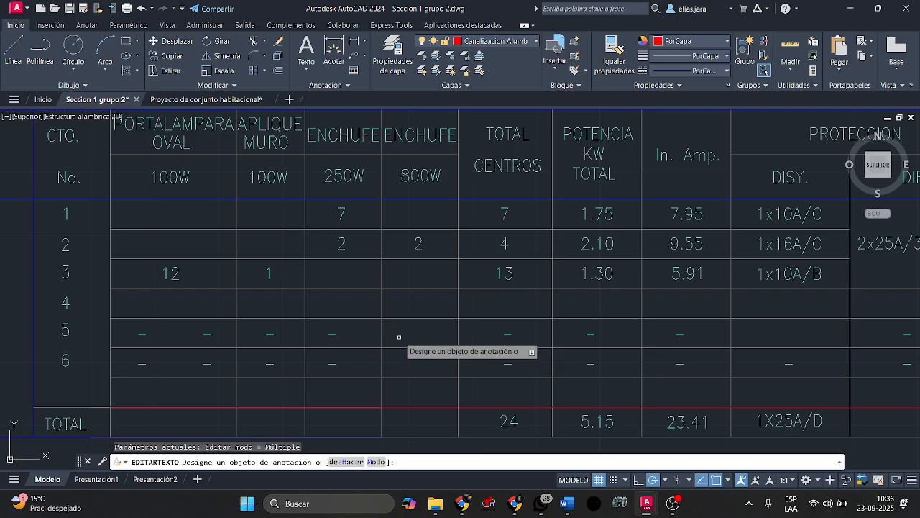
pyautogui.scroll(-6, 359, 248)
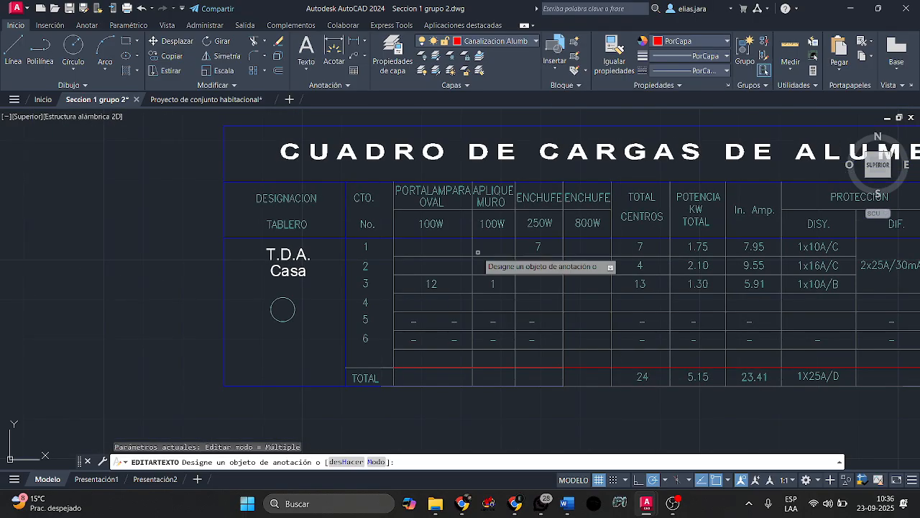
# Compare the socket plans with the lighting plans on the first and second floors to identify the elements of each circuit.
pyautogui.scroll(-2, 361, 269)
pyautogui.scroll(7, 440, 276)
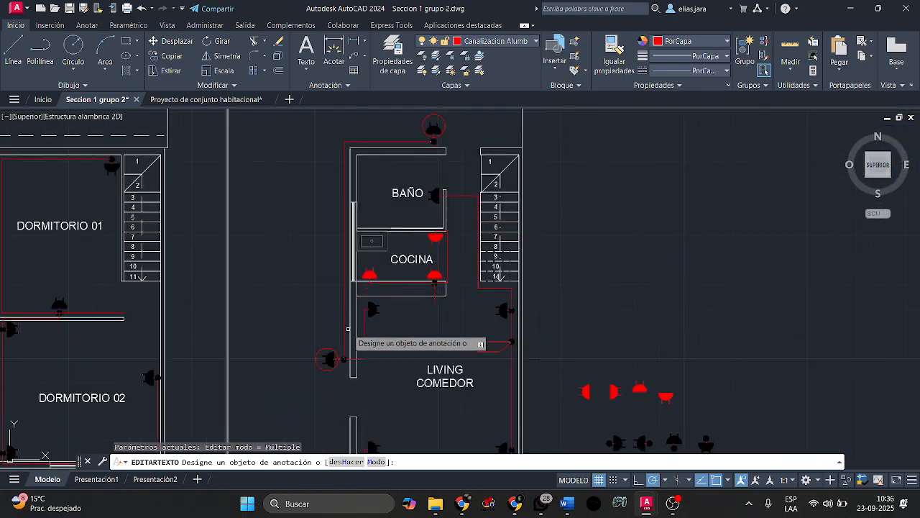
pyautogui.scroll(-5, 440, 276)
pyautogui.scroll(2, 401, 272)
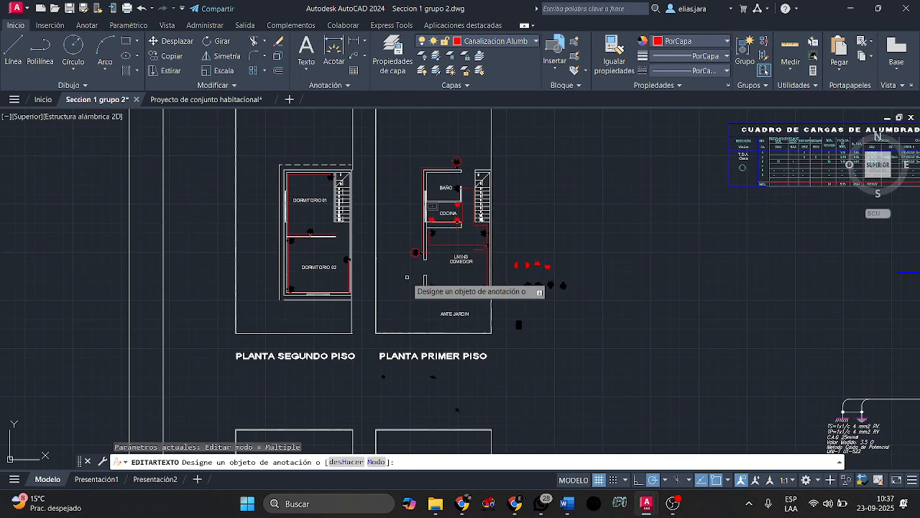
pyautogui.moveTo(455, 305); pyautogui.dragTo(426, 133, button='middle')
pyautogui.moveTo(378, 280); pyautogui.dragTo(442, 126, button='middle')
pyautogui.scroll(2, 413, 227)
pyautogui.moveTo(469, 255); pyautogui.dragTo(433, 268, button='middle')
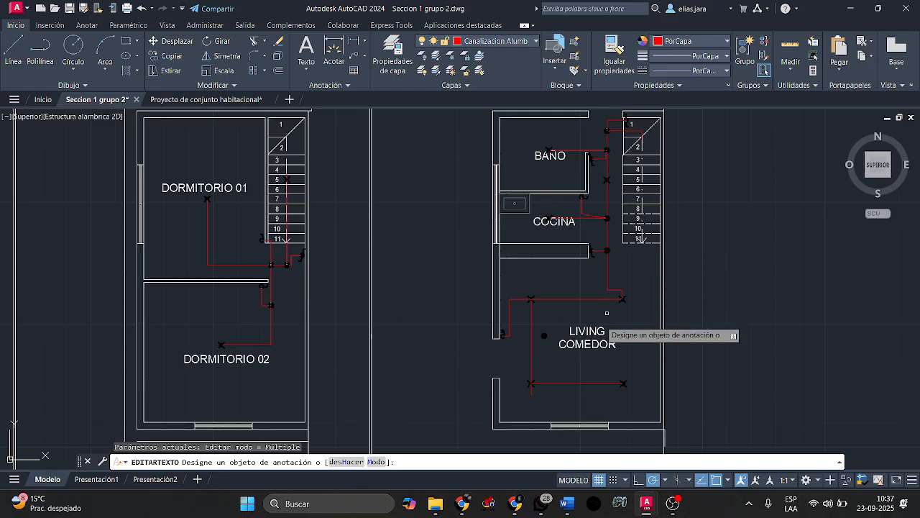
pyautogui.scroll(-6, 400, 244)
pyautogui.scroll(6, 354, 245)
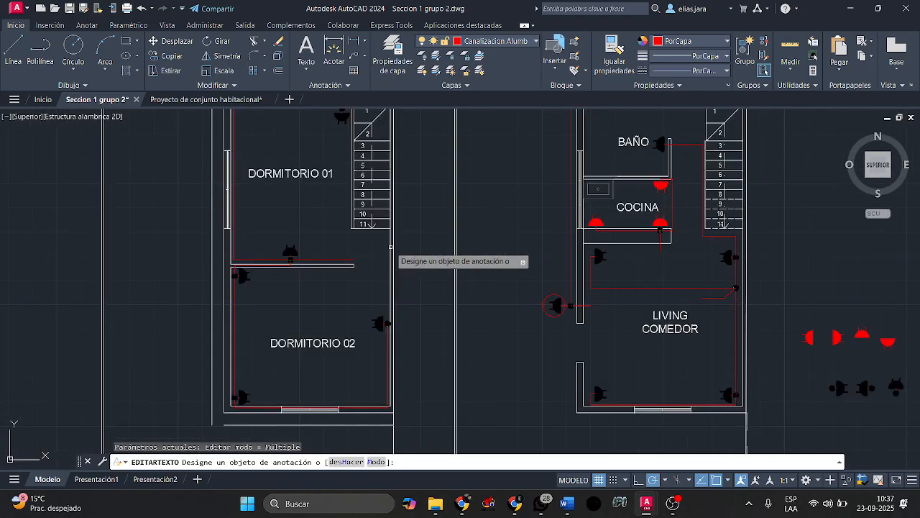
pyautogui.moveTo(456, 308); pyautogui.dragTo(404, 275, button='middle')
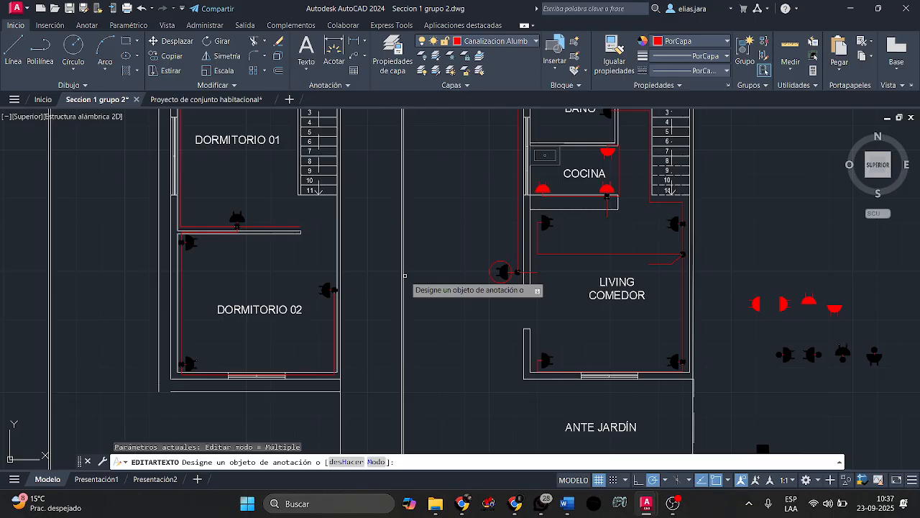
pyautogui.scroll(-6, 409, 277)
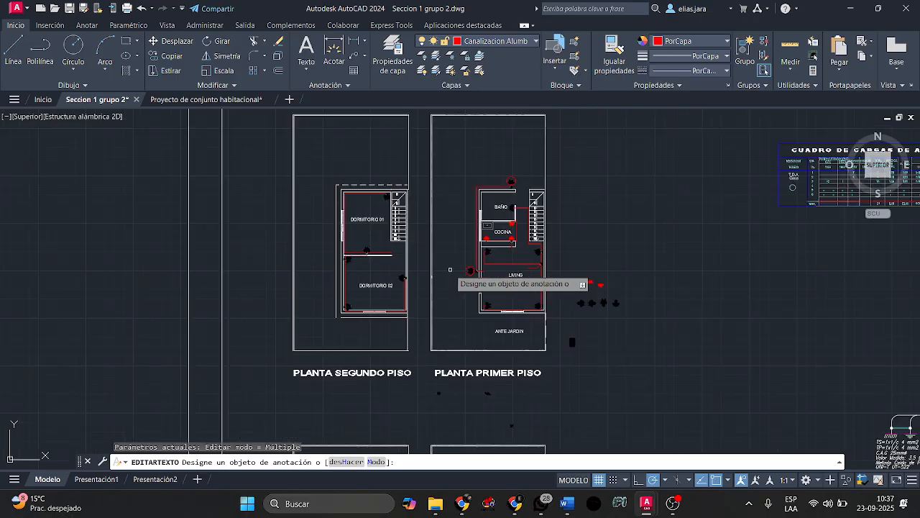
pyautogui.moveTo(484, 317); pyautogui.dragTo(464, 240, button='middle')
pyautogui.scroll(5, 471, 292)
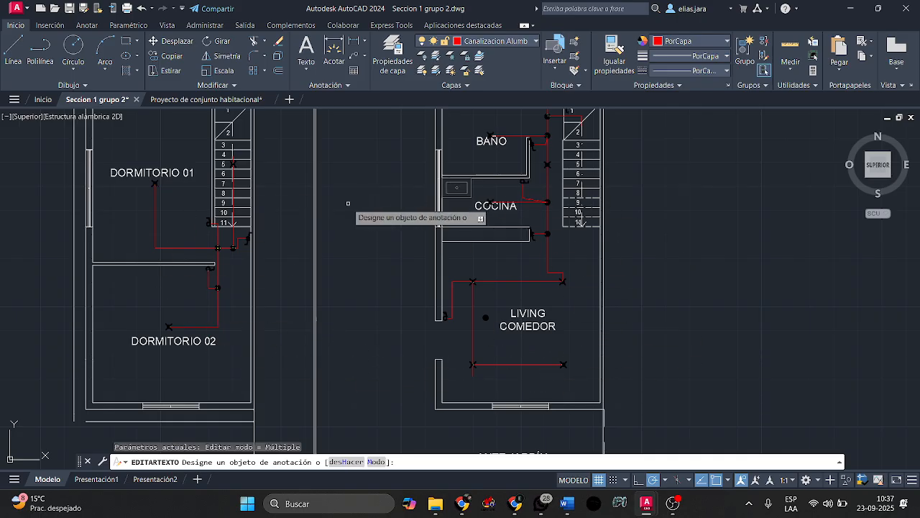
pyautogui.scroll(-5, 499, 296)
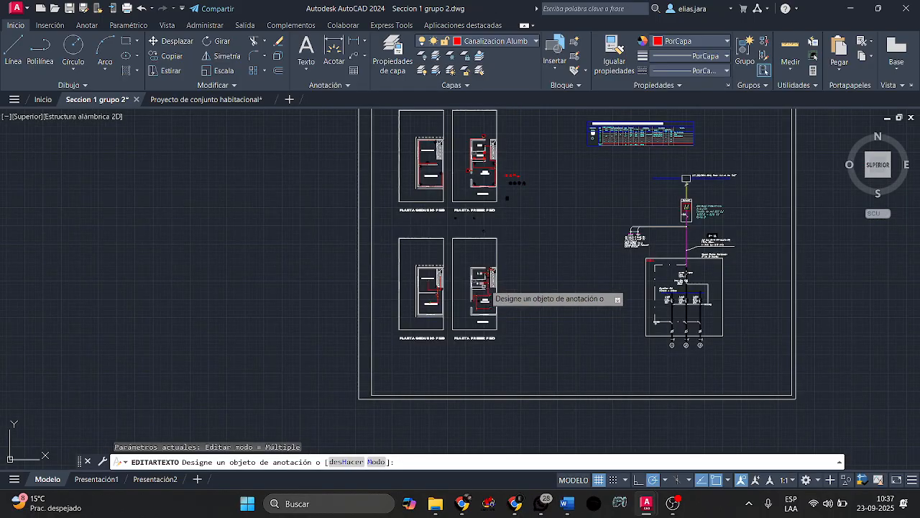
# Copy the "12" in circuit 3's PORTALAMPARA OVAL cell up to the circuit 1 row of the same column.
pyautogui.moveTo(499, 296); pyautogui.dragTo(362, 377, button='middle')
pyautogui.scroll(5, 389, 294)
pyautogui.scroll(4, 389, 293)
pyautogui.moveTo(431, 367); pyautogui.dragTo(393, 289, button='middle')
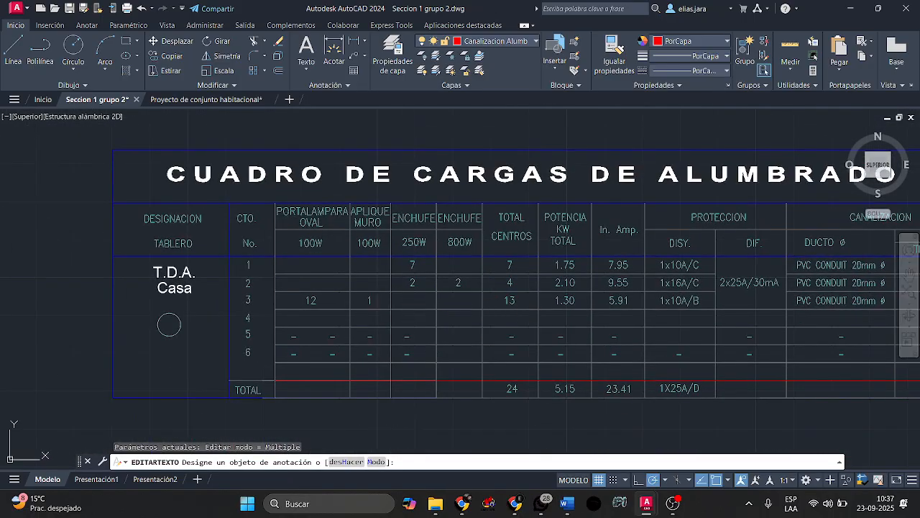
pyautogui.press('Escape')
pyautogui.scroll(2, 300, 266)
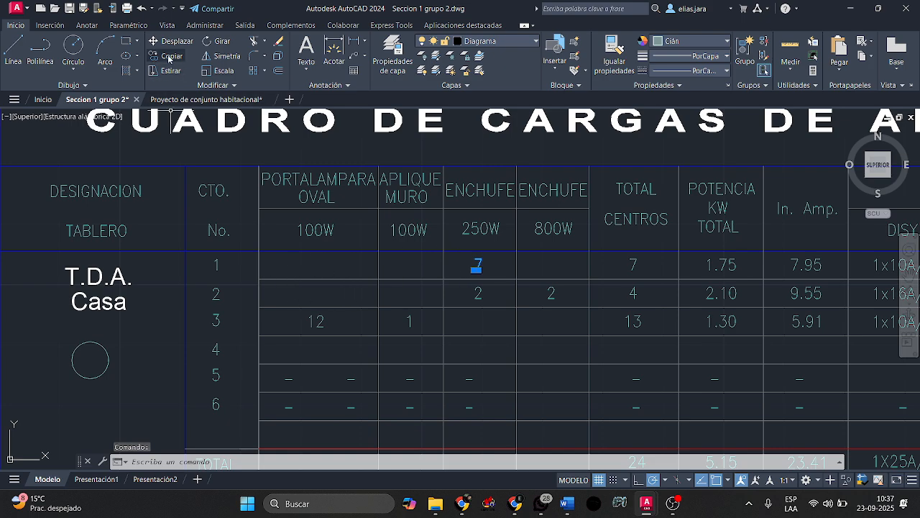
pyautogui.press('Escape')
pyautogui.press('Escape')
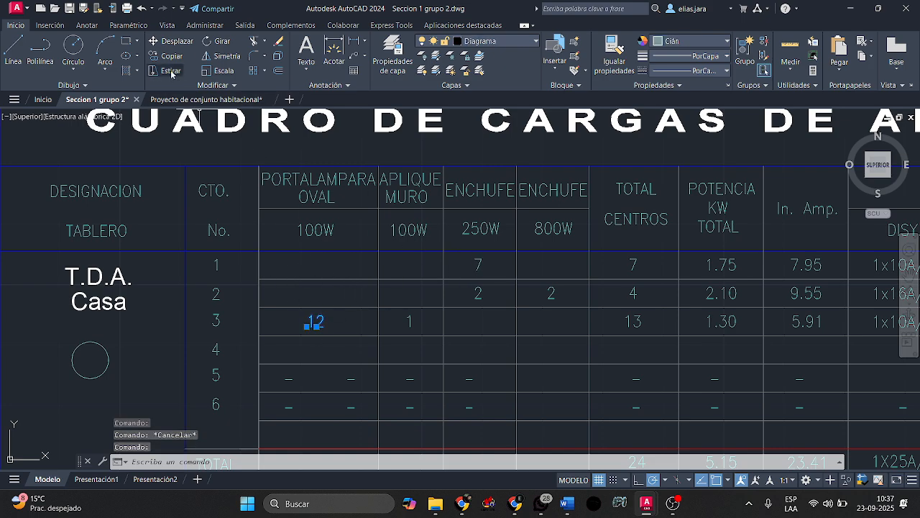
pyautogui.click(171, 55)
pyautogui.click(379, 335)
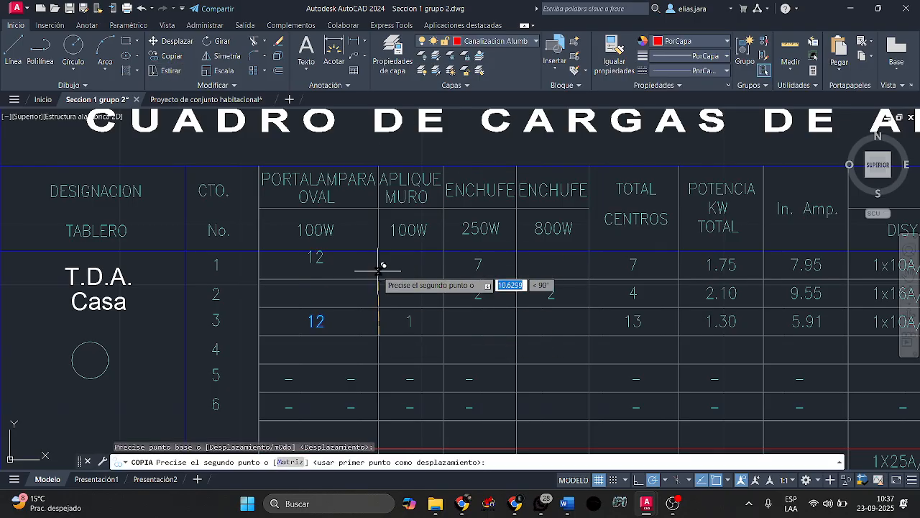
pyautogui.click(380, 265)
pyautogui.press('Escape')
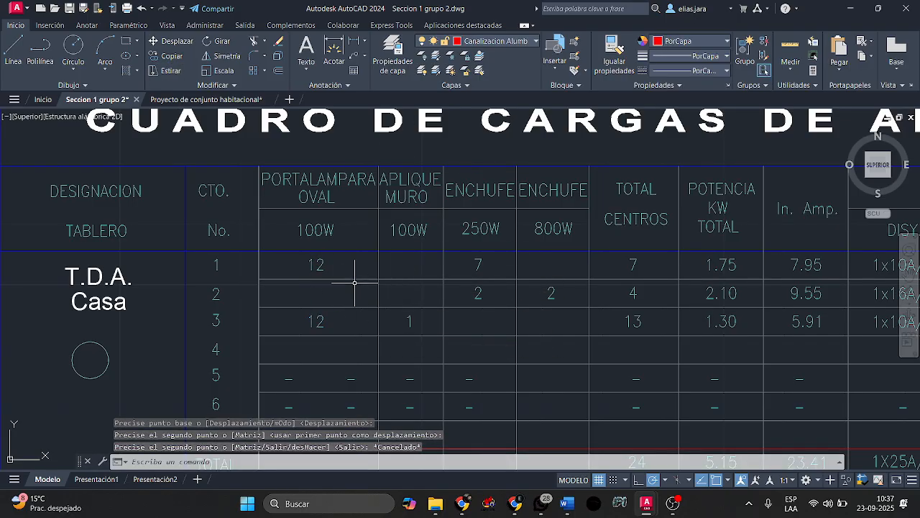
# Examine the lighting plans of the bedrooms, stairs, living-dining room, kitchen and bathroom to count the lamp holders for circuit 1.
pyautogui.scroll(3, 328, 269)
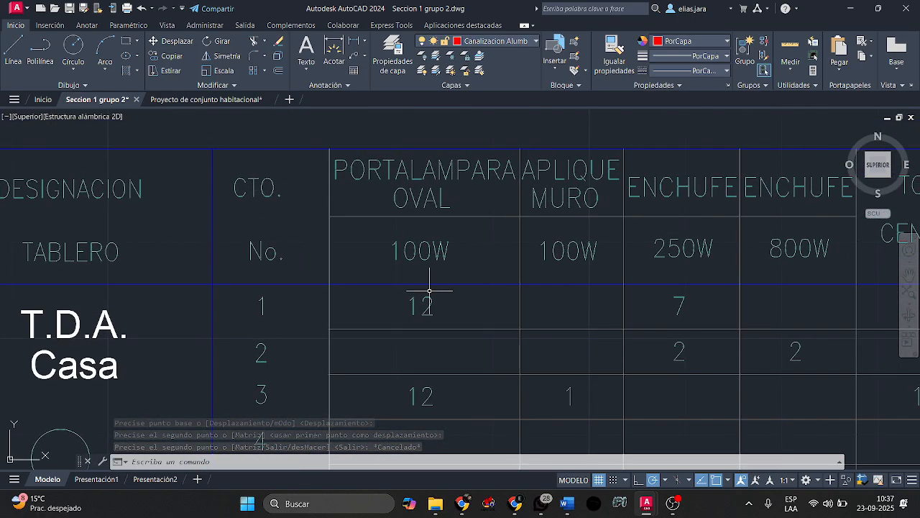
pyautogui.moveTo(430, 291); pyautogui.dragTo(381, 256, button='middle')
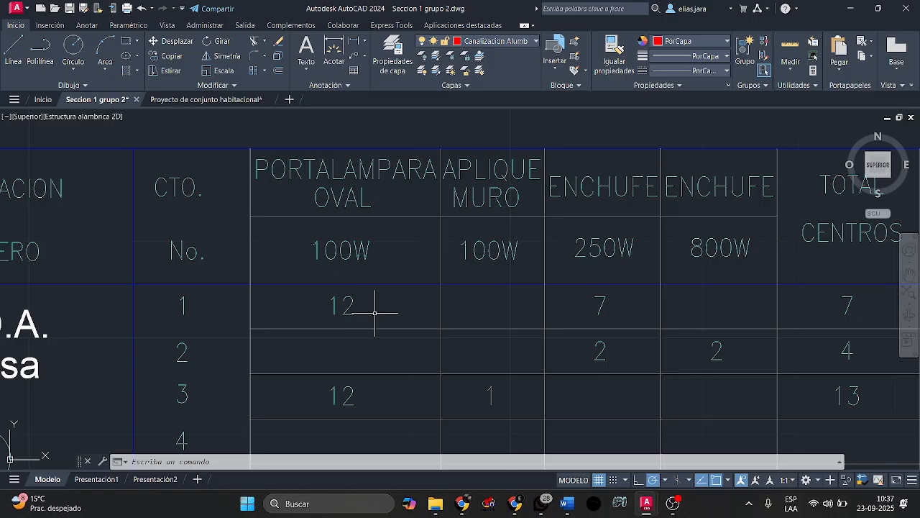
pyautogui.scroll(-10, 374, 313)
pyautogui.moveTo(345, 355); pyautogui.dragTo(399, 246, button='middle')
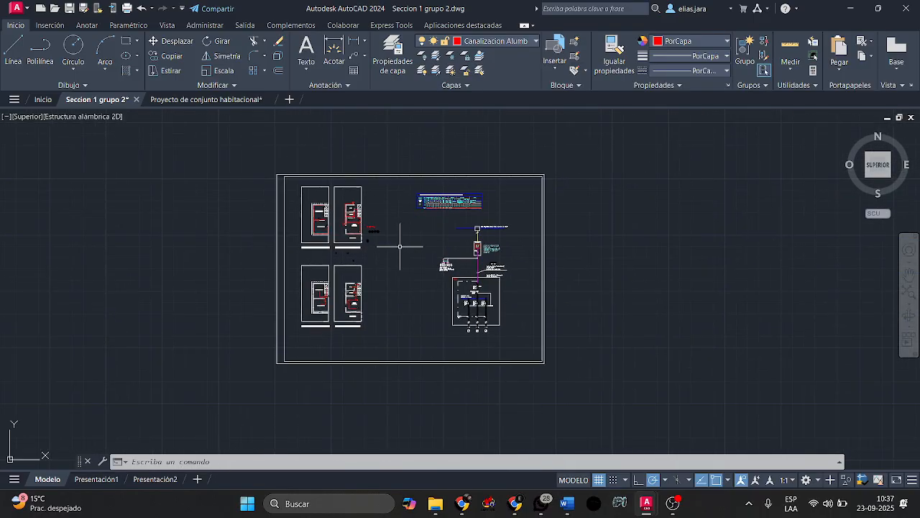
pyautogui.scroll(10, 400, 247)
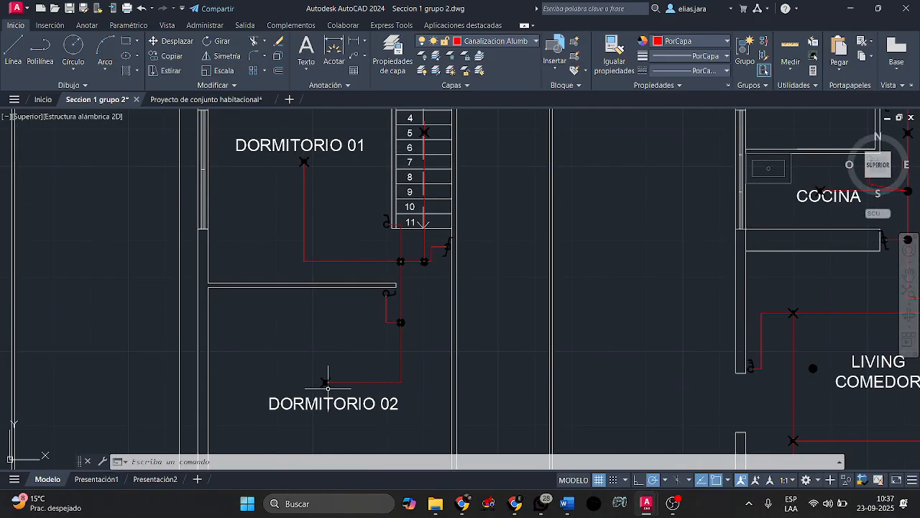
pyautogui.scroll(5, 328, 388)
pyautogui.scroll(-5, 329, 366)
pyautogui.scroll(4, 350, 251)
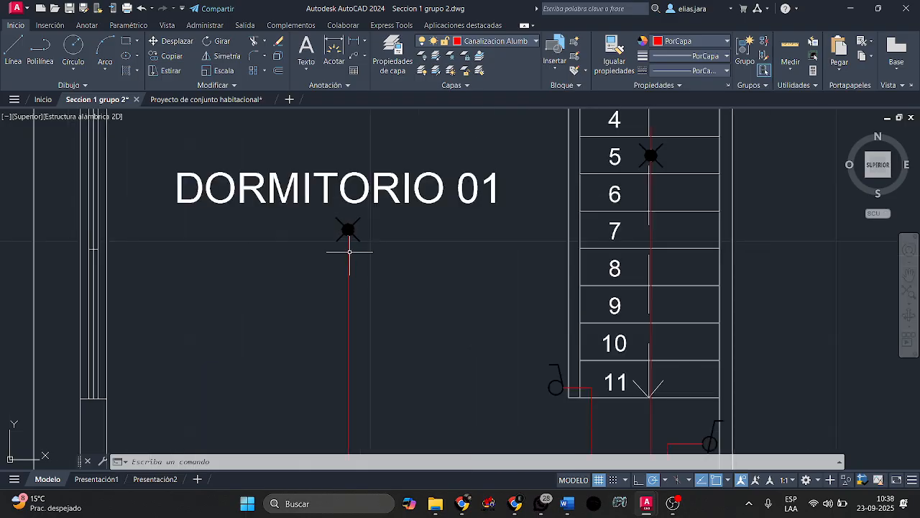
pyautogui.scroll(-2, 349, 251)
pyautogui.moveTo(470, 215); pyautogui.dragTo(357, 269, button='middle')
pyautogui.scroll(3, 357, 270)
pyautogui.scroll(-3, 351, 269)
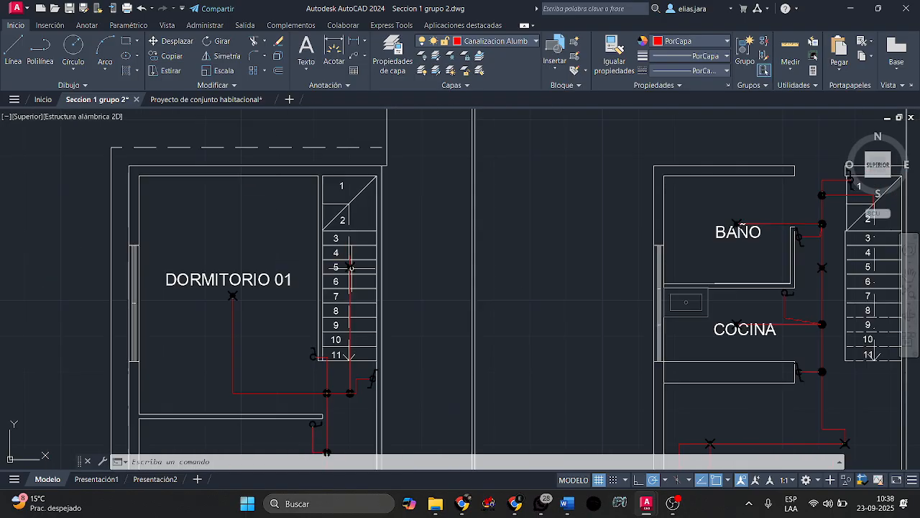
pyautogui.scroll(-4, 350, 266)
pyautogui.scroll(6, 539, 364)
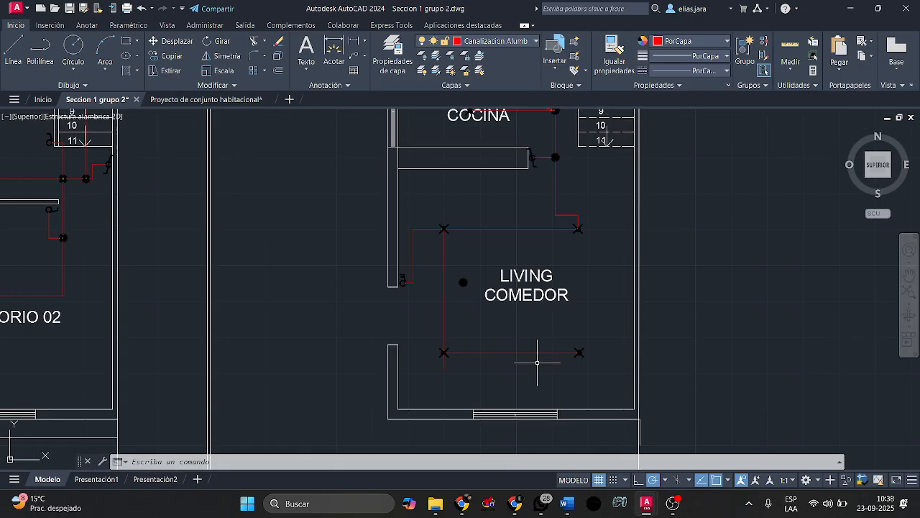
pyautogui.moveTo(389, 347); pyautogui.dragTo(350, 418, button='middle')
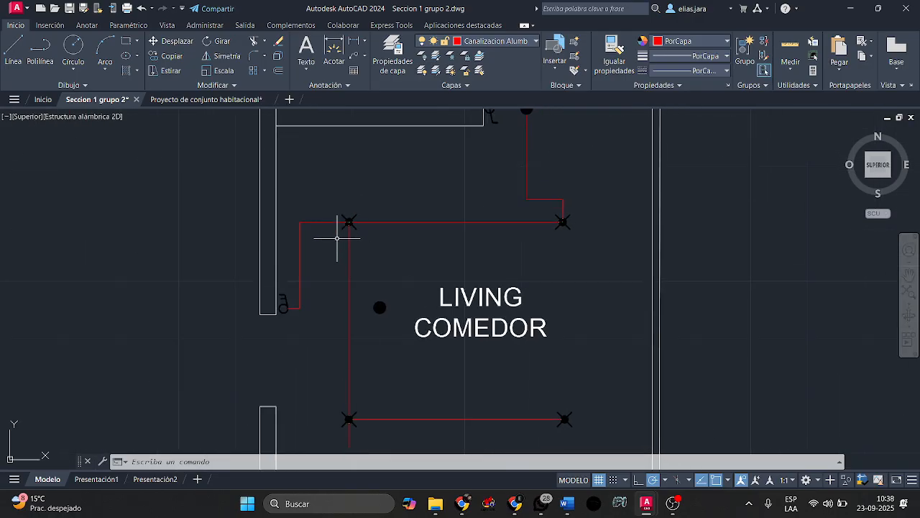
pyautogui.moveTo(554, 226); pyautogui.dragTo(483, 361, button='middle')
pyautogui.moveTo(397, 266); pyautogui.dragTo(464, 353, button='middle')
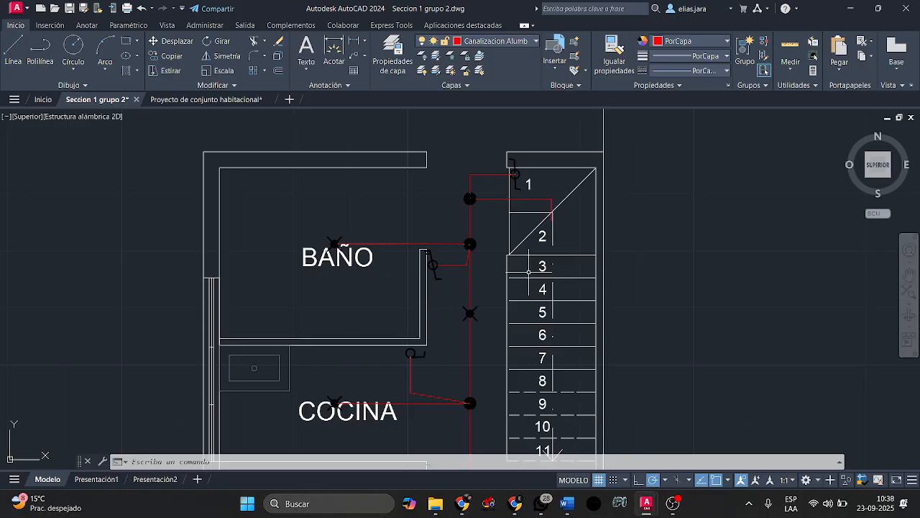
# Set circuit 1's PORTALAMPARA OVAL 100W quantity in the load table to 10.
pyautogui.scroll(-10, 518, 274)
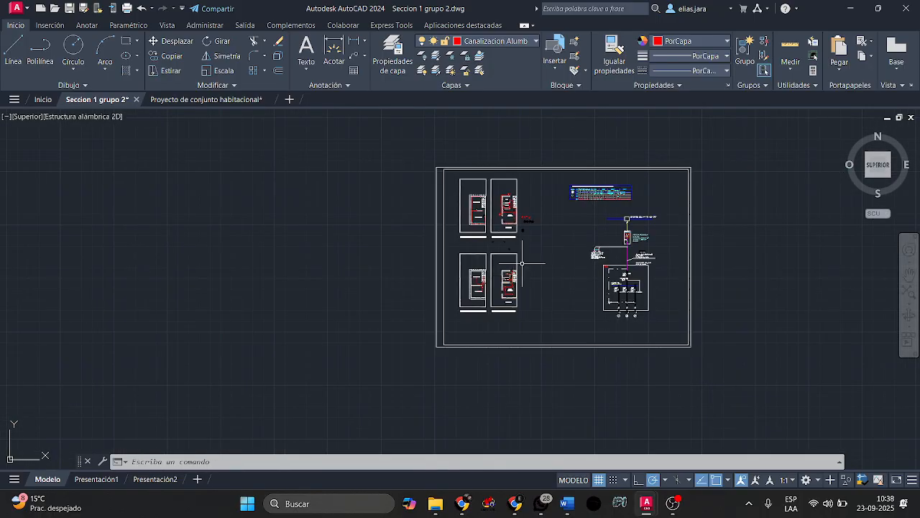
pyautogui.moveTo(583, 239); pyautogui.dragTo(499, 256, button='middle')
pyautogui.scroll(10, 499, 256)
pyautogui.scroll(4, 476, 316)
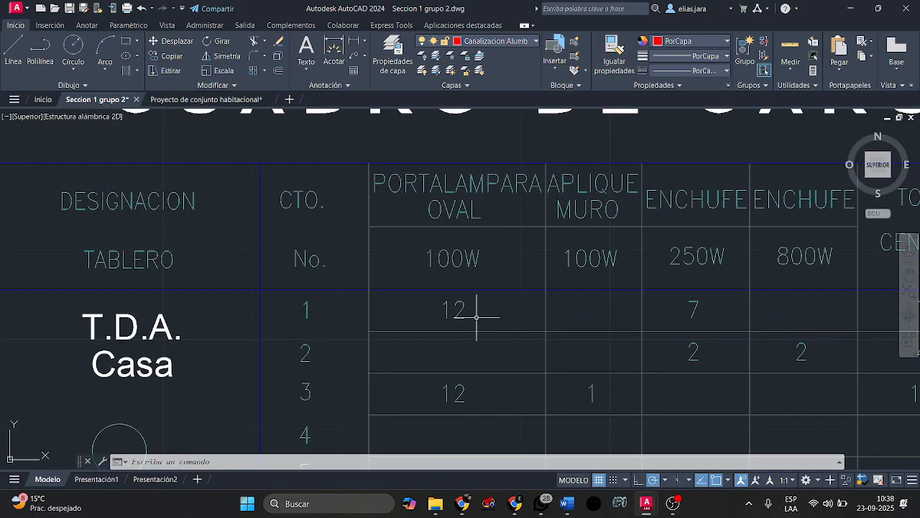
pyautogui.doubleClick(453, 310)
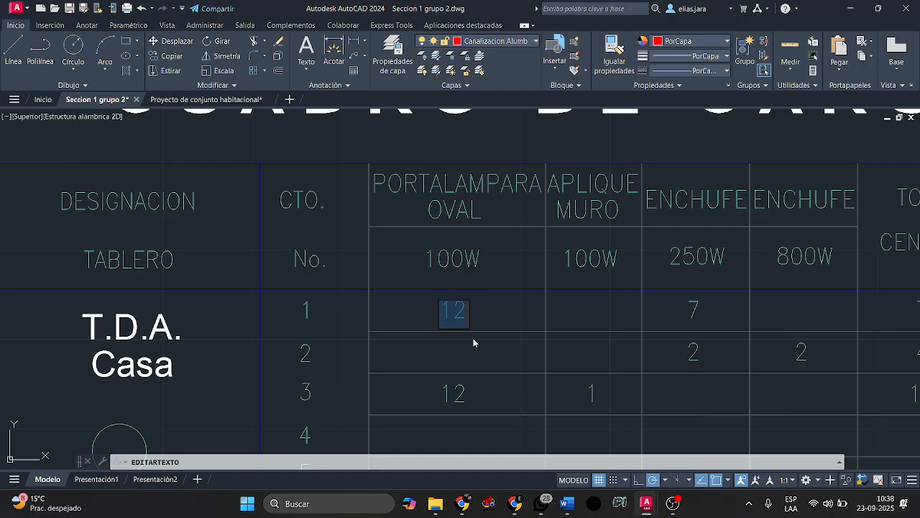
pyautogui.press('BackSpace')
pyautogui.write('10')
pyautogui.click(517, 358)
pyautogui.moveTo(570, 298); pyautogui.dragTo(511, 269, button='middle')
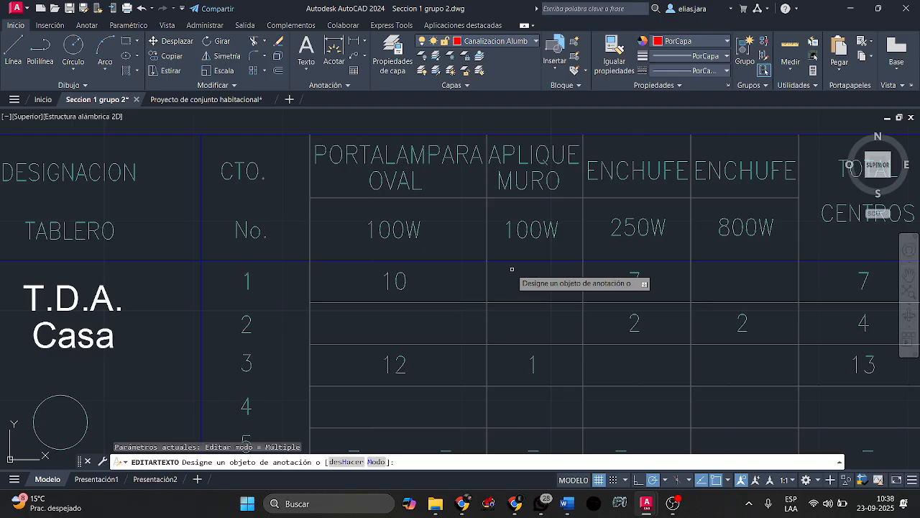
pyautogui.moveTo(600, 292); pyautogui.dragTo(565, 296, button='middle')
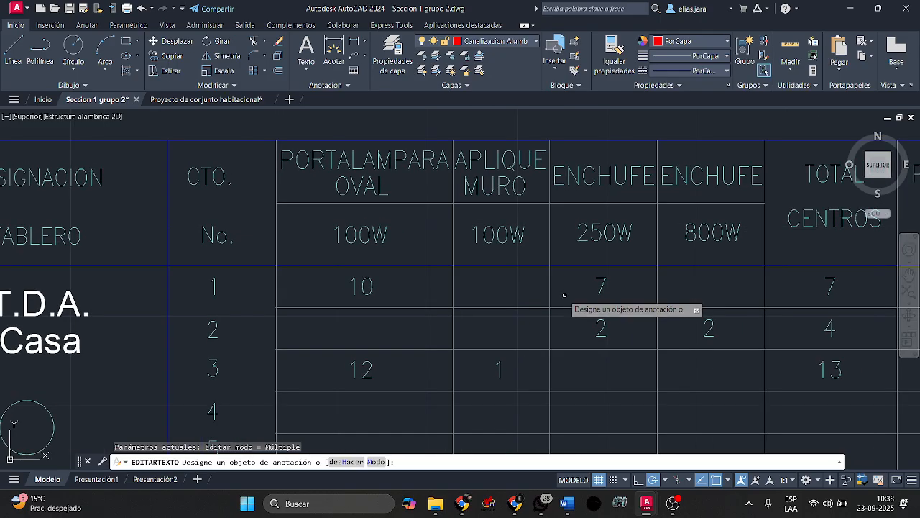
pyautogui.press('Escape')
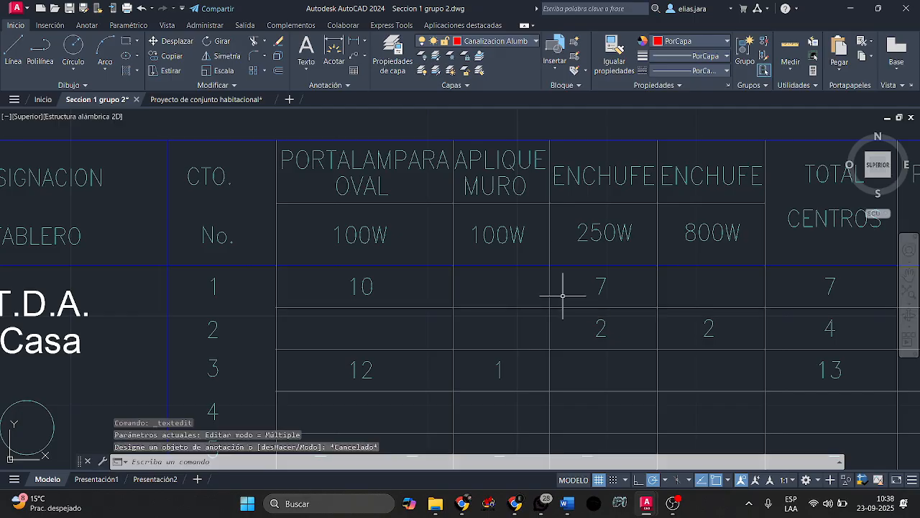
# Delete the quantity in circuit 1's ENCHUFE 250W cell of the load table.
pyautogui.click(598, 286)
pyautogui.click(624, 288)
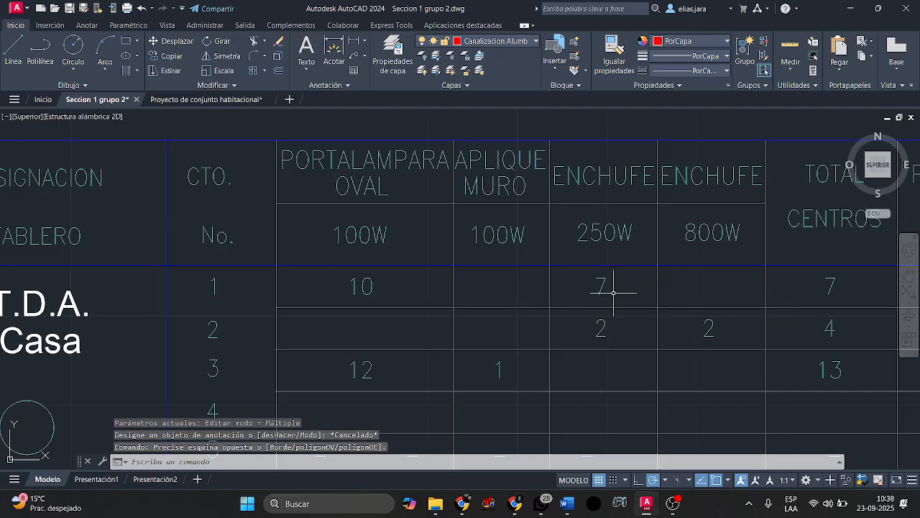
pyautogui.click(613, 291)
pyautogui.click(592, 287)
pyautogui.press('Delete')
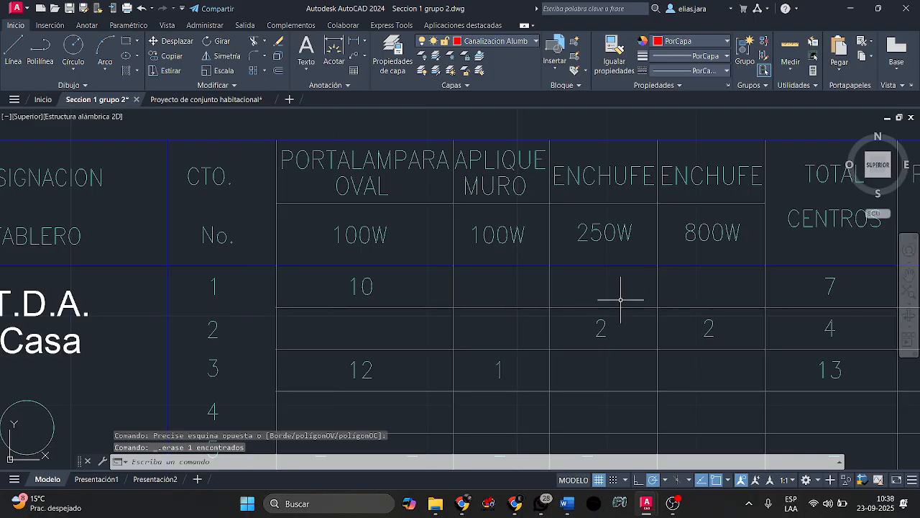
# Set circuit 1's TOTAL CENTROS value in the load table to 10.
pyautogui.moveTo(450, 284); pyautogui.dragTo(310, 293, button='middle')
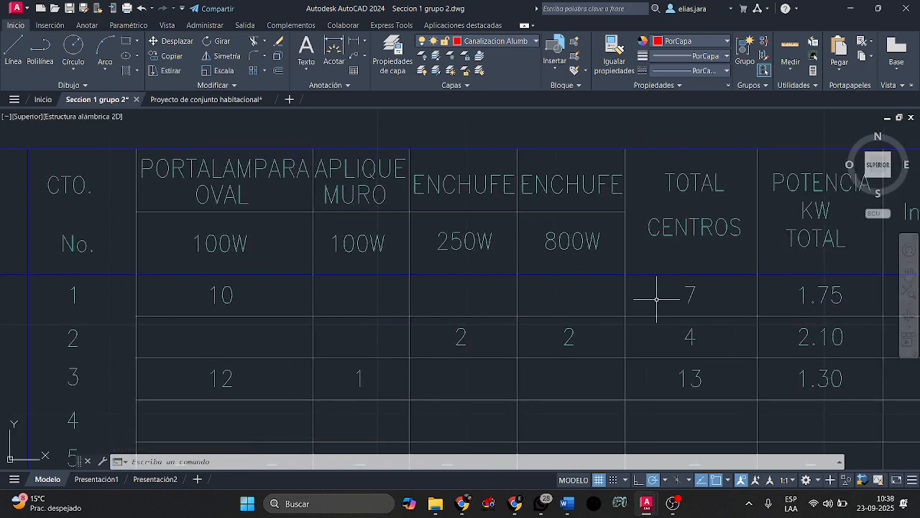
pyautogui.doubleClick(716, 309)
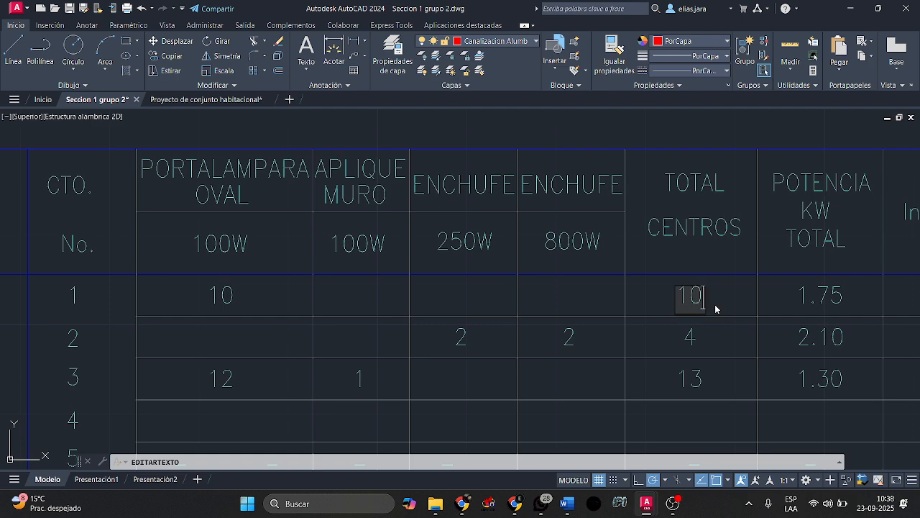
pyautogui.click(734, 289)
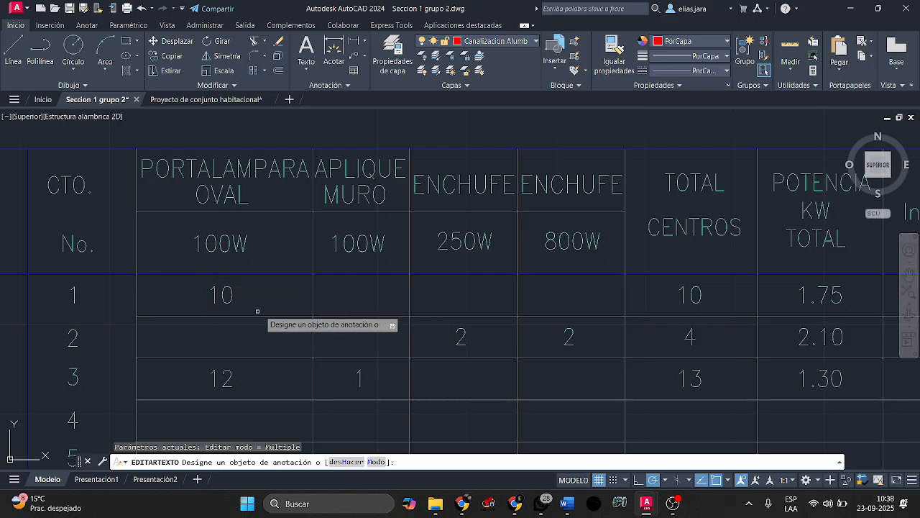
# Review the lighting circuit across the first- and second-floor plans against circuit 1 of the load table.
pyautogui.scroll(-5, 239, 319)
pyautogui.moveTo(244, 324); pyautogui.dragTo(482, 259, button='middle')
pyautogui.scroll(6, 410, 324)
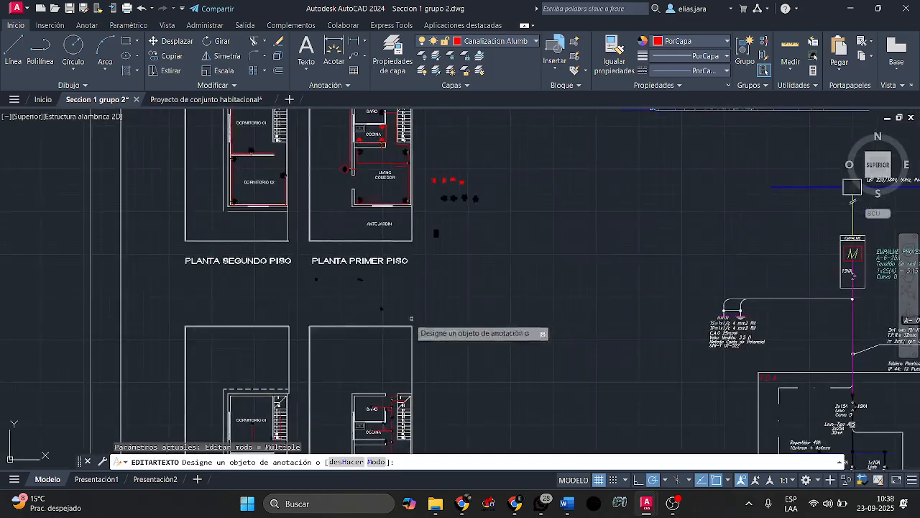
pyautogui.scroll(4, 379, 344)
pyautogui.scroll(1, 413, 341)
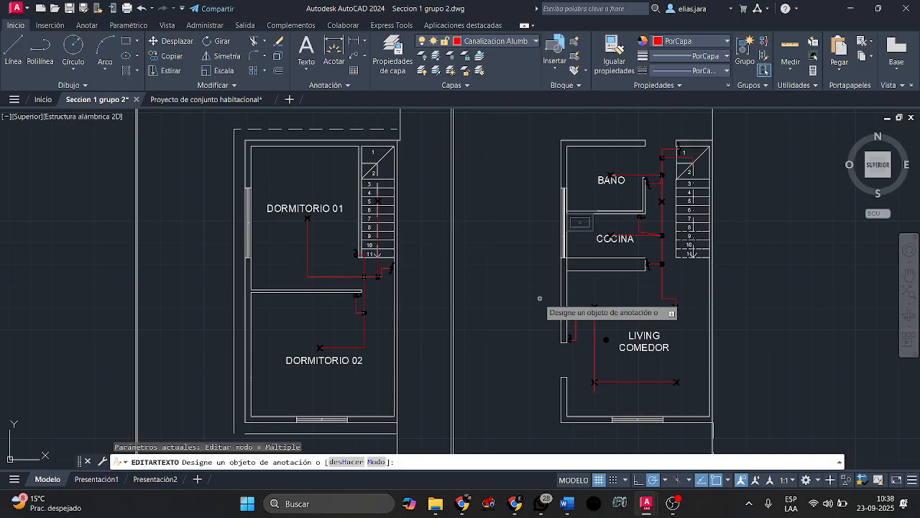
pyautogui.moveTo(574, 350); pyautogui.dragTo(528, 337, button='middle')
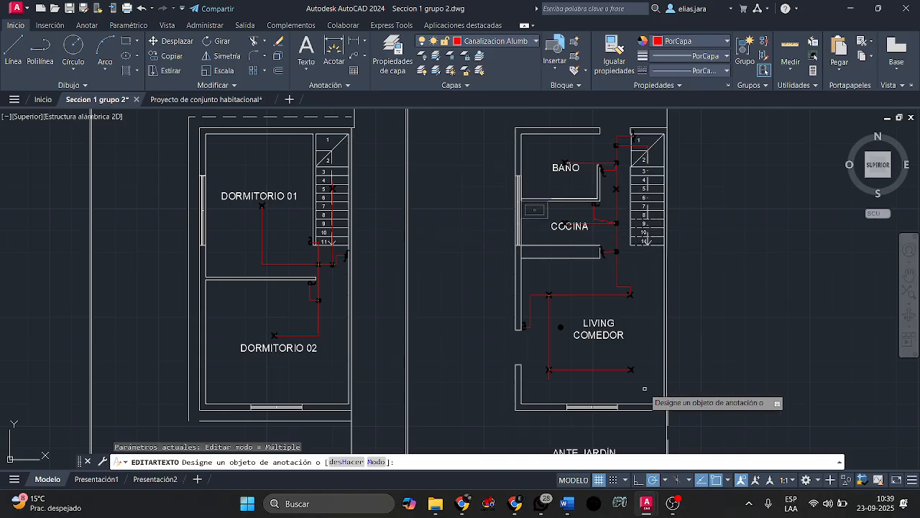
pyautogui.scroll(-6, 682, 317)
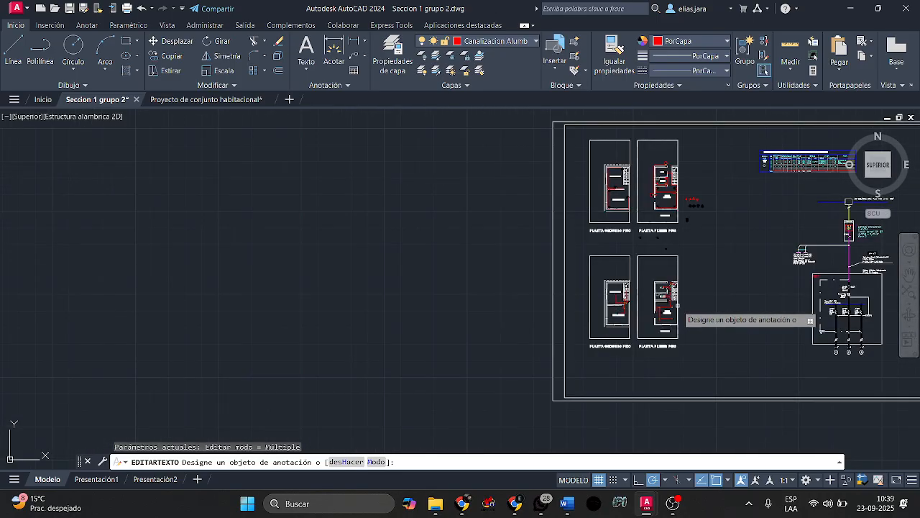
pyautogui.moveTo(715, 255); pyautogui.dragTo(372, 326, button='middle')
pyautogui.scroll(10, 432, 234)
pyautogui.scroll(-6, 381, 294)
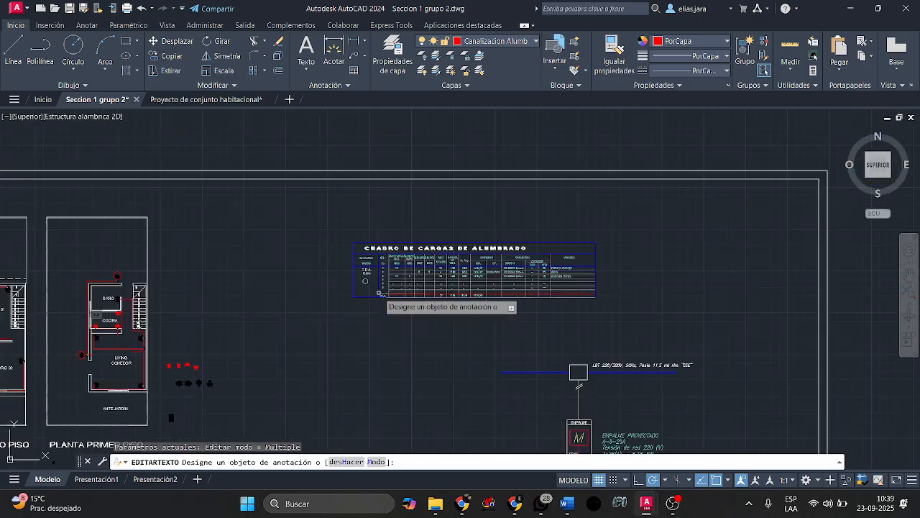
# Examine the first- and second-floor socket plans to count the sockets in the living-dining room, bathroom, kitchen, exterior and bedrooms.
pyautogui.moveTo(245, 343); pyautogui.dragTo(590, 311, button='middle')
pyautogui.scroll(4, 389, 334)
pyautogui.moveTo(504, 403); pyautogui.dragTo(536, 123, button='middle')
pyautogui.scroll(-1, 535, 339)
pyautogui.moveTo(534, 338); pyautogui.dragTo(531, 250, button='middle')
pyautogui.moveTo(506, 205)
pyautogui.mouseDown(button='middle')
pyautogui.moveTo(478, 362)
pyautogui.moveTo(509, 435)
pyautogui.mouseUp(button='middle')
pyautogui.moveTo(496, 189)
pyautogui.mouseDown(button='middle')
pyautogui.moveTo(474, 353)
pyautogui.moveTo(416, 361)
pyautogui.mouseUp(button='middle')
pyautogui.scroll(1, 473, 355)
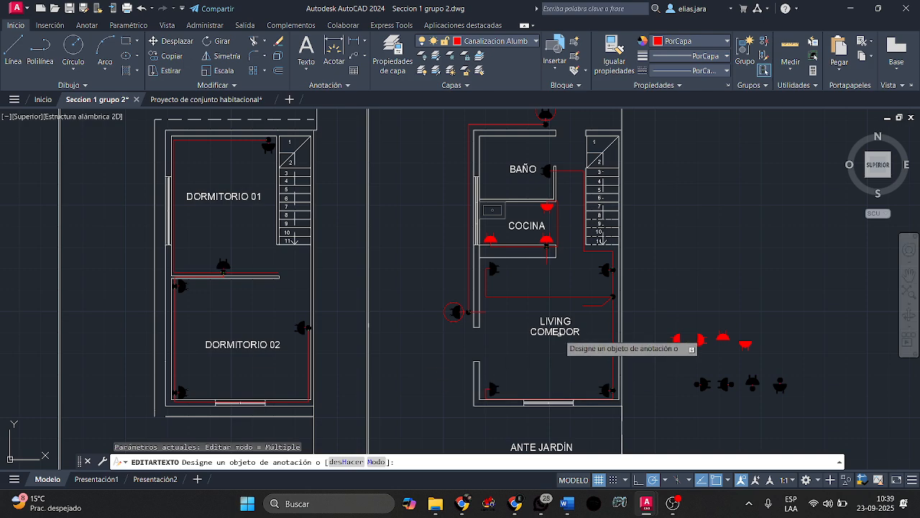
pyautogui.moveTo(559, 334)
pyautogui.mouseDown(button='middle')
pyautogui.moveTo(481, 338)
pyautogui.moveTo(454, 309)
pyautogui.mouseUp(button='middle')
pyautogui.scroll(2, 507, 356)
pyautogui.press('Escape')
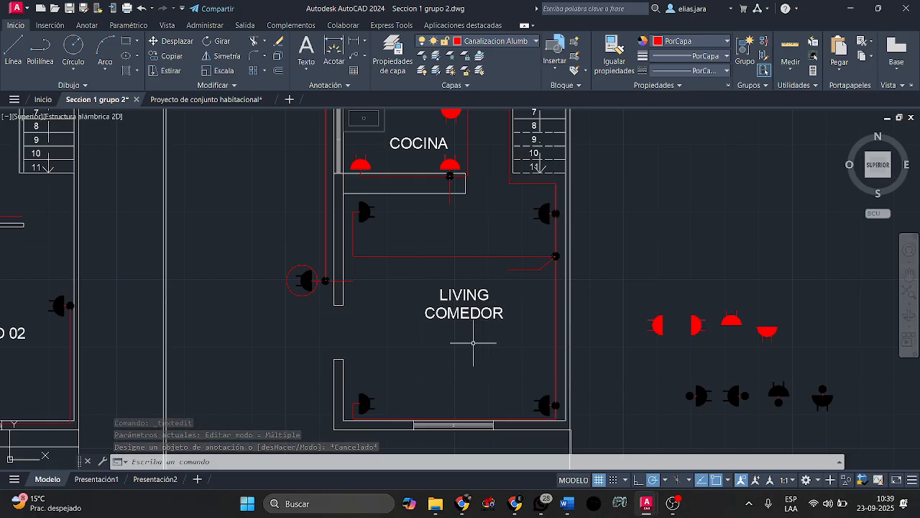
pyautogui.moveTo(507, 239); pyautogui.dragTo(478, 400, button='middle')
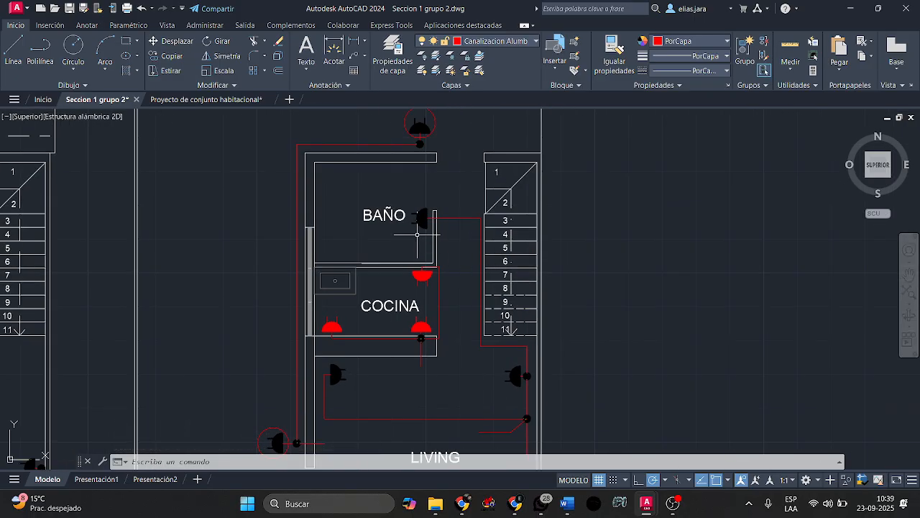
pyautogui.moveTo(459, 344); pyautogui.dragTo(430, 292, button='middle')
pyautogui.scroll(-2, 470, 288)
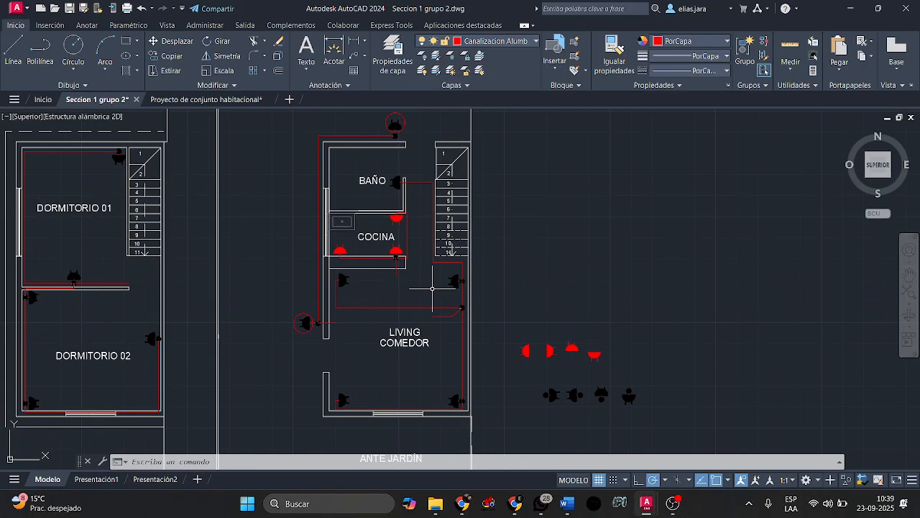
pyautogui.scroll(2, 430, 295)
pyautogui.moveTo(286, 254); pyautogui.dragTo(282, 228, button='middle')
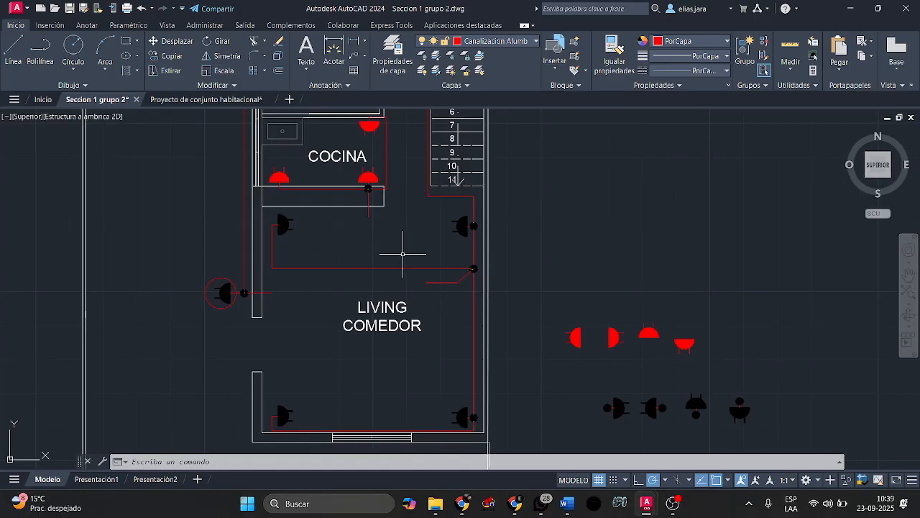
pyautogui.moveTo(457, 240); pyautogui.dragTo(457, 208, button='middle')
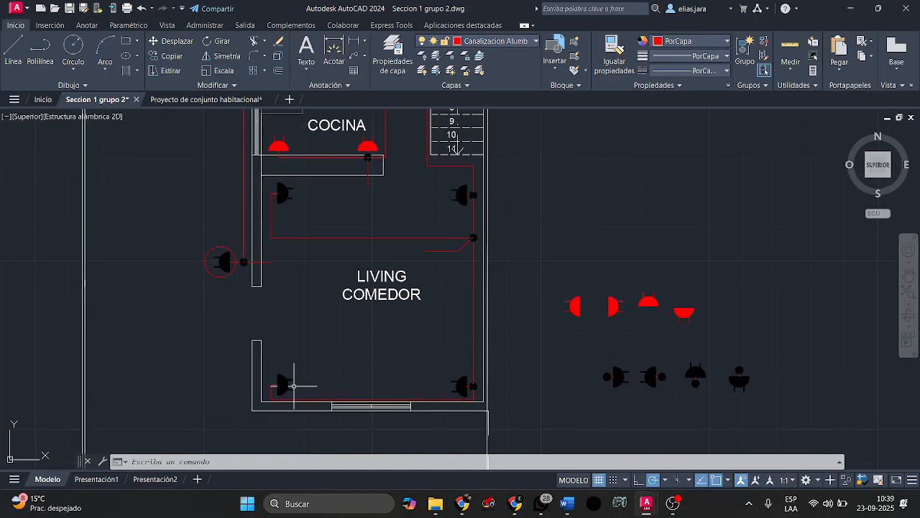
pyautogui.moveTo(387, 152)
pyautogui.mouseDown(button='middle')
pyautogui.moveTo(393, 343)
pyautogui.moveTo(437, 313)
pyautogui.moveTo(440, 284)
pyautogui.mouseUp(button='middle')
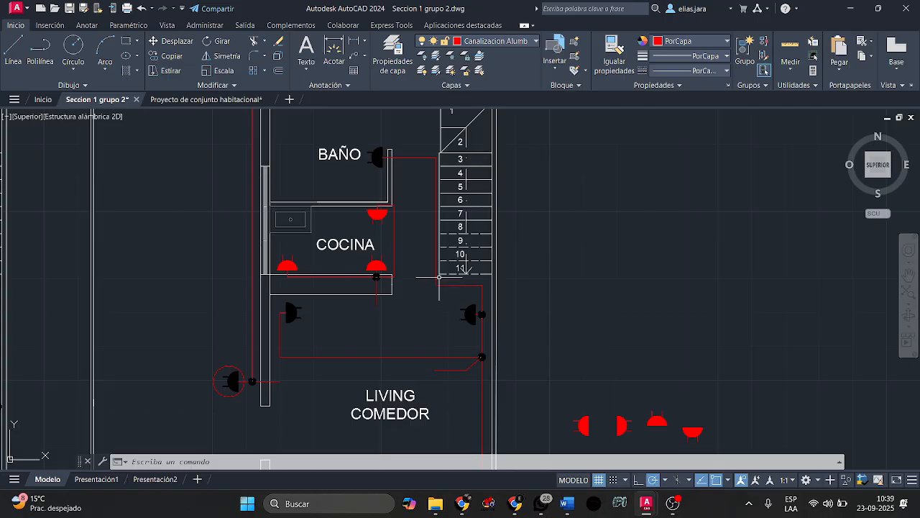
pyautogui.scroll(-2, 439, 276)
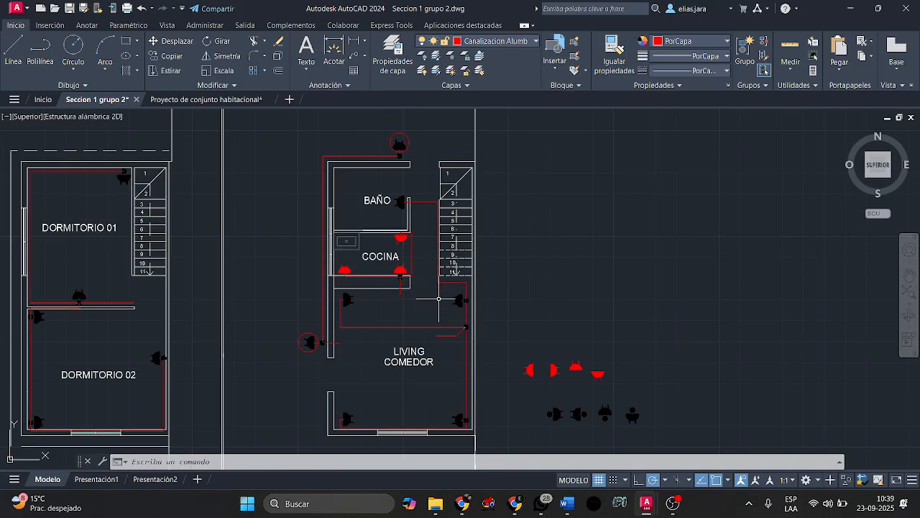
# Set circuit 2's ENCHUFE 250W quantity in the load table to 5.
pyautogui.scroll(-2, 439, 298)
pyautogui.scroll(1, 439, 299)
pyautogui.scroll(5, 595, 249)
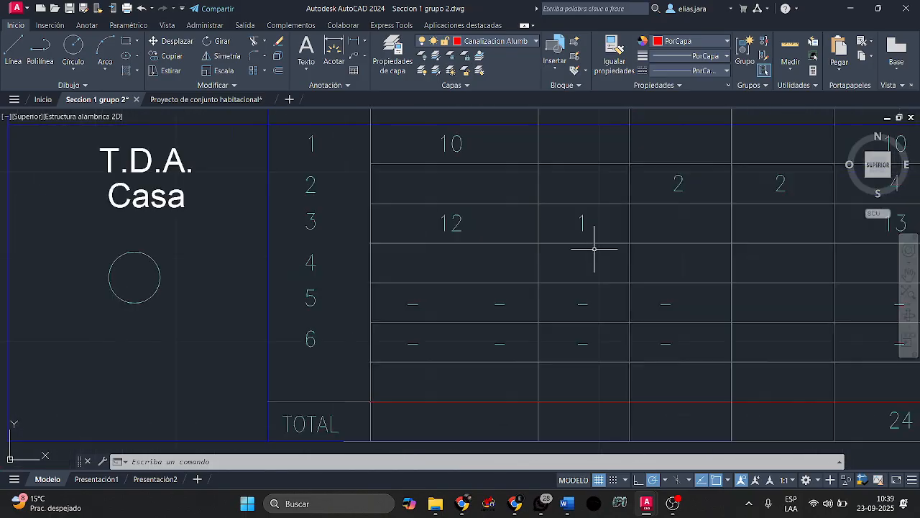
pyautogui.moveTo(530, 195)
pyautogui.mouseDown(button='middle')
pyautogui.moveTo(530, 314)
pyautogui.moveTo(375, 319)
pyautogui.mouseUp(button='middle')
pyautogui.doubleClick(496, 307)
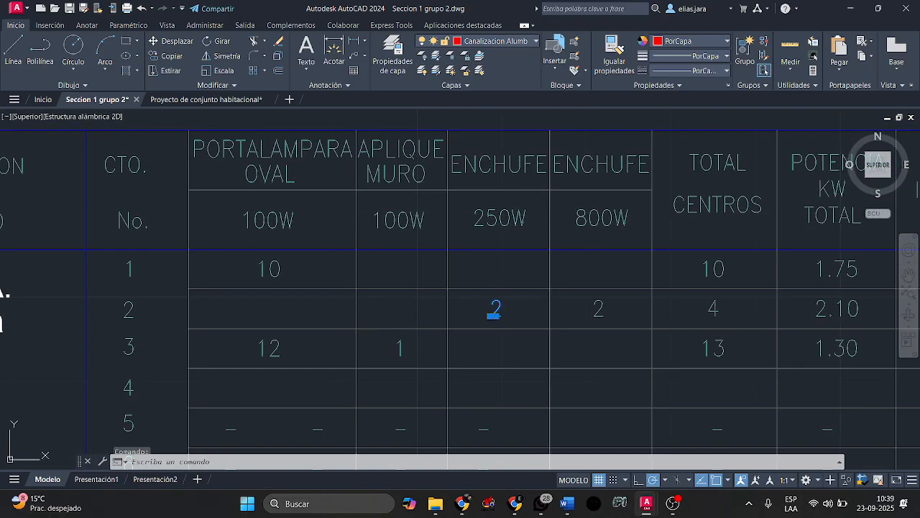
pyautogui.write('5')
pyautogui.click(539, 335)
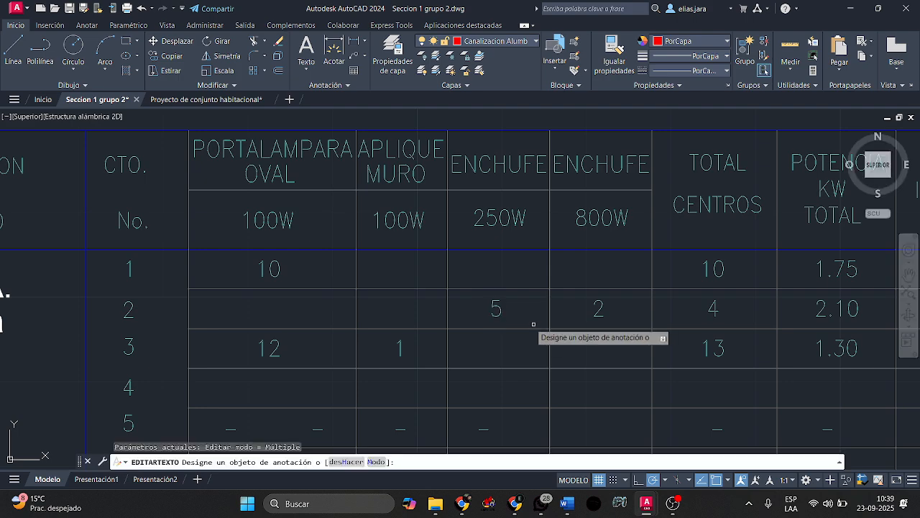
pyautogui.press('Escape')
# Delete the quantity in circuit 2's ENCHUFE 800W cell of the load table.
pyautogui.click(617, 314)
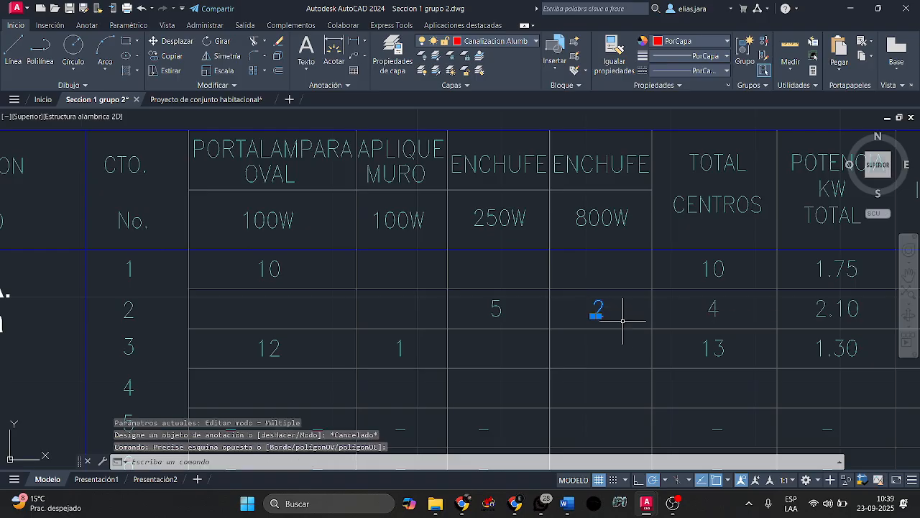
pyautogui.click(629, 323)
pyautogui.press('Delete')
pyautogui.press('Escape')
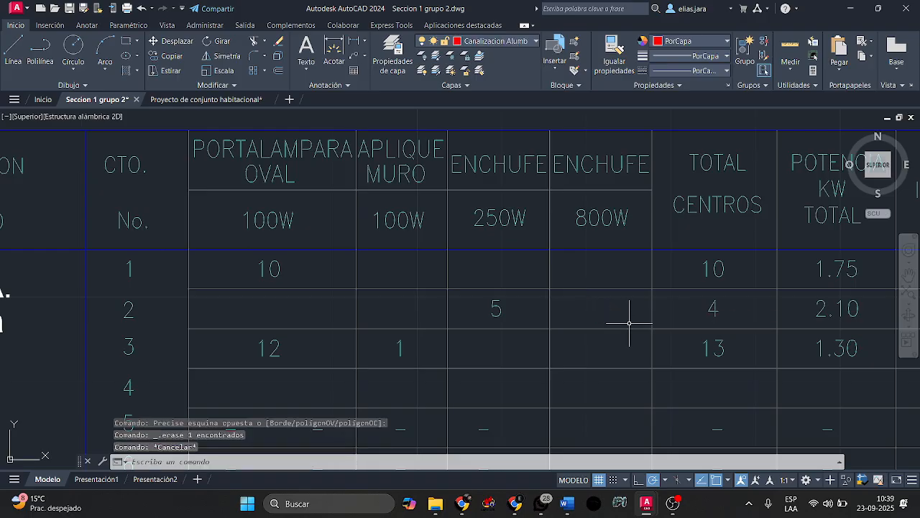
# Set circuit 2's TOTAL CENTROS value in the load table to 5.
pyautogui.doubleClick(712, 309)
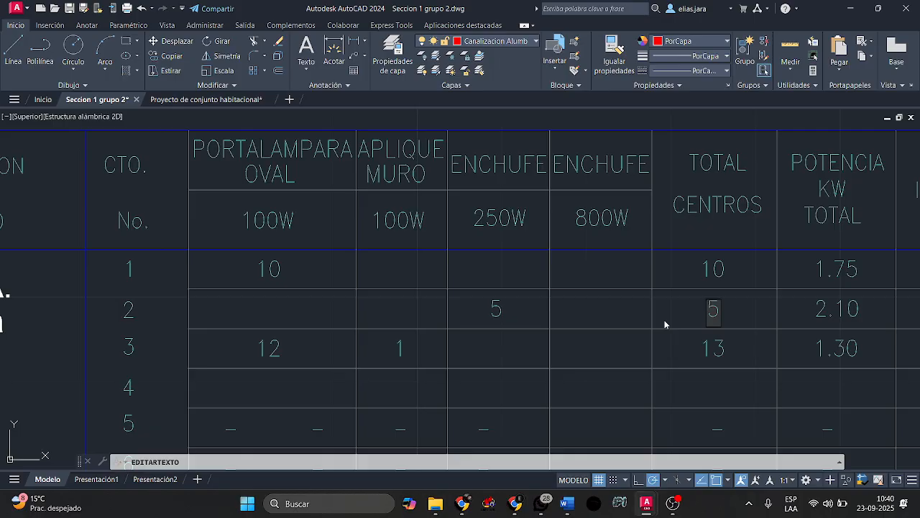
pyautogui.write('5')
pyautogui.click(766, 309)
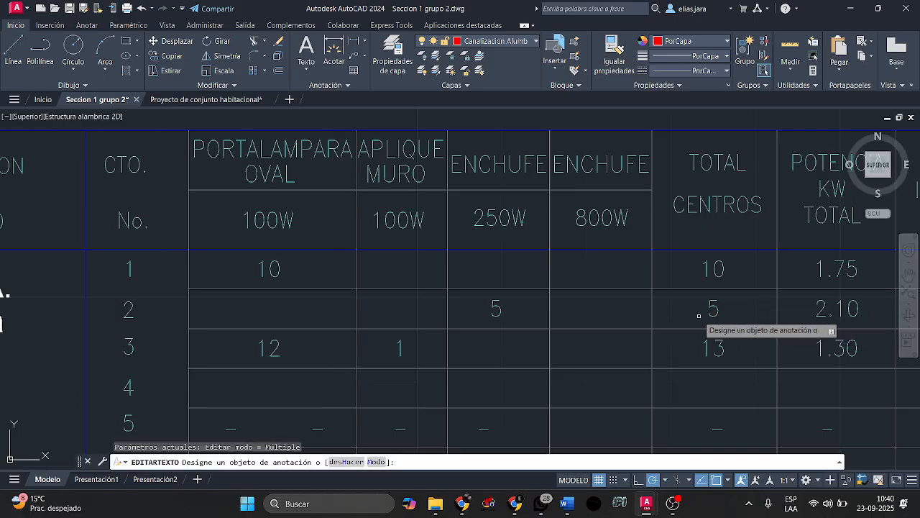
pyautogui.moveTo(698, 325); pyautogui.dragTo(657, 308, button='middle')
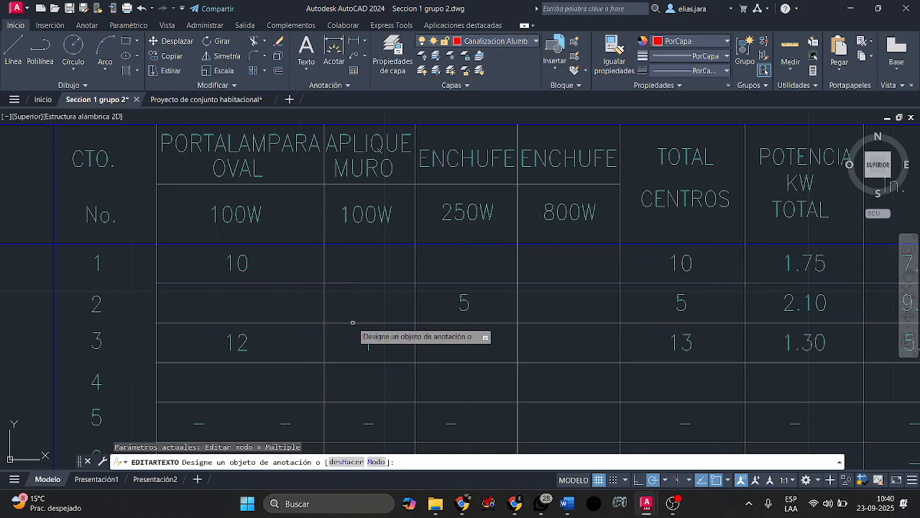
# Examine the exterior, kitchen and living-dining room sockets on the first-floor plan and compare them with the load table's socket columns.
pyautogui.scroll(-1, 397, 308)
pyautogui.scroll(-3, 391, 313)
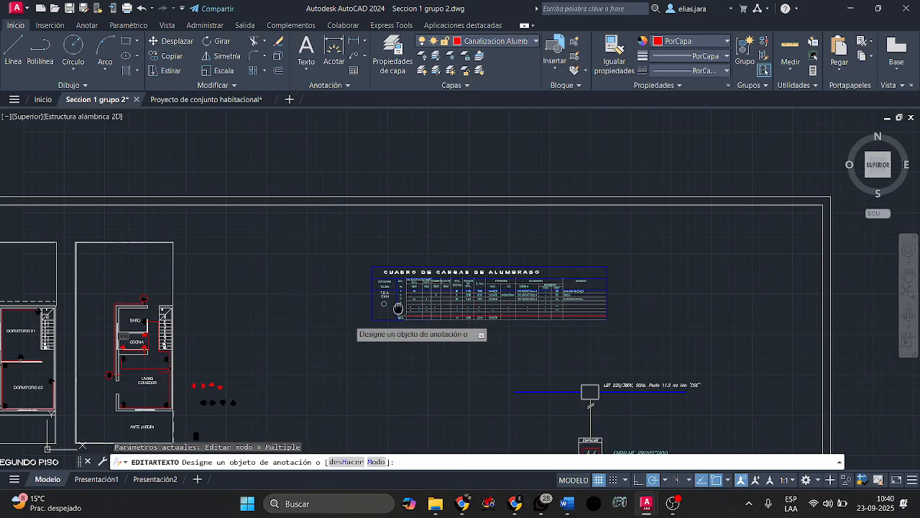
pyautogui.scroll(4, 338, 331)
pyautogui.scroll(-3, 442, 291)
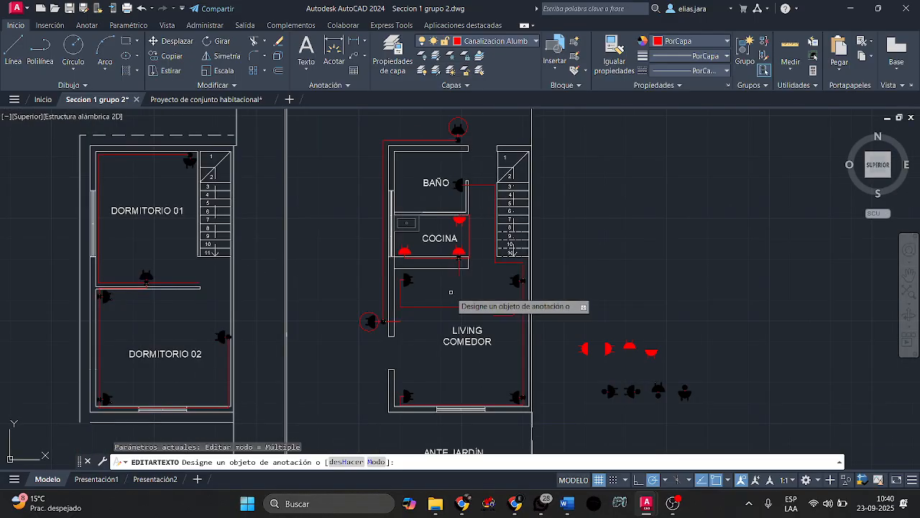
pyautogui.scroll(3, 386, 349)
pyautogui.press('Escape')
pyautogui.moveTo(433, 292); pyautogui.dragTo(411, 329, button='middle')
pyautogui.scroll(-3, 414, 359)
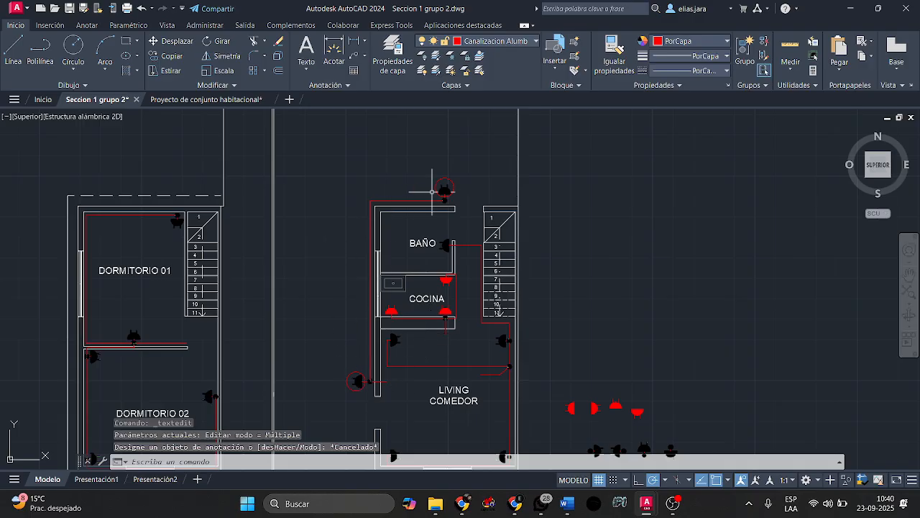
pyautogui.rightClick(352, 390)
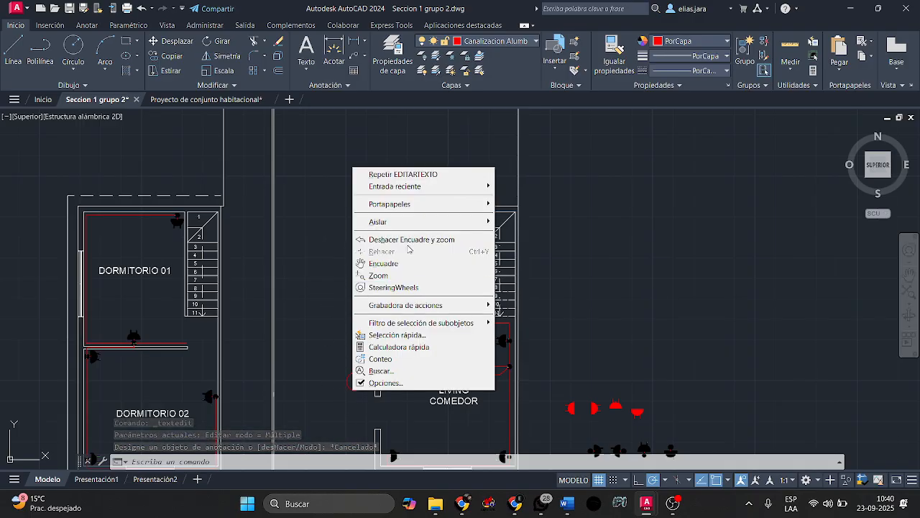
pyautogui.press('Escape')
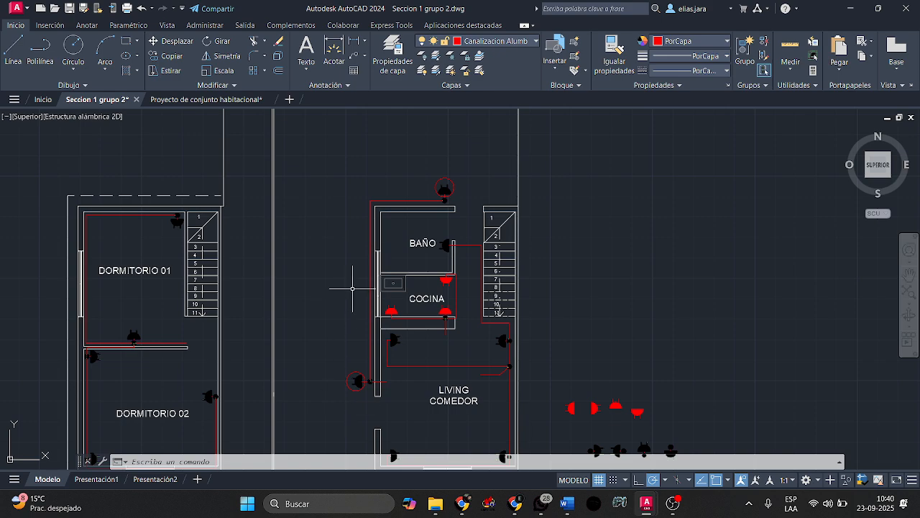
pyautogui.moveTo(380, 369)
pyautogui.moveTo(358, 380)
pyautogui.scroll(4, 374, 395)
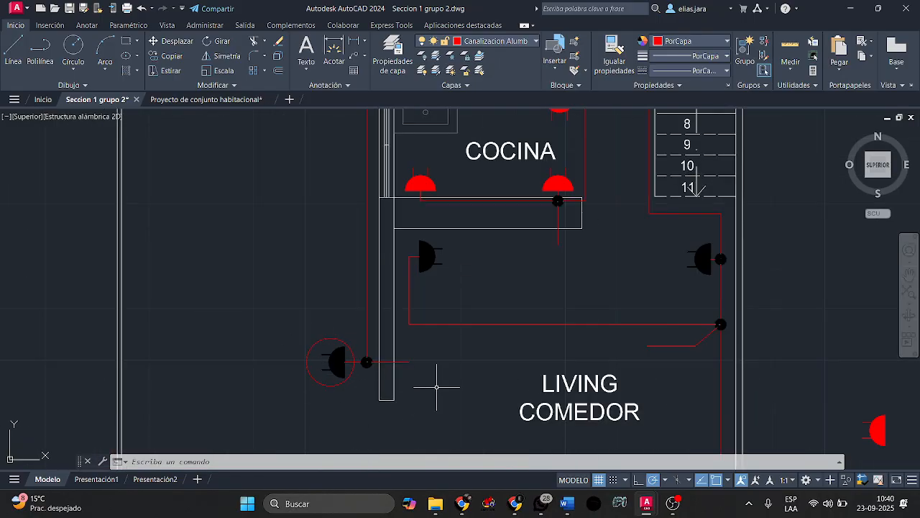
pyautogui.scroll(-4, 436, 387)
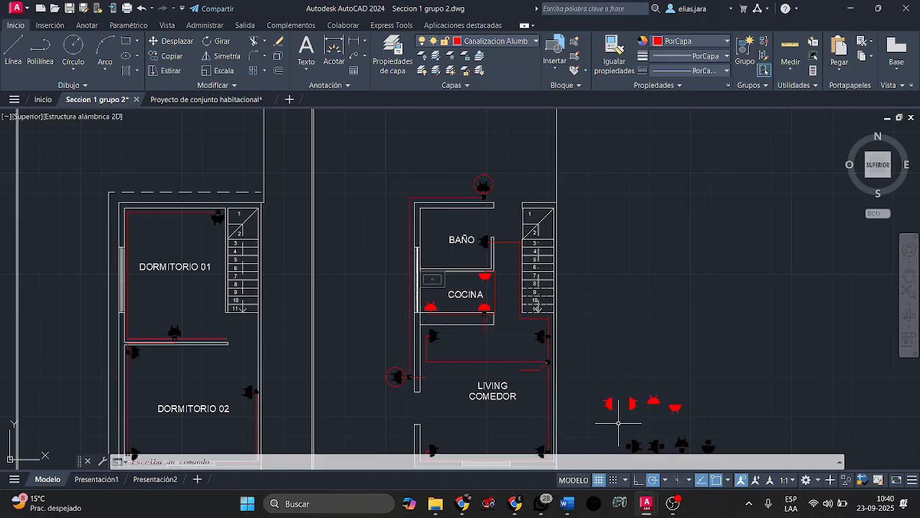
pyautogui.scroll(-6, 540, 333)
pyautogui.scroll(10, 682, 308)
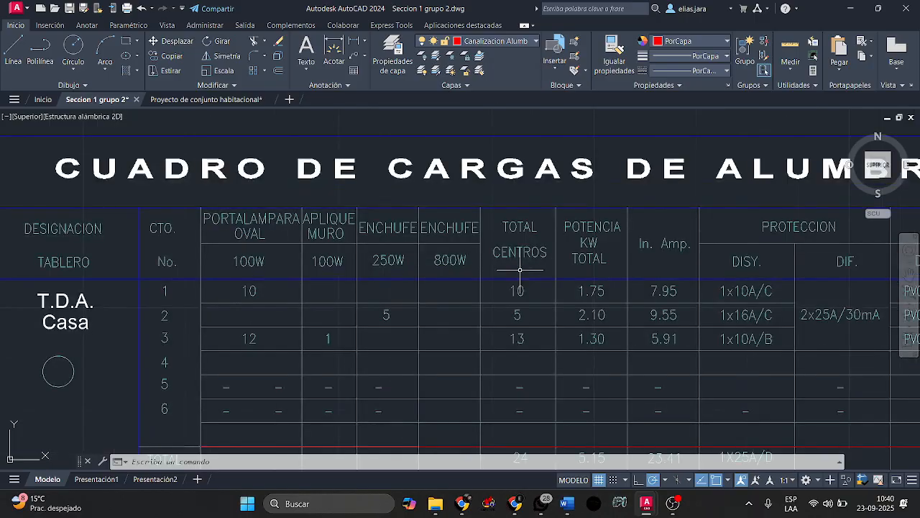
pyautogui.scroll(-3, 504, 261)
pyautogui.scroll(4, 477, 261)
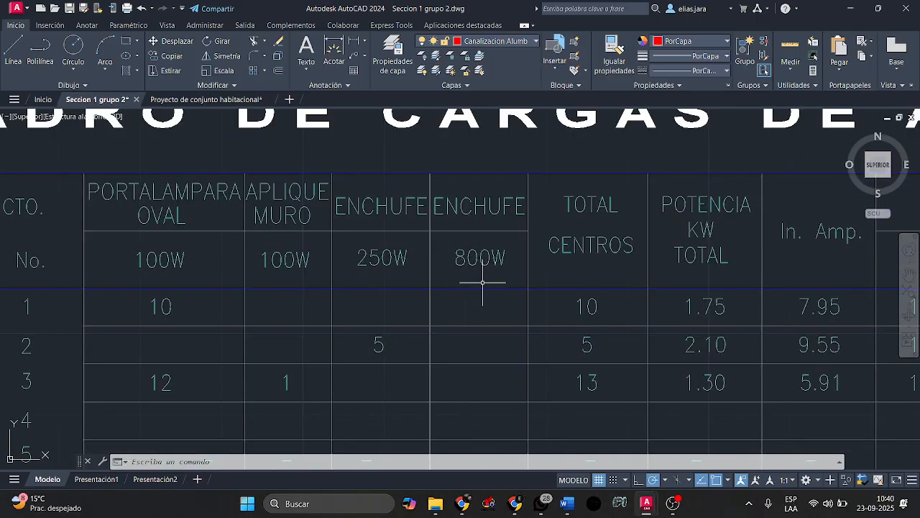
pyautogui.scroll(-3, 483, 282)
pyautogui.scroll(-1, 421, 374)
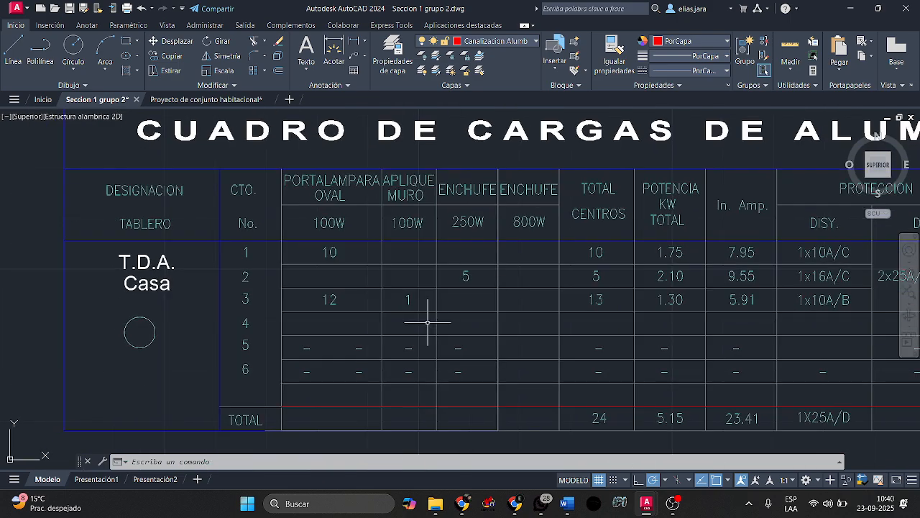
# Copy the 5 from circuit 2's ENCHUFE 250W cell into circuit 3's ENCHUFE 800W cell.
pyautogui.scroll(3, 472, 295)
pyautogui.press('Escape')
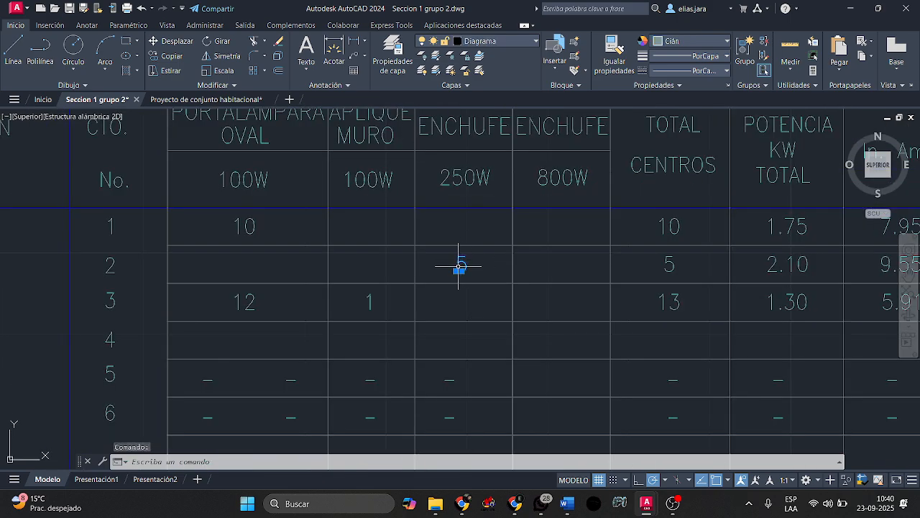
pyautogui.scroll(-6, 460, 265)
pyautogui.scroll(5, 474, 258)
pyautogui.scroll(2, 444, 266)
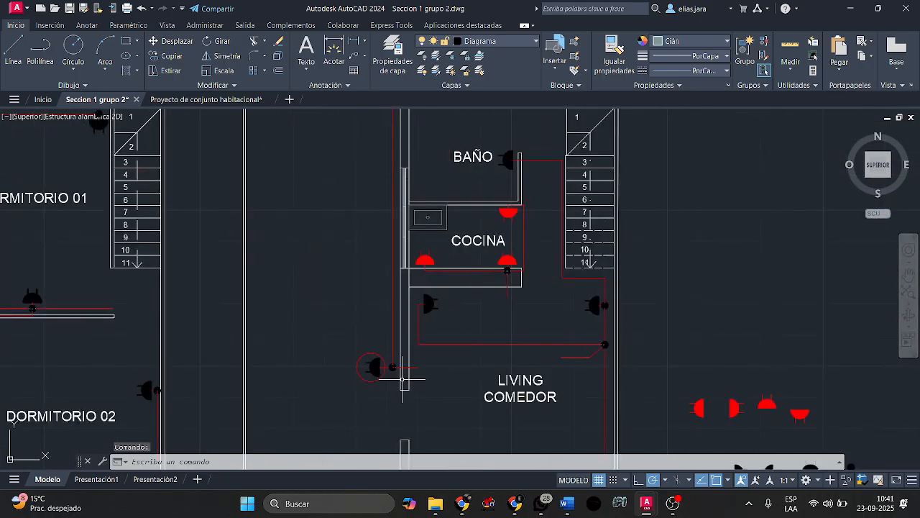
pyautogui.moveTo(367, 321); pyautogui.dragTo(345, 483, button='middle')
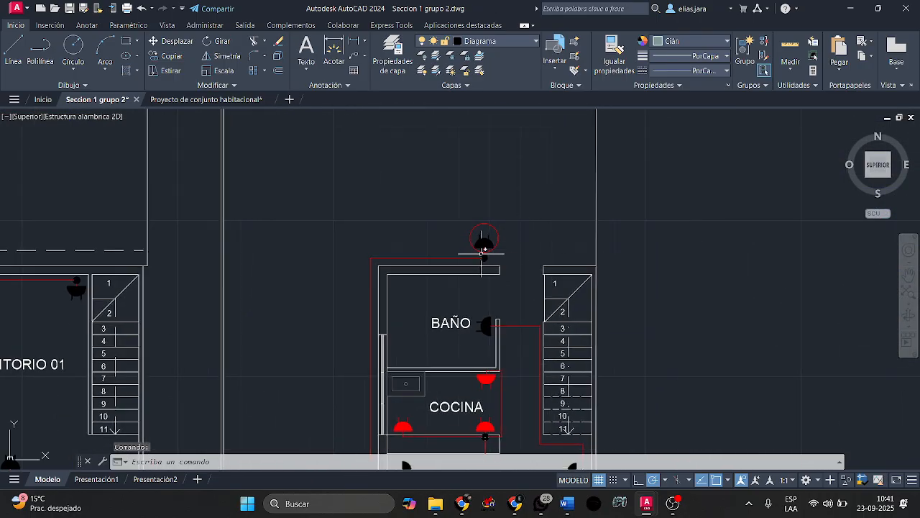
pyautogui.scroll(-5, 555, 271)
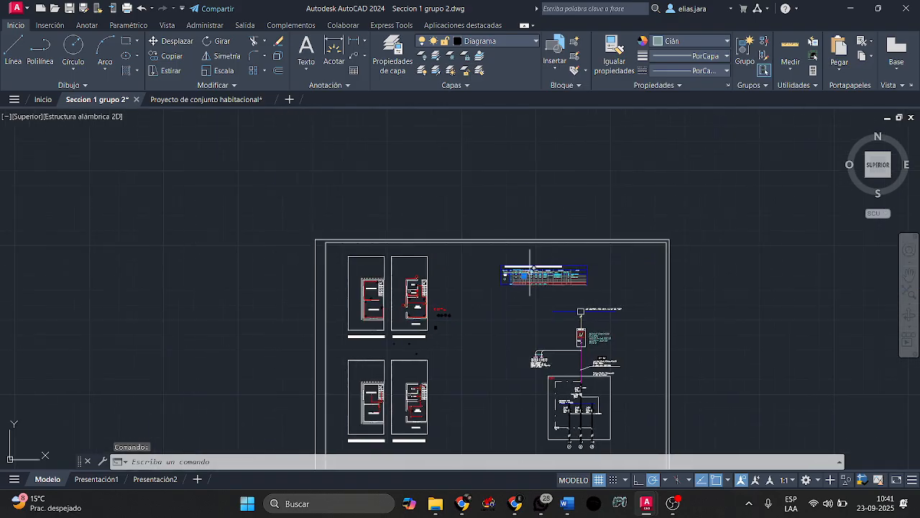
pyautogui.scroll(6, 523, 264)
pyautogui.moveTo(458, 308); pyautogui.dragTo(458, 302, button='middle')
pyautogui.scroll(4, 458, 303)
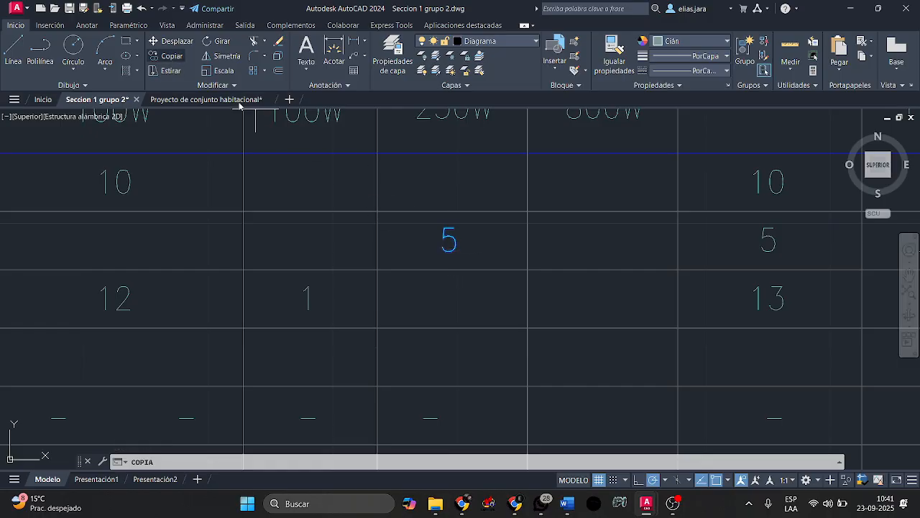
pyautogui.click(170, 56)
pyautogui.click(528, 267)
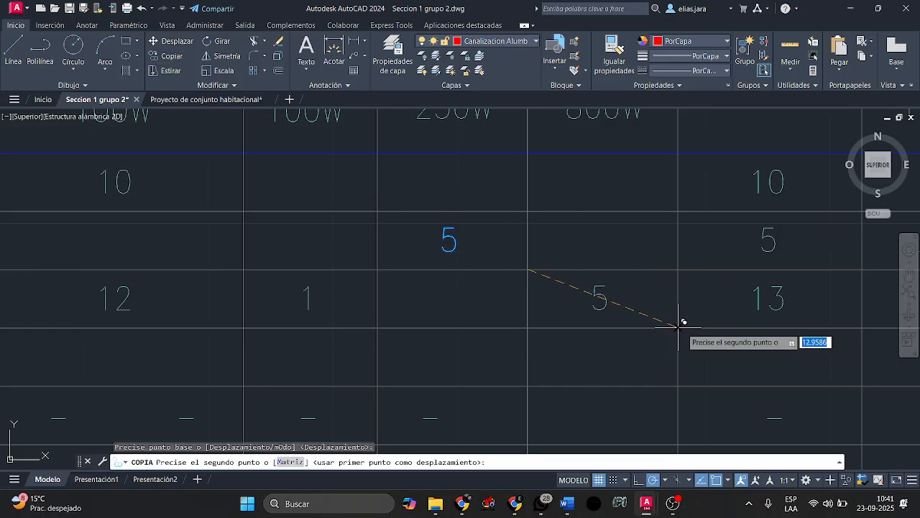
pyautogui.click(679, 324)
pyautogui.press('Escape')
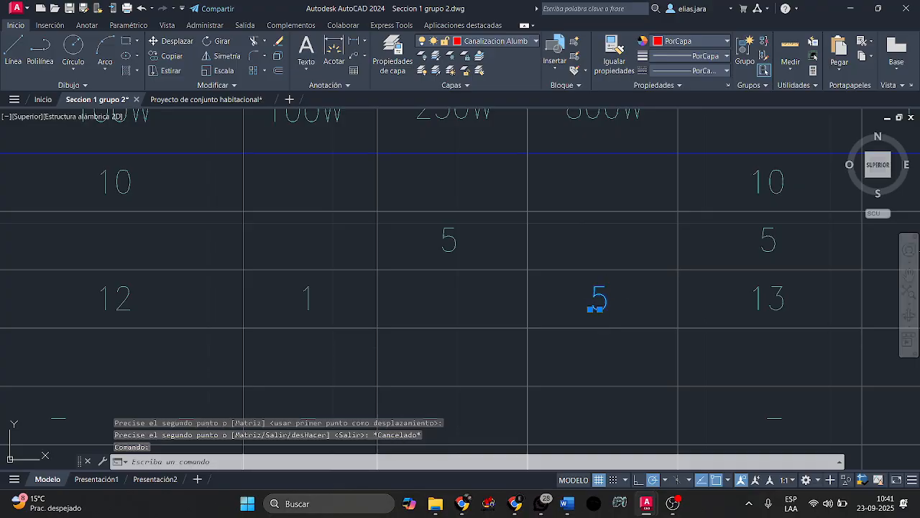
# Set circuit 3's ENCHUFE 800W quantity in the load table to 2.
pyautogui.doubleClick(611, 305)
pyautogui.write('2')
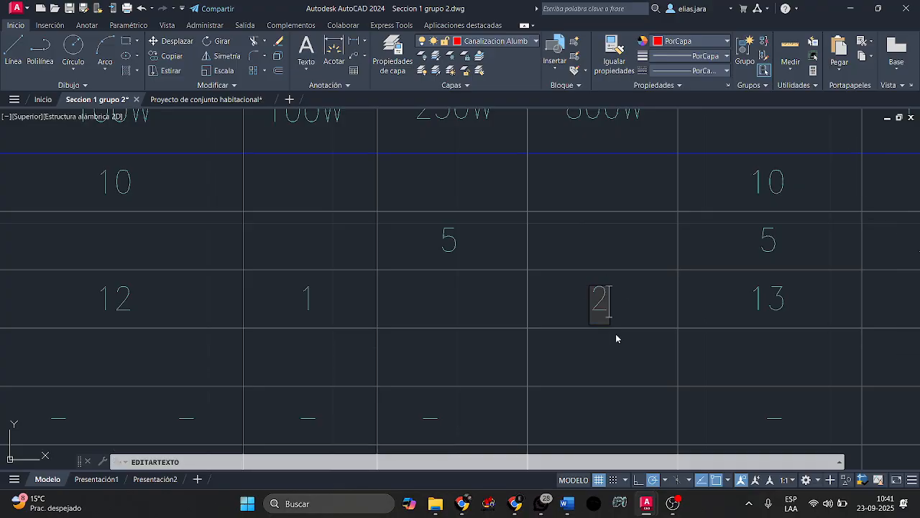
pyautogui.click(616, 334)
pyautogui.press('Escape')
# Delete circuit 3's quantities in the PORTALAMPARA OVAL and APLIQUE MURO columns.
pyautogui.click(323, 317)
pyautogui.click(304, 287)
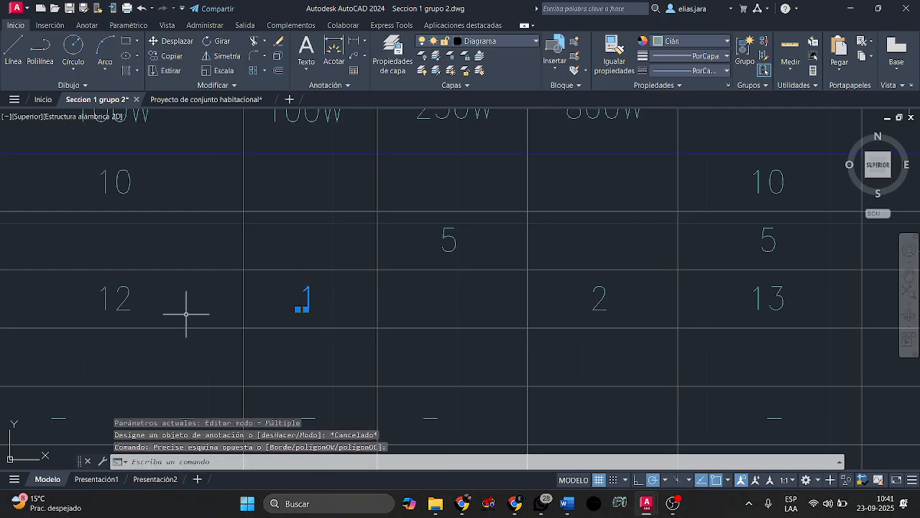
pyautogui.click(291, 322)
pyautogui.click(72, 277)
pyautogui.press('Delete')
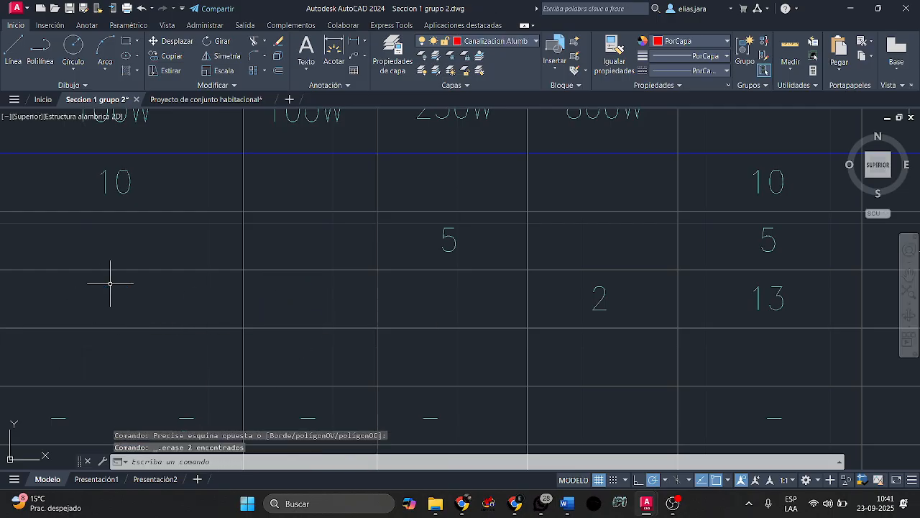
pyautogui.scroll(-3, 216, 288)
pyautogui.moveTo(246, 294); pyautogui.dragTo(332, 296, button='middle')
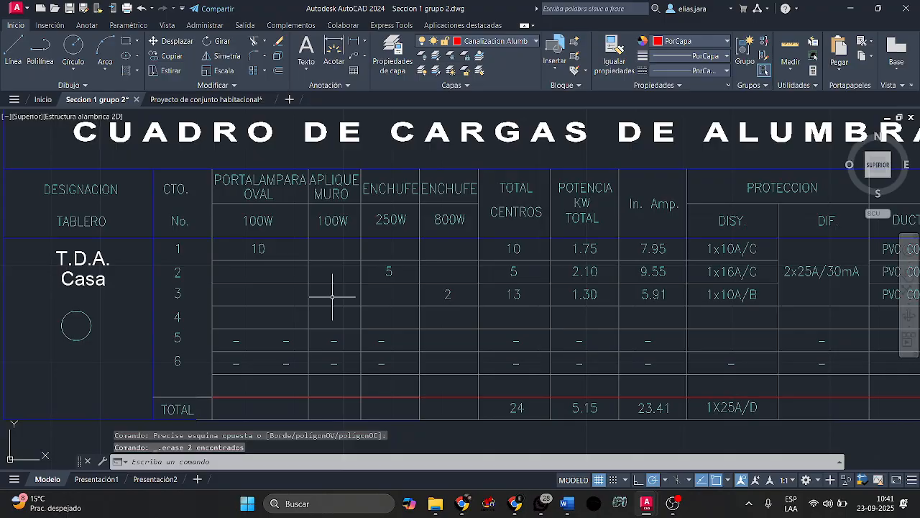
# Set circuit 3's TOTAL CENTROS value in the load table to 2.
pyautogui.scroll(2, 489, 308)
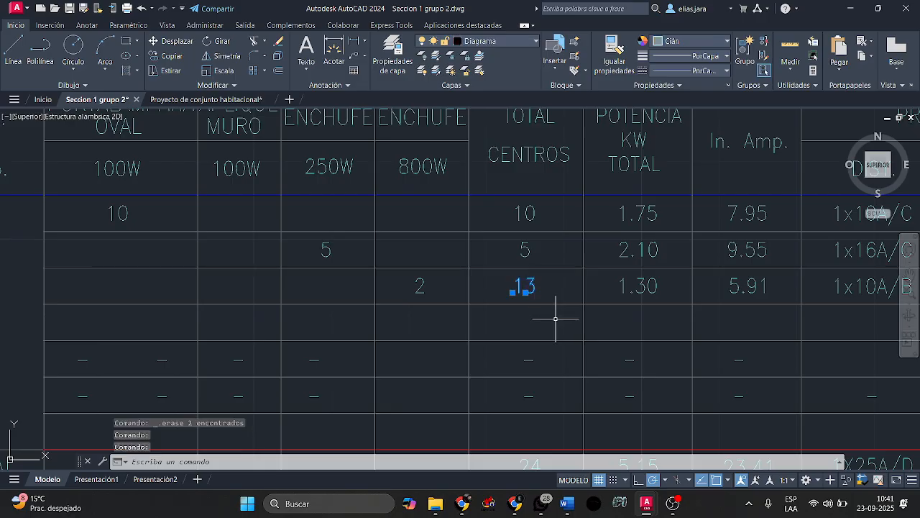
pyautogui.doubleClick(526, 286)
pyautogui.write('2')
pyautogui.press('Return')
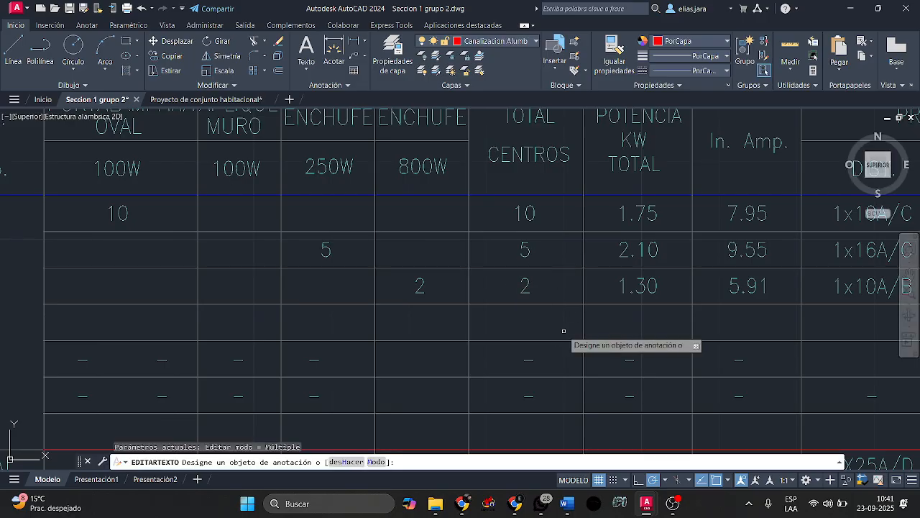
pyautogui.press('Escape')
# Examine the bedroom sockets in the second-floor plan against the circuit rows of the load table.
pyautogui.moveTo(432, 325)
pyautogui.mouseDown(button='middle')
pyautogui.moveTo(621, 362)
pyautogui.moveTo(626, 333)
pyautogui.mouseUp(button='middle')
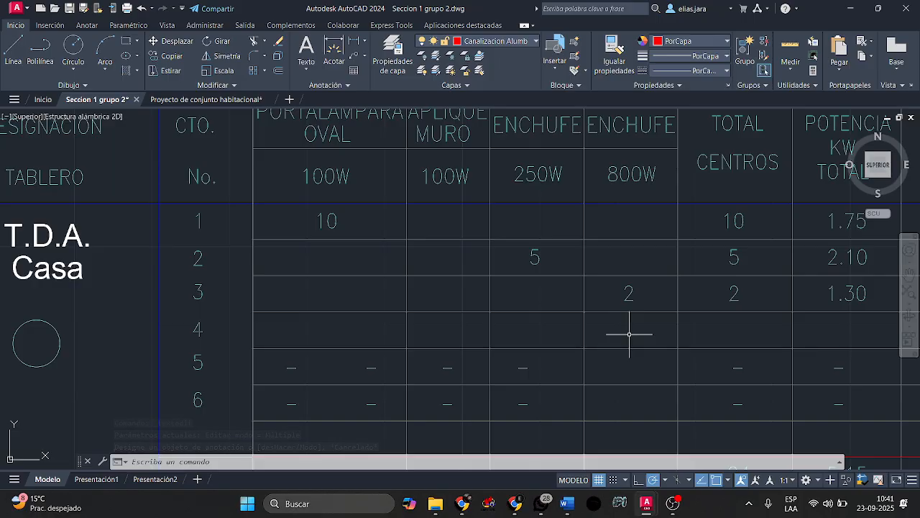
pyautogui.moveTo(580, 292)
pyautogui.mouseDown(button='middle')
pyautogui.moveTo(576, 281)
pyautogui.moveTo(538, 302)
pyautogui.mouseUp(button='middle')
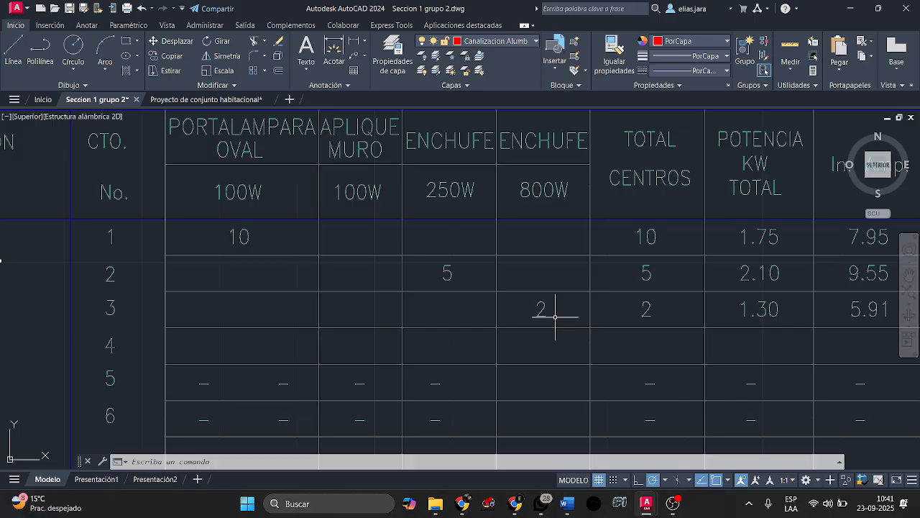
pyautogui.scroll(-8, 556, 317)
pyautogui.moveTo(439, 322); pyautogui.dragTo(690, 216, button='middle')
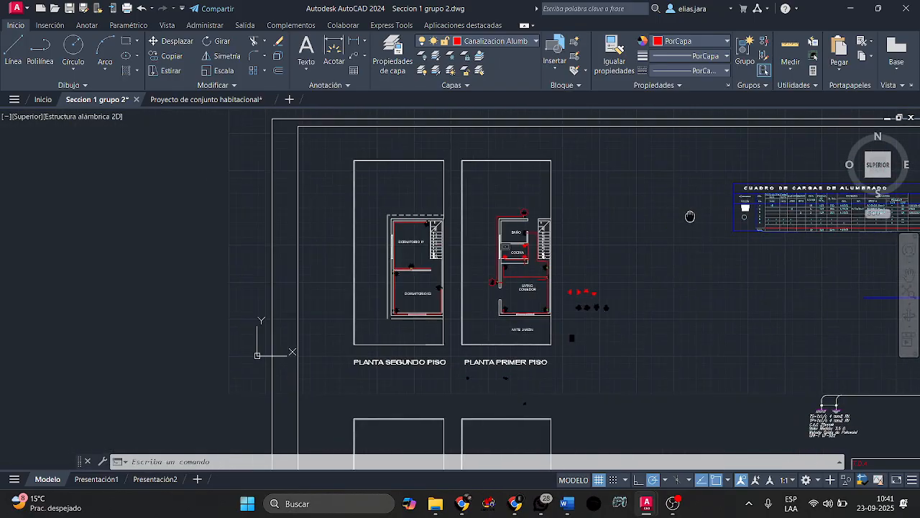
pyautogui.scroll(4, 510, 273)
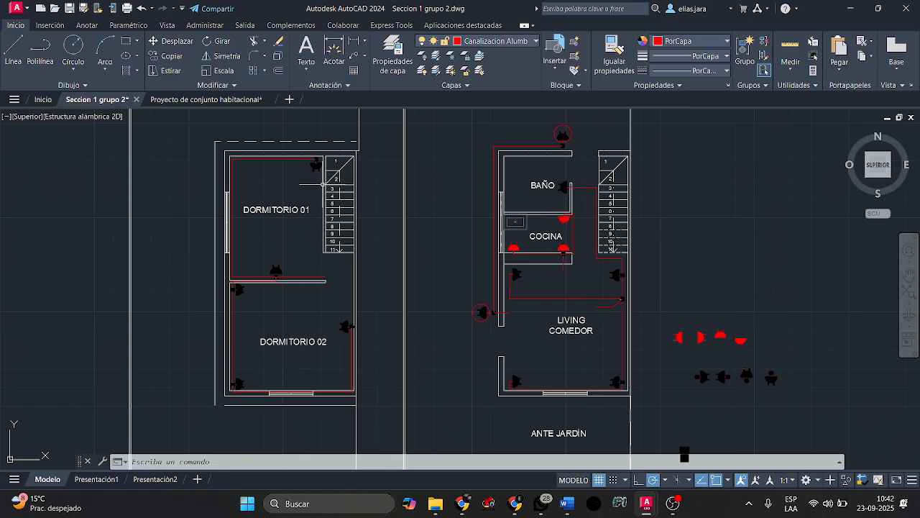
pyautogui.scroll(2, 323, 185)
pyautogui.moveTo(352, 301)
pyautogui.mouseDown(button='middle')
pyautogui.moveTo(361, 259)
pyautogui.moveTo(346, 216)
pyautogui.mouseUp(button='middle')
pyautogui.moveTo(289, 252); pyautogui.dragTo(290, 236, button='middle')
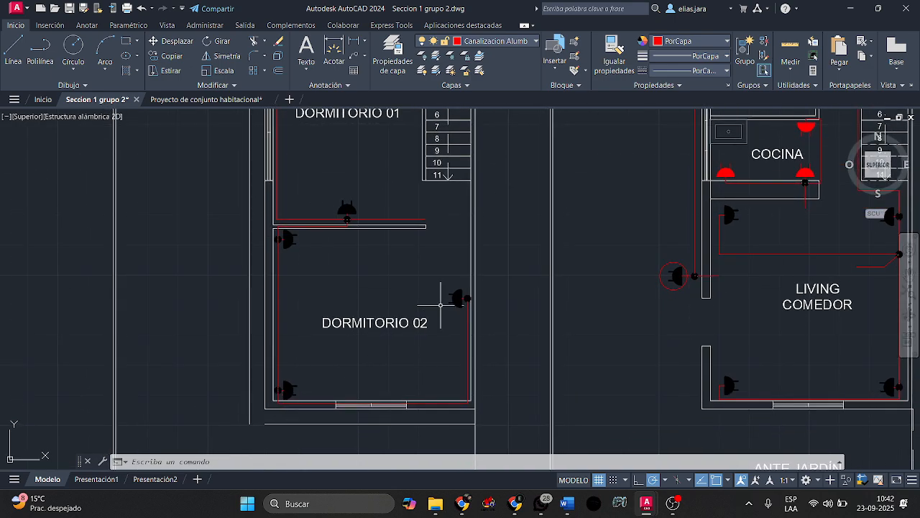
pyautogui.scroll(-4, 612, 275)
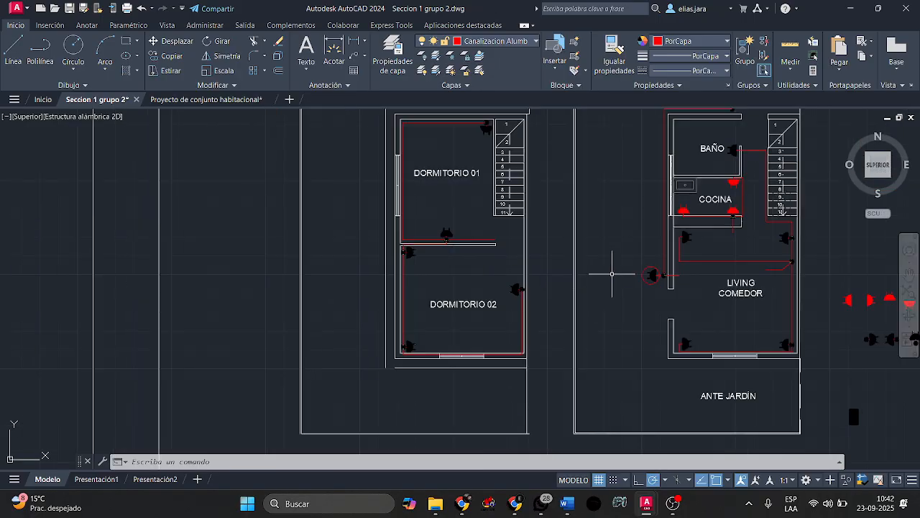
pyautogui.moveTo(884, 259); pyautogui.dragTo(448, 298, button='middle')
pyautogui.scroll(3, 487, 256)
pyautogui.scroll(4, 417, 255)
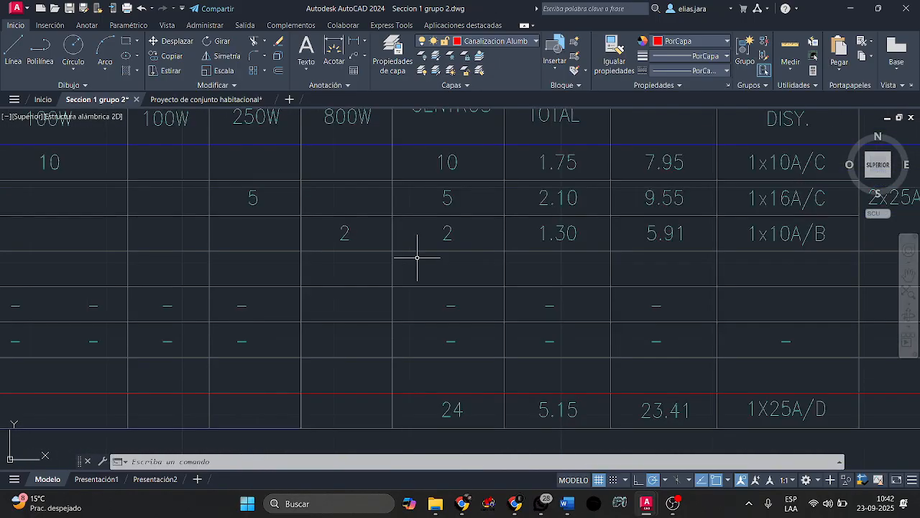
pyautogui.scroll(2, 417, 255)
pyautogui.moveTo(234, 258); pyautogui.dragTo(269, 257, button='middle')
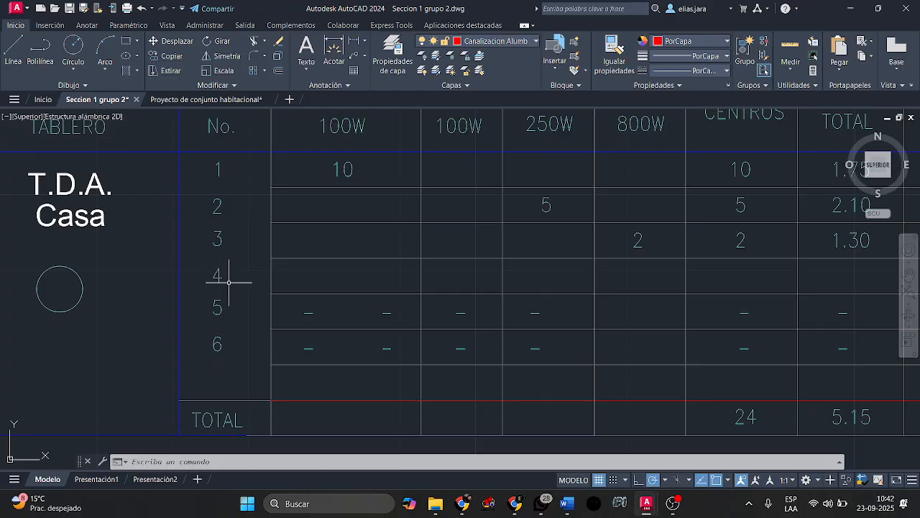
pyautogui.moveTo(558, 278)
pyautogui.mouseDown(button='middle')
pyautogui.moveTo(567, 287)
pyautogui.moveTo(500, 278)
pyautogui.mouseUp(button='middle')
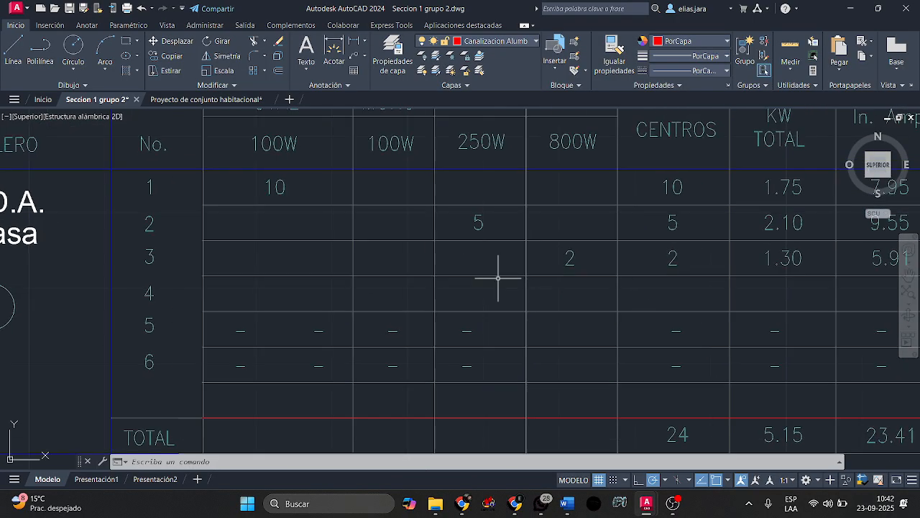
pyautogui.click(493, 226)
pyautogui.click(325, 151)
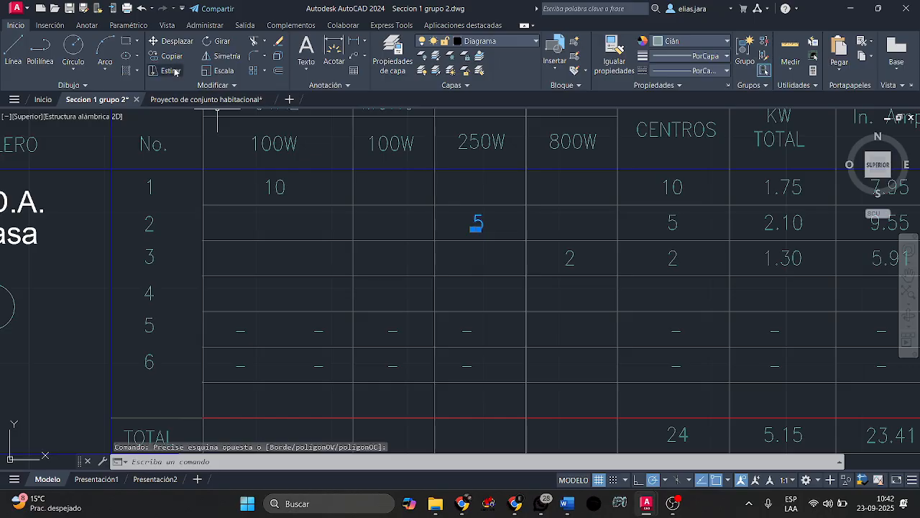
pyautogui.click(219, 71)
pyautogui.press('Escape')
# Copy the 5 from circuit 2's ENCHUFE 250W cell into circuit 4's ENCHUFE 250W cell.
pyautogui.click(501, 232)
pyautogui.click(453, 205)
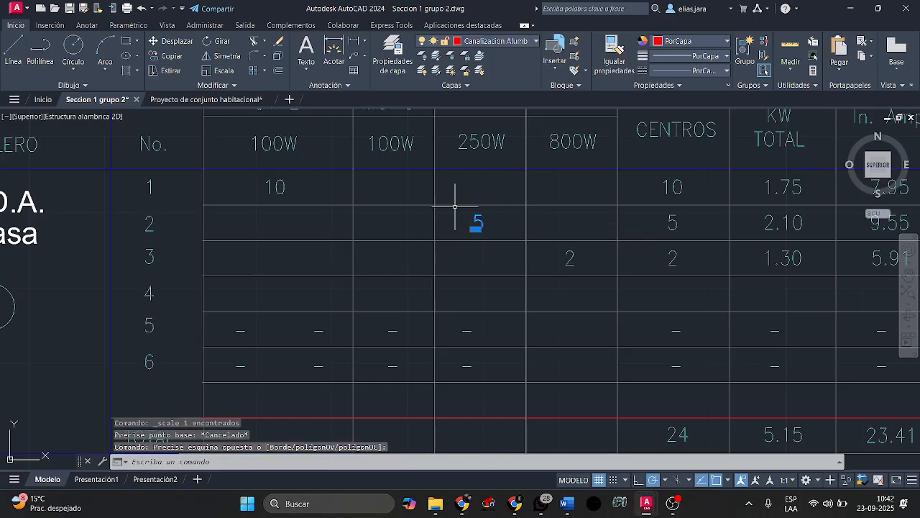
pyautogui.click(171, 56)
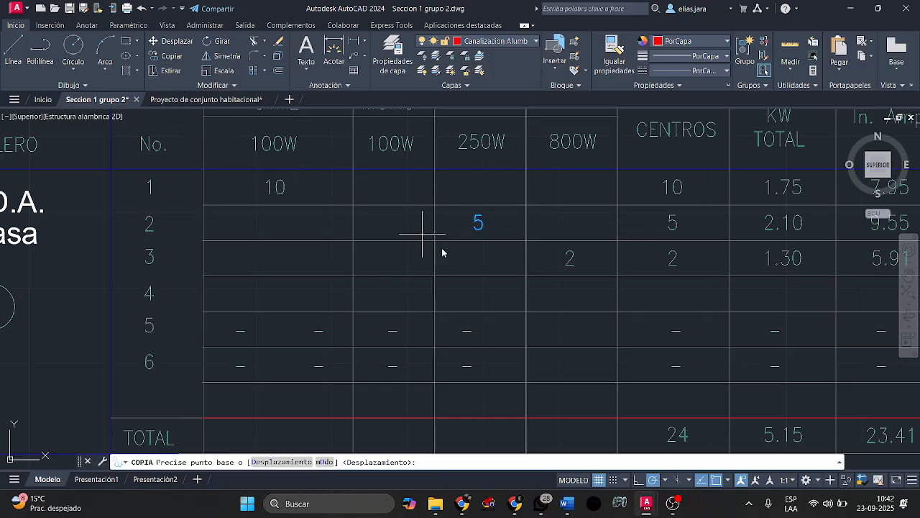
pyautogui.click(527, 241)
pyautogui.press('Escape')
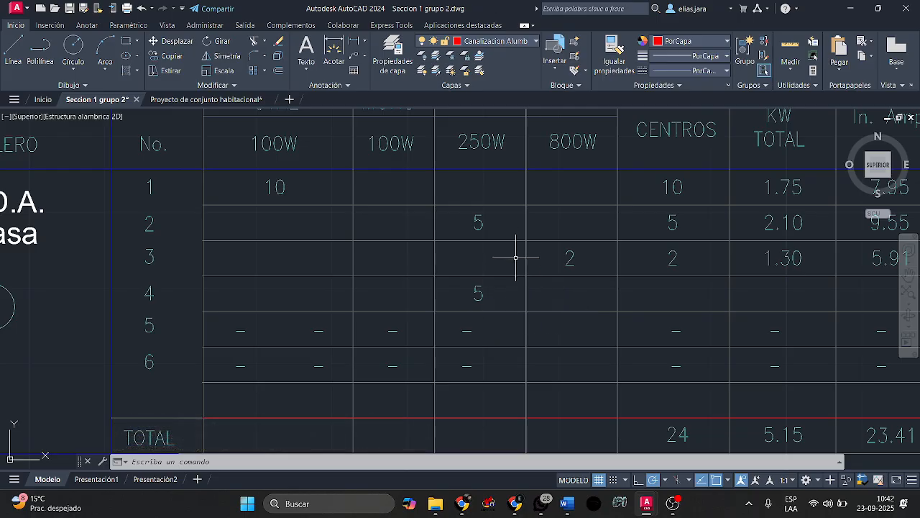
# Copy the 5 from circuit 2's TOTAL CENTROS cell into circuit 4's TOTAL CENTROS cell.
pyautogui.moveTo(559, 261); pyautogui.dragTo(486, 271, button='middle')
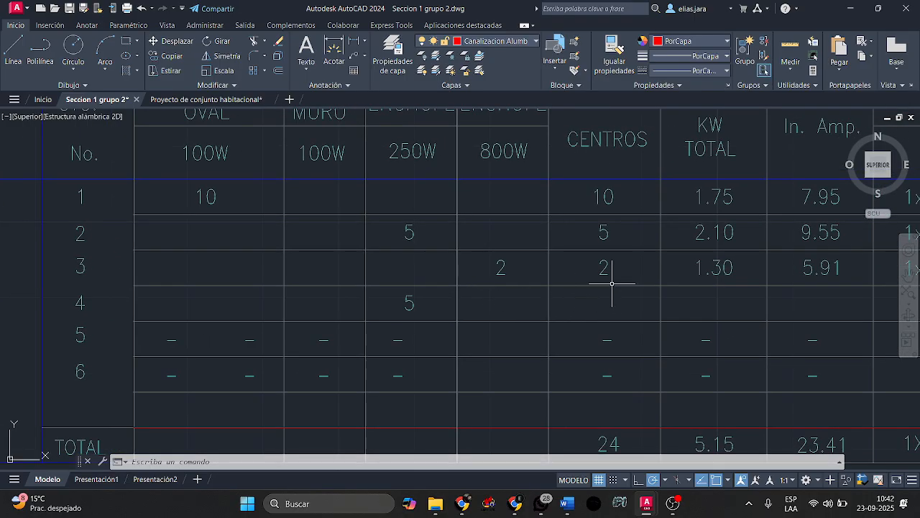
pyautogui.click(597, 267)
pyautogui.press('Escape')
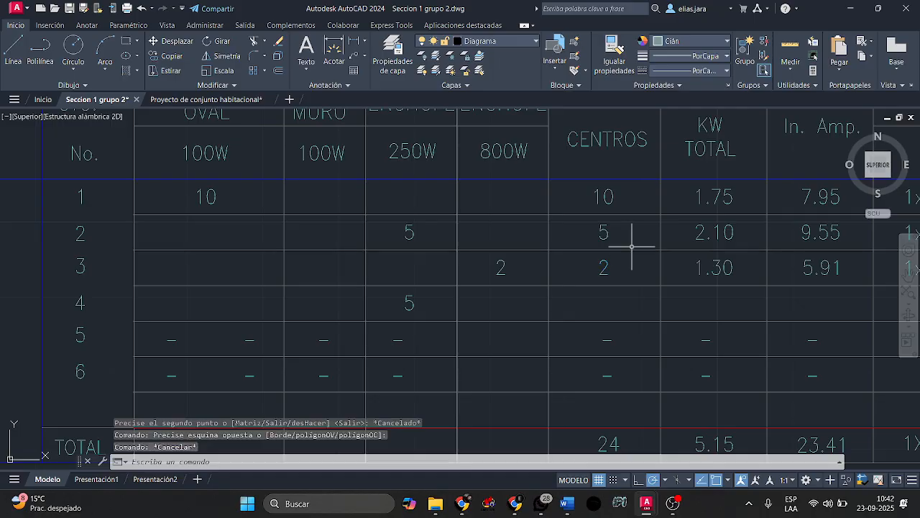
pyautogui.click(618, 245)
pyautogui.click(579, 216)
pyautogui.click(171, 57)
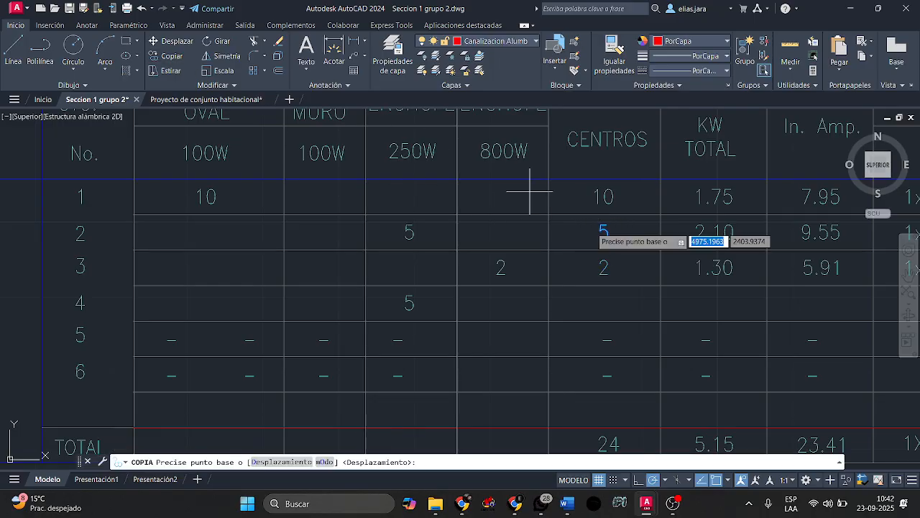
pyautogui.click(661, 250)
pyautogui.click(661, 320)
pyautogui.press('Escape')
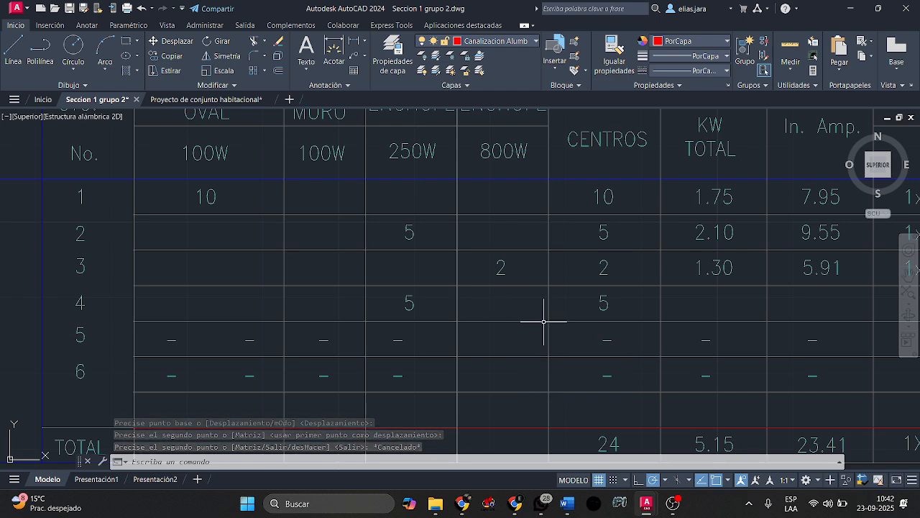
# Delete the dash in circuit 5's TOTAL CENTROS cell of the load table.
pyautogui.click(627, 350)
pyautogui.click(591, 335)
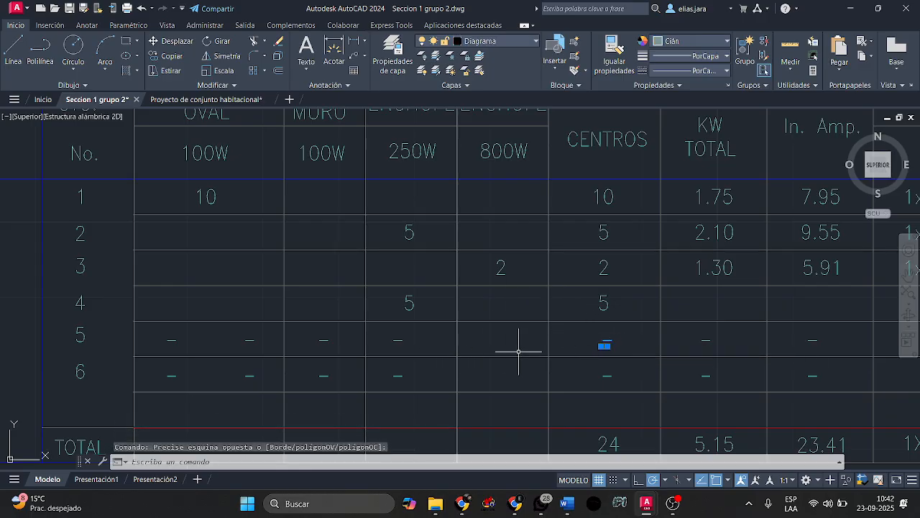
pyautogui.press('Delete')
# Examine the red sockets in the first-floor kitchen against the circuit rows of the load table.
pyautogui.scroll(-10, 499, 330)
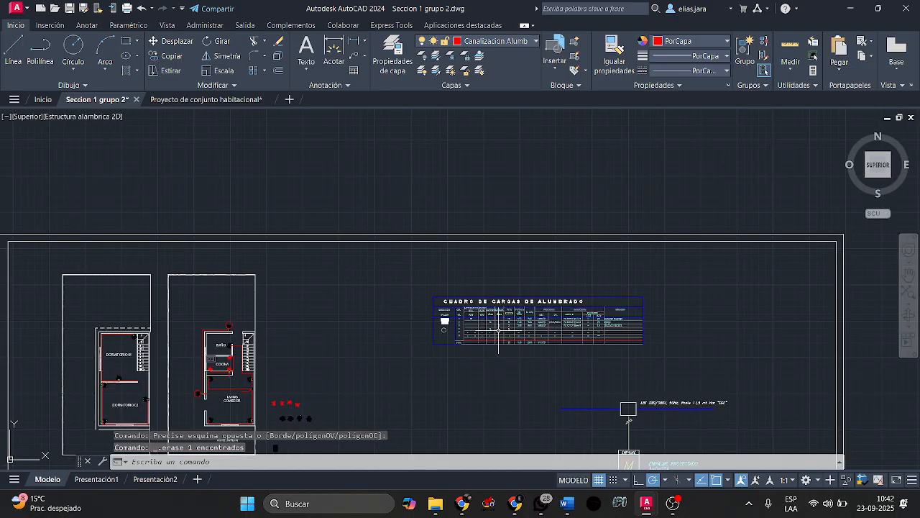
pyautogui.moveTo(352, 351); pyautogui.dragTo(514, 303, button='middle')
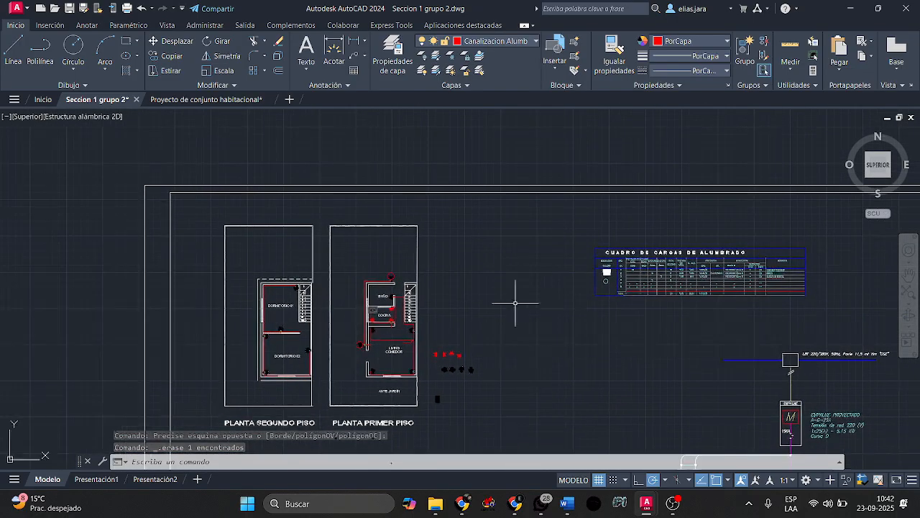
pyautogui.moveTo(435, 309); pyautogui.dragTo(542, 305, button='middle')
pyautogui.scroll(10, 500, 300)
pyautogui.moveTo(477, 327); pyautogui.dragTo(505, 252, button='middle')
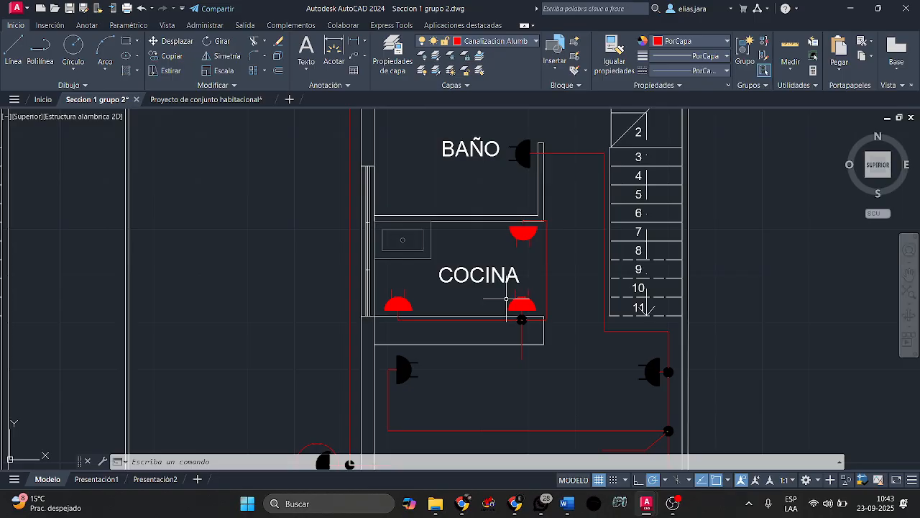
pyautogui.scroll(-5, 506, 298)
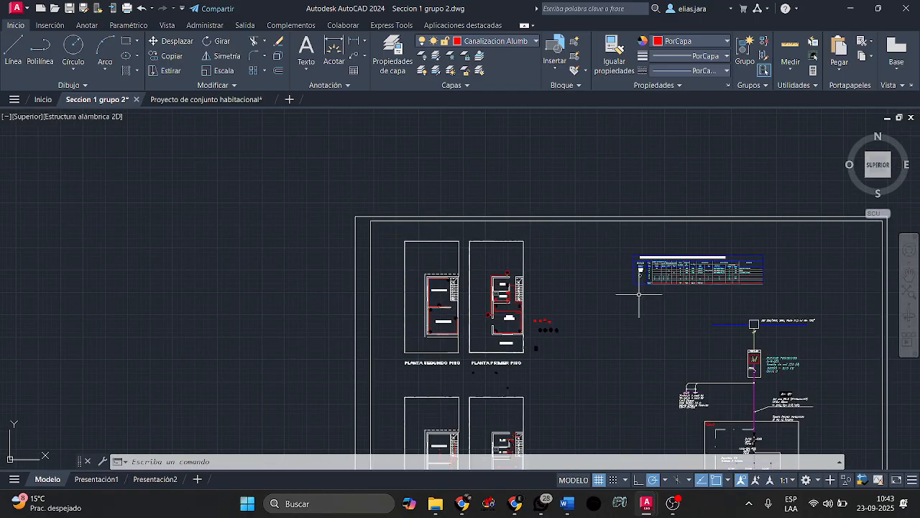
pyautogui.scroll(6, 568, 261)
pyautogui.scroll(4, 569, 261)
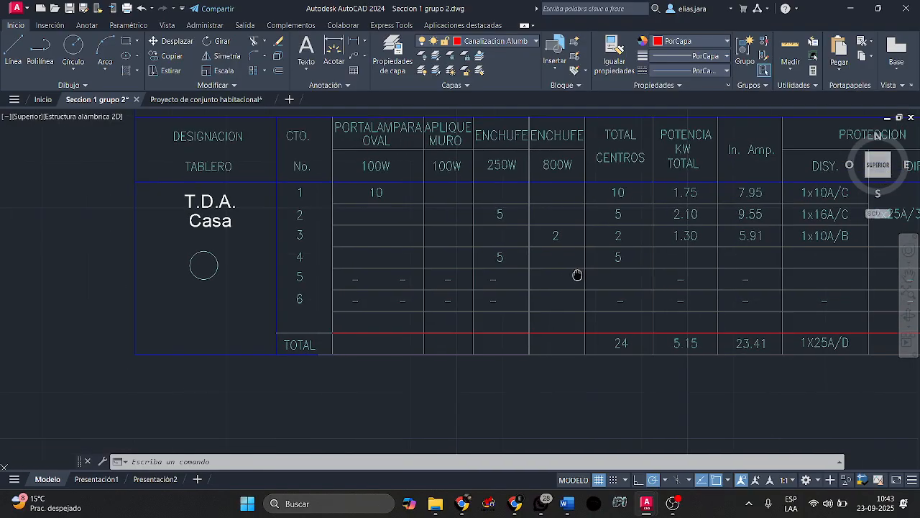
pyautogui.scroll(3, 615, 258)
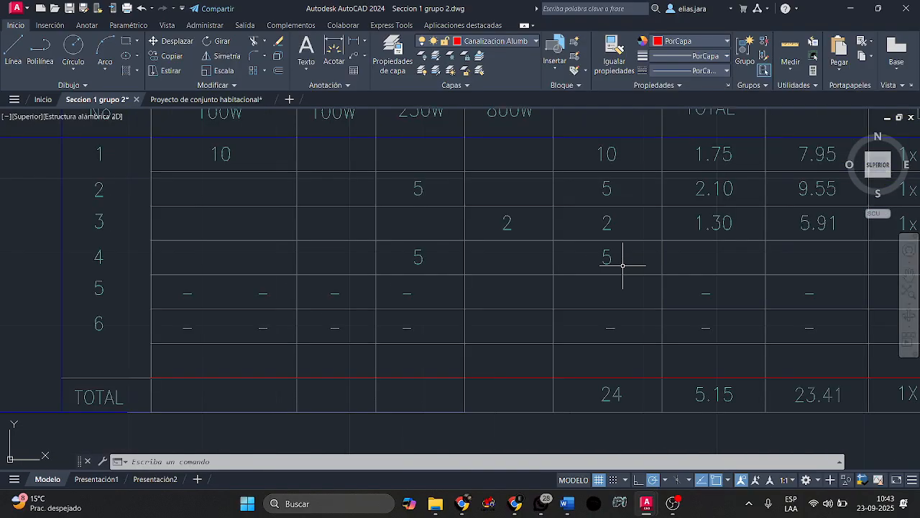
# Copy the 2 from circuit 3's ENCHUFE 800W cell into circuit 5's ENCHUFE 800W cell.
pyautogui.click(622, 263)
pyautogui.press('Escape')
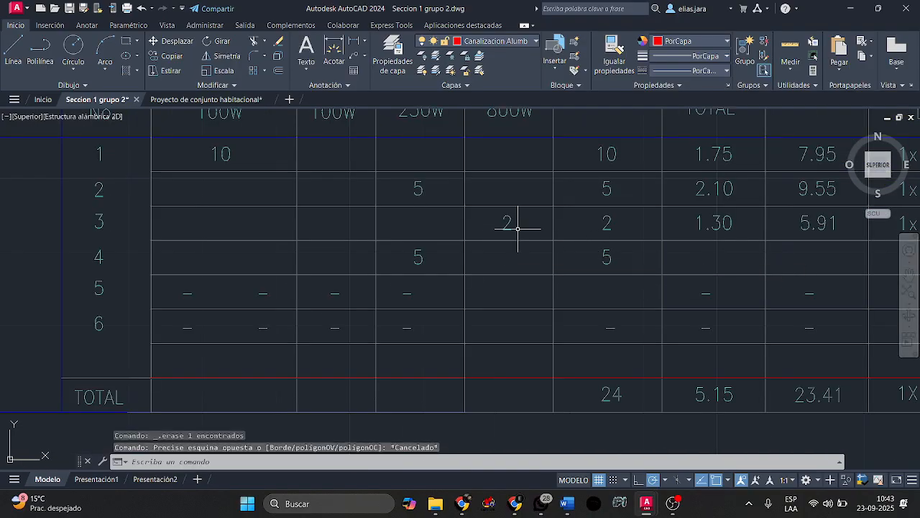
pyautogui.click(523, 232)
pyautogui.click(506, 226)
pyautogui.click(171, 55)
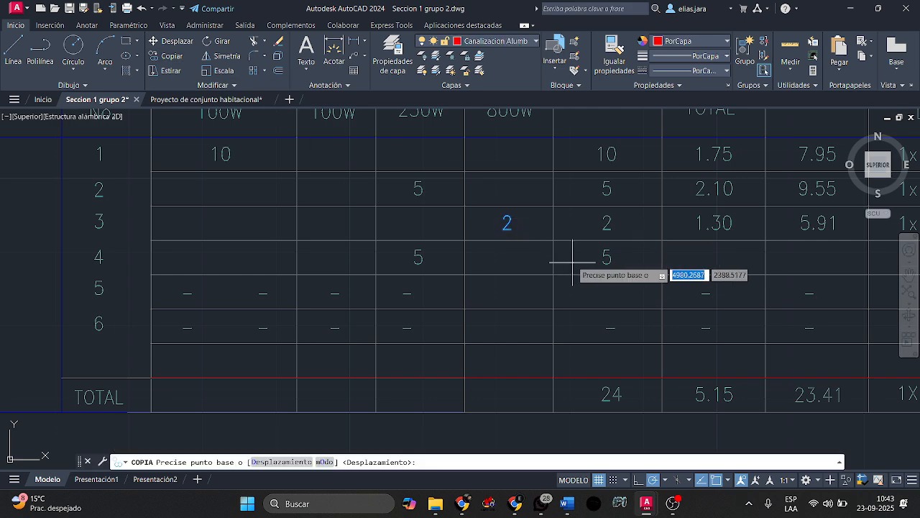
pyautogui.click(554, 240)
pyautogui.click(554, 310)
pyautogui.press('Escape')
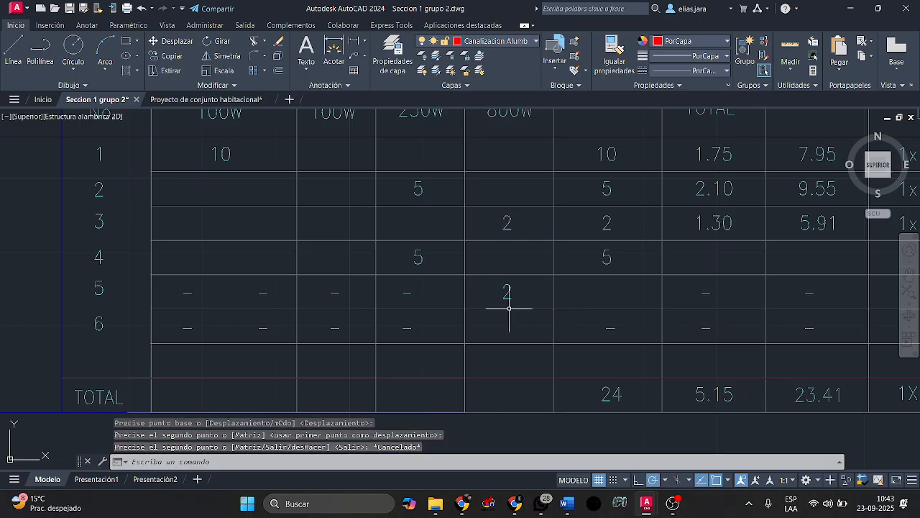
# Check the kitchen sockets in the first-floor plan and set circuit 5's ENCHUFE 800W quantity to 3.
pyautogui.scroll(-6, 554, 309)
pyautogui.scroll(10, 435, 303)
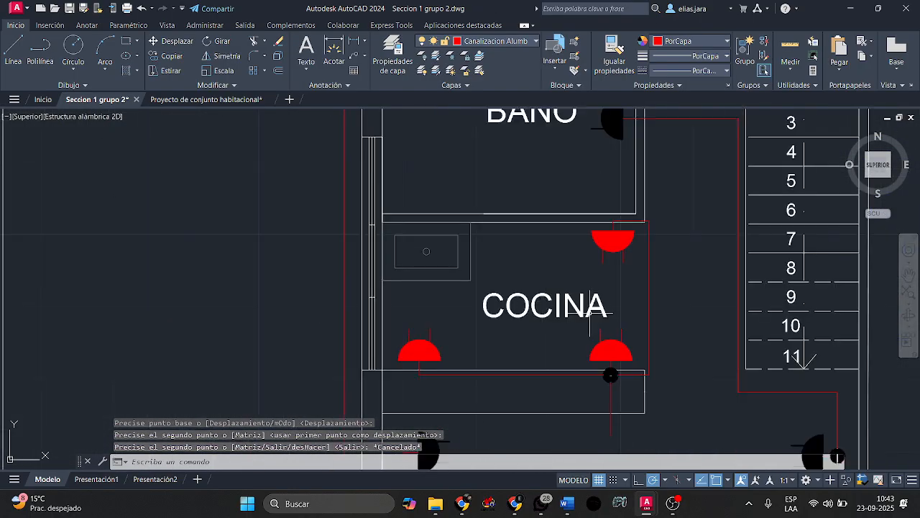
pyautogui.moveTo(453, 338); pyautogui.dragTo(469, 304, button='middle')
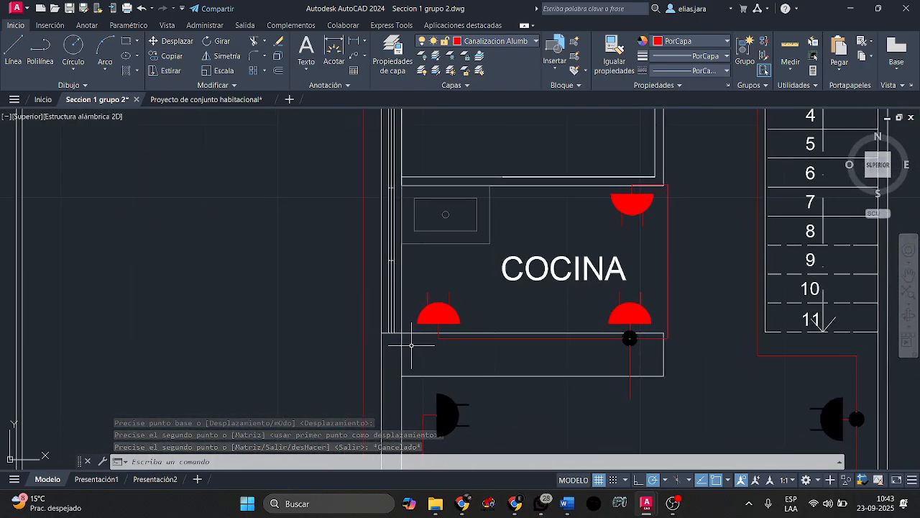
pyautogui.scroll(-8, 764, 261)
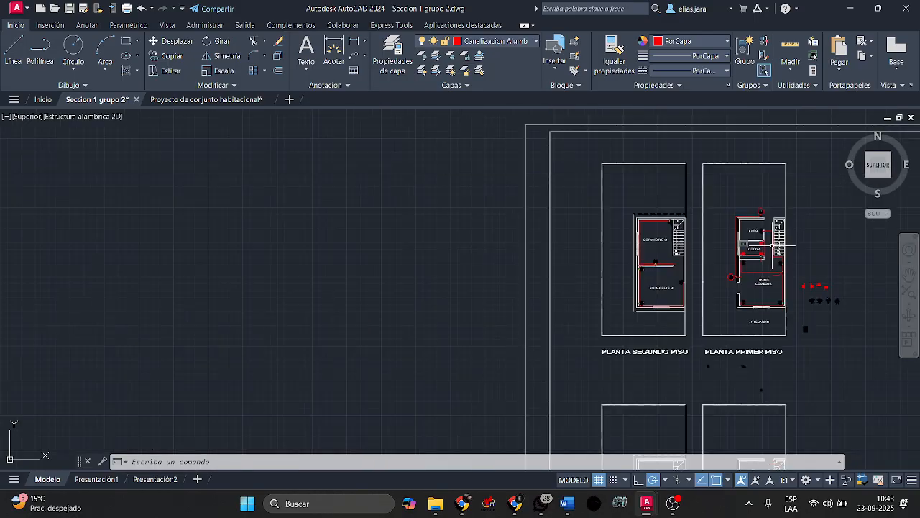
pyautogui.scroll(6, 521, 215)
pyautogui.scroll(6, 520, 215)
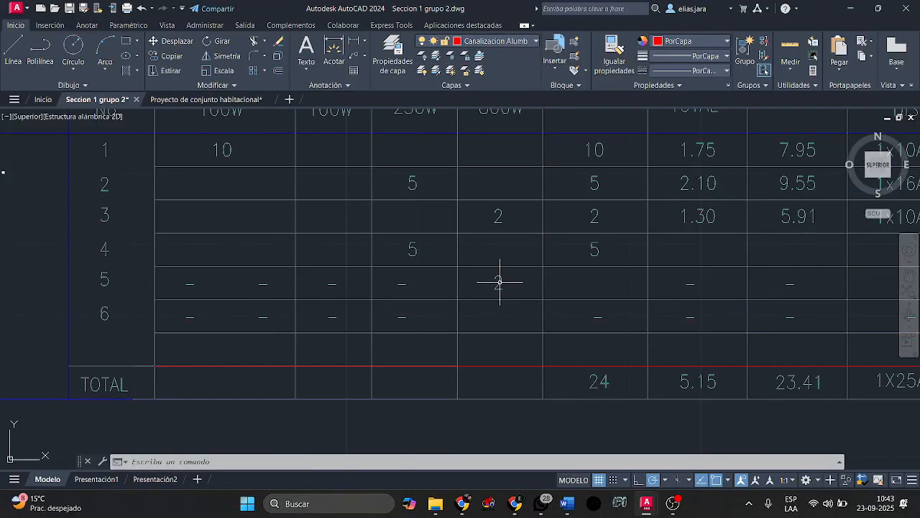
pyautogui.doubleClick(498, 284)
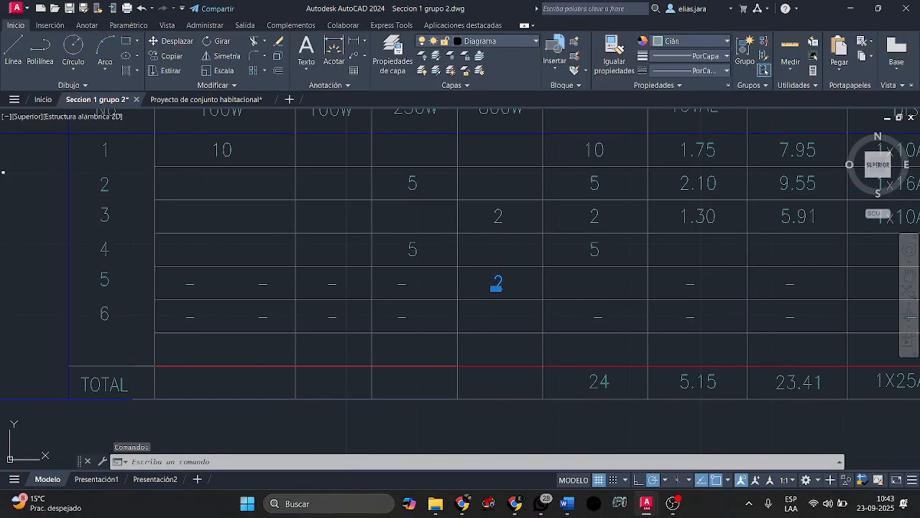
pyautogui.click(526, 285)
# Copy the 2 from circuit 3's TOTAL CENTROS cell into circuit 5's TOTAL CENTROS cell.
pyautogui.click(535, 248)
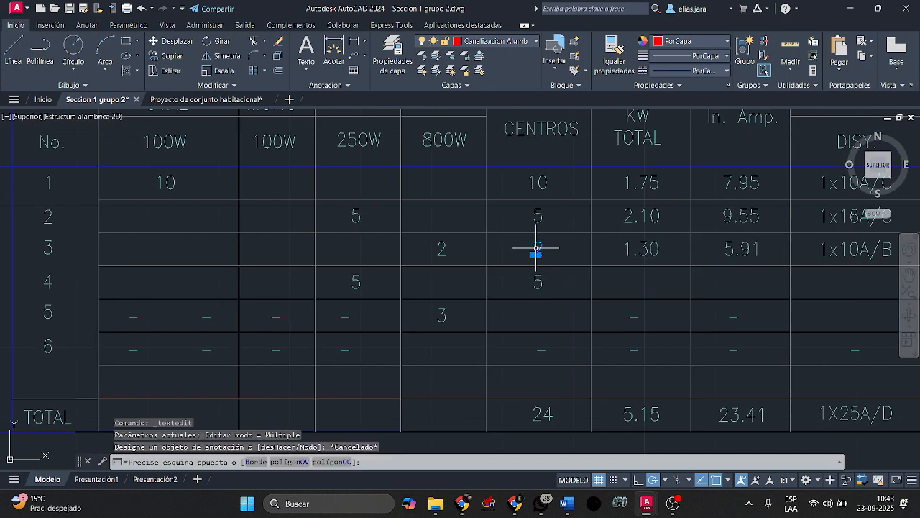
pyautogui.click(536, 250)
pyautogui.click(165, 58)
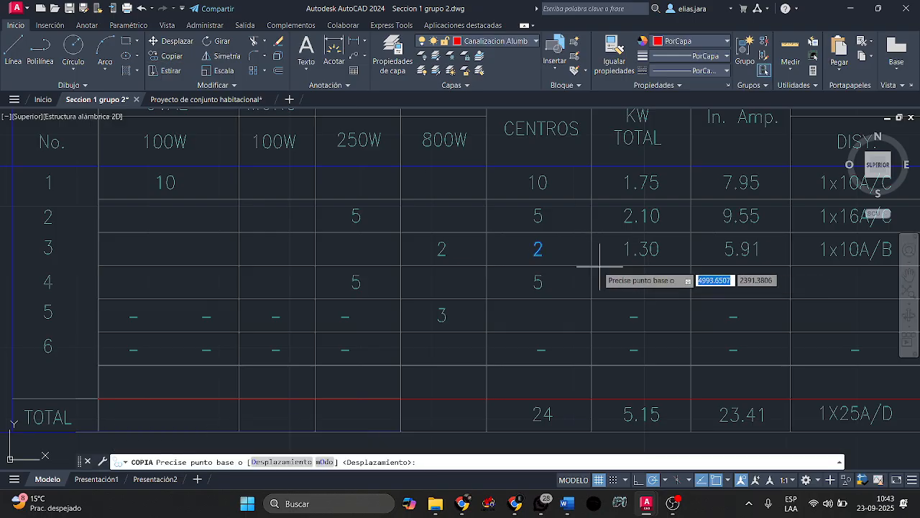
pyautogui.click(592, 267)
pyautogui.press('Return')
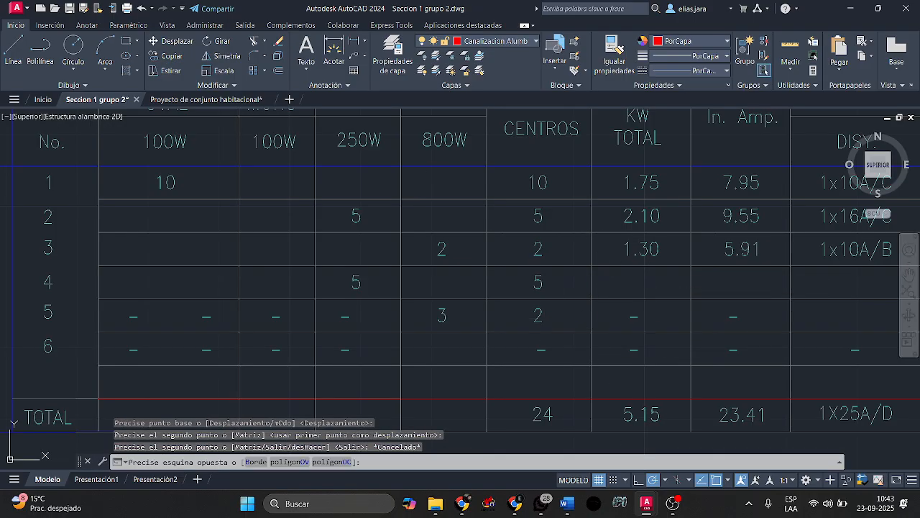
# Set circuit 5's TOTAL CENTROS quantity to 3 in the load table.
pyautogui.doubleClick(538, 315)
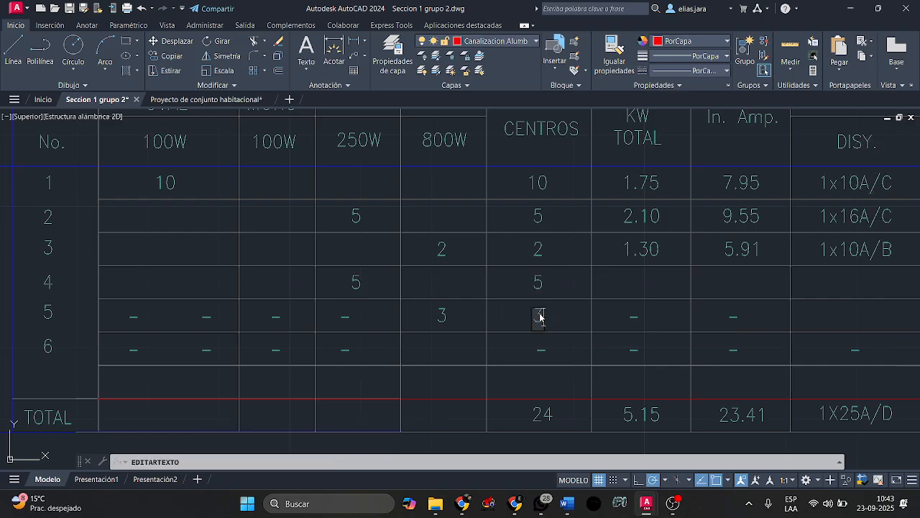
pyautogui.click(570, 313)
pyautogui.press('Escape')
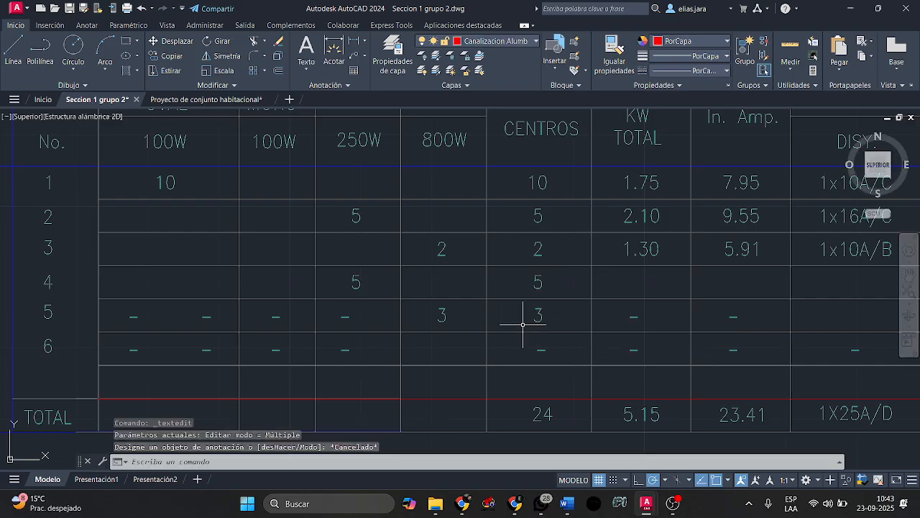
# Add up the TOTAL CENTROS column and set its value in the TOTAL row to 25.
pyautogui.moveTo(523, 322); pyautogui.dragTo(680, 368, button='middle')
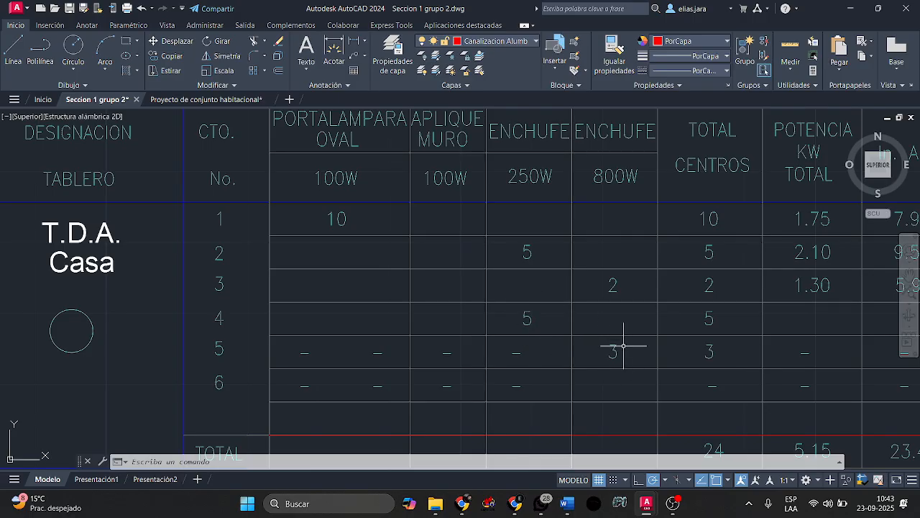
pyautogui.moveTo(617, 353)
pyautogui.moveTo(719, 354)
pyautogui.mouseDown(button='middle')
pyautogui.moveTo(683, 311)
pyautogui.moveTo(655, 306)
pyautogui.mouseUp(button='middle')
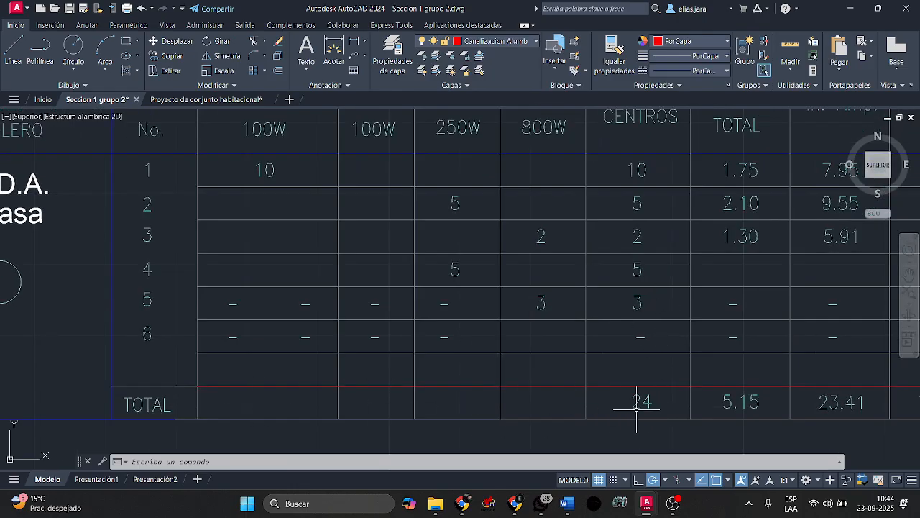
pyautogui.moveTo(636, 408); pyautogui.dragTo(604, 412, button='middle')
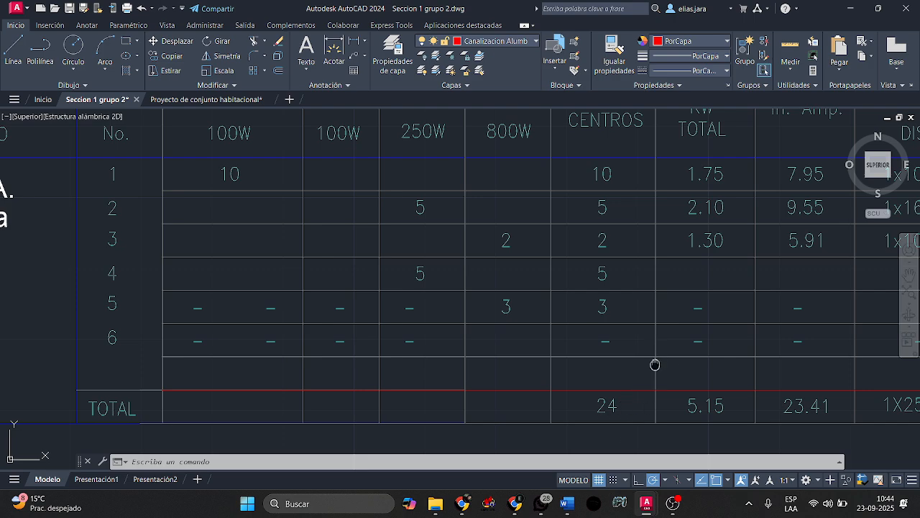
pyautogui.moveTo(655, 365); pyautogui.dragTo(638, 379, button='middle')
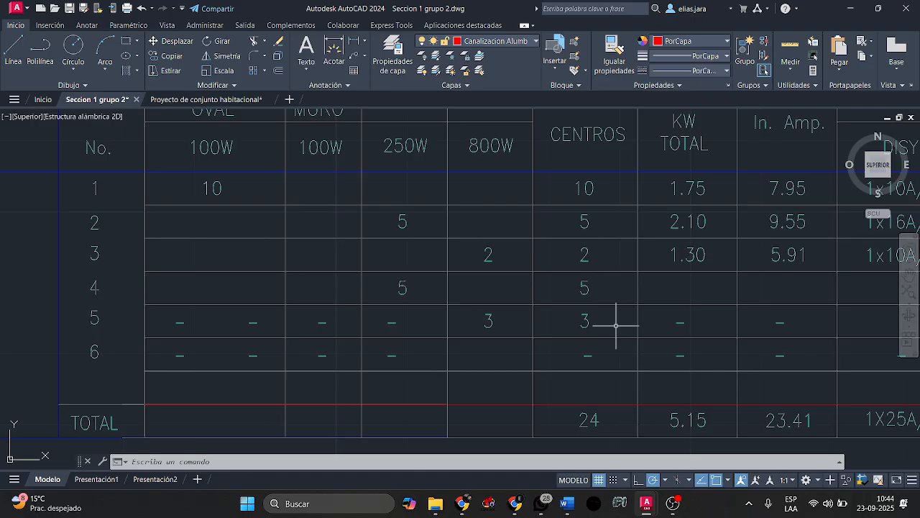
pyautogui.doubleClick(595, 421)
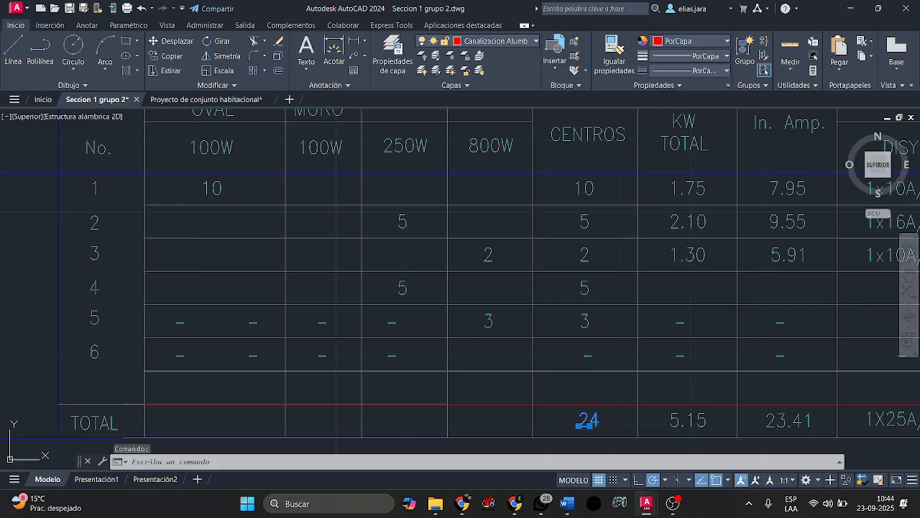
pyautogui.press('Delete')
pyautogui.write('25')
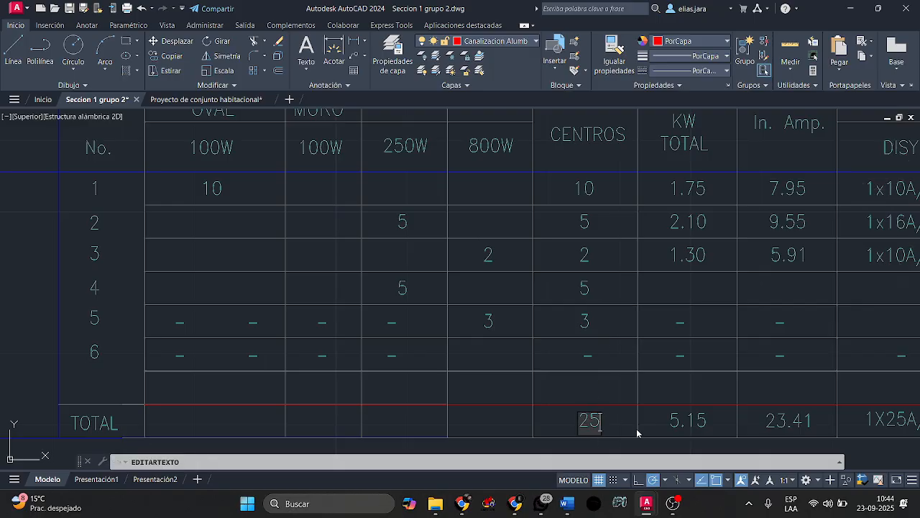
pyautogui.click(623, 383)
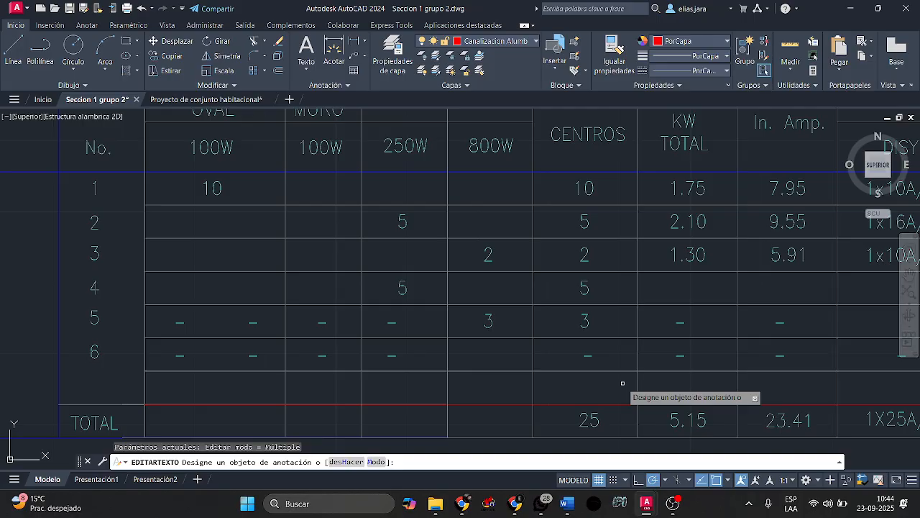
# Examine the floor plans against the load table's circuit quantities and review the POTENCIA KW TOTAL column.
pyautogui.scroll(-3, 623, 374)
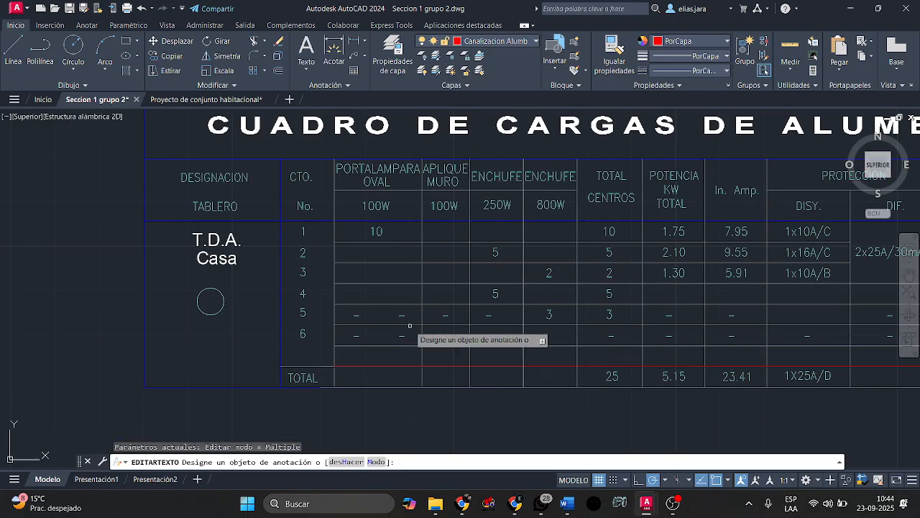
pyautogui.moveTo(548, 279); pyautogui.dragTo(536, 294, button='middle')
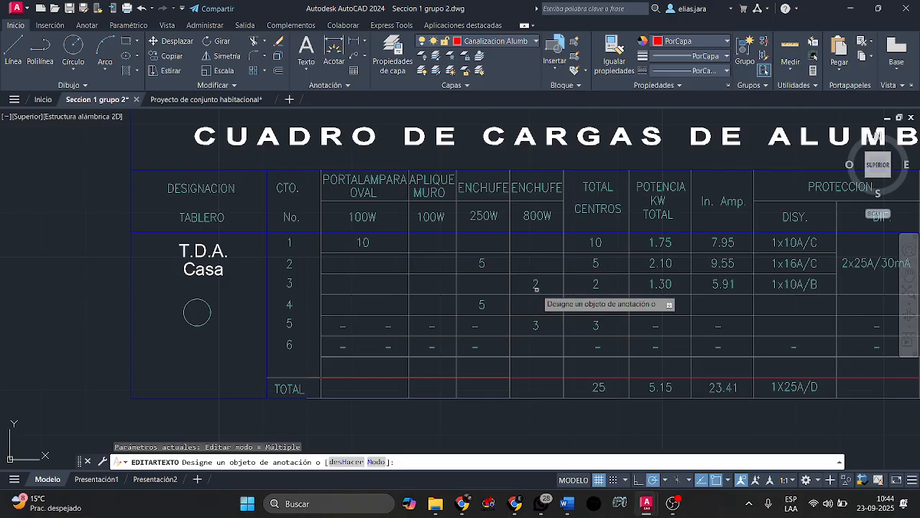
pyautogui.scroll(-5, 461, 284)
pyautogui.scroll(-2, 461, 277)
pyautogui.moveTo(406, 274); pyautogui.dragTo(637, 210, button='middle')
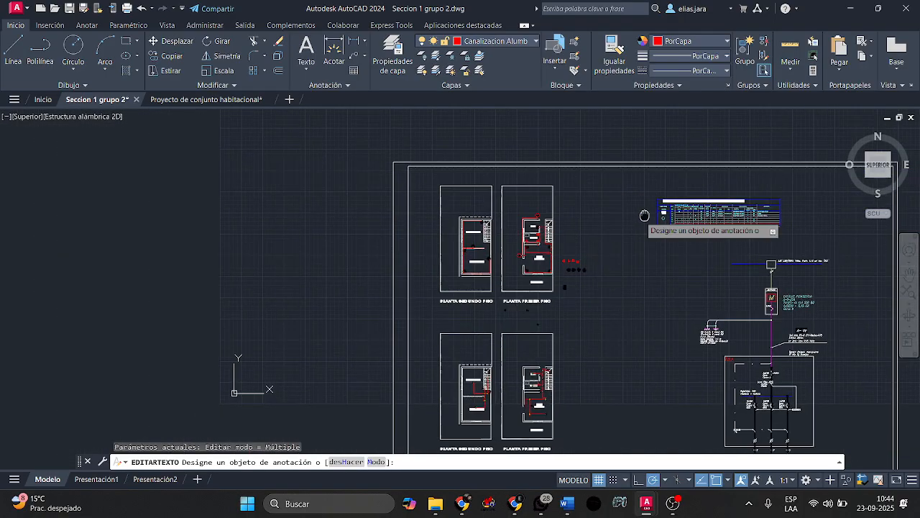
pyautogui.scroll(4, 502, 238)
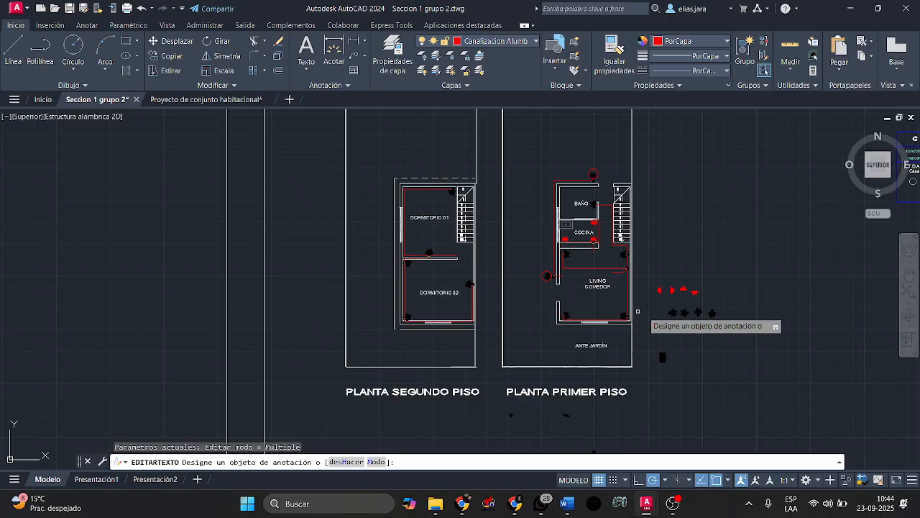
pyautogui.moveTo(653, 319); pyautogui.dragTo(323, 304, button='middle')
pyautogui.scroll(5, 525, 183)
pyautogui.moveTo(493, 202); pyautogui.dragTo(568, 212, button='middle')
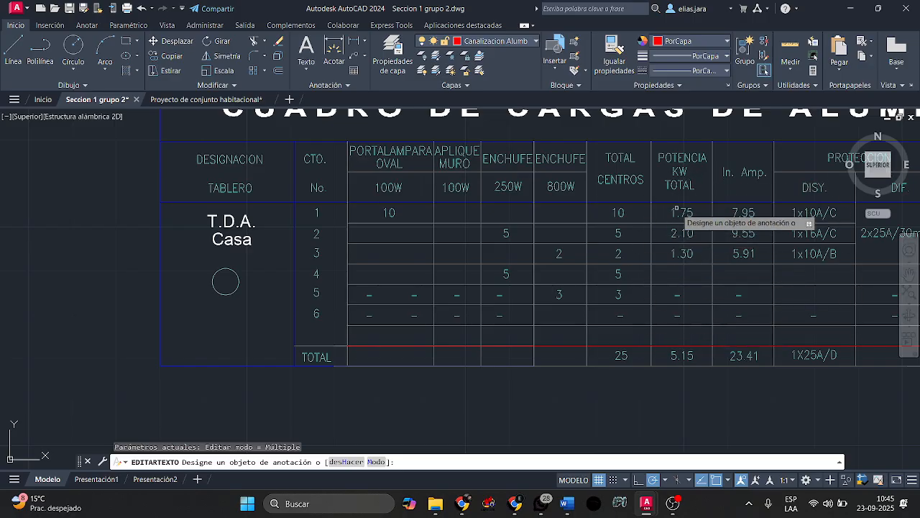
pyautogui.scroll(2, 682, 208)
pyautogui.moveTo(691, 230); pyautogui.dragTo(676, 191, button='middle')
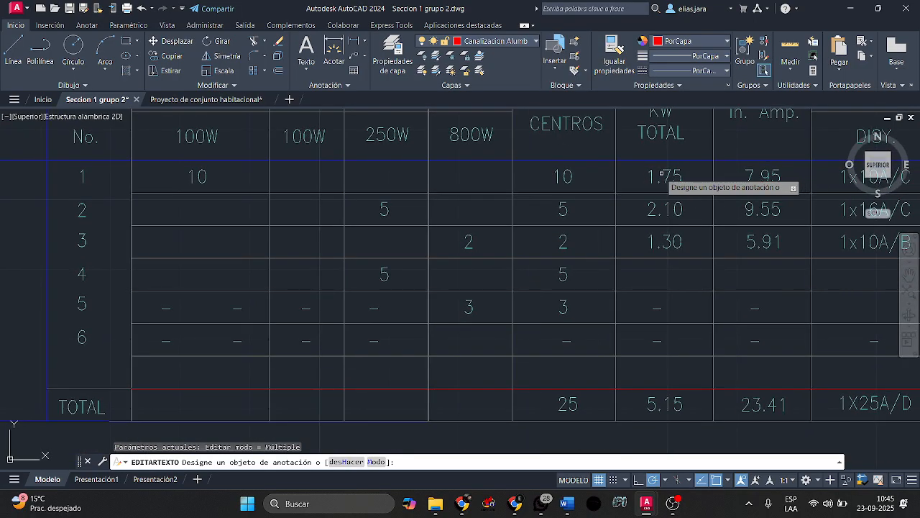
pyautogui.moveTo(663, 173); pyautogui.dragTo(659, 190, button='middle')
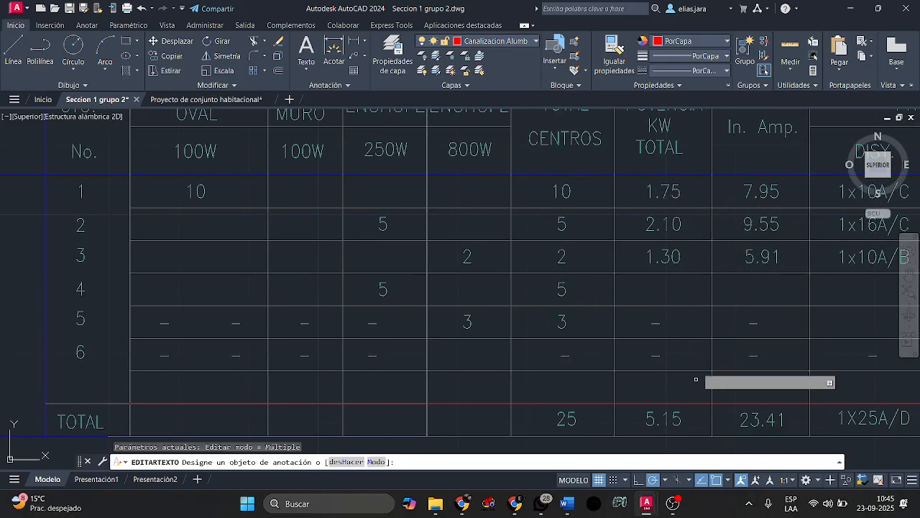
pyautogui.press('Escape')
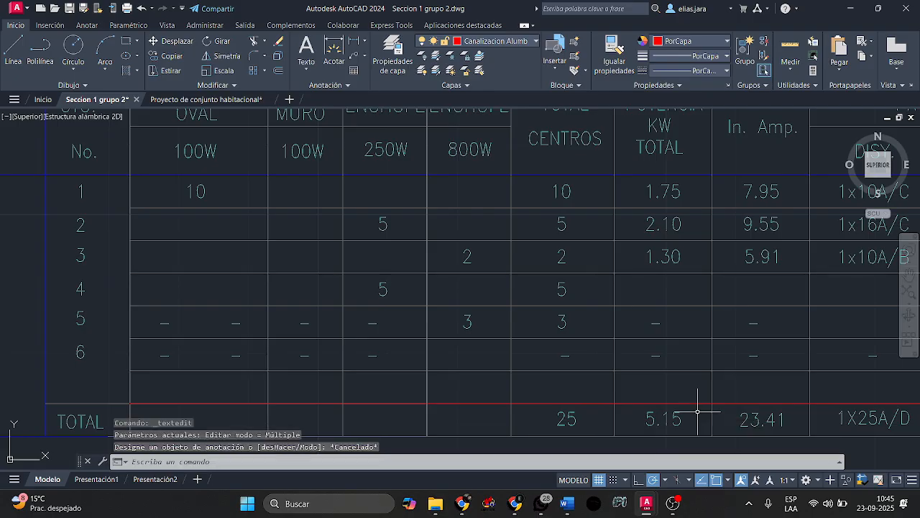
# Work out circuit 1's power from its 100W PORTALAMPARA OVAL quantity and set its POTENCIA KW TOTAL to 1.
pyautogui.moveTo(624, 245); pyautogui.dragTo(623, 265, button='middle')
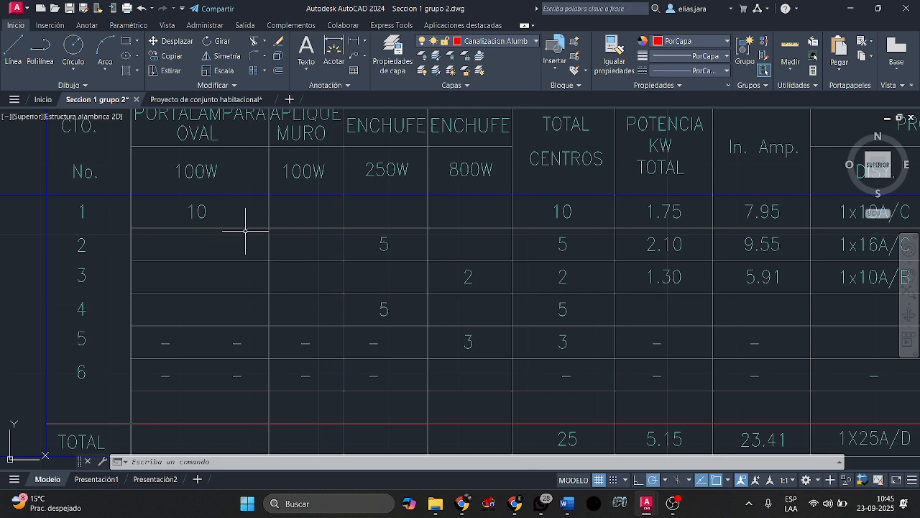
pyautogui.scroll(2, 193, 171)
pyautogui.moveTo(193, 172)
pyautogui.mouseDown(button='middle')
pyautogui.moveTo(374, 240)
pyautogui.moveTo(359, 231)
pyautogui.mouseUp(button='middle')
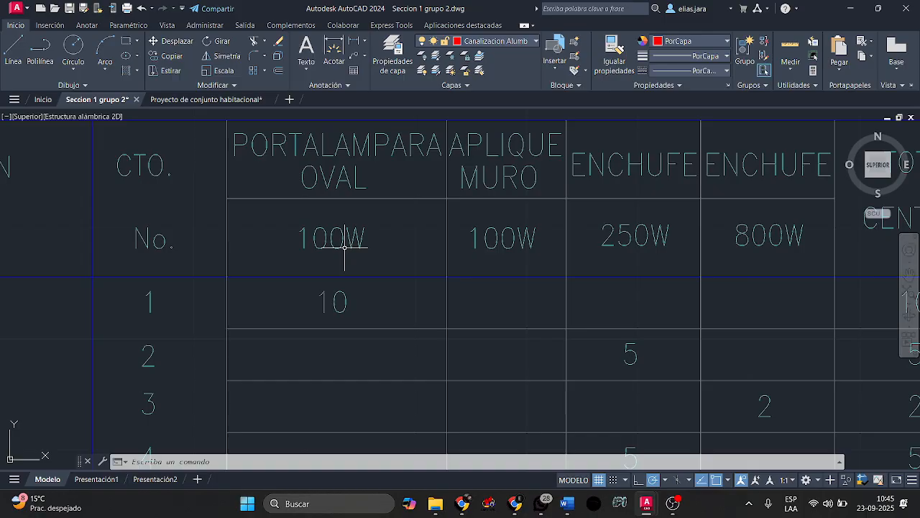
pyautogui.scroll(-2, 342, 243)
pyautogui.moveTo(343, 242); pyautogui.dragTo(289, 268, button='middle')
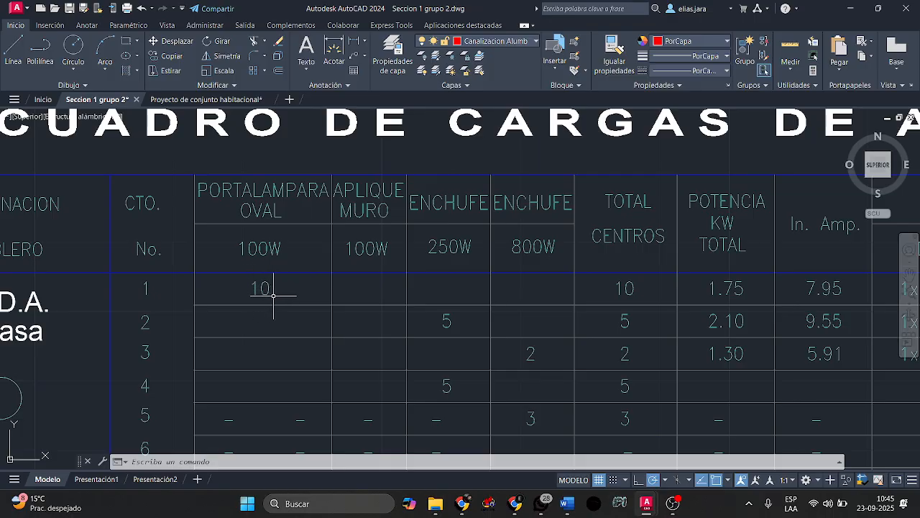
pyautogui.moveTo(267, 291)
pyautogui.scroll(4, 616, 297)
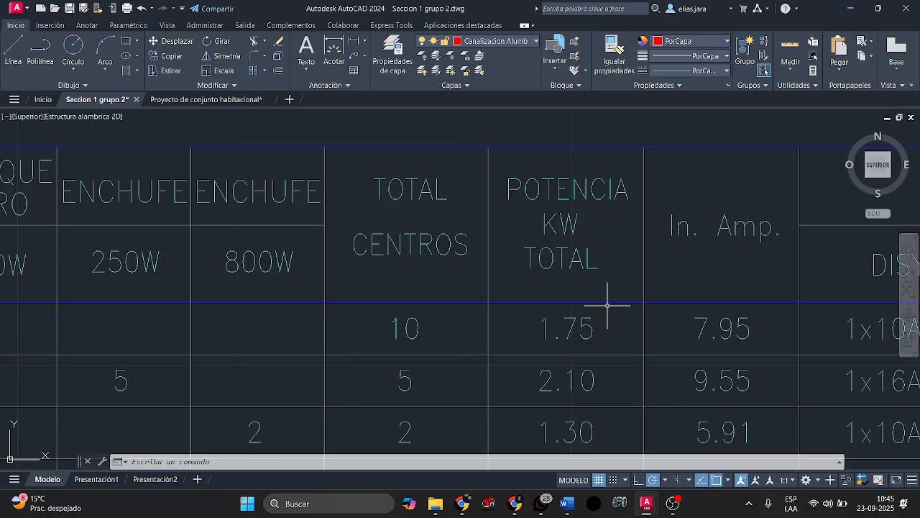
pyautogui.doubleClick(569, 327)
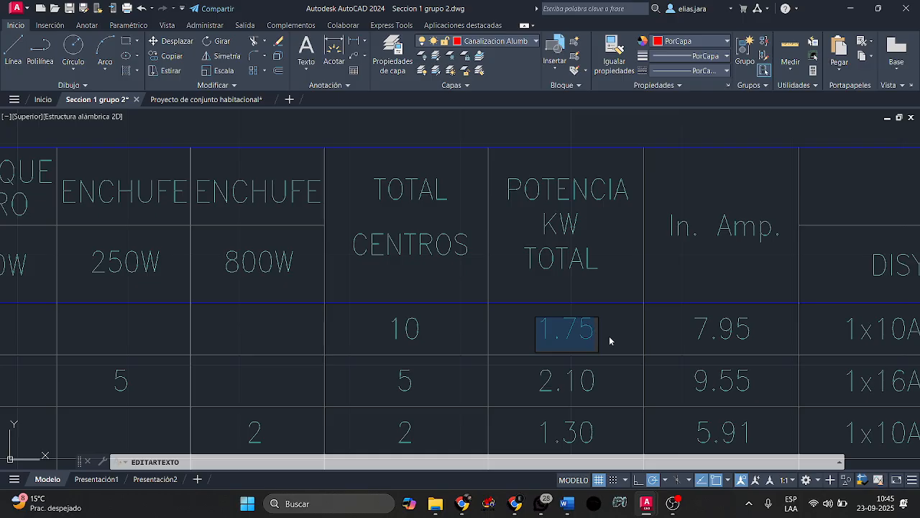
pyautogui.press('BackSpace')
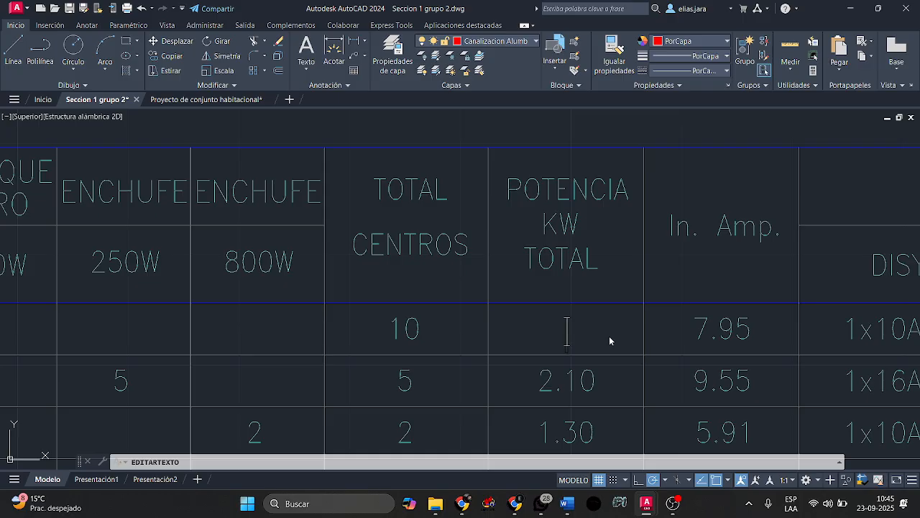
pyautogui.write('1')
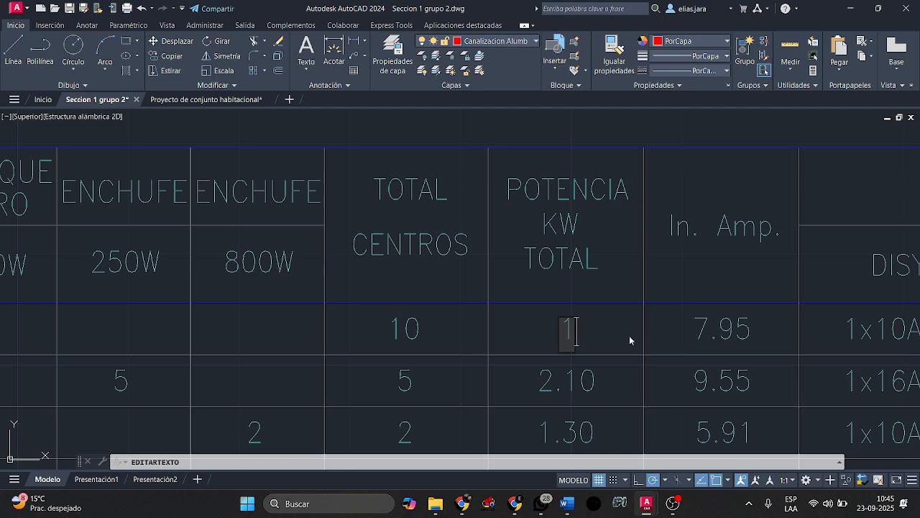
pyautogui.click(629, 335)
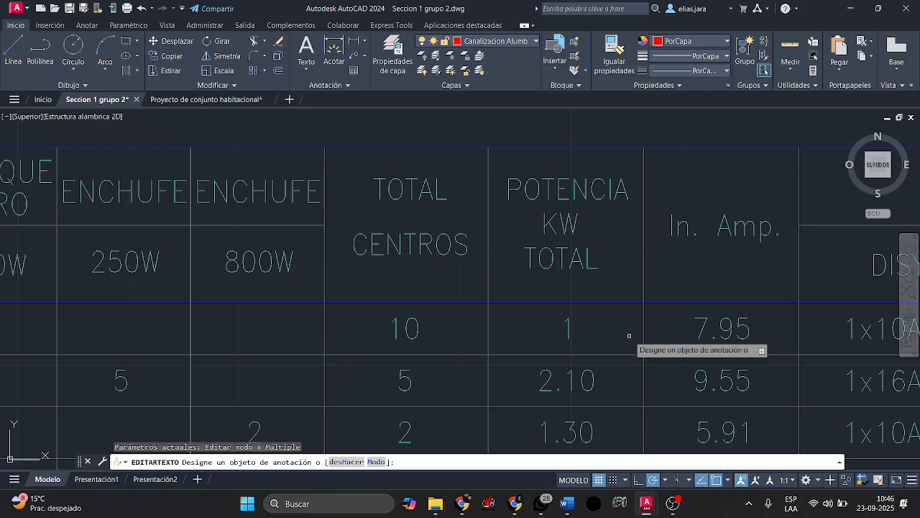
# Work out circuit 2's power from its 250W ENCHUFE quantity and set its POTENCIA KW TOTAL to 1.25.
pyautogui.moveTo(447, 340)
pyautogui.mouseDown(button='middle')
pyautogui.moveTo(720, 291)
pyautogui.moveTo(724, 282)
pyautogui.mouseUp(button='middle')
pyautogui.scroll(-1, 723, 281)
pyautogui.moveTo(467, 320); pyautogui.dragTo(353, 325, button='middle')
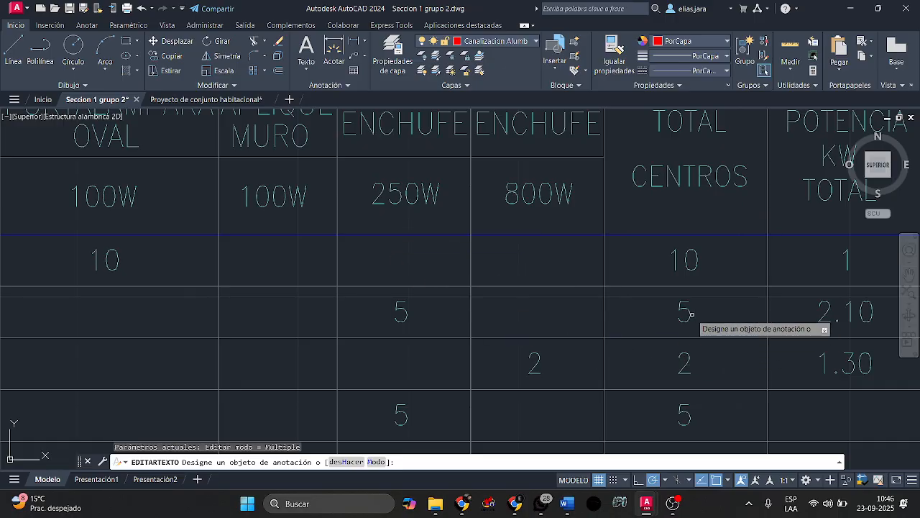
pyautogui.moveTo(784, 329); pyautogui.dragTo(588, 330, button='middle')
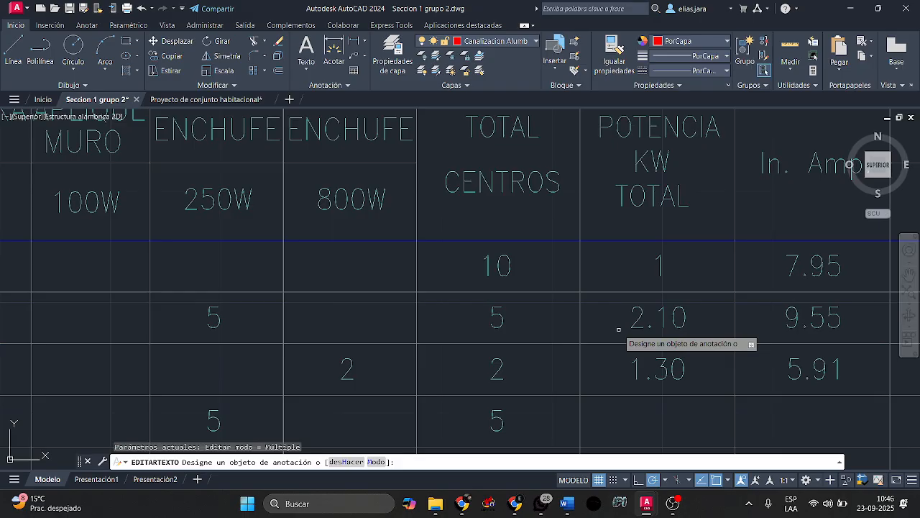
pyautogui.click(668, 315)
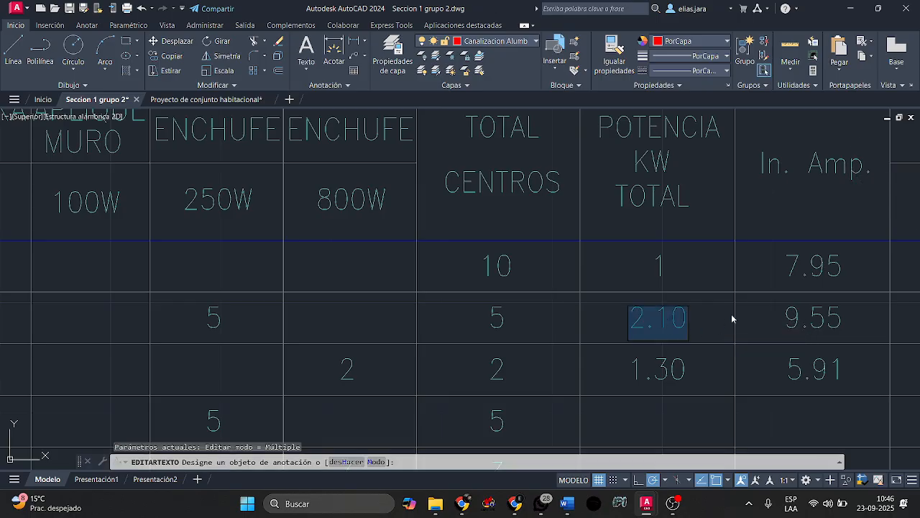
pyautogui.write('1.25')
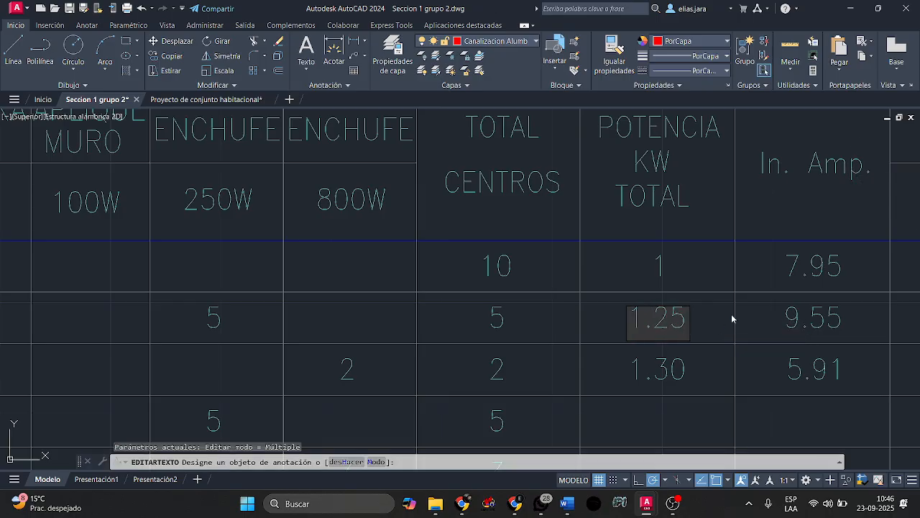
pyautogui.press('Return')
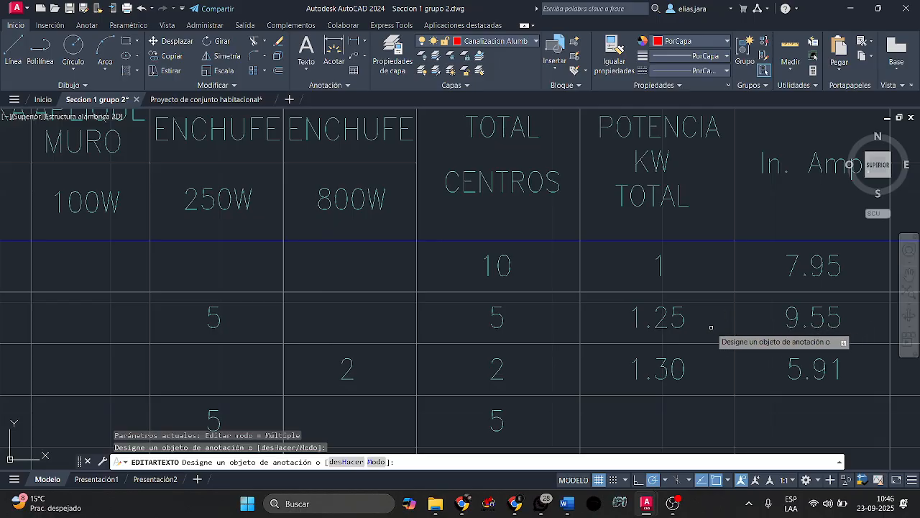
# Work out circuit 3's power from its 800W ENCHUFE quantity and set its POTENCIA KW TOTAL to 1.6.
pyautogui.moveTo(708, 329); pyautogui.dragTo(710, 308, button='middle')
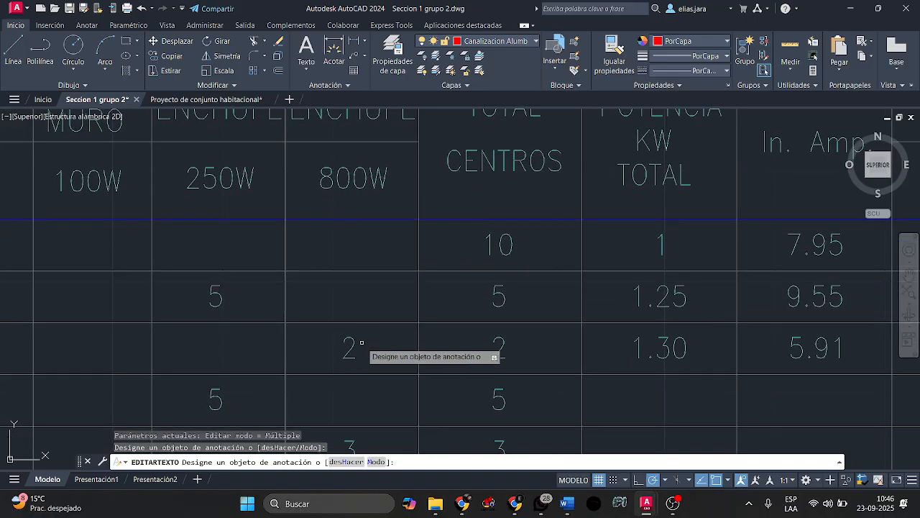
pyautogui.click(686, 346)
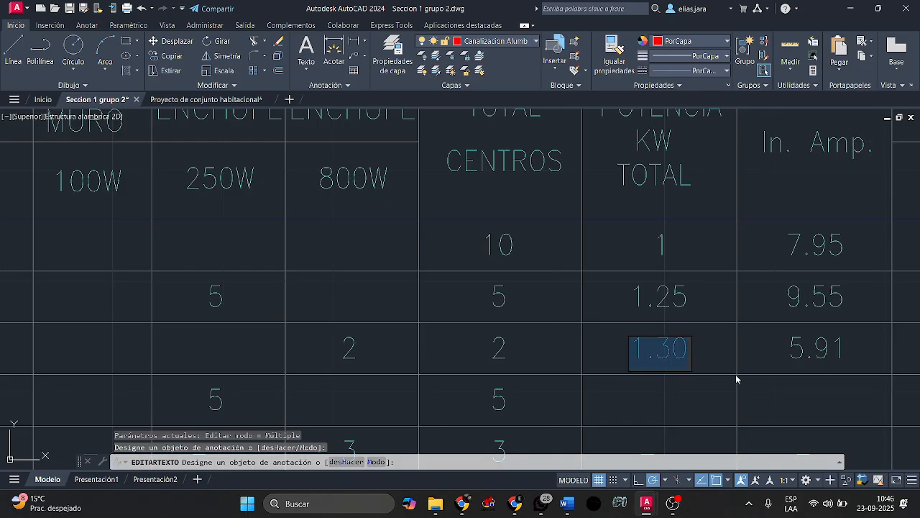
pyautogui.write('1')
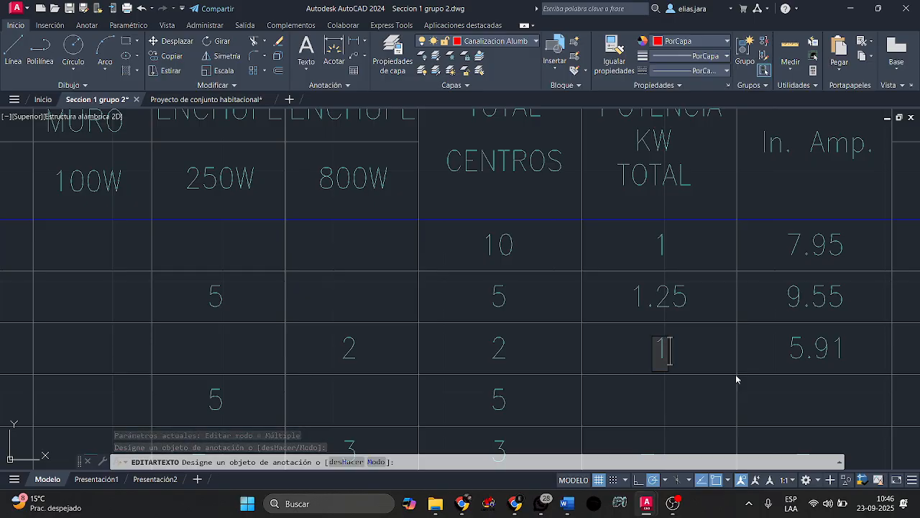
pyautogui.write('.6')
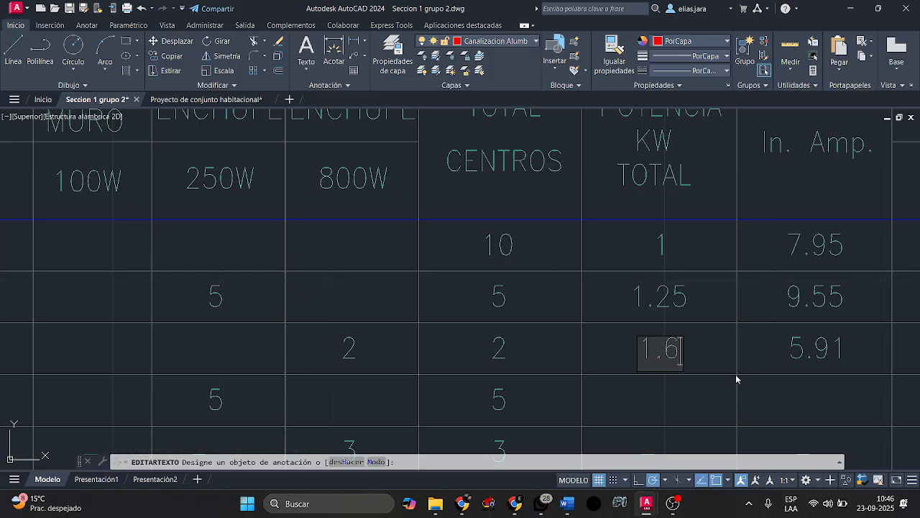
pyautogui.click(719, 354)
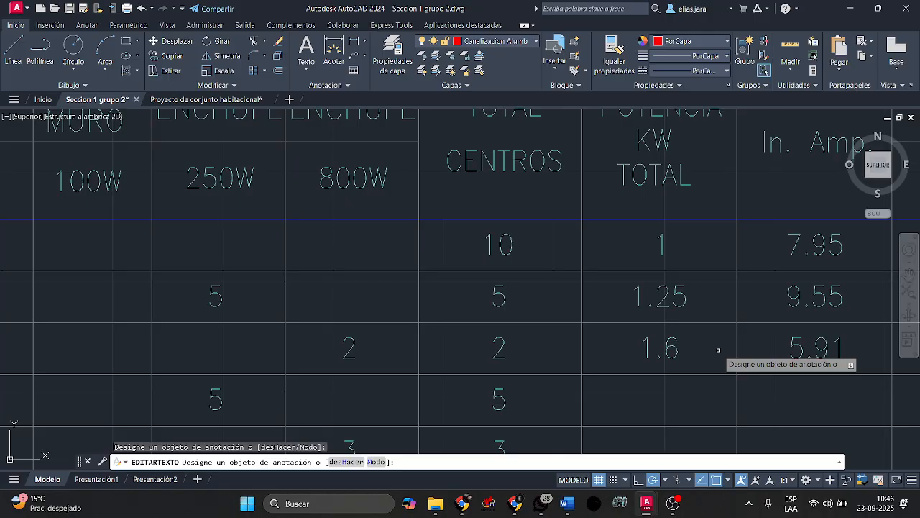
# Delete the placeholder dash from circuit 5's POTENCIA KW TOTAL cell.
pyautogui.moveTo(718, 350); pyautogui.dragTo(719, 291, button='middle')
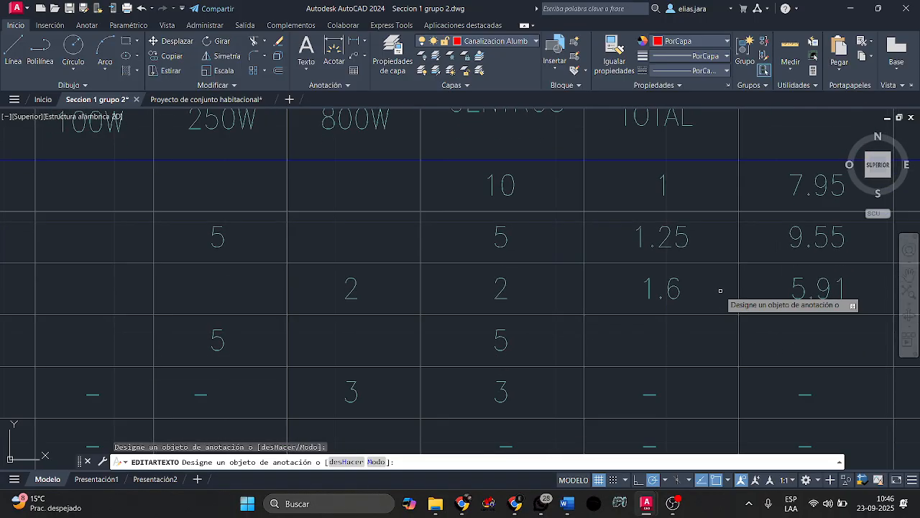
pyautogui.press('Escape')
pyautogui.click(677, 405)
pyautogui.click(647, 381)
pyautogui.press('Delete')
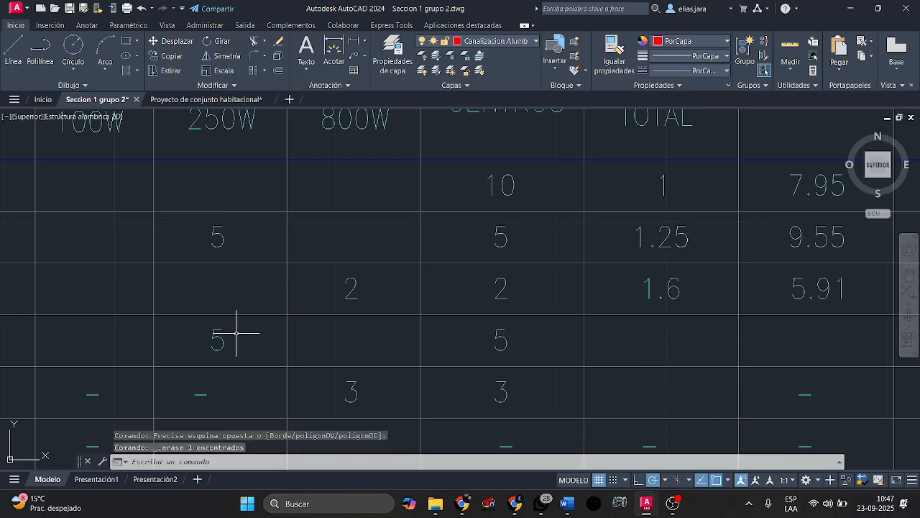
# Copy the POTENCIA KW TOTAL values of circuits 2 and 3 down two rows into circuits 4 and 5.
pyautogui.click(705, 253)
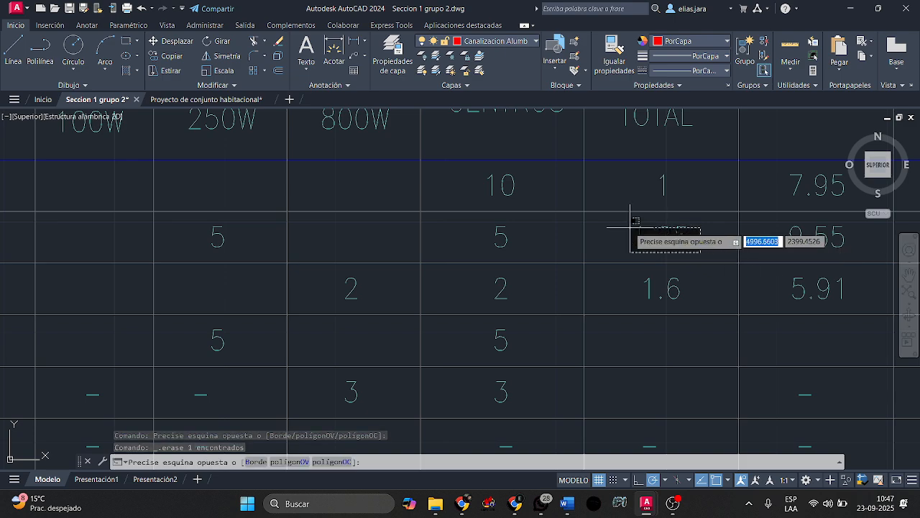
pyautogui.click(631, 220)
pyautogui.click(705, 302)
pyautogui.click(626, 280)
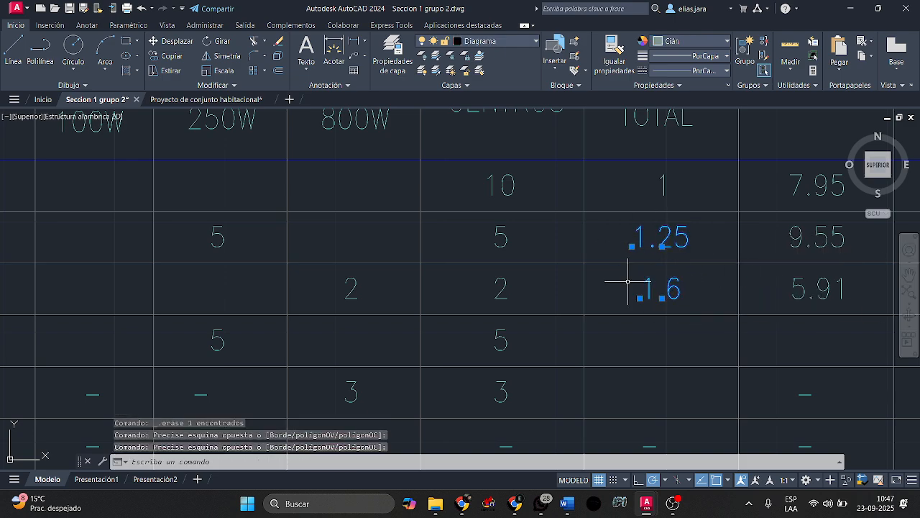
pyautogui.click(171, 56)
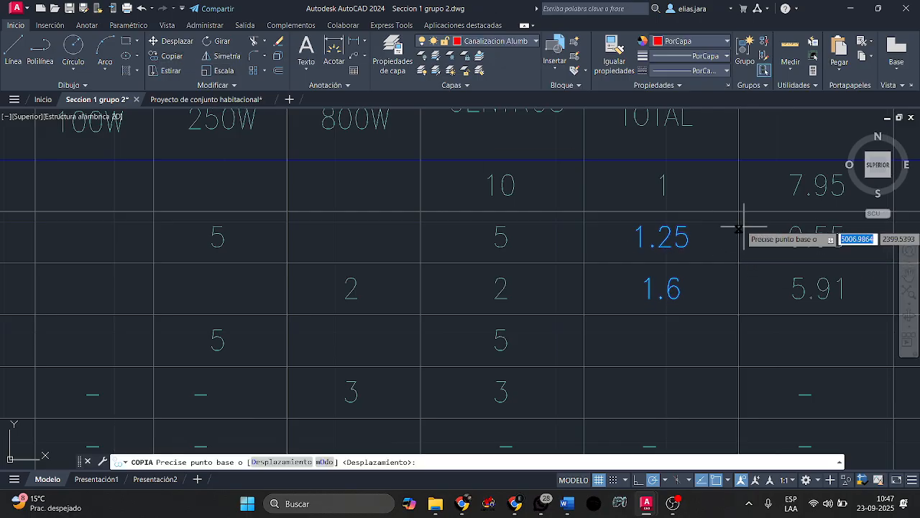
pyautogui.click(741, 213)
pyautogui.click(740, 311)
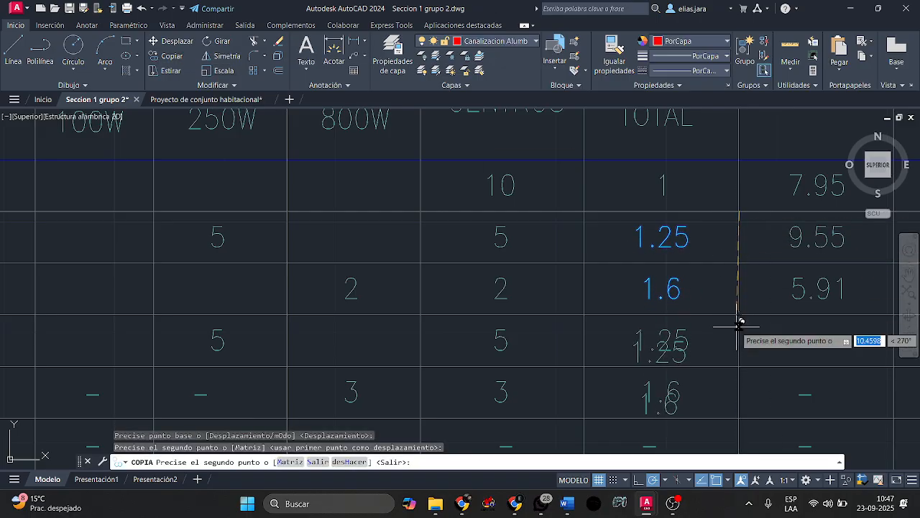
pyautogui.press('Escape')
# Work out circuit 5's power from its 800W ENCHUFE quantity and set its POTENCIA KW TOTAL to 2.4.
pyautogui.moveTo(414, 395); pyautogui.dragTo(415, 391, button='middle')
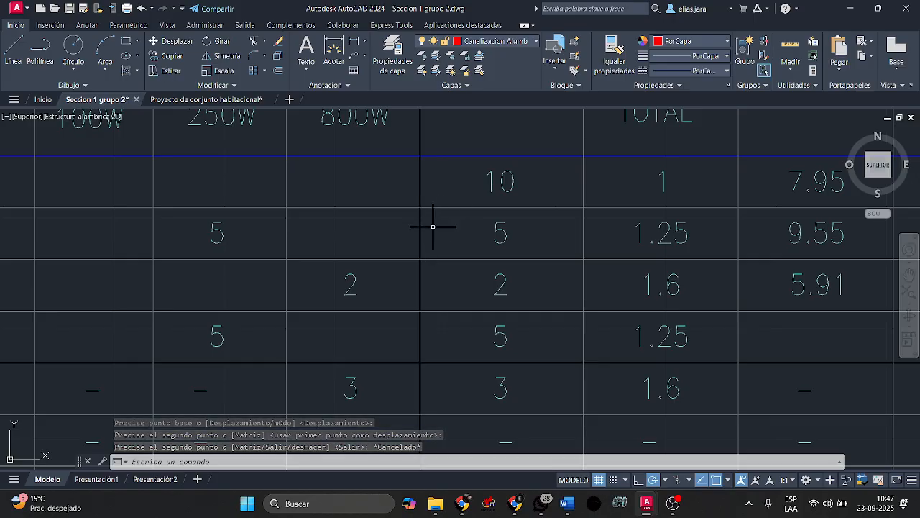
pyautogui.moveTo(417, 200); pyautogui.dragTo(413, 211, button='middle')
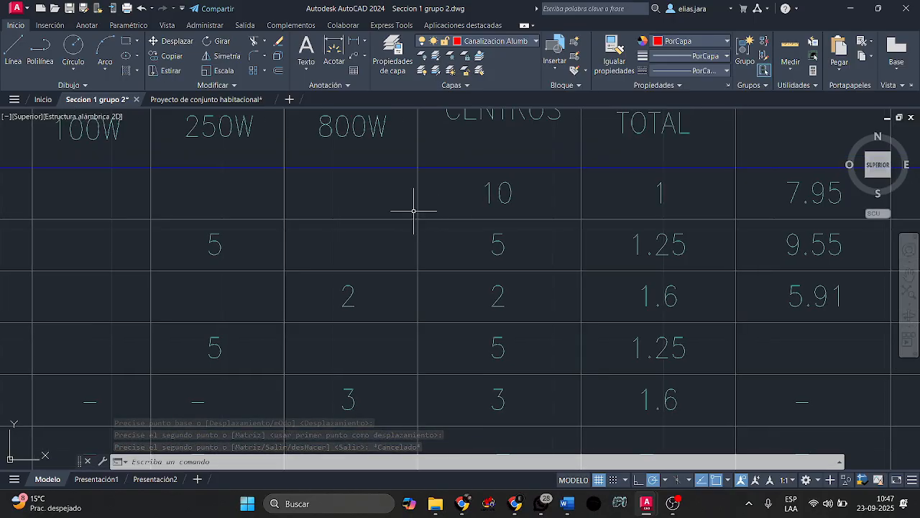
pyautogui.click(672, 400)
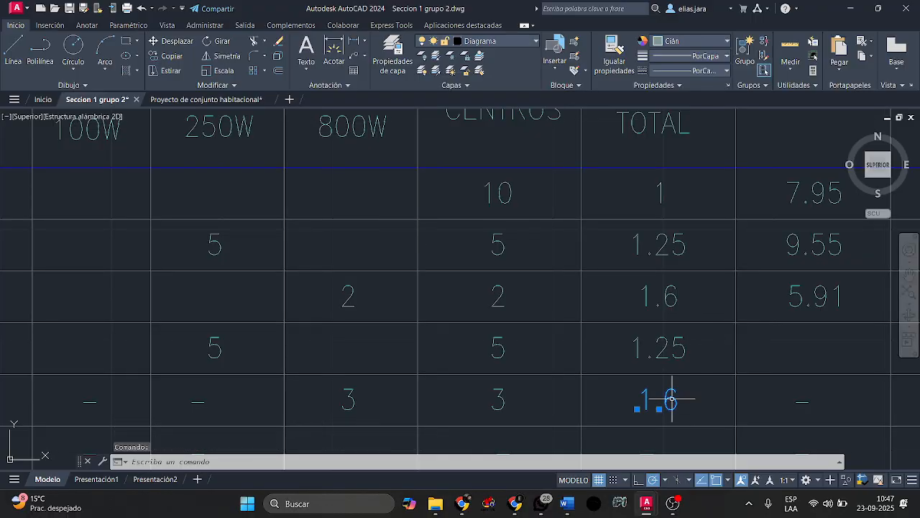
pyautogui.doubleClick(669, 401)
pyautogui.write('2.4')
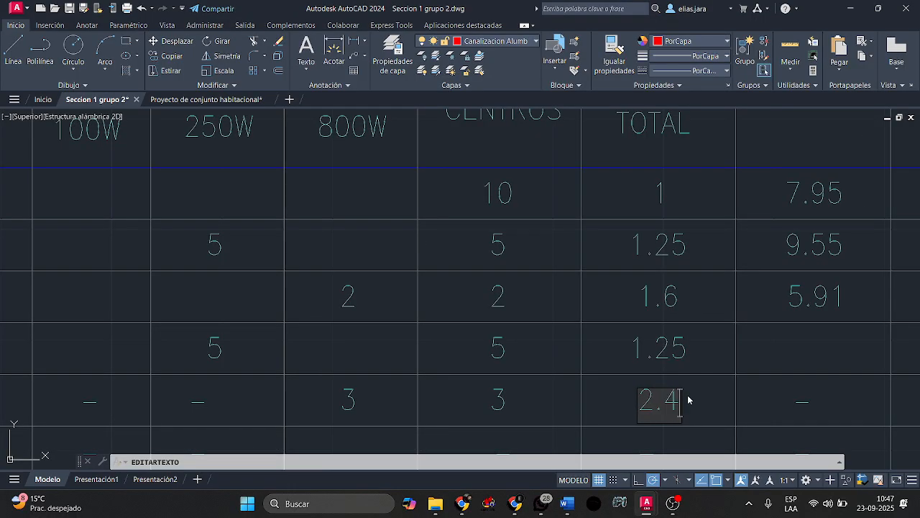
pyautogui.click(709, 380)
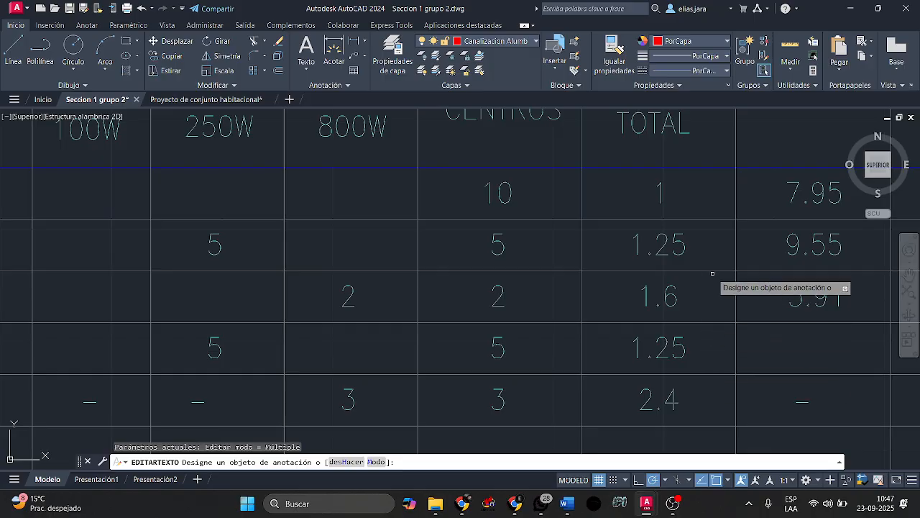
# Copy circuit 2's 250W ENCHUFE quantity down one row into circuit 3 as a trial mixed-load example.
pyautogui.moveTo(709, 300); pyautogui.dragTo(714, 264, button='middle')
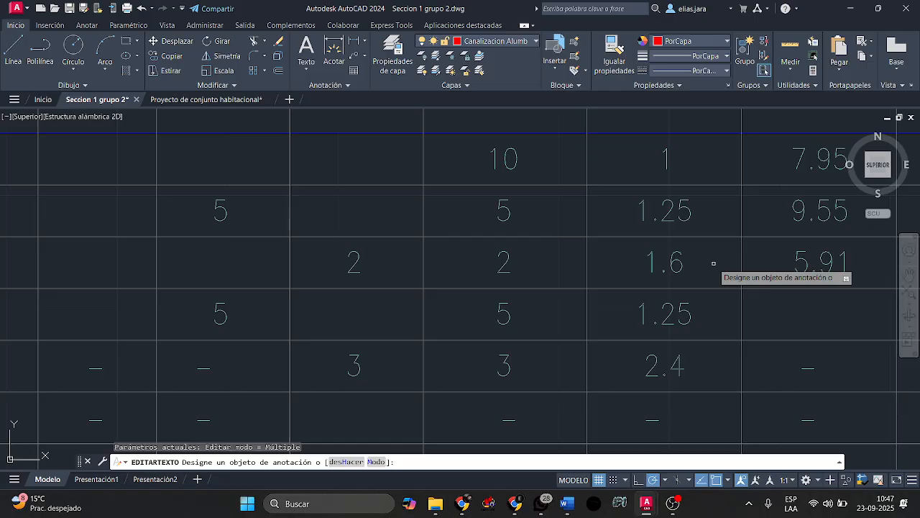
pyautogui.scroll(-2, 683, 276)
pyautogui.moveTo(643, 241)
pyautogui.mouseDown(button='middle')
pyautogui.moveTo(643, 265)
pyautogui.moveTo(687, 275)
pyautogui.moveTo(707, 263)
pyautogui.mouseUp(button='middle')
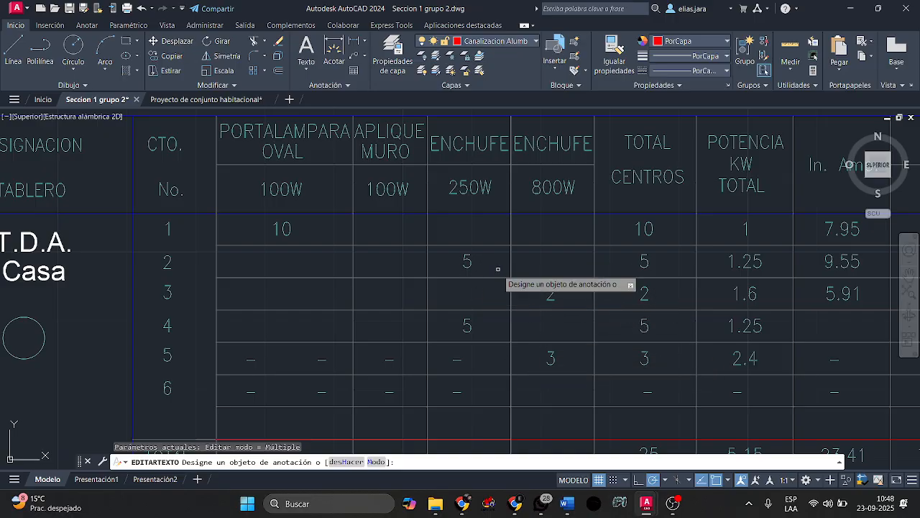
pyautogui.press('Escape')
pyautogui.click(468, 263)
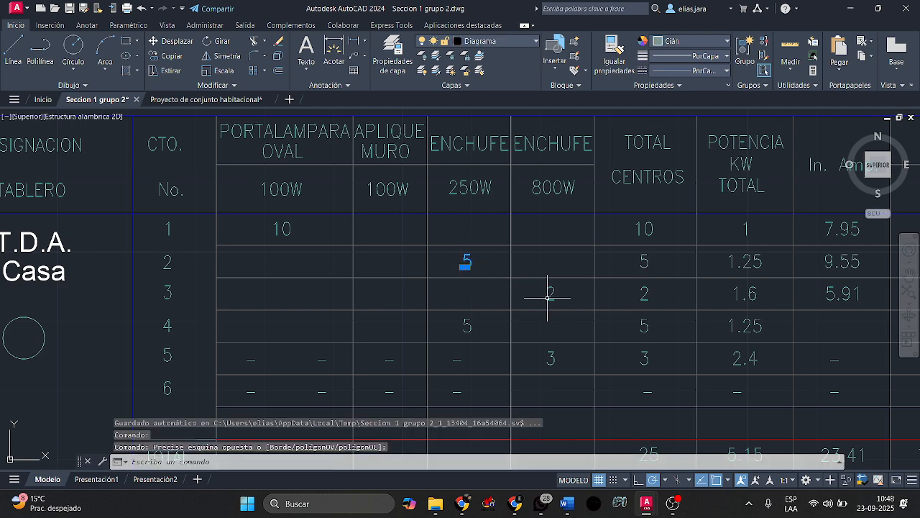
pyautogui.press('Escape')
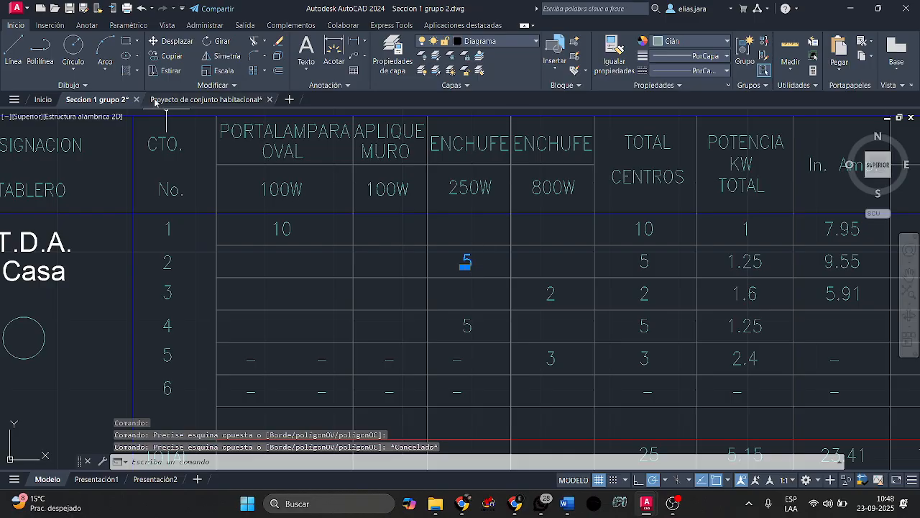
pyautogui.click(171, 56)
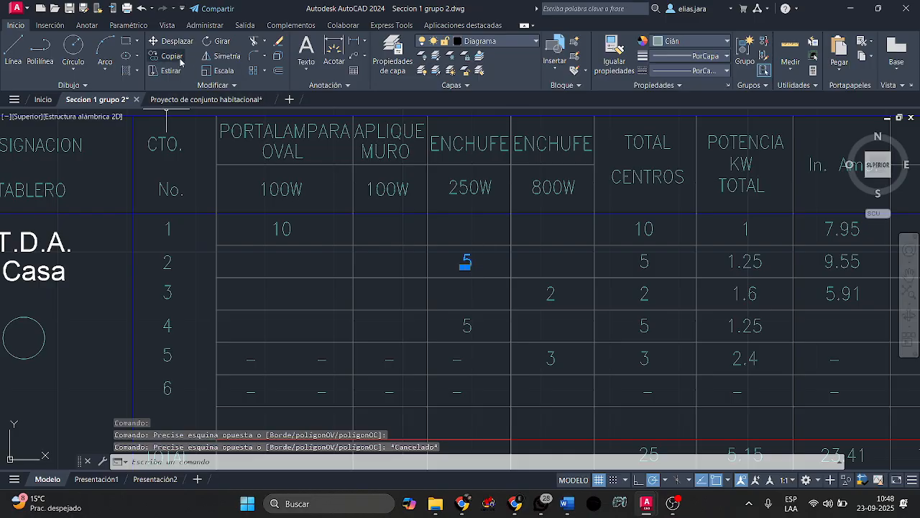
pyautogui.click(511, 277)
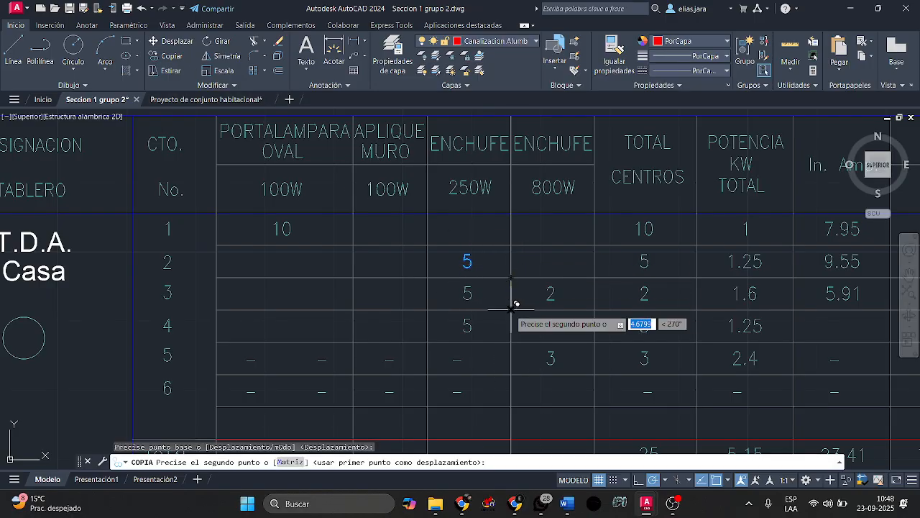
pyautogui.click(511, 309)
pyautogui.press('Escape')
# Set the trial 250W ENCHUFE quantity in circuit 3 to 2.
pyautogui.click(468, 294)
pyautogui.click(469, 292)
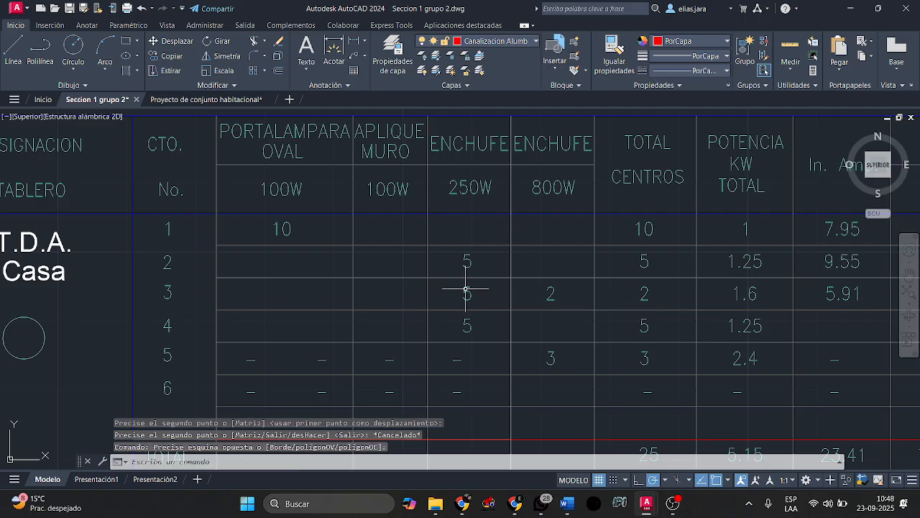
pyautogui.doubleClick(466, 292)
pyautogui.write('2')
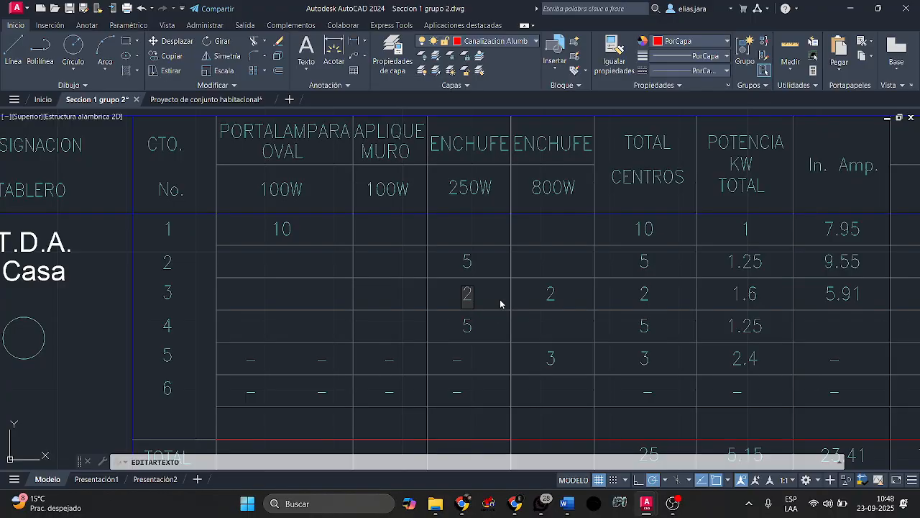
pyautogui.press('Return')
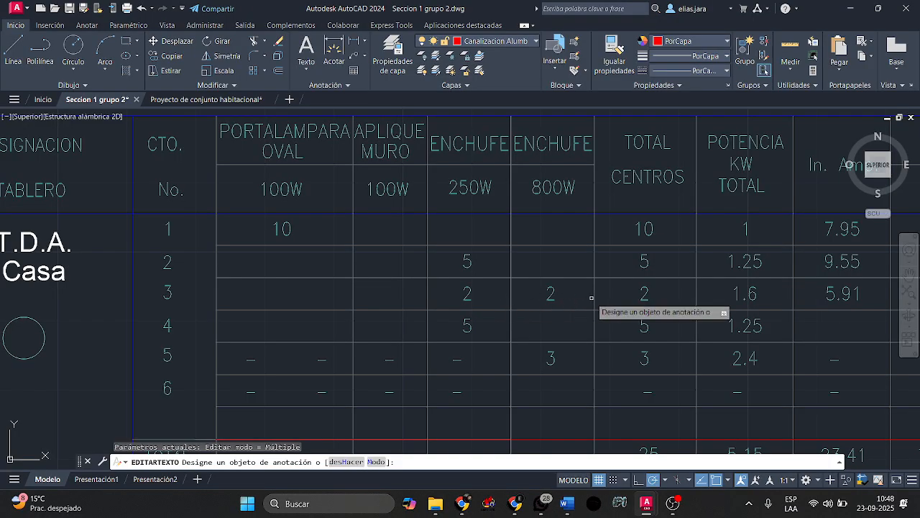
# Review circuit 3's mixed 250W and 800W loads against its power, and undo the trial 250W ENCHUFE quantity.
pyautogui.scroll(5, 507, 290)
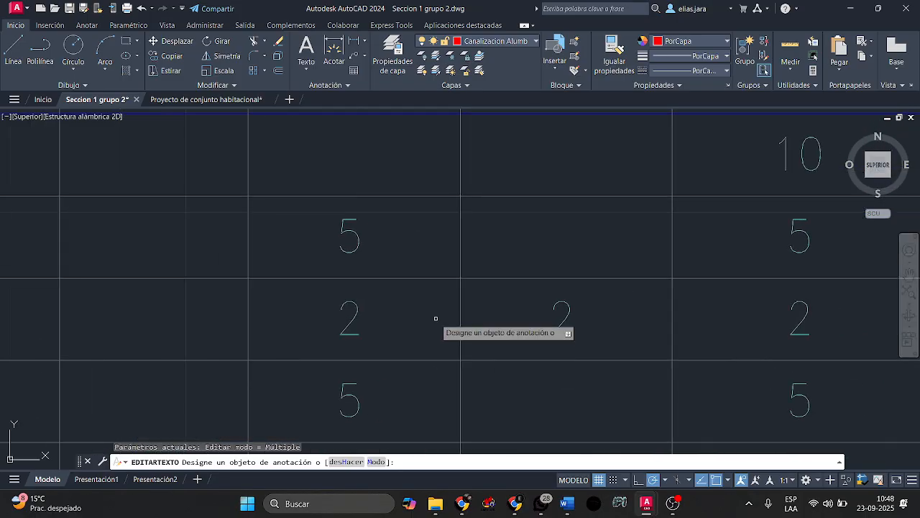
pyautogui.scroll(-3, 436, 318)
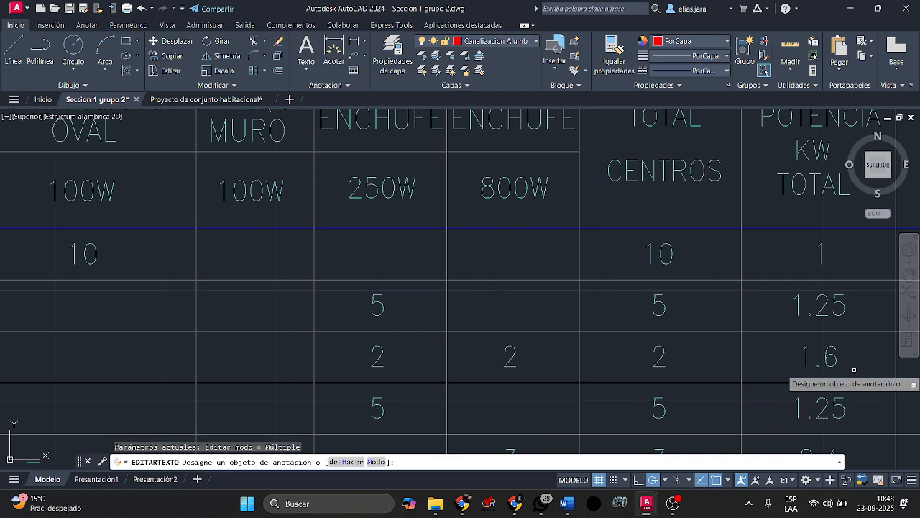
pyautogui.moveTo(850, 363); pyautogui.dragTo(819, 367, button='middle')
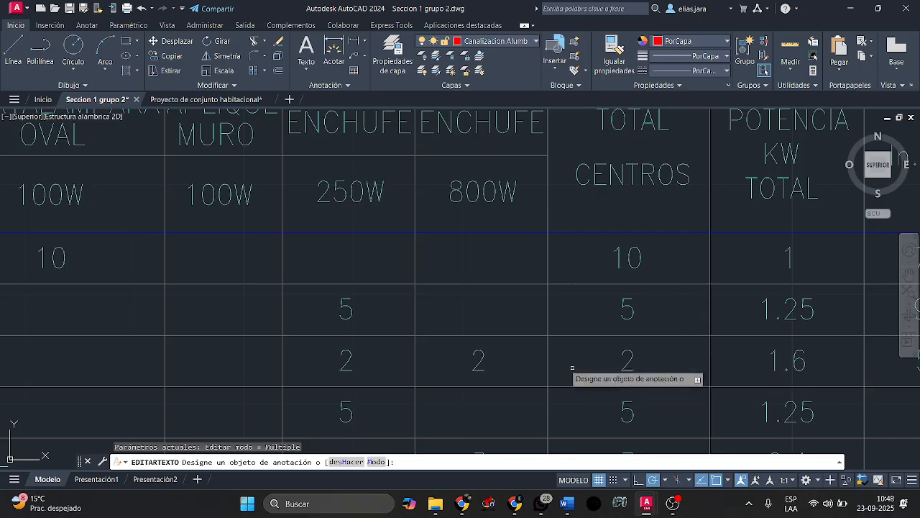
pyautogui.moveTo(197, 269); pyautogui.dragTo(365, 287, button='middle')
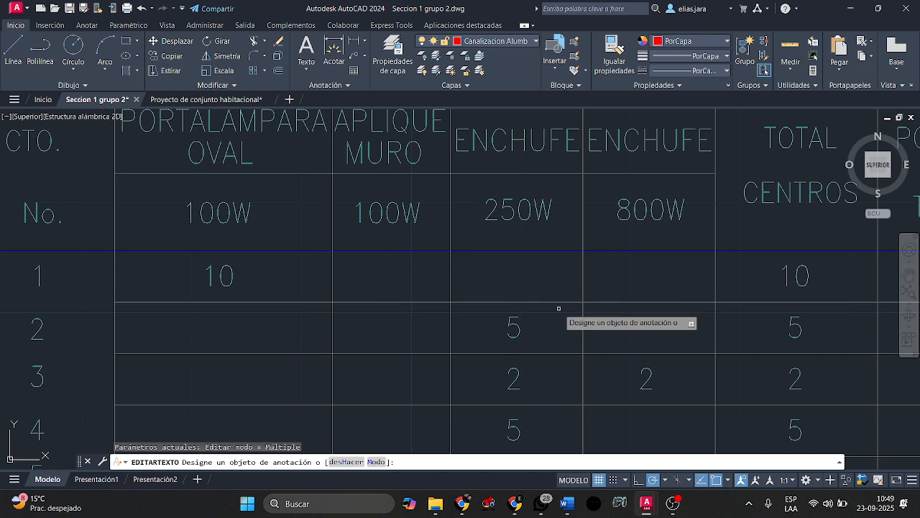
pyautogui.press('Escape')
pyautogui.scroll(-2, 584, 335)
pyautogui.hotkey('ctrl', 'z')
pyautogui.hotkey('ctrl', 'z')
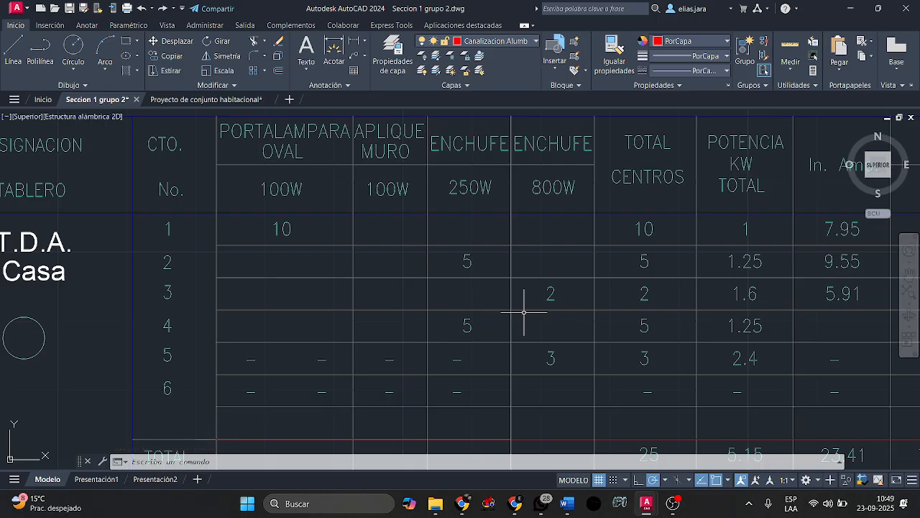
# Add up the circuit powers and set the TOTAL row's POTENCIA KW TOTAL to 7.5.
pyautogui.scroll(-2, 645, 290)
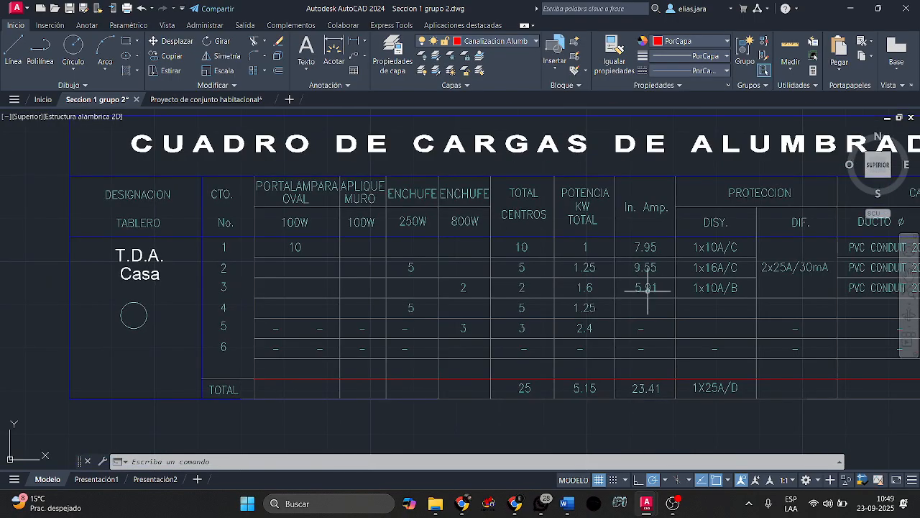
pyautogui.scroll(2, 602, 281)
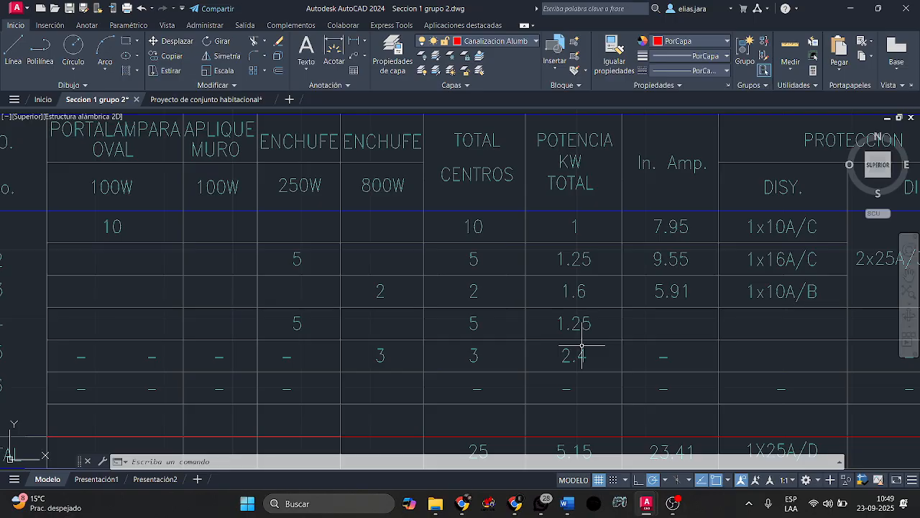
pyautogui.moveTo(575, 360); pyautogui.dragTo(575, 281, button='middle')
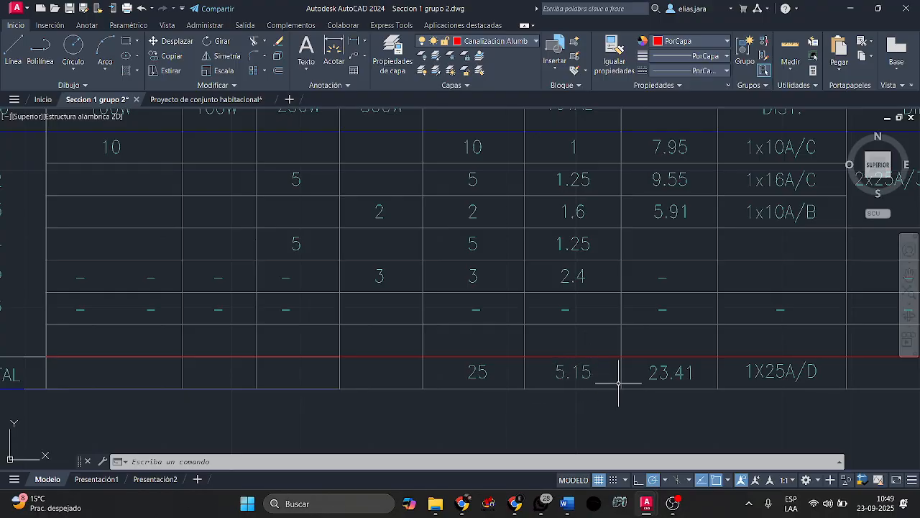
pyautogui.moveTo(616, 380); pyautogui.dragTo(581, 409, button='middle')
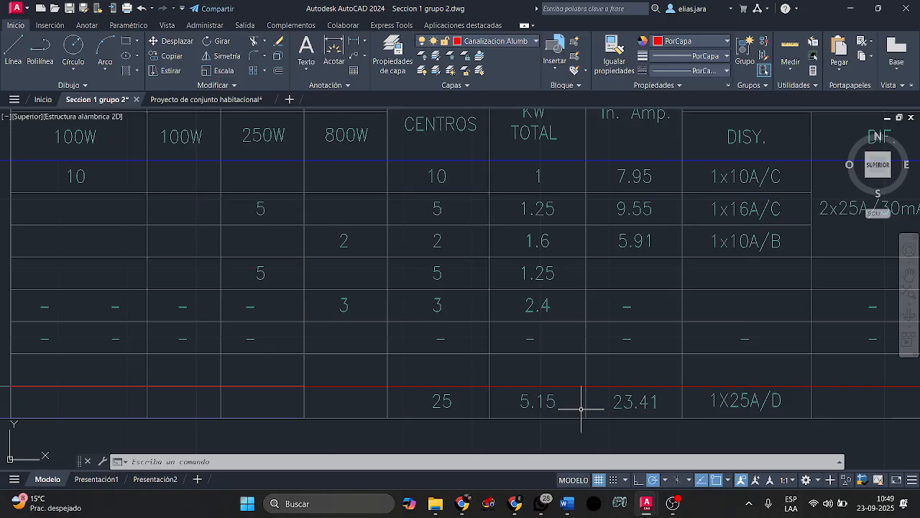
pyautogui.moveTo(559, 233); pyautogui.dragTo(558, 247, button='middle')
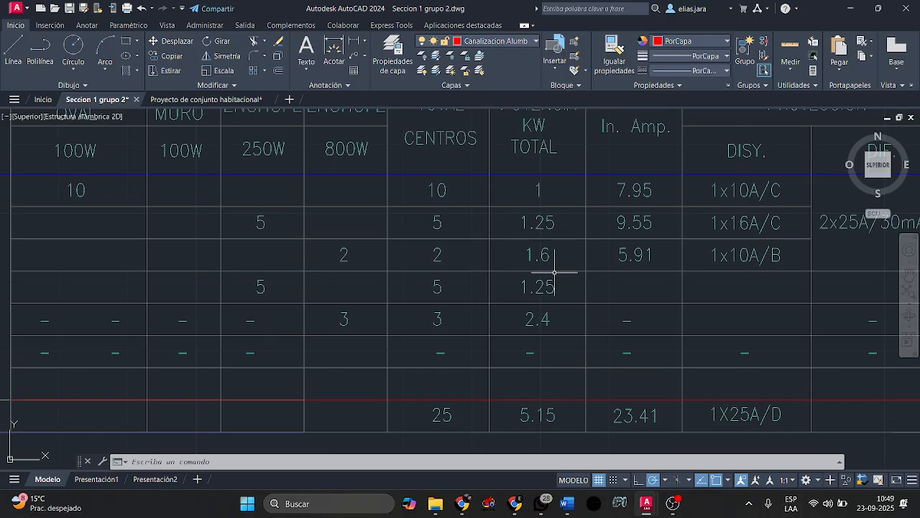
pyautogui.moveTo(532, 227)
pyautogui.doubleClick(541, 414)
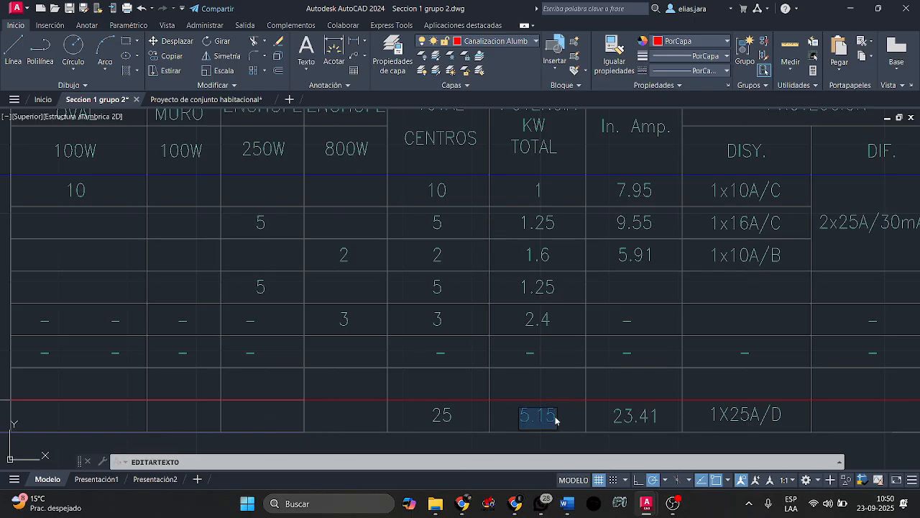
pyautogui.write('7.5')
pyautogui.click(571, 383)
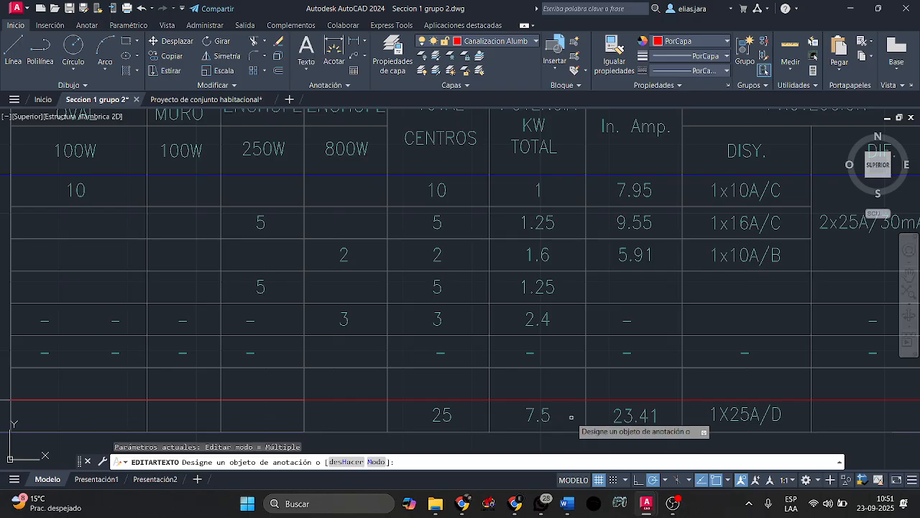
# Review the updated load table and examine the In. Amp. column beside the circuit powers.
pyautogui.scroll(-2, 568, 419)
pyautogui.scroll(-2, 568, 418)
pyautogui.scroll(6, 558, 413)
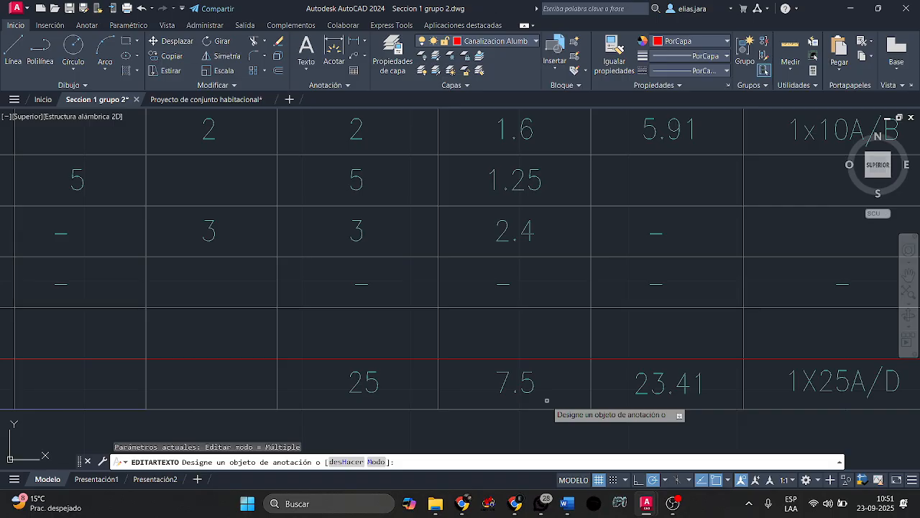
pyautogui.scroll(-3, 563, 381)
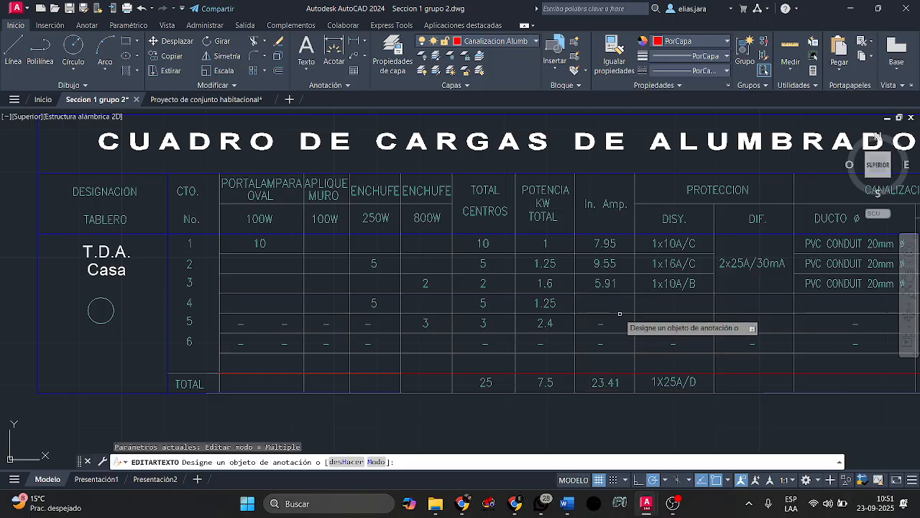
pyautogui.press('Escape')
pyautogui.scroll(3, 612, 207)
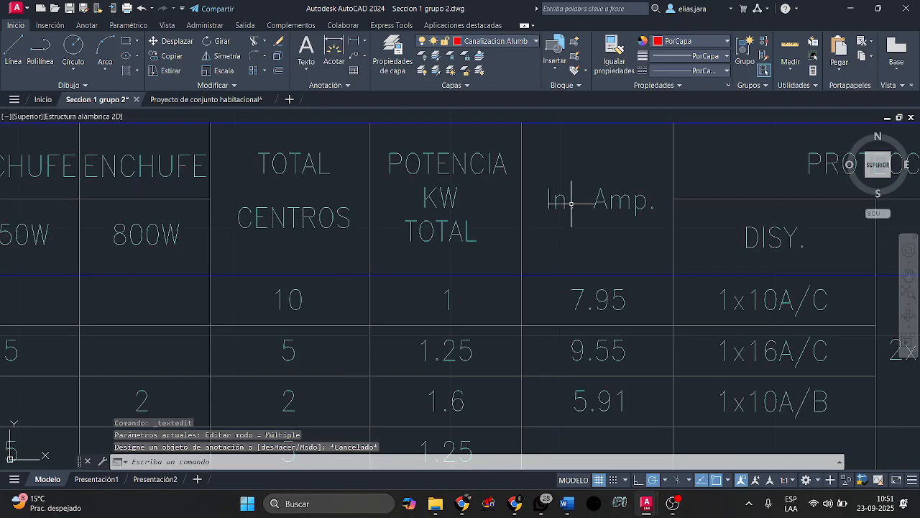
# Set circuit 1's In. Amp. value in the load table to 4.54.
pyautogui.scroll(2, 561, 201)
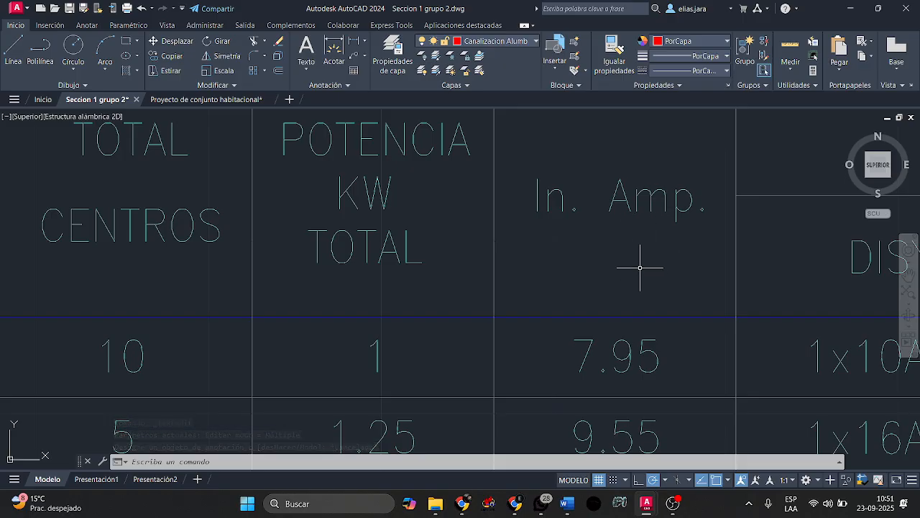
pyautogui.scroll(-2, 640, 267)
pyautogui.moveTo(644, 305); pyautogui.dragTo(643, 192, button='middle')
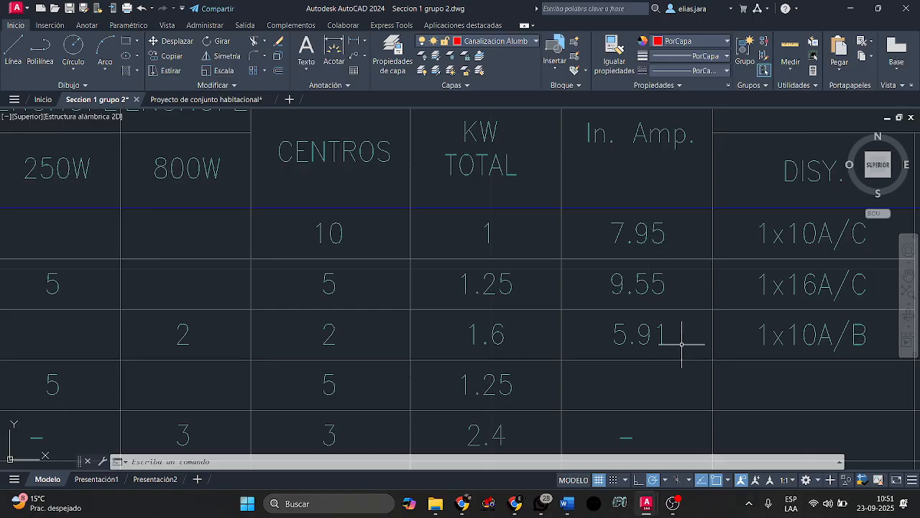
pyautogui.moveTo(606, 372); pyautogui.dragTo(565, 335, button='middle')
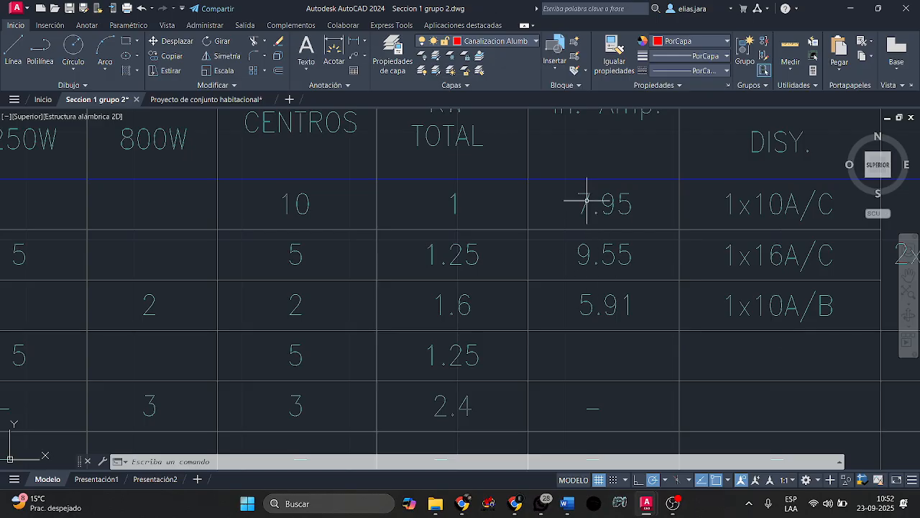
pyautogui.doubleClick(637, 207)
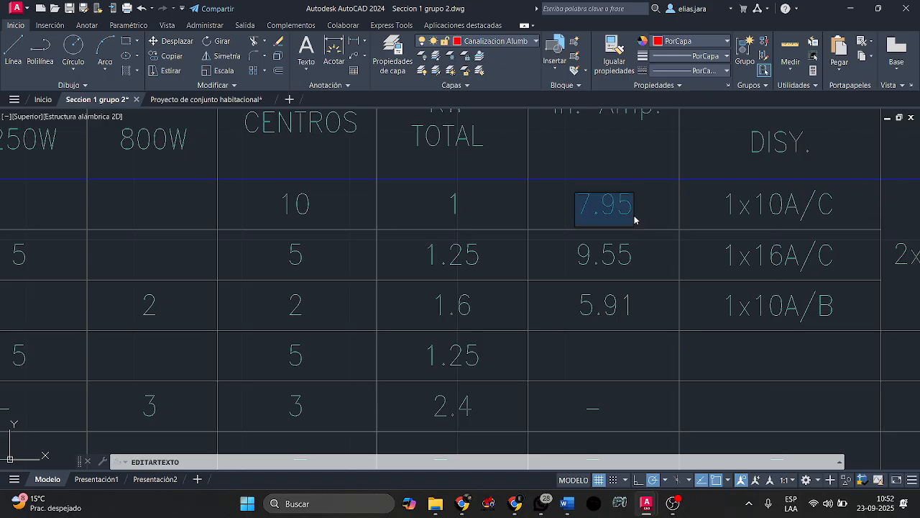
pyautogui.write('4.54')
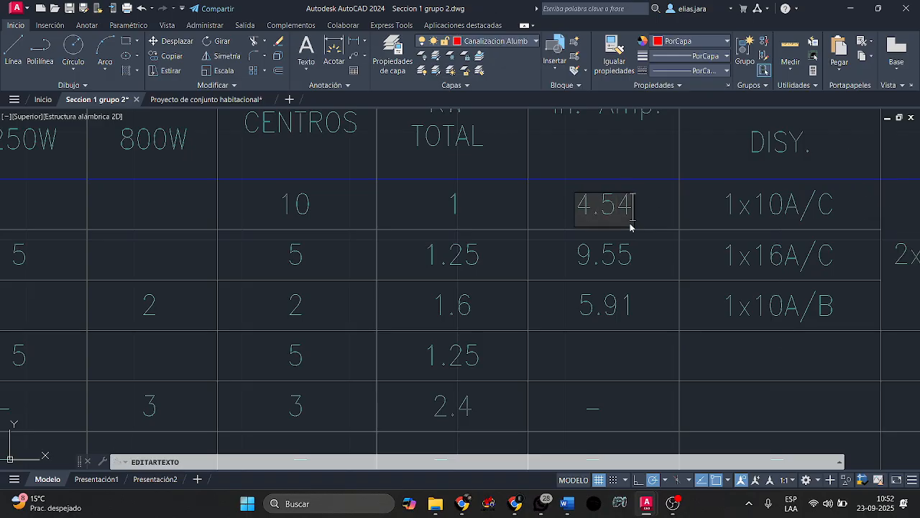
pyautogui.press('Return')
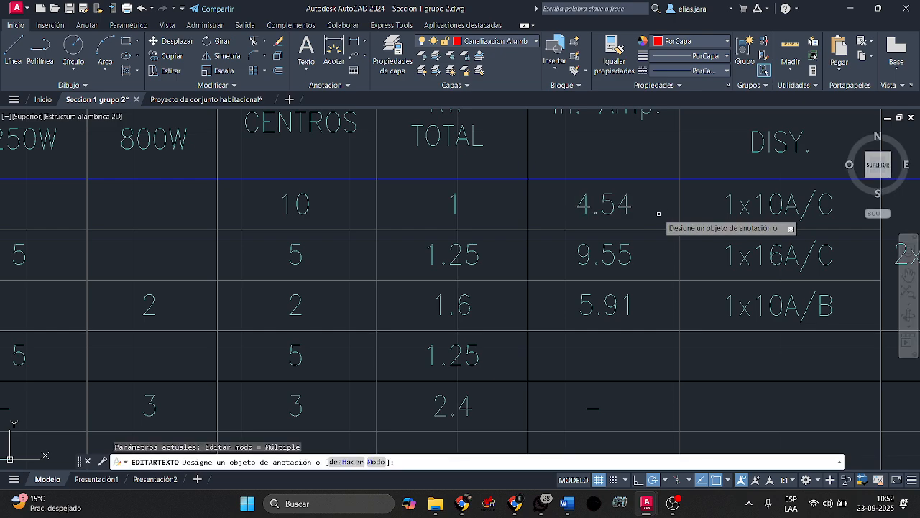
# Set circuit 2's In. Amp. value to 5.68.
pyautogui.moveTo(656, 213)
pyautogui.mouseDown(button='middle')
pyautogui.moveTo(645, 273)
pyautogui.moveTo(630, 274)
pyautogui.mouseUp(button='middle')
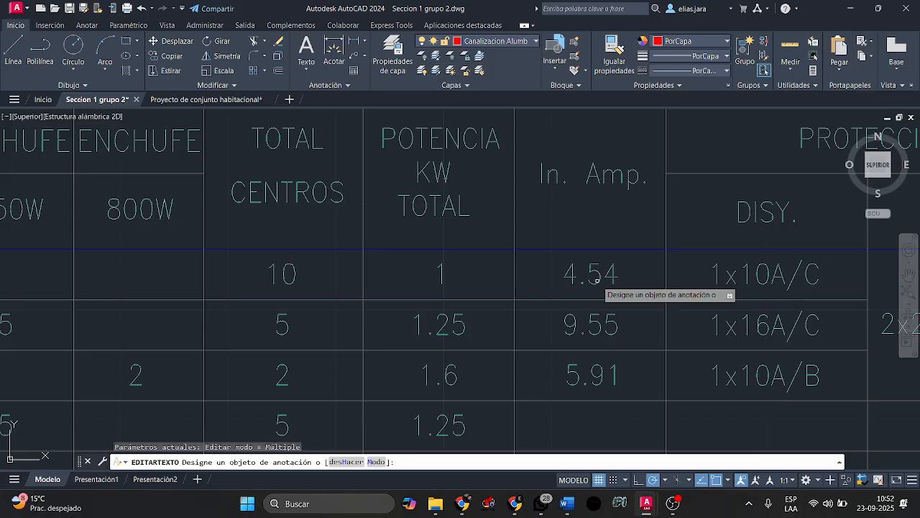
pyautogui.scroll(-2, 630, 308)
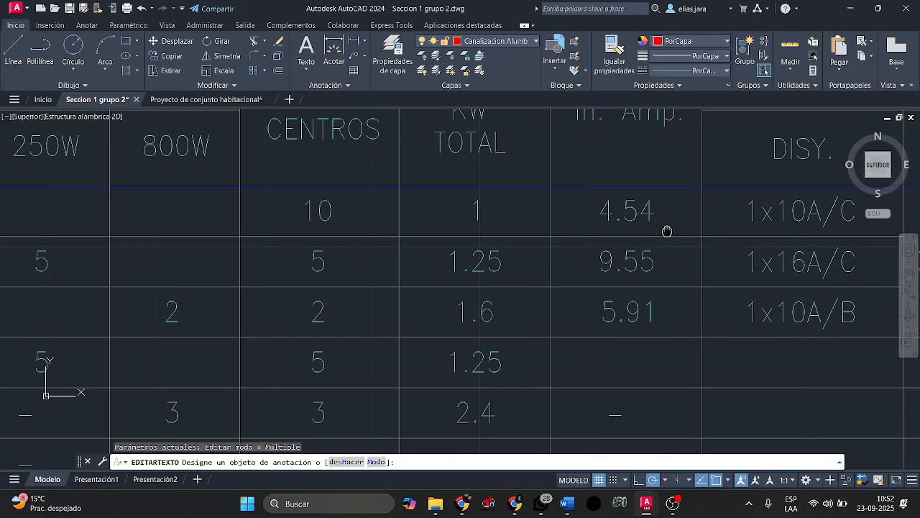
pyautogui.scroll(3, 636, 255)
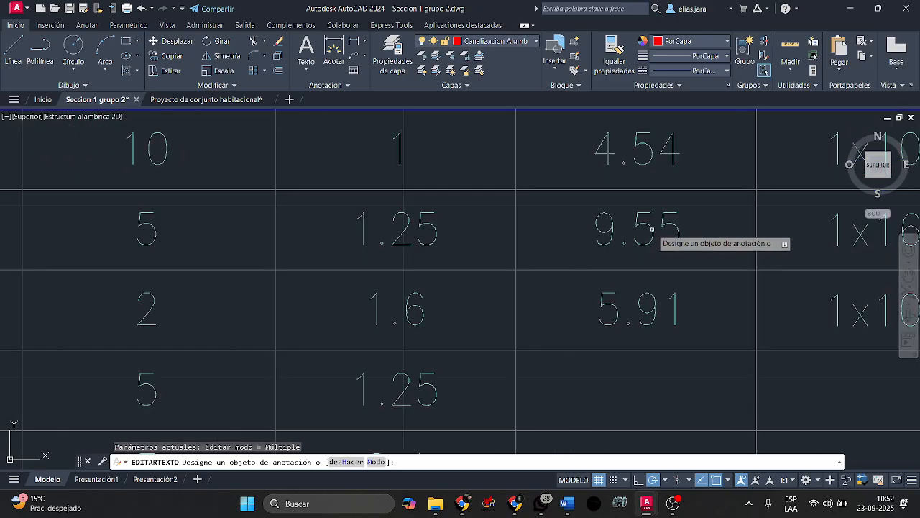
pyautogui.click(653, 236)
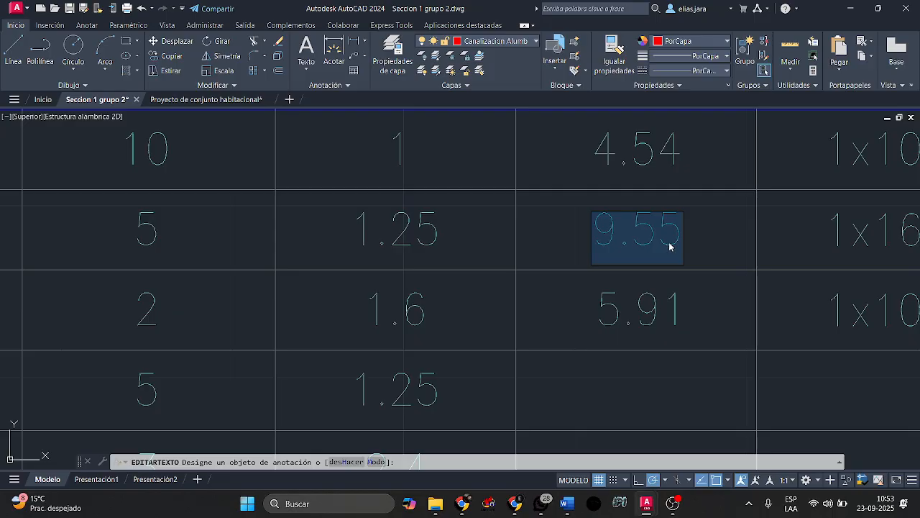
pyautogui.write('5.68')
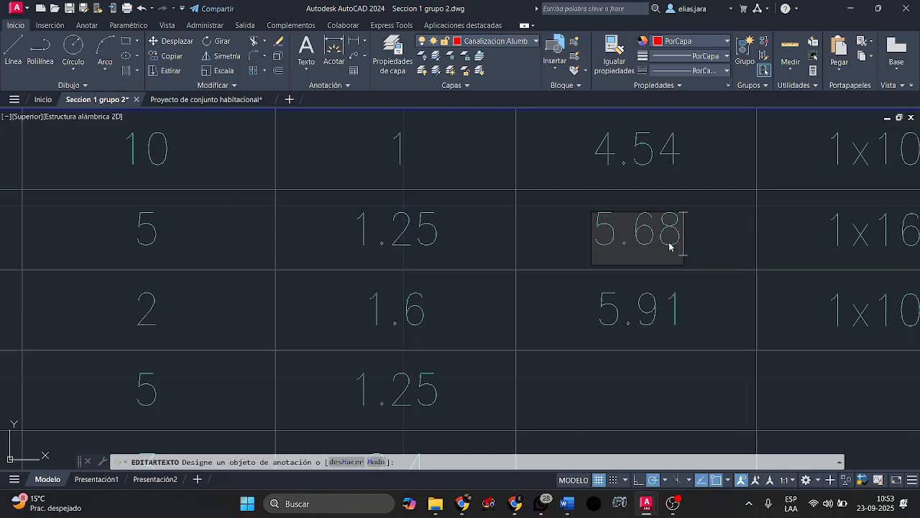
pyautogui.press('Return')
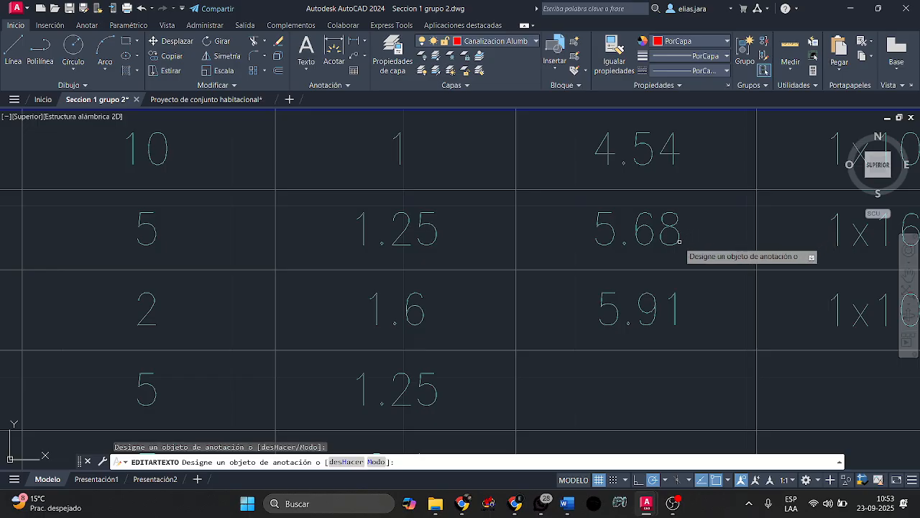
# Set circuit 3's In. Amp. value to 7.27 and finish the text editing.
pyautogui.scroll(-4, 673, 248)
pyautogui.scroll(-4, 667, 273)
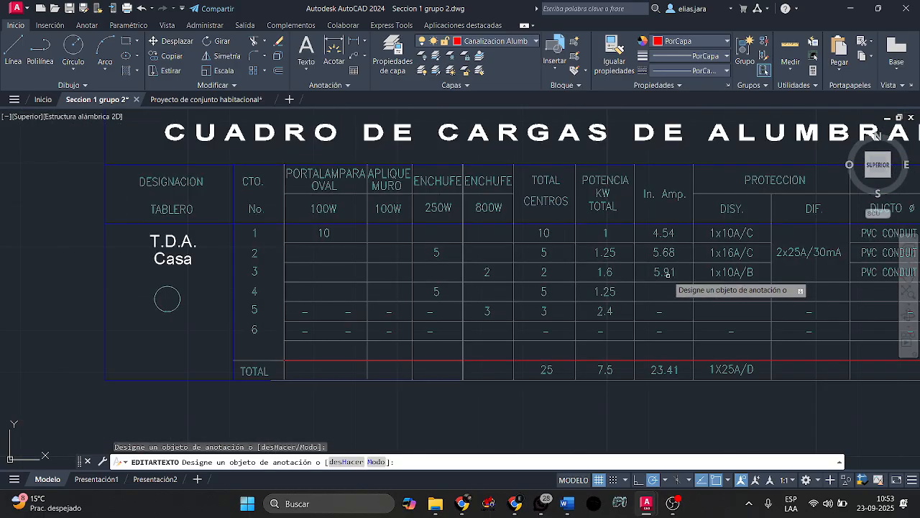
pyautogui.scroll(1, 666, 280)
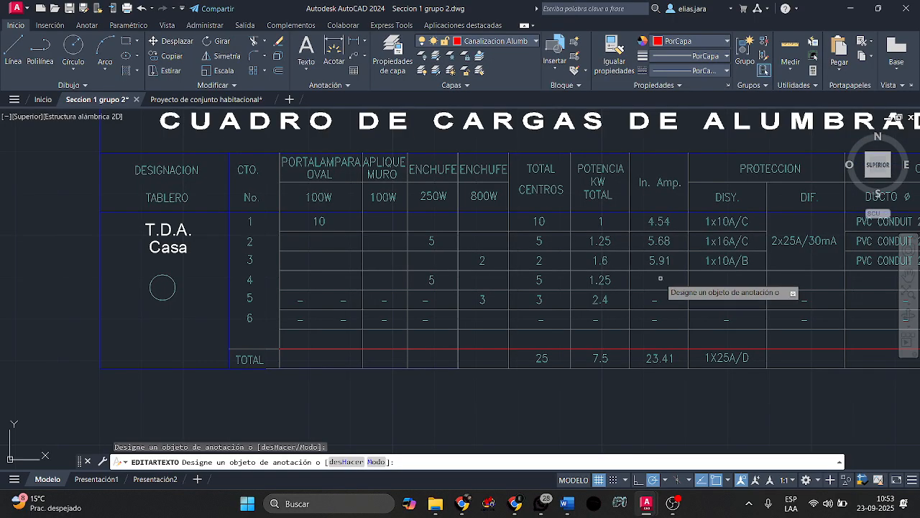
pyautogui.moveTo(661, 278); pyautogui.dragTo(645, 312, button='middle')
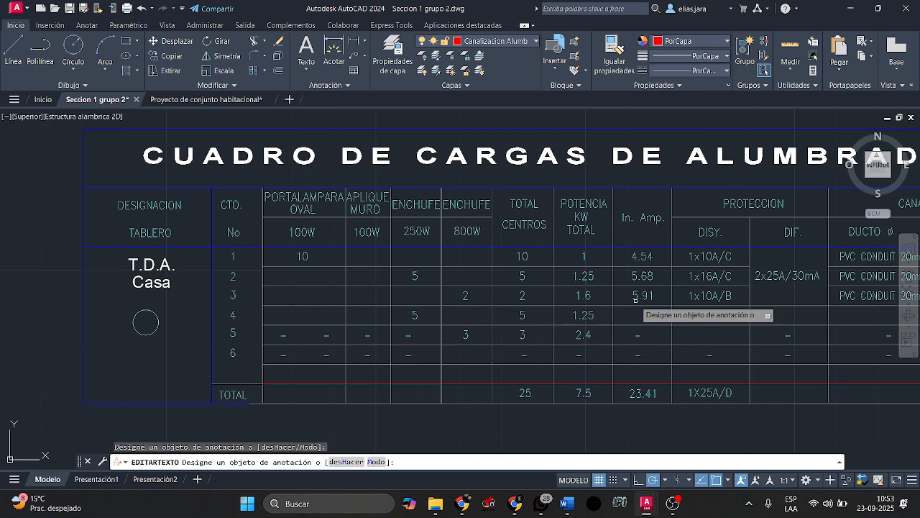
pyautogui.click(643, 295)
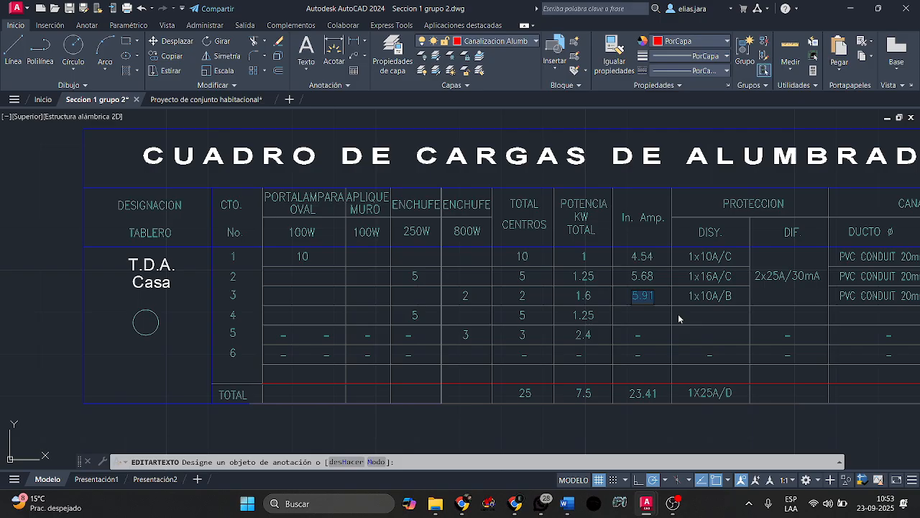
pyautogui.write('7.27')
pyautogui.press('Return')
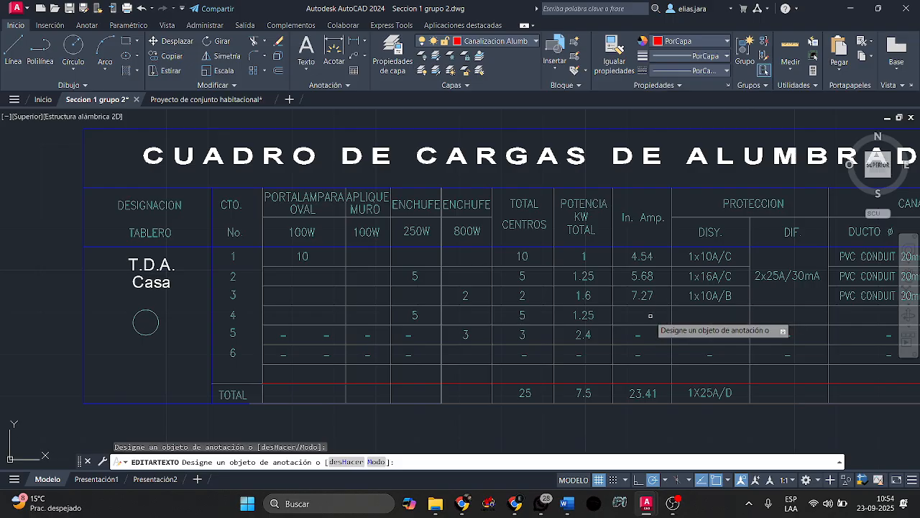
pyautogui.press('Escape')
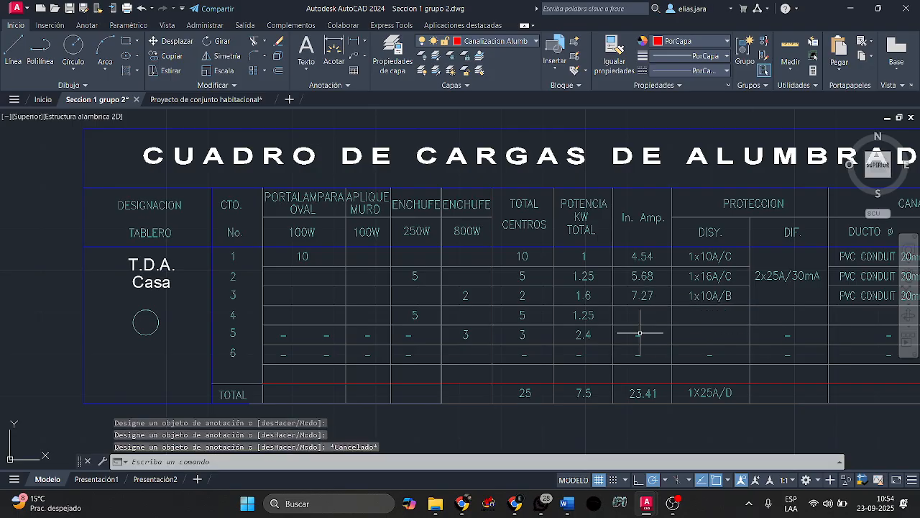
# Delete the dash in circuit 5's In. Amp. cell and copy the currents of circuits 2 and 3 into rows 4 and 5.
pyautogui.click(639, 334)
pyautogui.press('Delete')
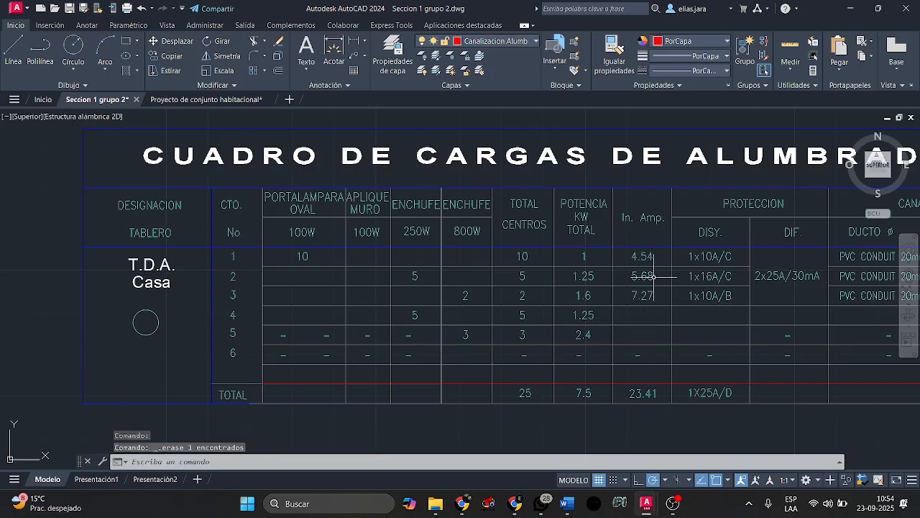
pyautogui.moveTo(654, 276); pyautogui.dragTo(627, 301)
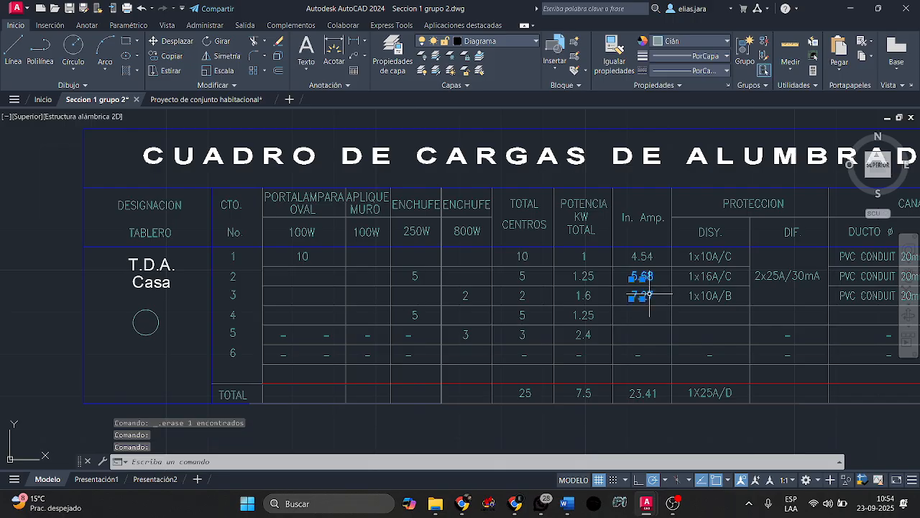
pyautogui.click(151, 56)
pyautogui.click(660, 265)
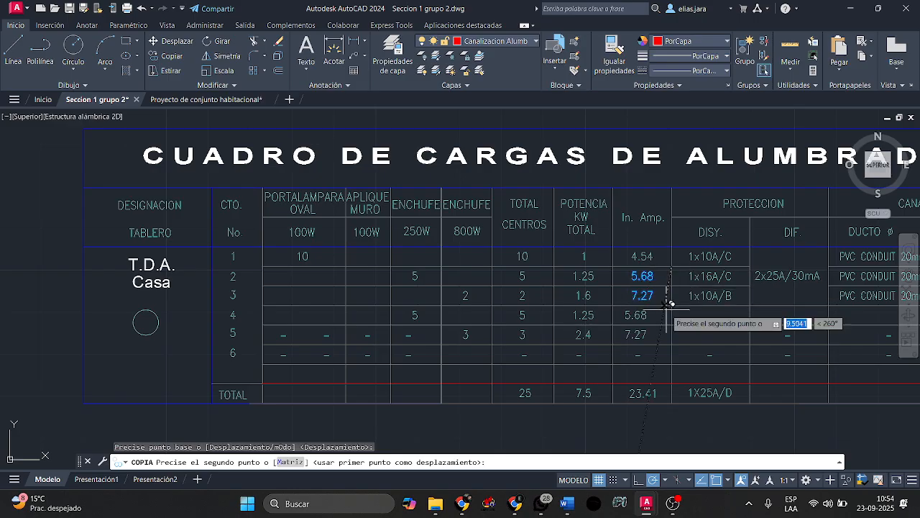
pyautogui.click(665, 304)
pyautogui.press('Escape')
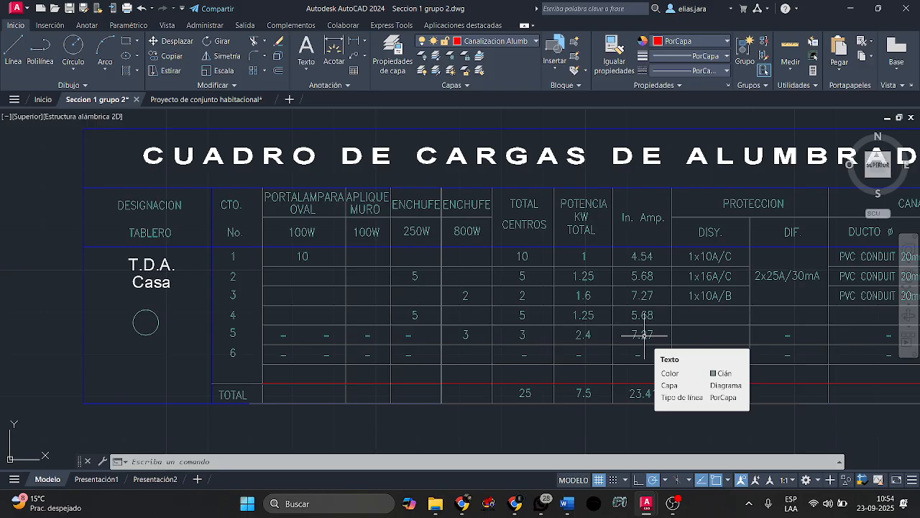
# Change the copied In. Amp. value in circuit 5 to 10.91.
pyautogui.doubleClick(644, 335)
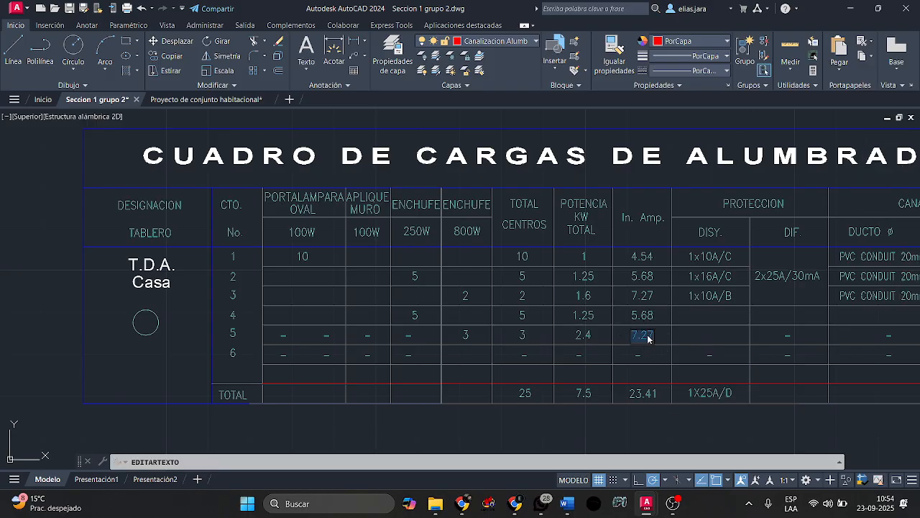
pyautogui.write('10.91')
pyautogui.click(664, 333)
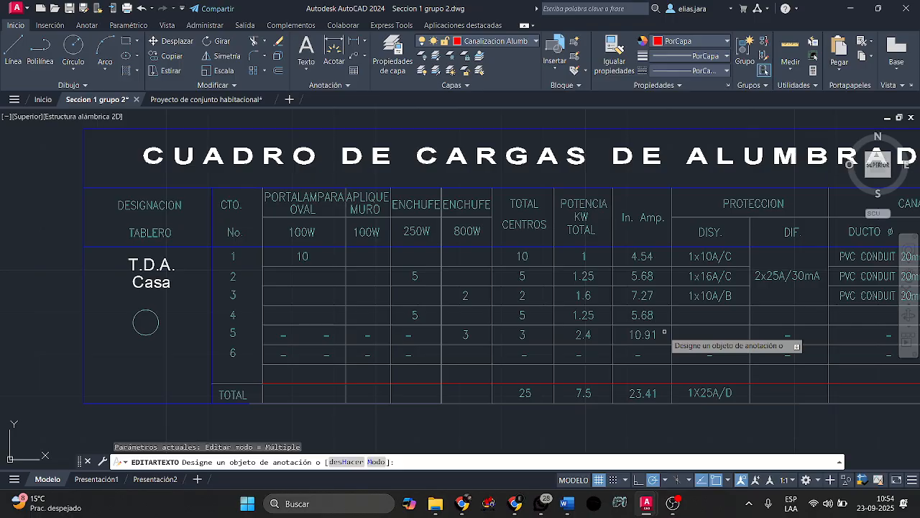
pyautogui.press('Escape')
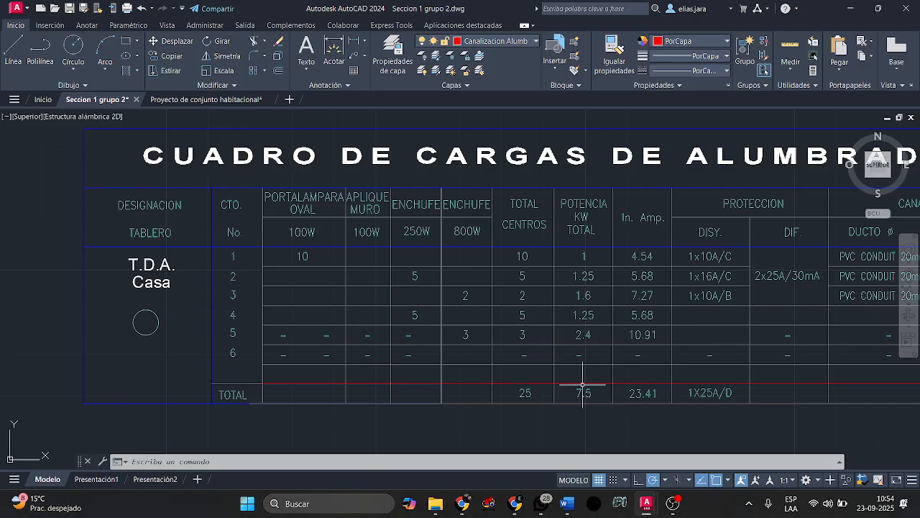
# Set the TOTAL row's In. Amp. value to 34.09, based on the total power.
pyautogui.scroll(2, 579, 393)
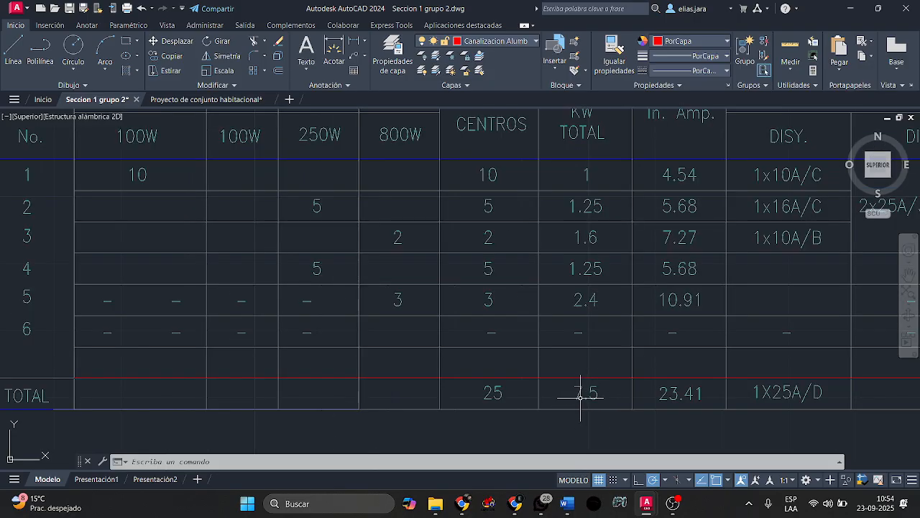
pyautogui.scroll(-2, 580, 397)
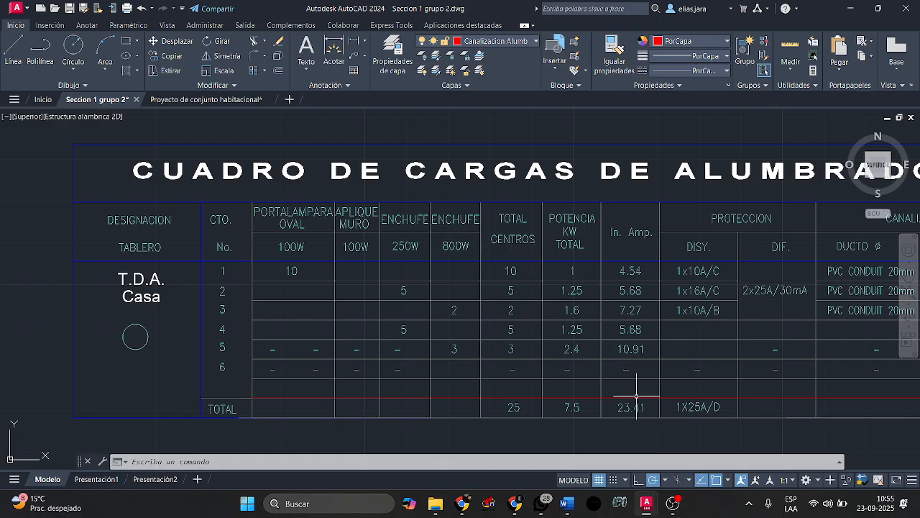
pyautogui.doubleClick(630, 408)
pyautogui.write('34.1')
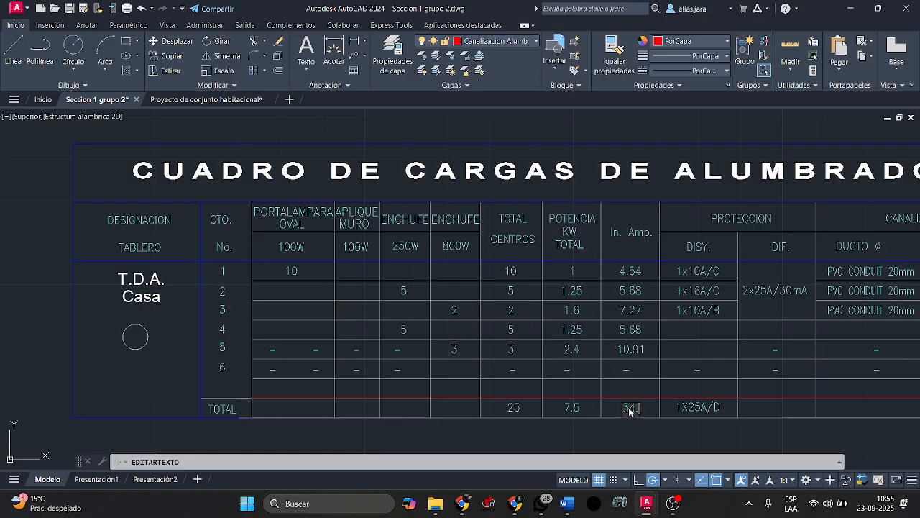
pyautogui.press('BackSpace')
pyautogui.write('09')
pyautogui.click(654, 440)
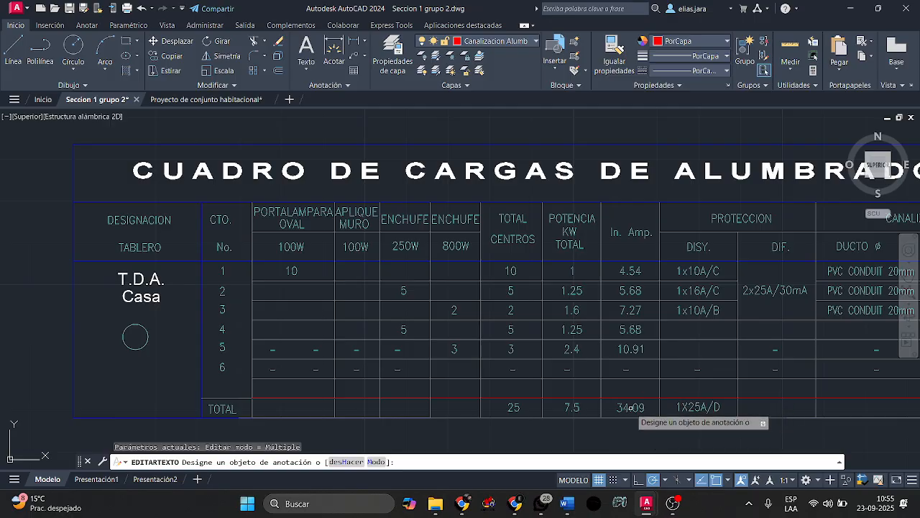
pyautogui.press('Escape')
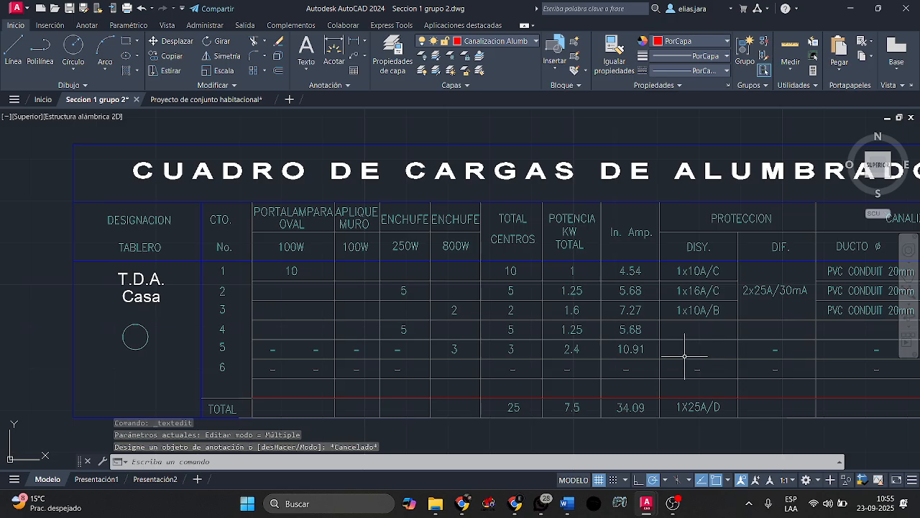
# Check the circuits' In. Amp. currents against the ratings listed in the PROTECCION columns of the load table.
pyautogui.moveTo(482, 302); pyautogui.dragTo(507, 291, button='middle')
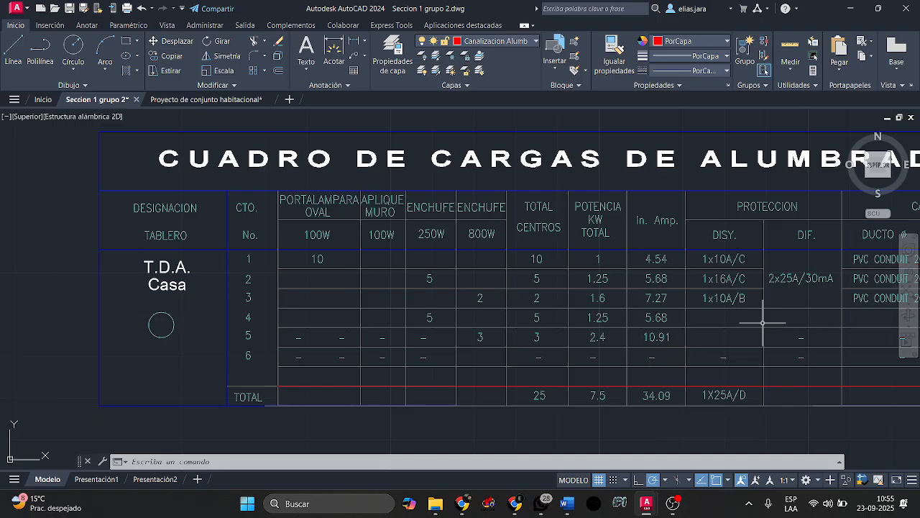
pyautogui.scroll(2, 763, 323)
pyautogui.moveTo(801, 322)
pyautogui.mouseDown(button='middle')
pyautogui.moveTo(680, 325)
pyautogui.moveTo(626, 312)
pyautogui.moveTo(609, 325)
pyautogui.moveTo(609, 344)
pyautogui.mouseUp(button='middle')
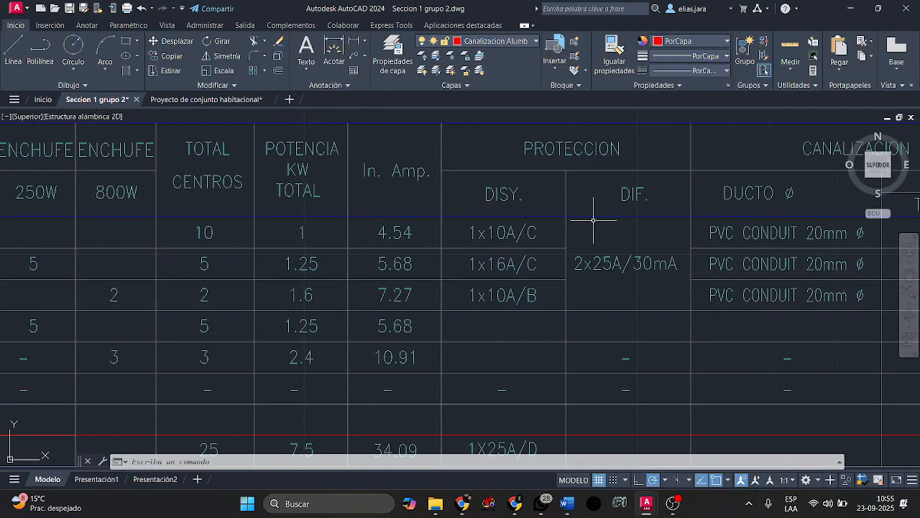
pyautogui.moveTo(637, 194)
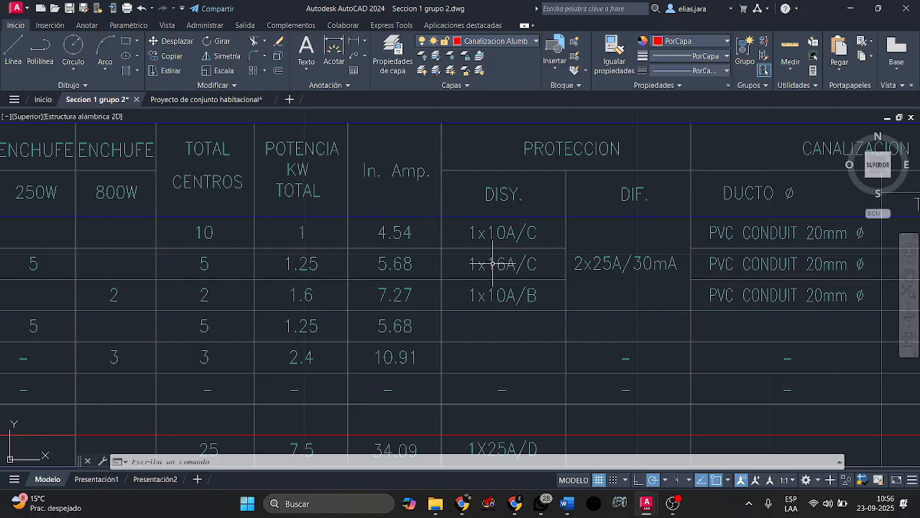
pyautogui.moveTo(493, 265)
pyautogui.click(374, 232)
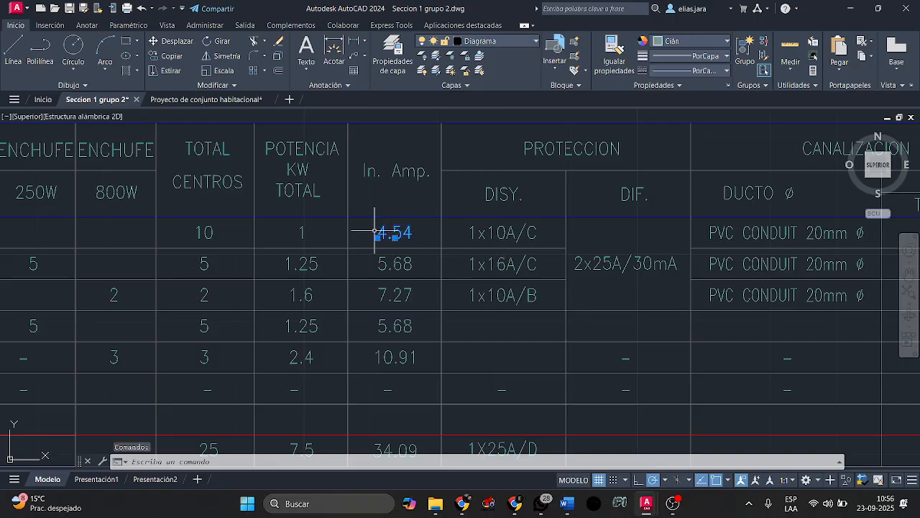
pyautogui.click(424, 232)
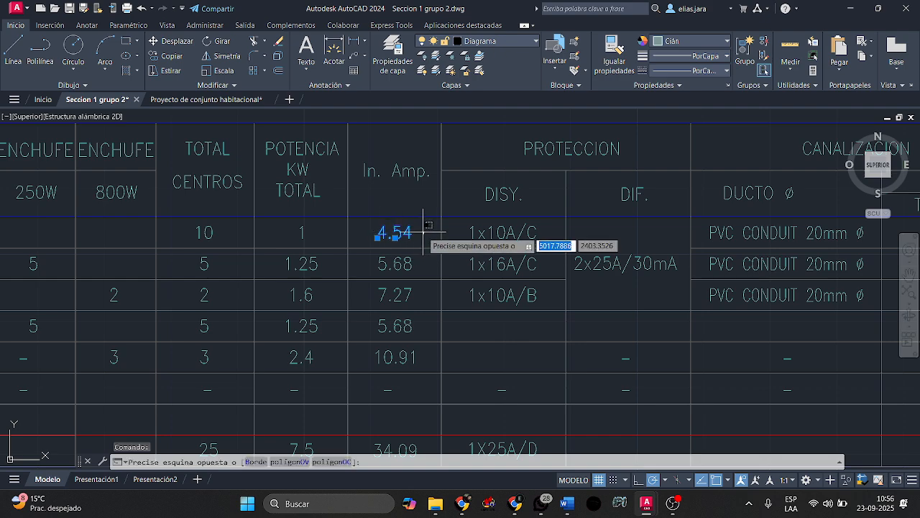
pyautogui.press('Escape')
pyautogui.press('Escape')
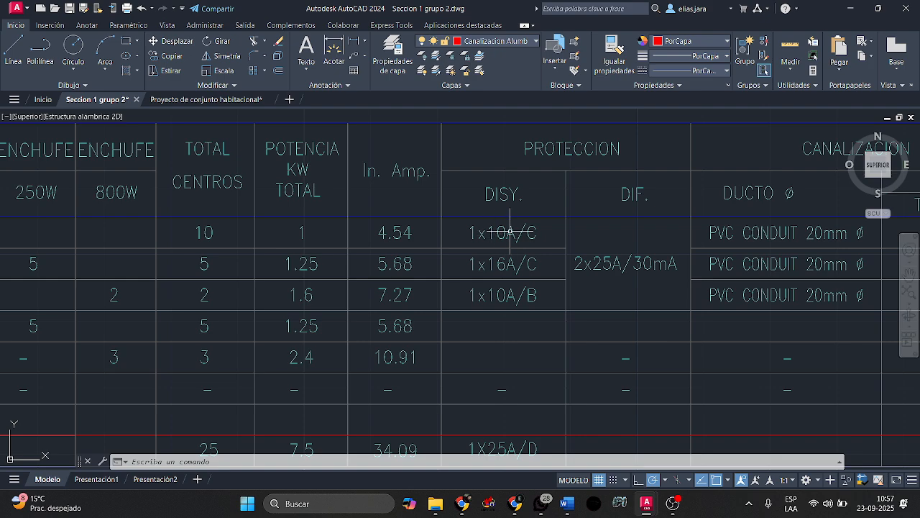
# Set circuit 1's DISY. rating to 1x6A/C and finish the text editing.
pyautogui.moveTo(507, 231)
pyautogui.doubleClick(506, 232)
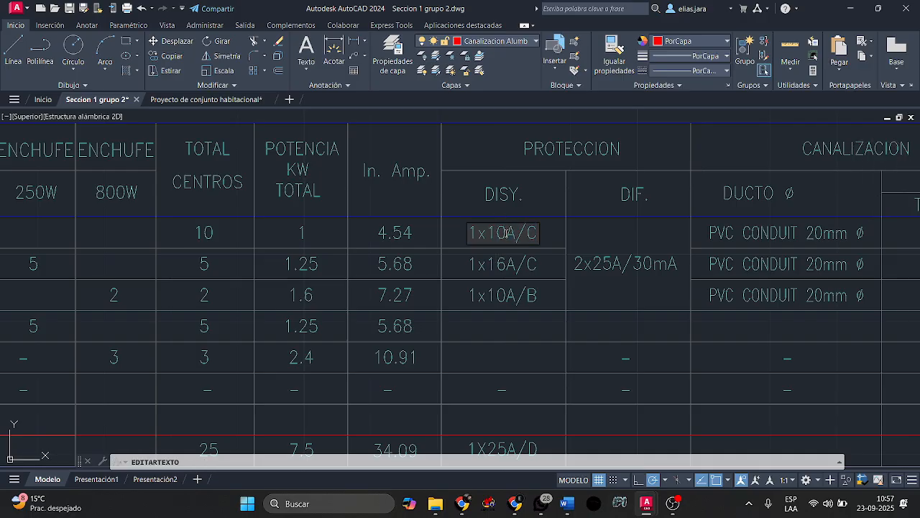
pyautogui.click(507, 232)
pyautogui.press('BackSpace')
pyautogui.press('BackSpace')
pyautogui.write('6')
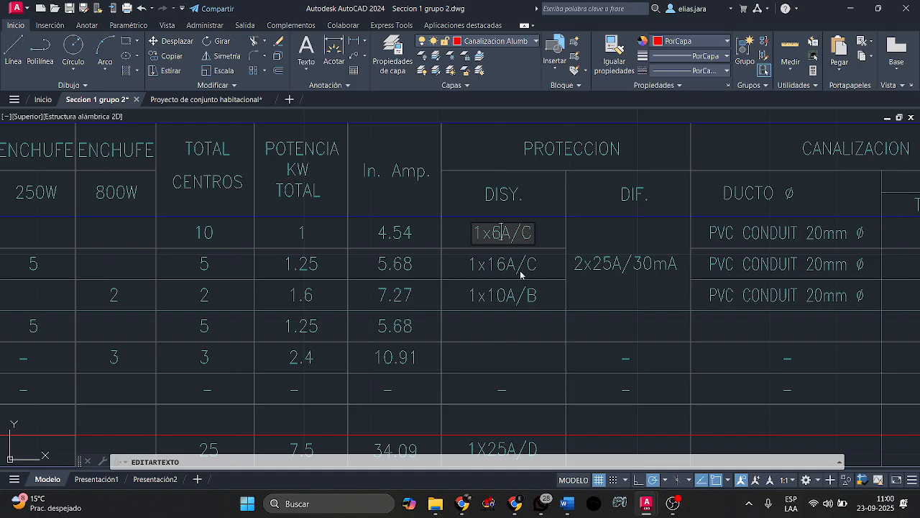
pyautogui.click(548, 235)
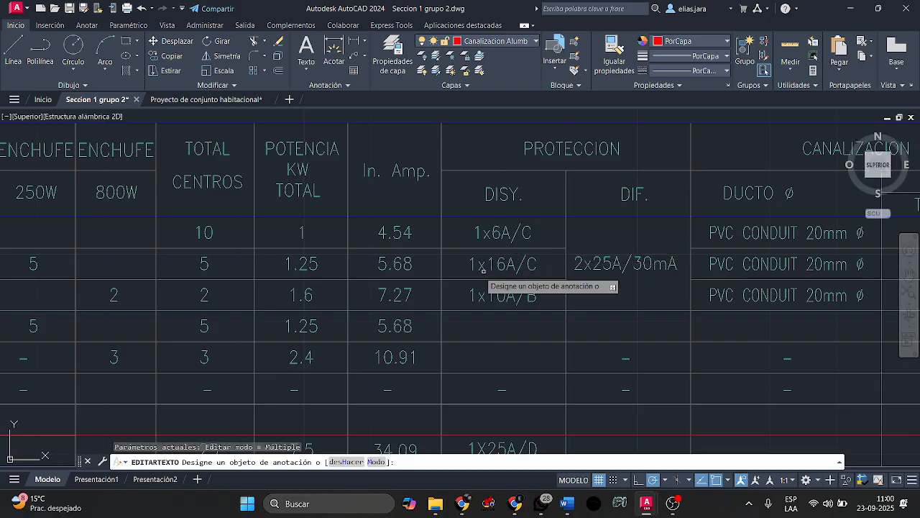
pyautogui.moveTo(411, 264); pyautogui.dragTo(448, 266, button='middle')
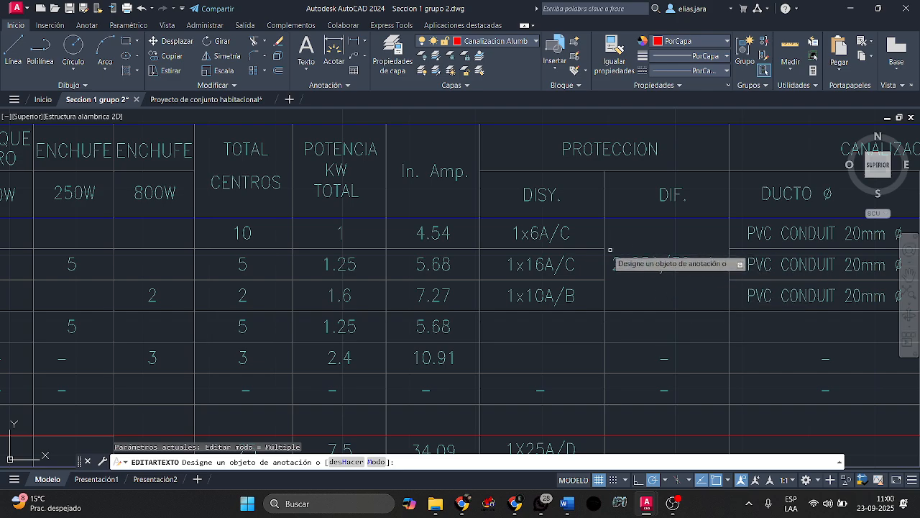
pyautogui.moveTo(586, 240); pyautogui.dragTo(511, 248, button='middle')
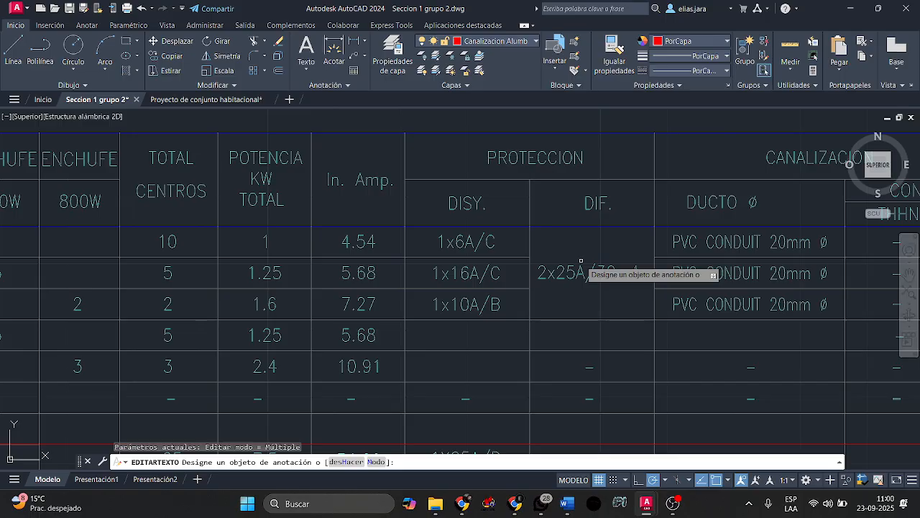
pyautogui.press('Escape')
# Extend the row lines between circuits 1, 2 and 3 across the DIF. column to its far border.
pyautogui.scroll(2, 619, 273)
pyautogui.click(673, 268)
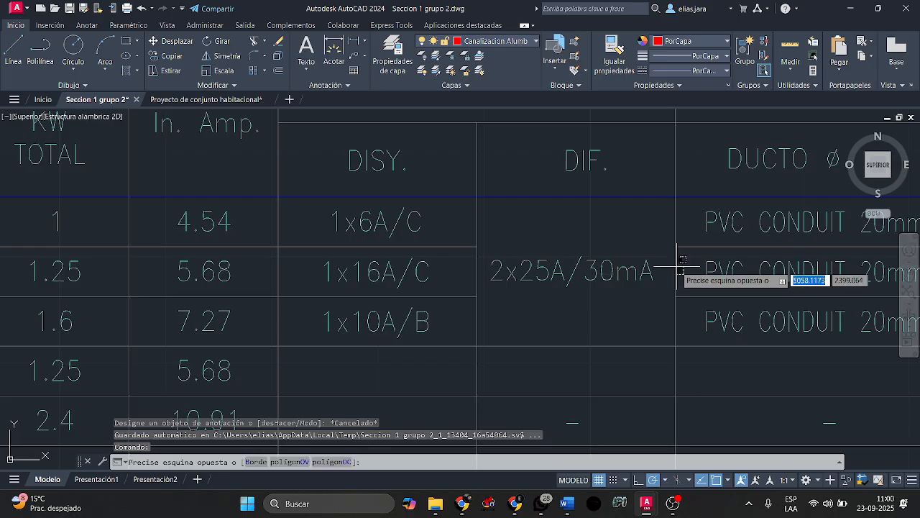
pyautogui.click(263, 41)
pyautogui.press('Escape')
pyautogui.click(658, 209)
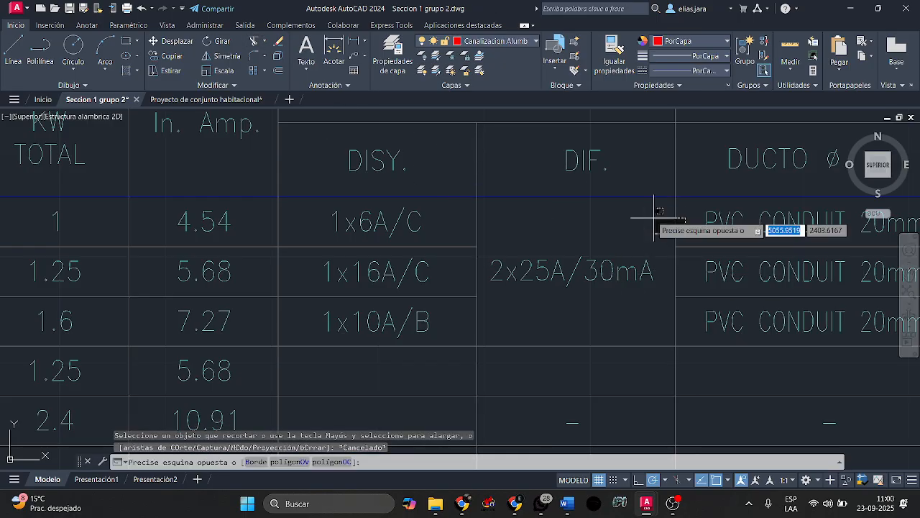
pyautogui.click(264, 41)
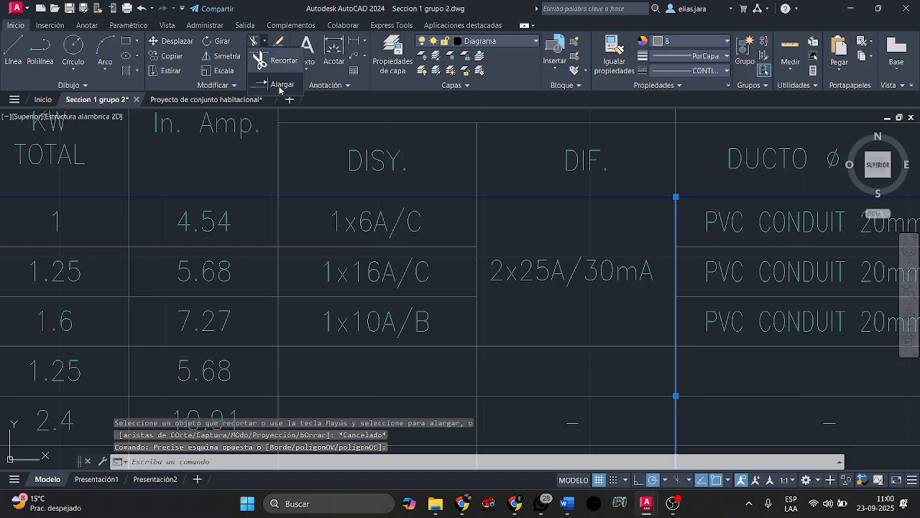
pyautogui.click(276, 76)
pyautogui.click(466, 346)
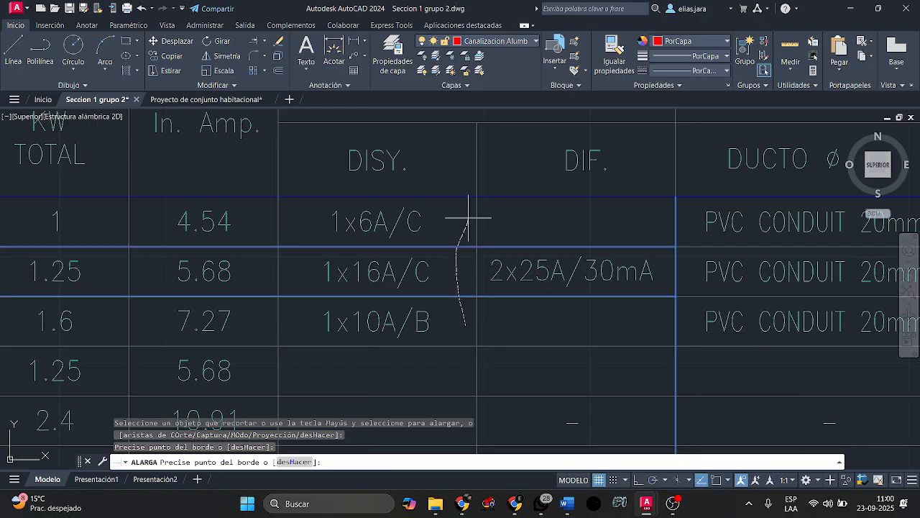
pyautogui.press('Escape')
# Copy the 2x25A/30mA differential text from circuit 2 into the DIF. cells of circuits 1, 3, 4 and 5.
pyautogui.click(616, 292)
pyautogui.click(539, 257)
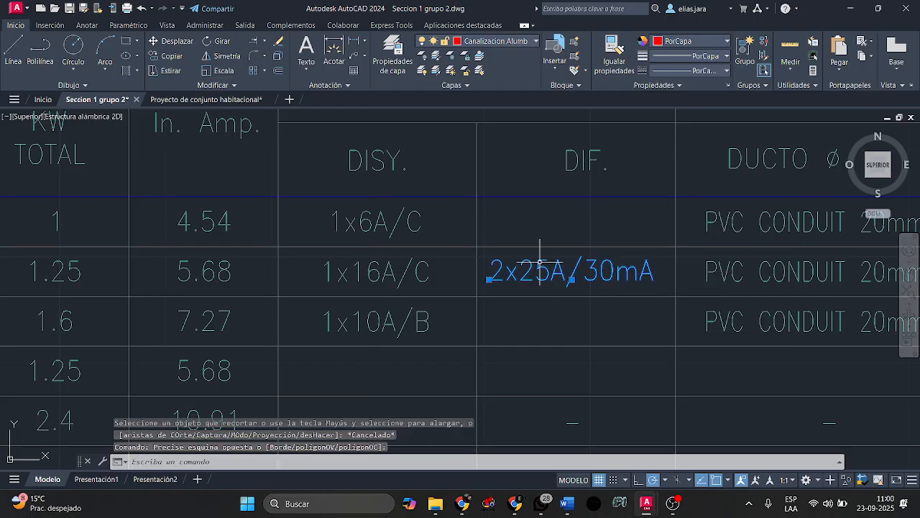
pyautogui.click(167, 55)
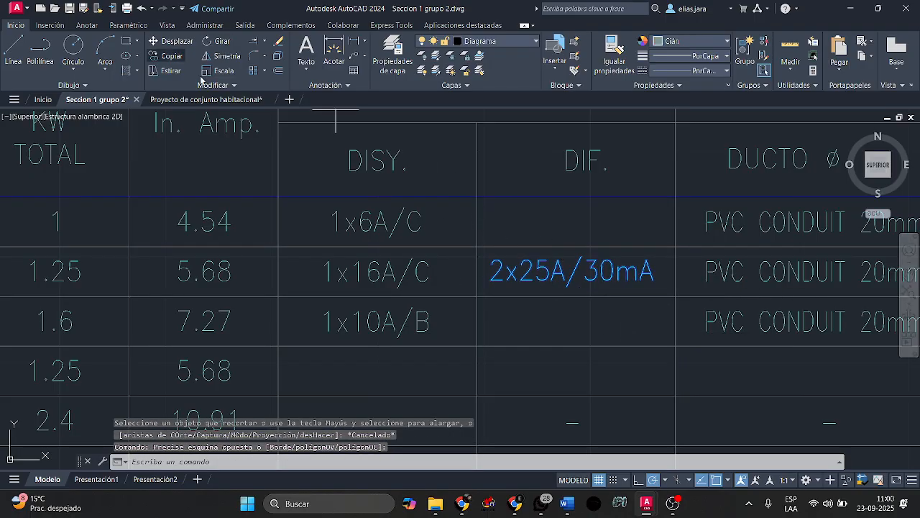
pyautogui.click(675, 297)
pyautogui.click(676, 246)
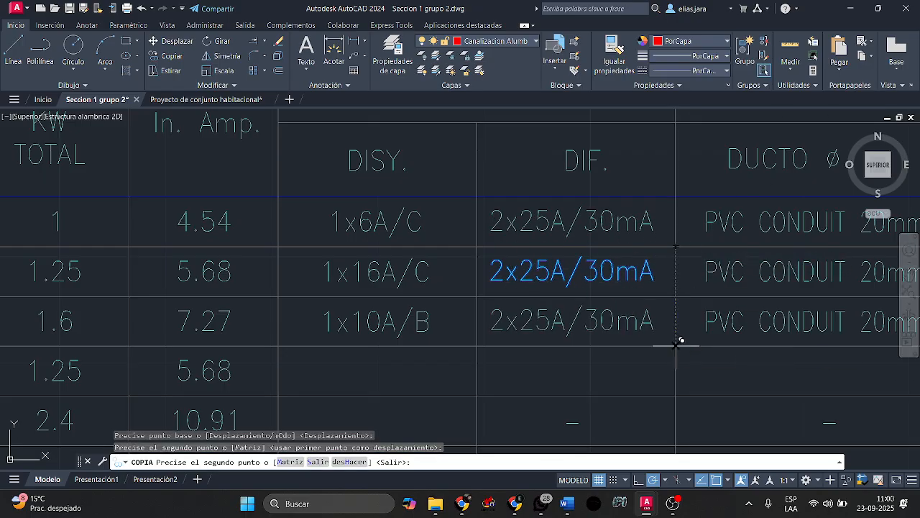
pyautogui.click(676, 346)
pyautogui.click(676, 396)
pyautogui.scroll(-3, 678, 331)
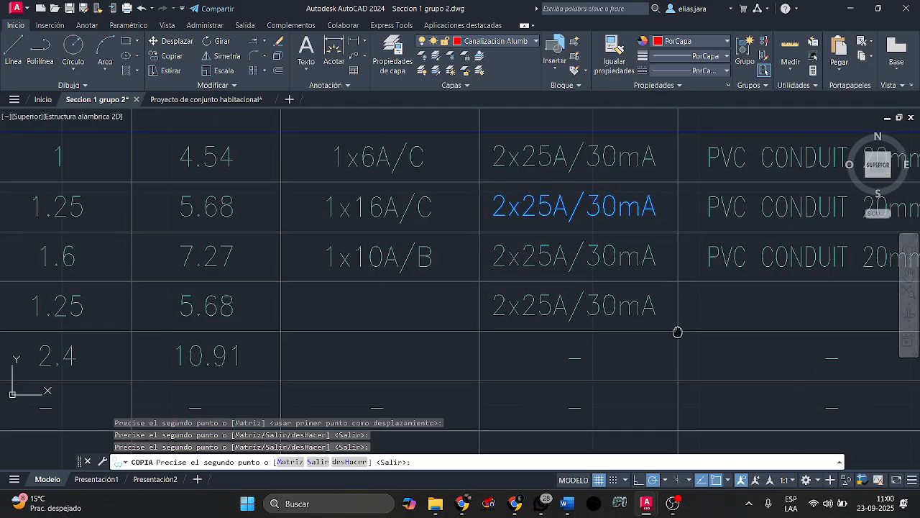
pyautogui.click(677, 345)
pyautogui.press('Escape')
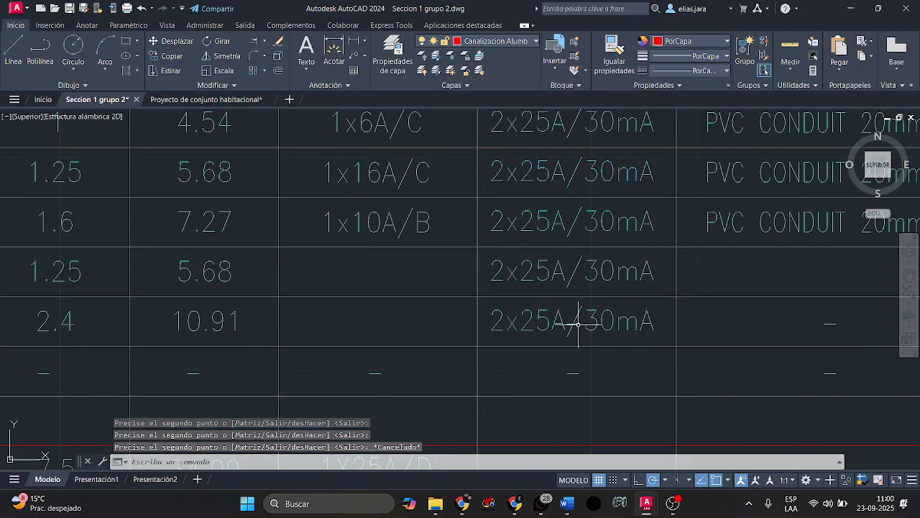
# Delete the dash overlapping the copied text in circuit 5's DIF. cell.
pyautogui.click(579, 325)
pyautogui.scroll(4, 580, 353)
pyautogui.press('Delete')
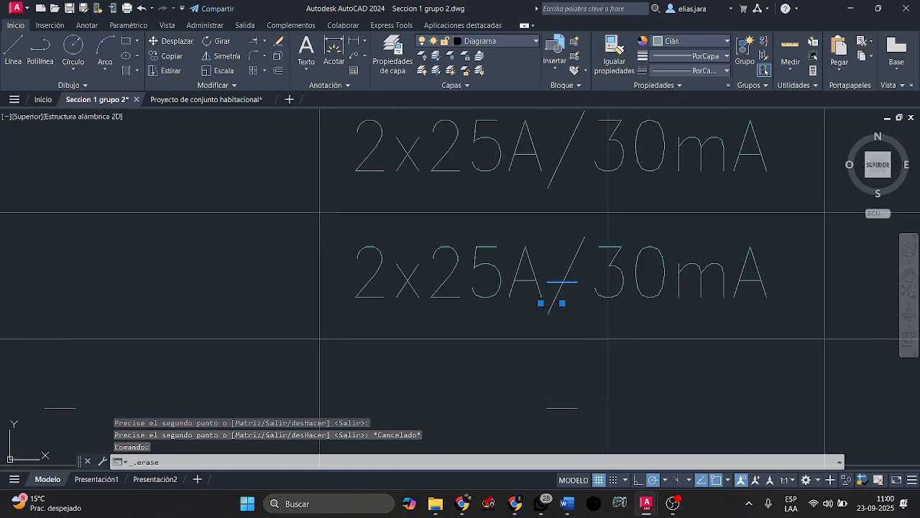
# Copy the DISY. ratings of circuits 2 and 3 into the rows of circuits 4 and 5.
pyautogui.scroll(-4, 580, 333)
pyautogui.scroll(-5, 579, 332)
pyautogui.scroll(3, 580, 327)
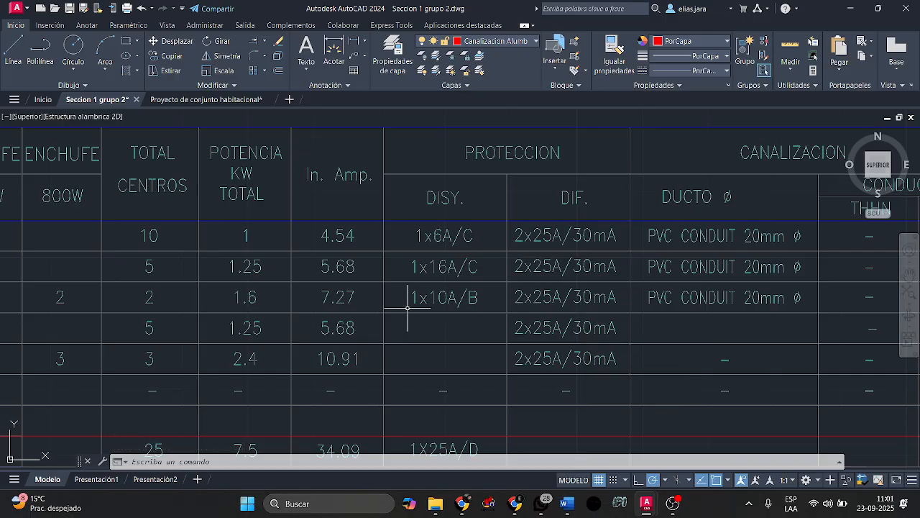
pyautogui.moveTo(410, 297); pyautogui.dragTo(534, 294, button='middle')
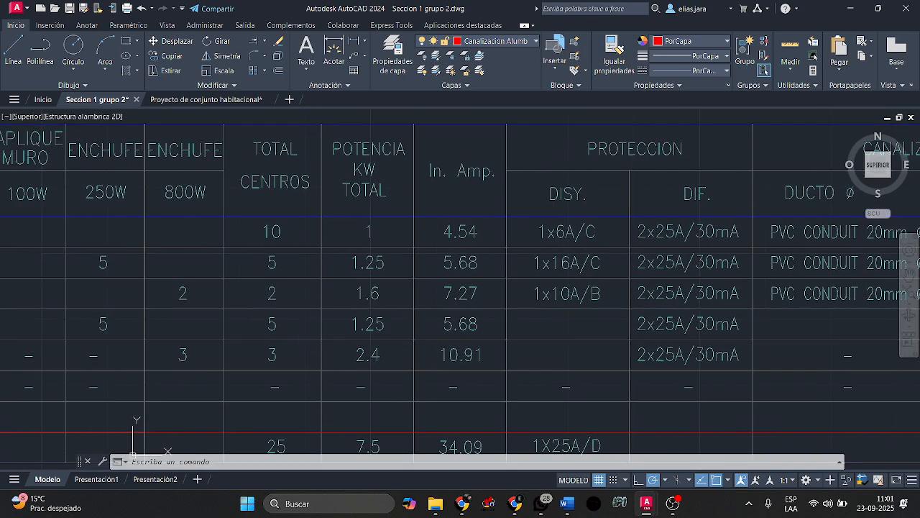
pyautogui.click(522, 255)
pyautogui.click(612, 291)
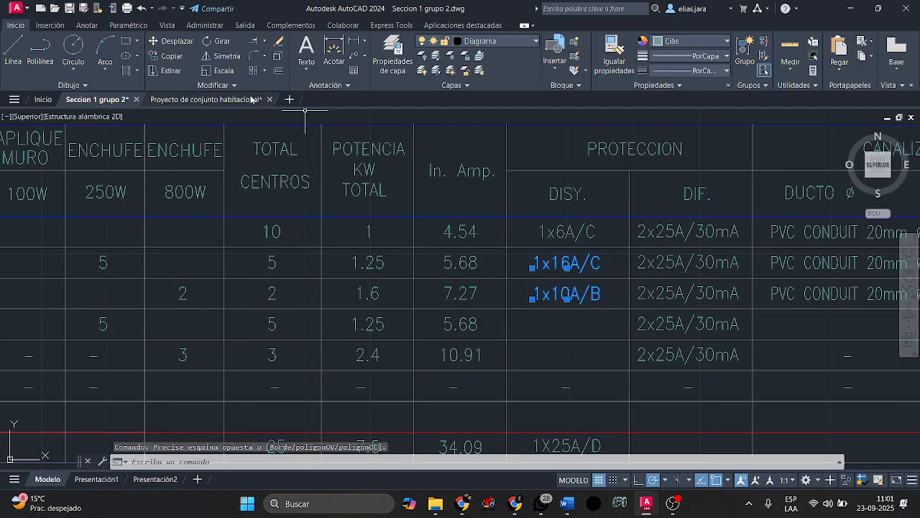
pyautogui.click(165, 58)
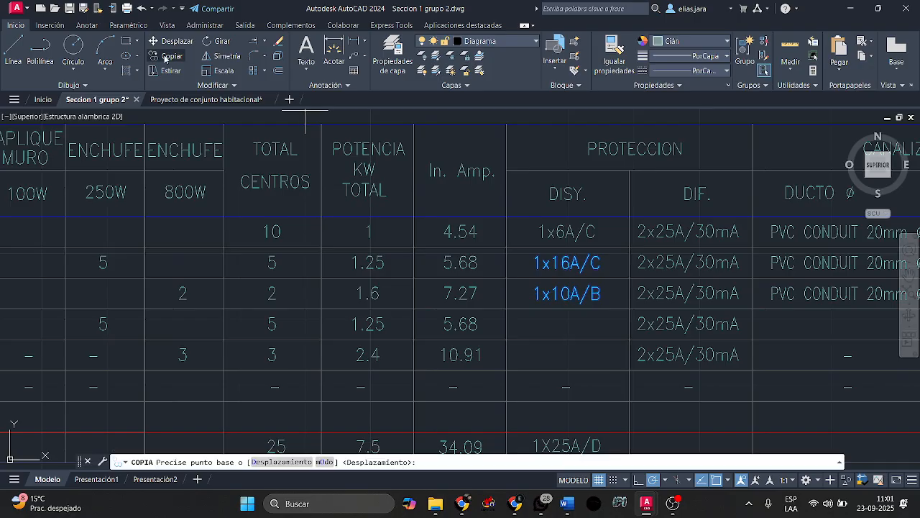
pyautogui.click(630, 246)
pyautogui.click(632, 308)
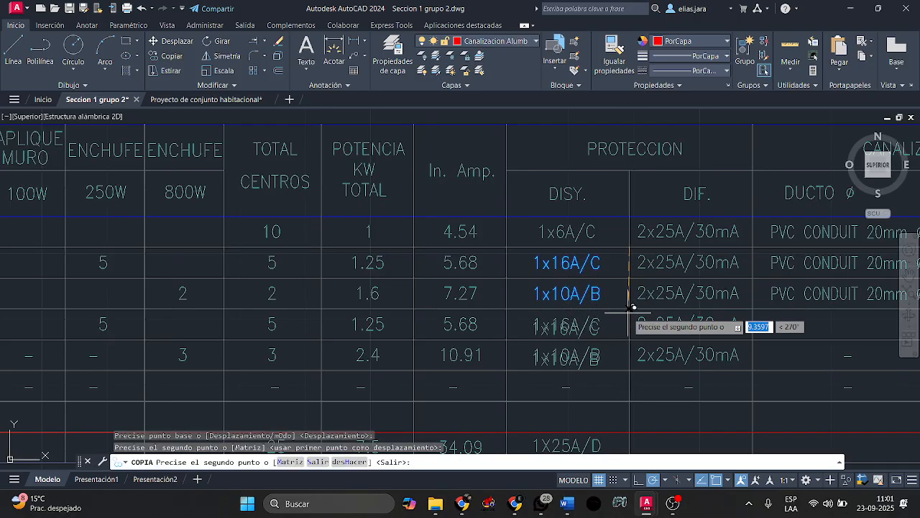
pyautogui.press('Escape')
# Set circuit 2's DISY. rating to 1x10A/C.
pyautogui.moveTo(432, 267); pyautogui.dragTo(520, 269, button='middle')
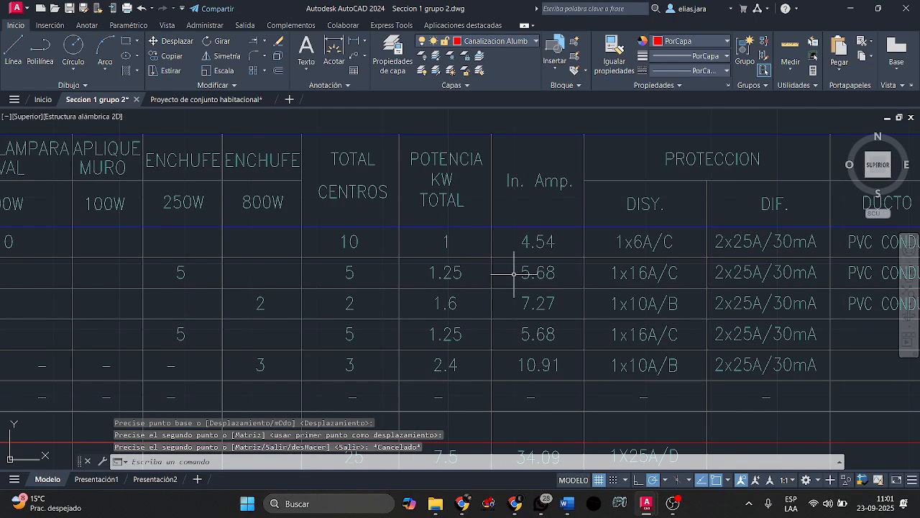
pyautogui.scroll(2, 579, 281)
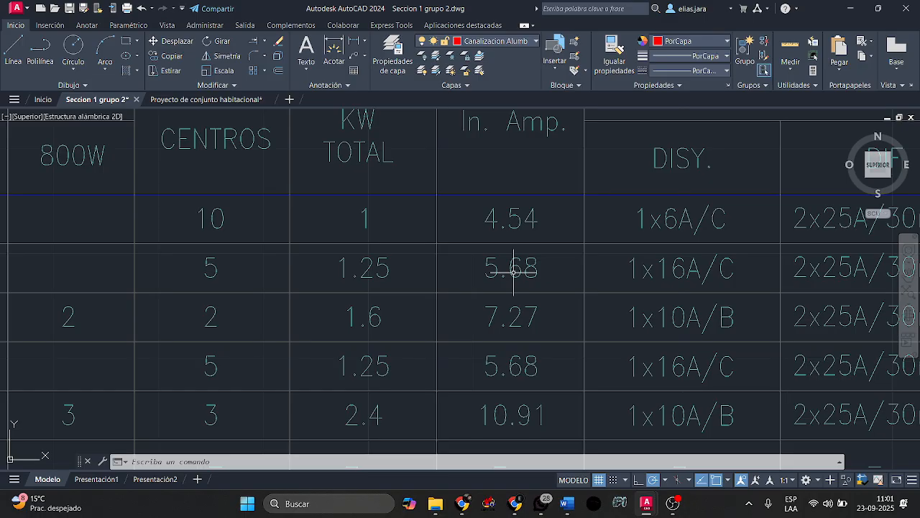
pyautogui.click(678, 269)
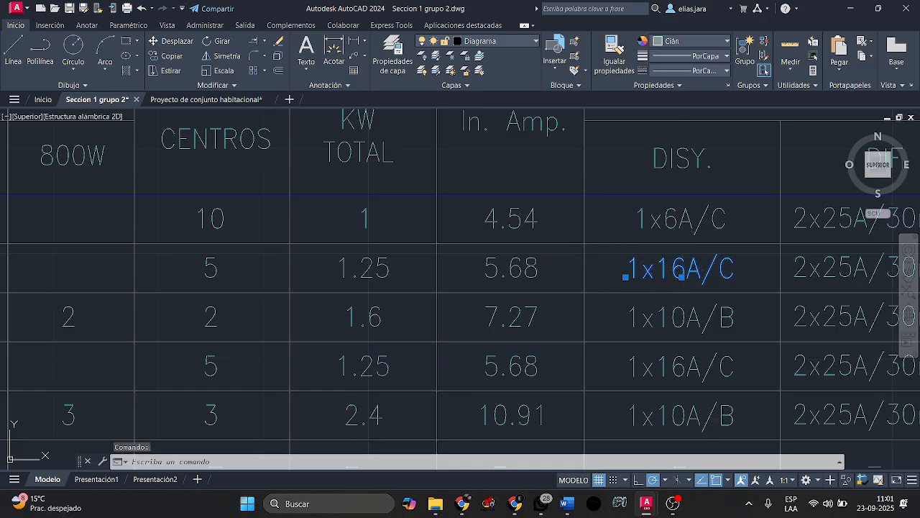
pyautogui.doubleClick(678, 270)
pyautogui.click(684, 273)
pyautogui.press('BackSpace')
pyautogui.write('0')
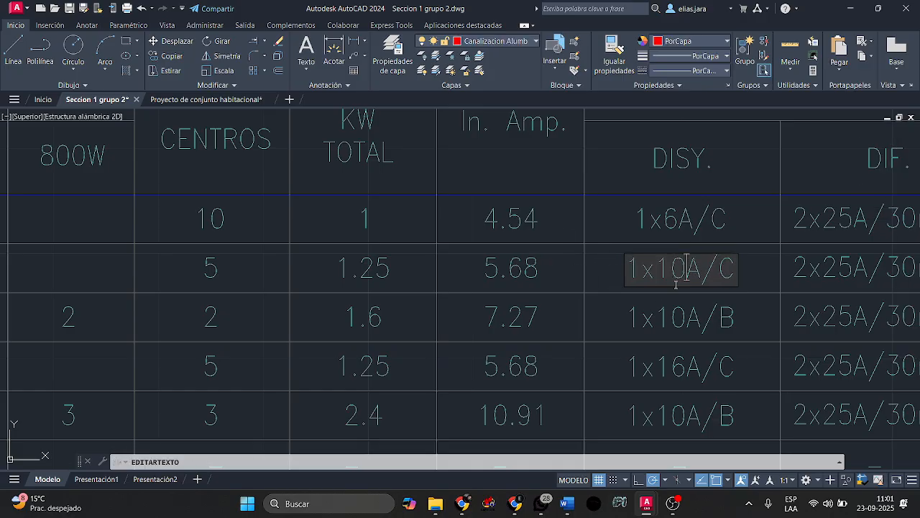
pyautogui.click(756, 267)
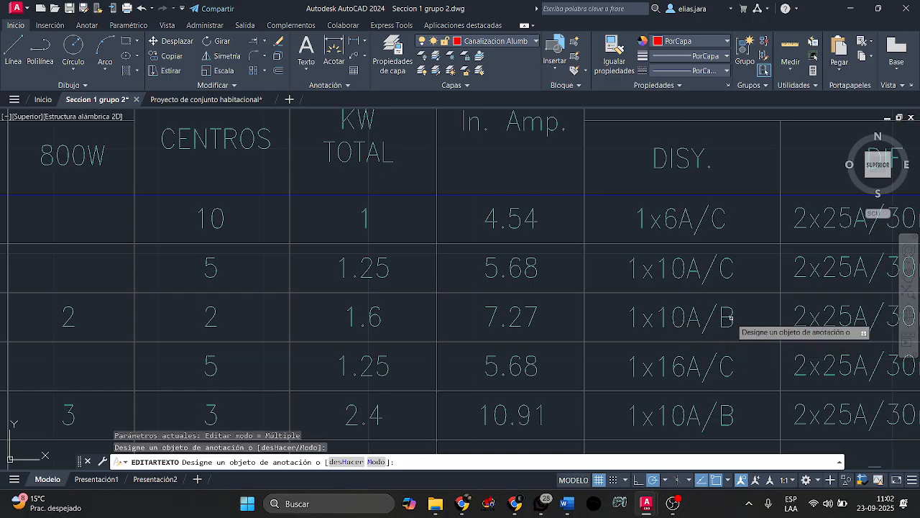
# Change the DISY. ratings of circuits 3 and 4 to 1x10A/C.
pyautogui.click(734, 320)
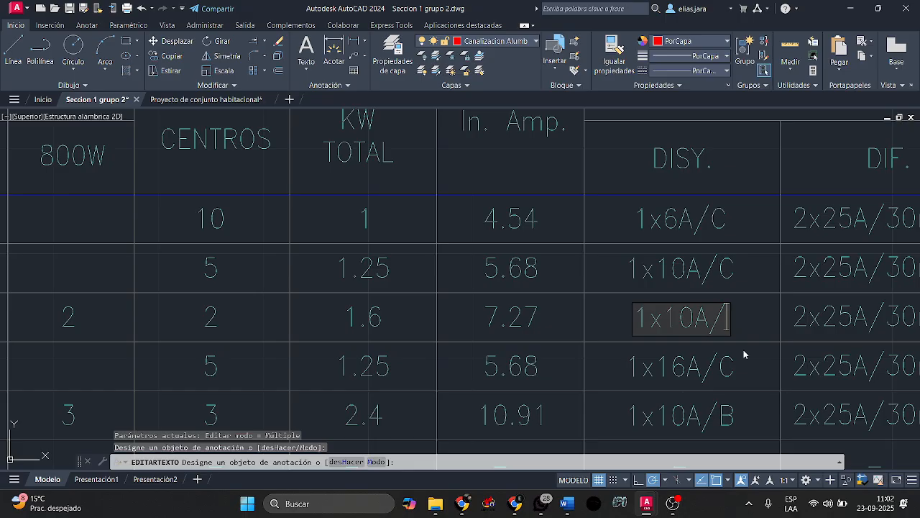
pyautogui.write('C')
pyautogui.click(745, 349)
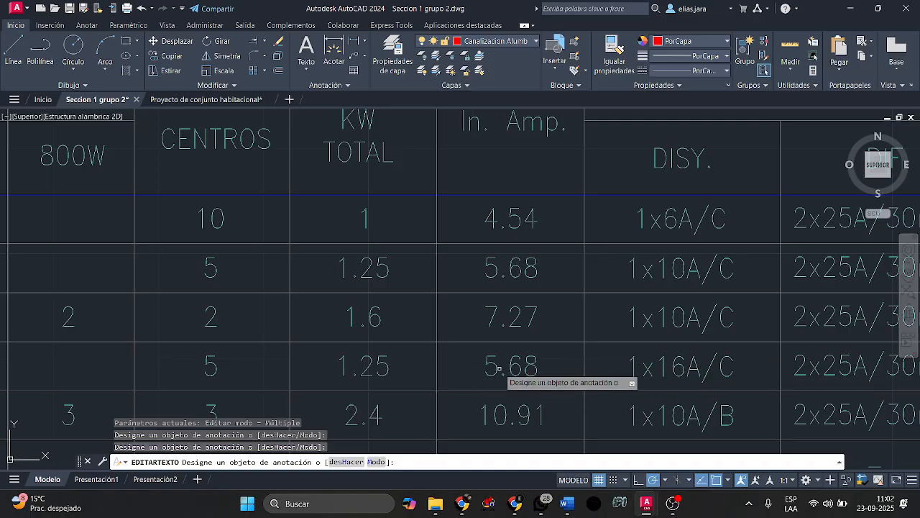
pyautogui.click(683, 367)
pyautogui.click(683, 367)
pyautogui.click(687, 367)
pyautogui.press('BackSpace')
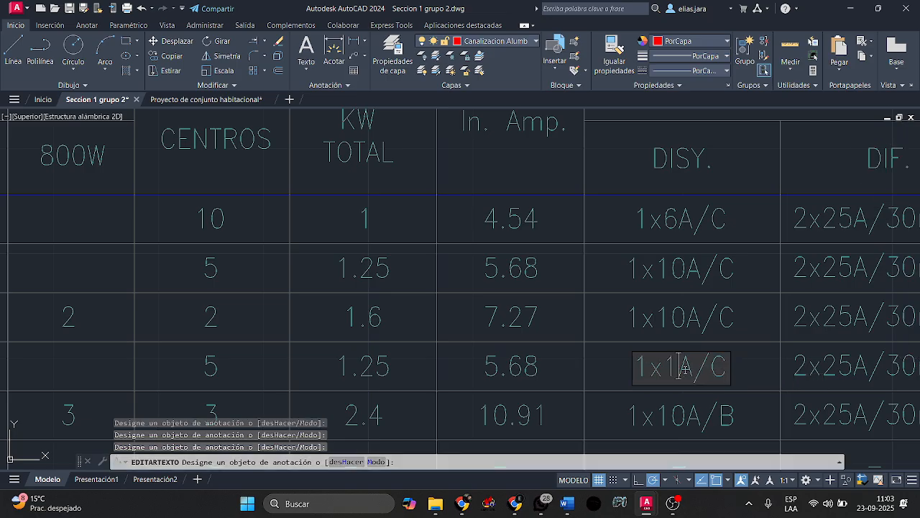
pyautogui.write('0')
pyautogui.click(776, 381)
pyautogui.moveTo(754, 415)
pyautogui.mouseDown(button='middle')
pyautogui.moveTo(740, 398)
pyautogui.moveTo(738, 363)
pyautogui.mouseUp(button='middle')
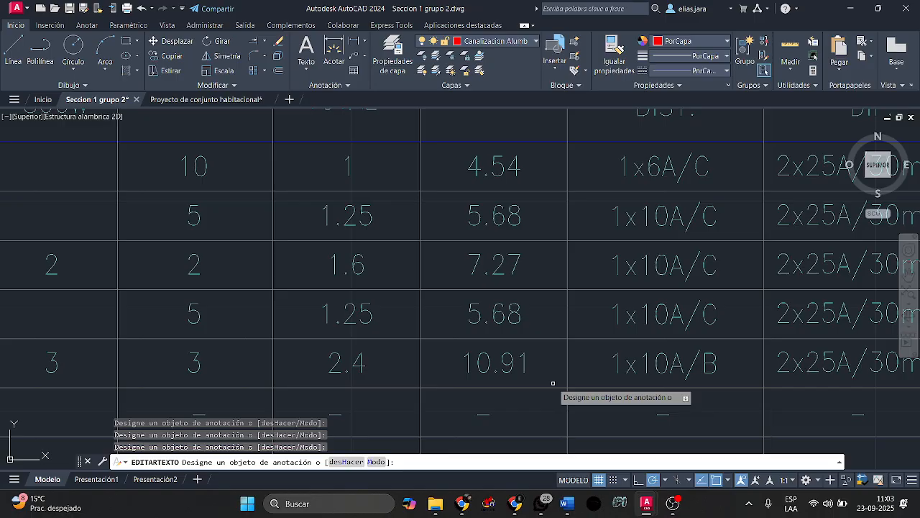
# Set circuit 5's DISY. rating to 1x16A/C.
pyautogui.click(672, 371)
pyautogui.click(670, 364)
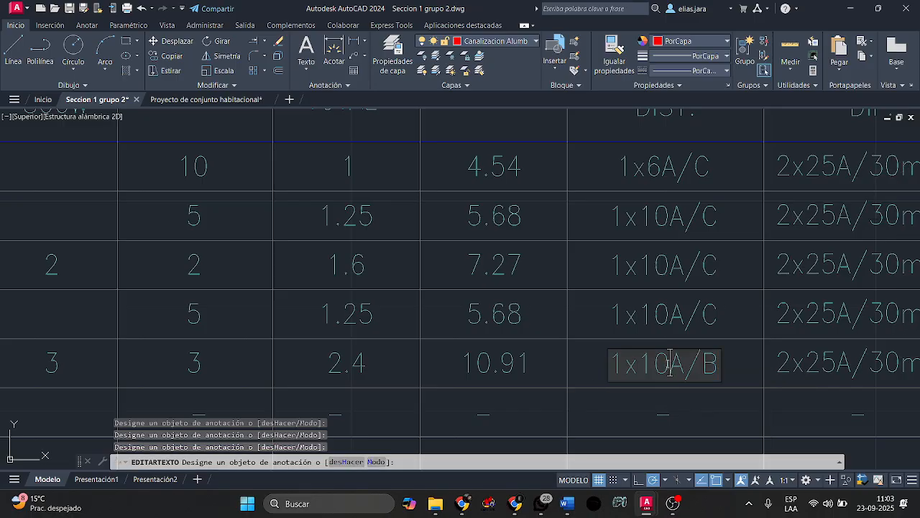
pyautogui.press('BackSpace')
pyautogui.write('6')
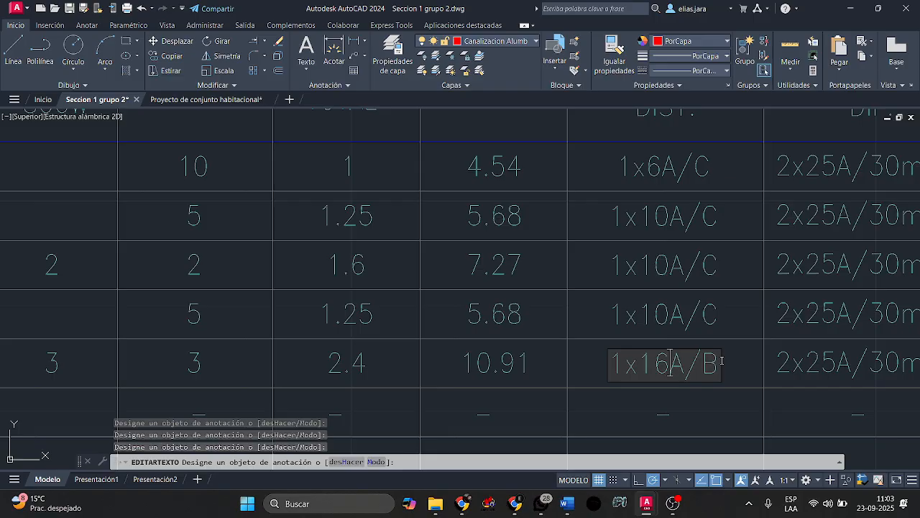
pyautogui.press('Right')
pyautogui.press('Right')
pyautogui.press('Right')
pyautogui.press('BackSpace')
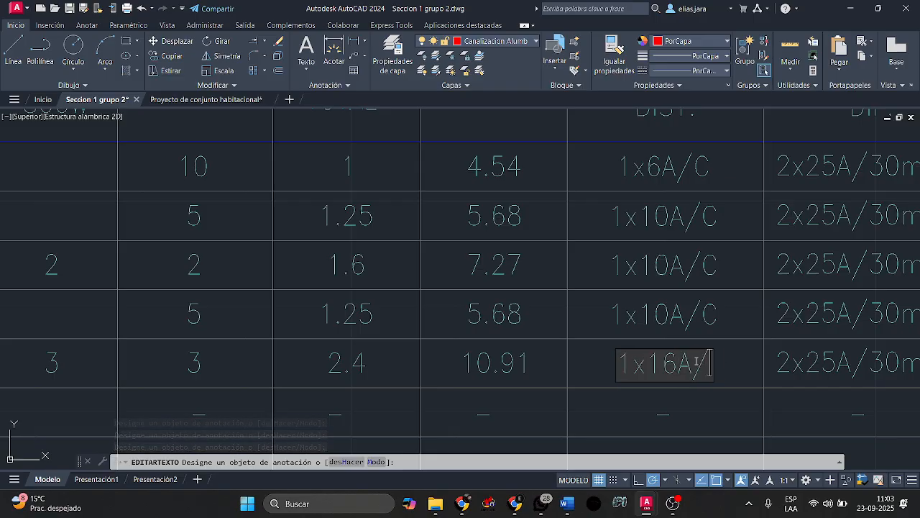
pyautogui.write('C')
pyautogui.click(751, 380)
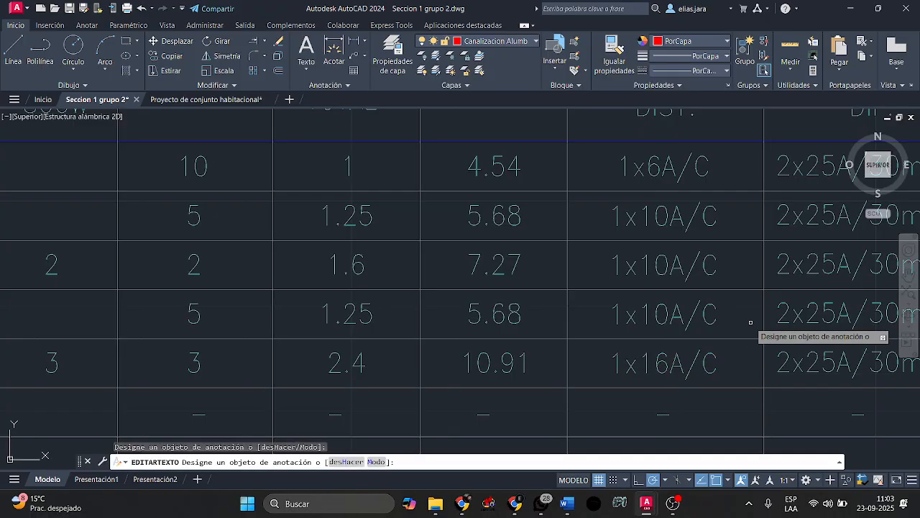
# Change the DISY. rating in the load table's TOTAL row to 2X40A/C.
pyautogui.moveTo(752, 307); pyautogui.dragTo(696, 320, button='middle')
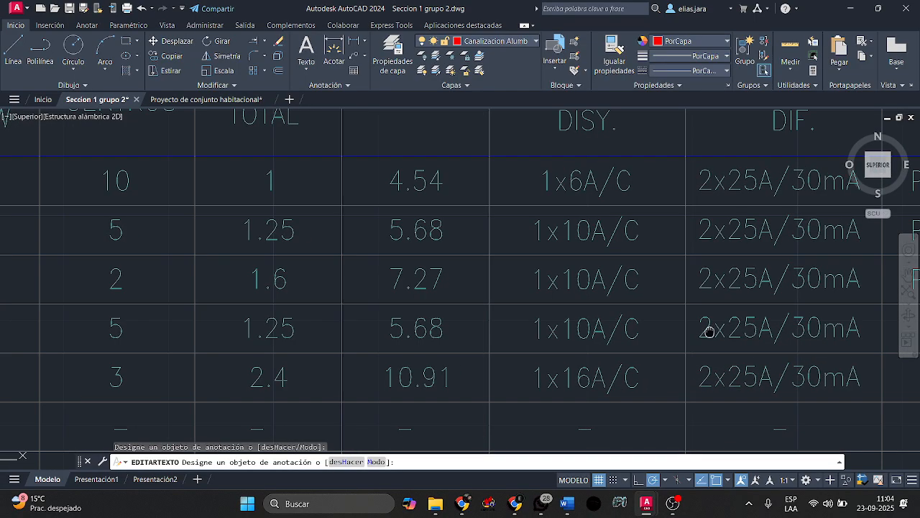
pyautogui.moveTo(705, 329); pyautogui.dragTo(553, 333, button='middle')
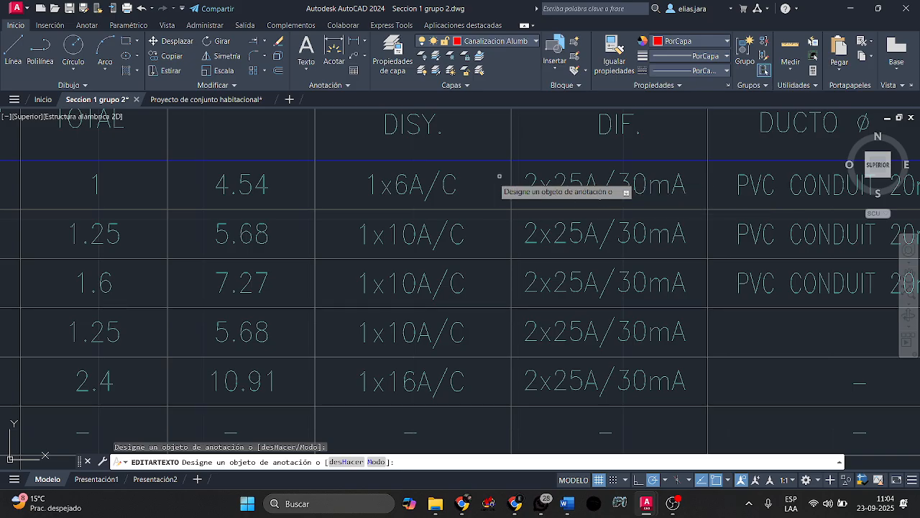
pyautogui.scroll(-4, 551, 323)
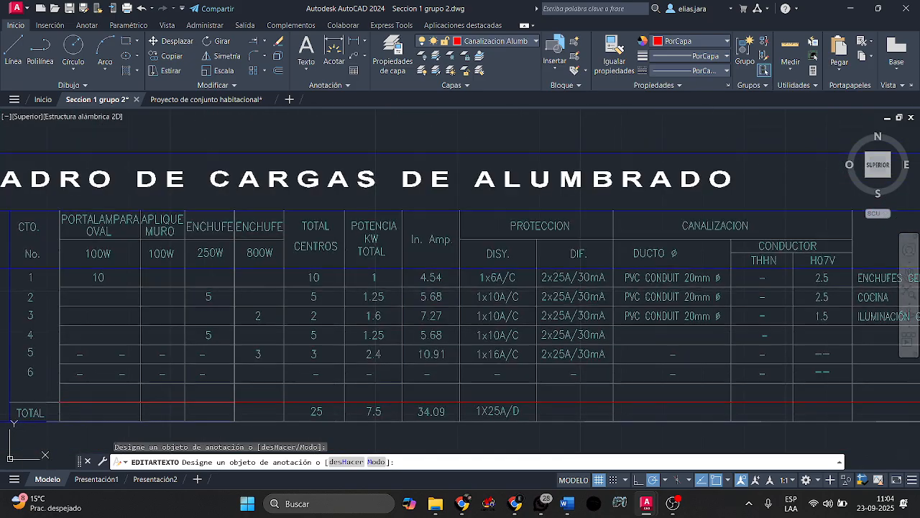
pyautogui.scroll(4, 526, 298)
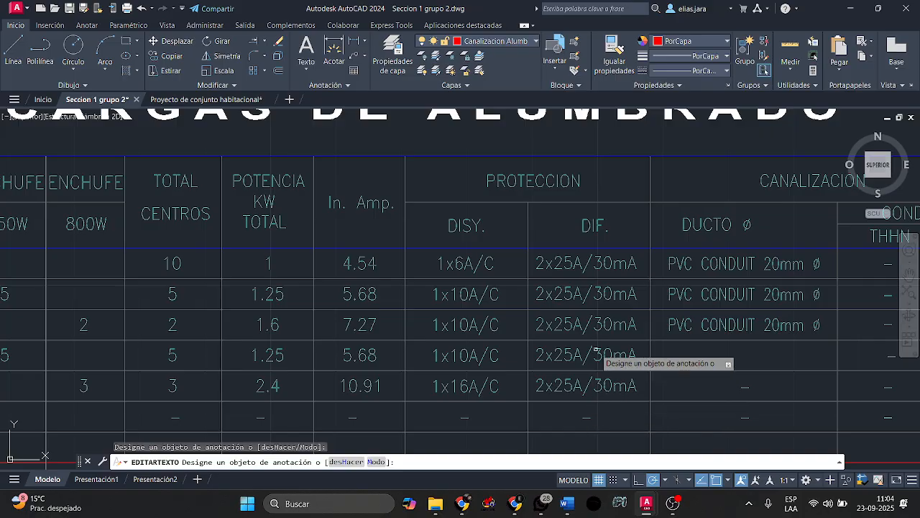
pyautogui.moveTo(579, 395); pyautogui.dragTo(596, 322, button='middle')
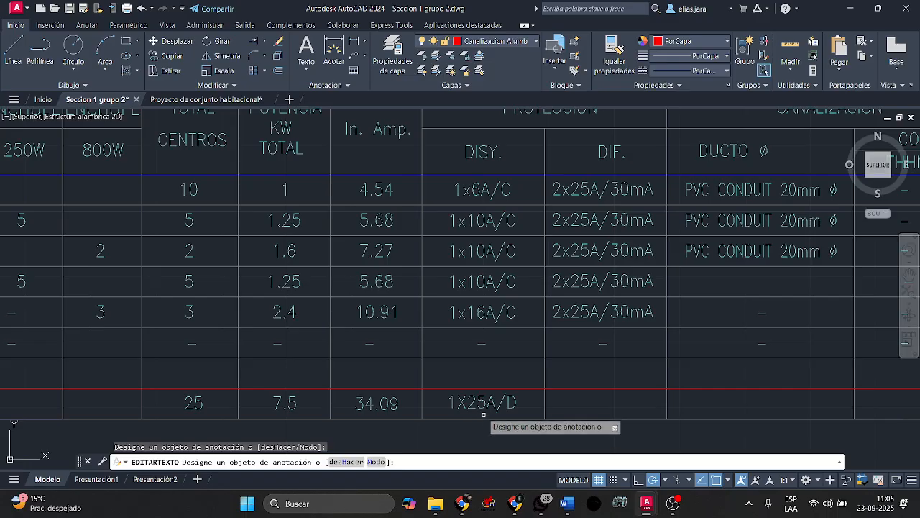
pyautogui.scroll(4, 464, 407)
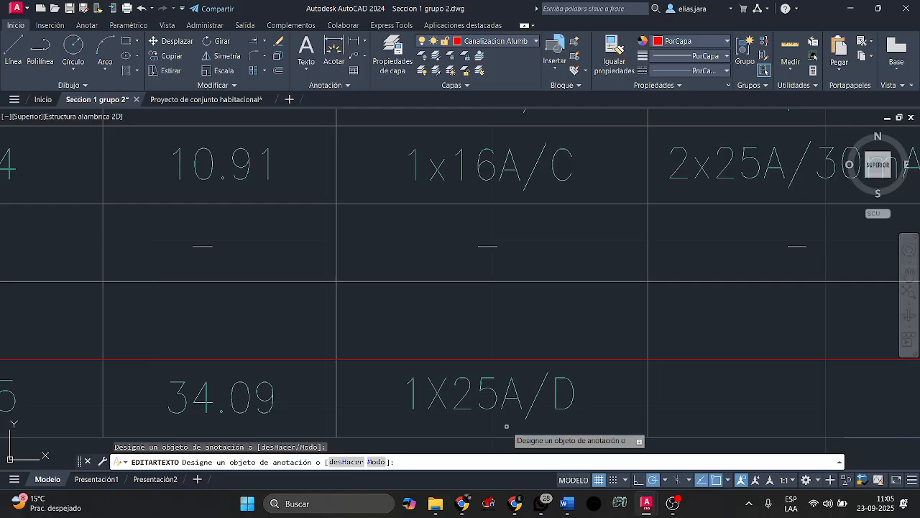
pyautogui.scroll(-4, 568, 316)
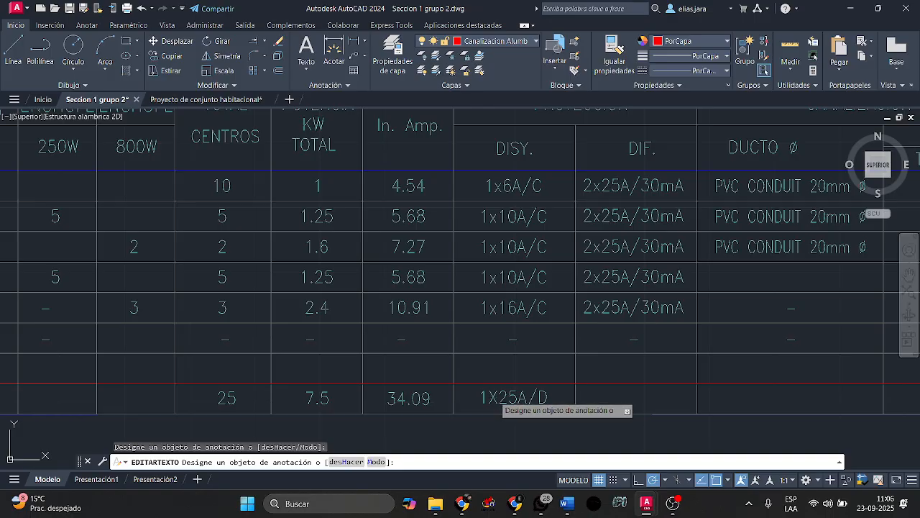
pyautogui.click(501, 403)
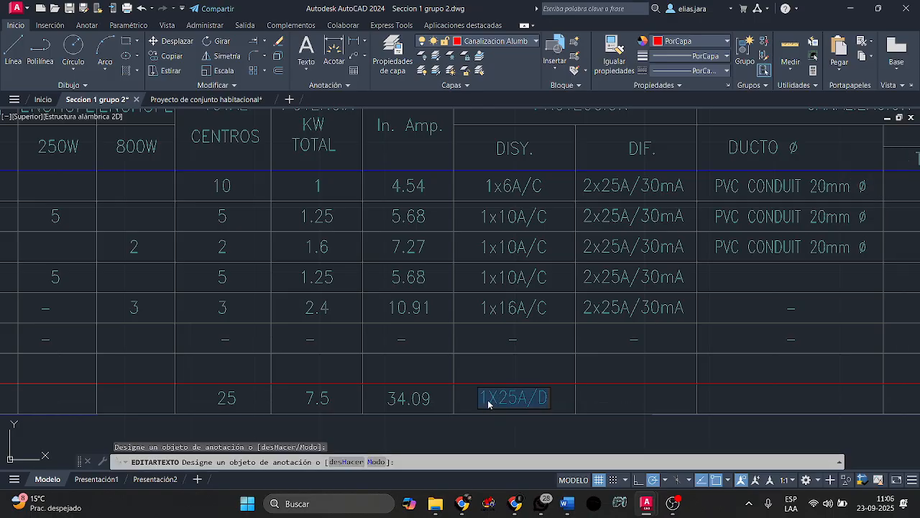
pyautogui.click(489, 405)
pyautogui.press('BackSpace')
pyautogui.write('2')
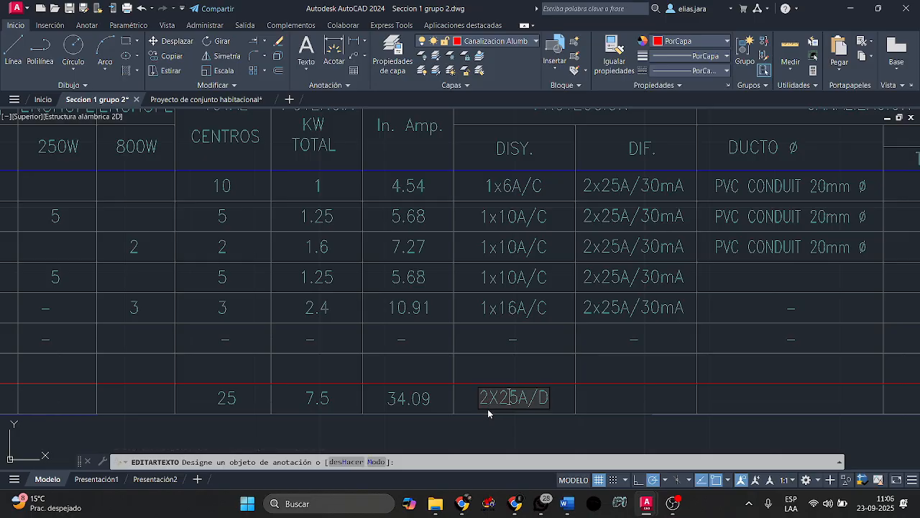
pyautogui.press('BackSpace')
pyautogui.press('BackSpace')
pyautogui.write('40')
pyautogui.press('Right')
pyautogui.press('BackSpace')
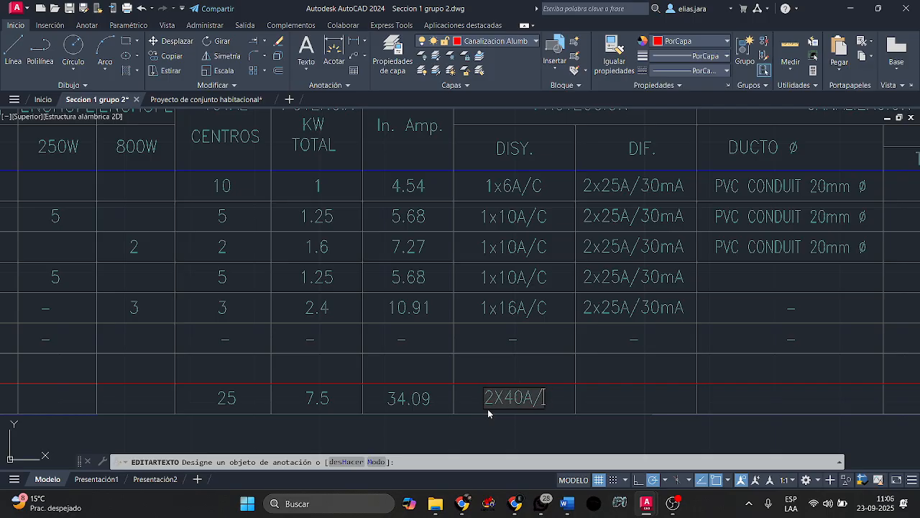
pyautogui.write('C')
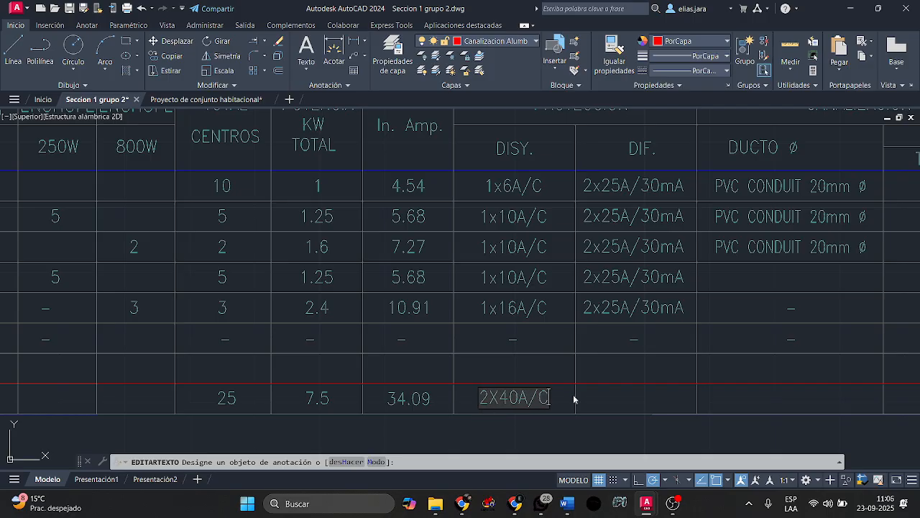
pyautogui.click(556, 430)
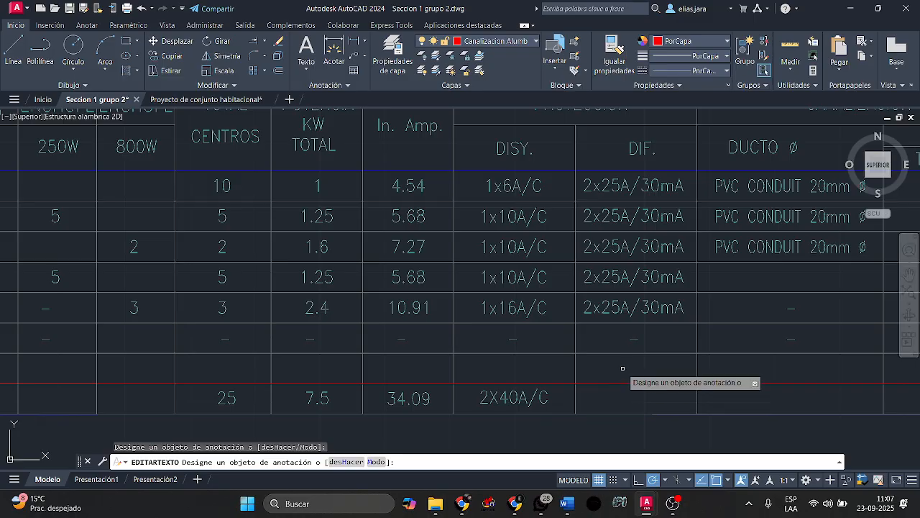
# Copy circuit 3's PVC CONDUIT 20mm ø text into the DUCTO cells of circuits 4 and 5.
pyautogui.moveTo(623, 368); pyautogui.dragTo(590, 374, button='middle')
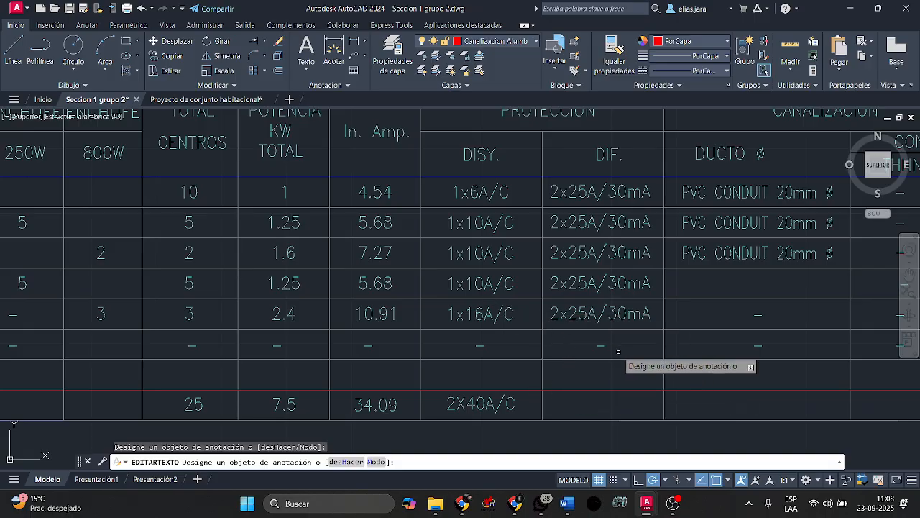
pyautogui.moveTo(620, 342); pyautogui.dragTo(540, 358, button='middle')
pyautogui.moveTo(494, 381); pyautogui.dragTo(571, 345, button='middle')
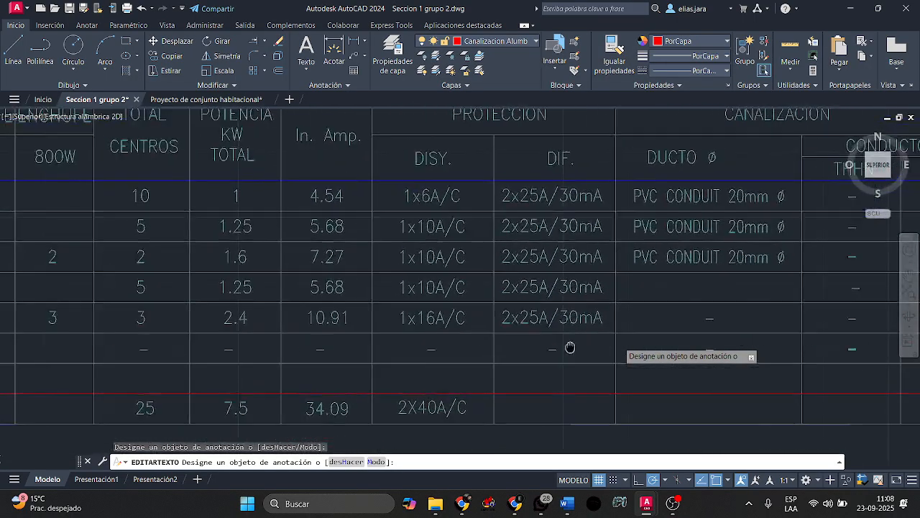
pyautogui.moveTo(664, 271); pyautogui.dragTo(418, 323, button='middle')
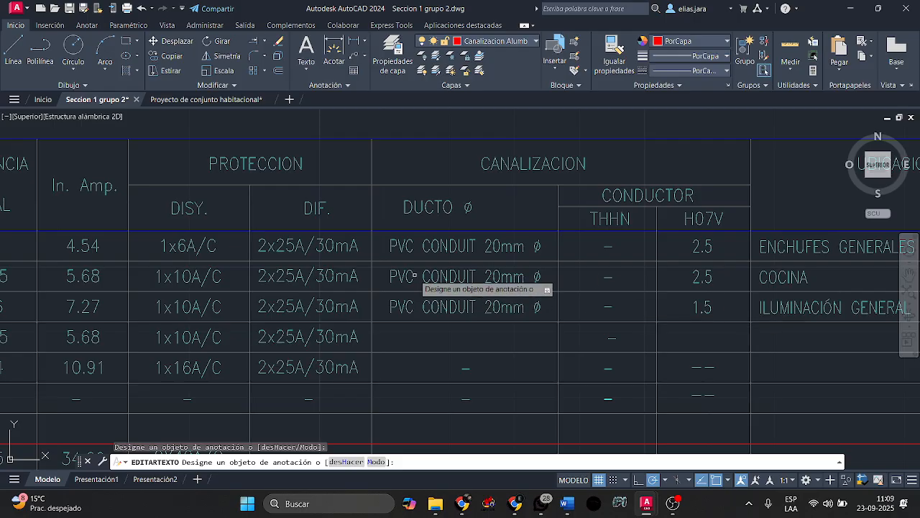
pyautogui.scroll(4, 415, 278)
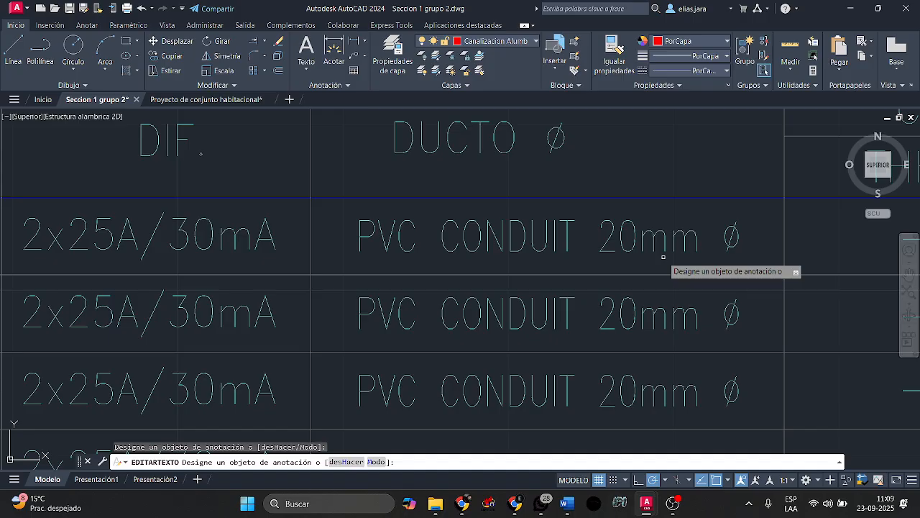
pyautogui.scroll(-5, 663, 257)
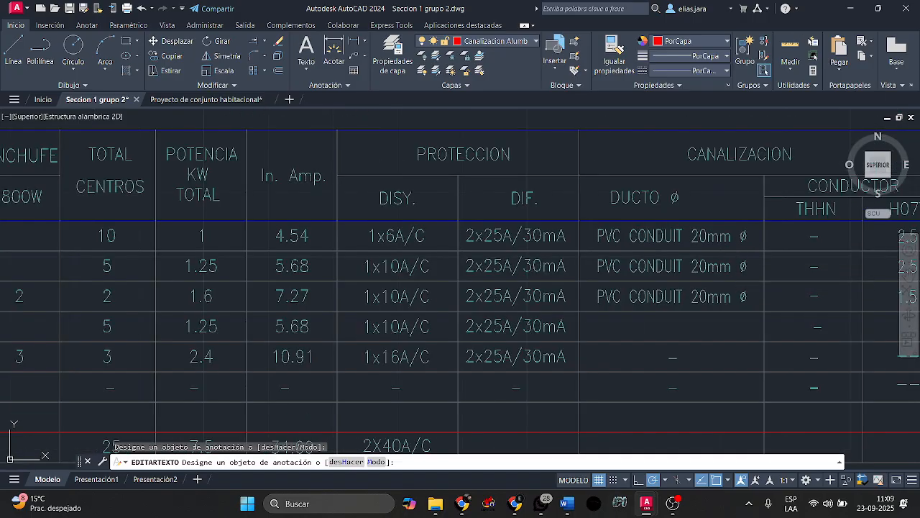
pyautogui.press('Escape')
pyautogui.click(680, 308)
pyautogui.click(558, 265)
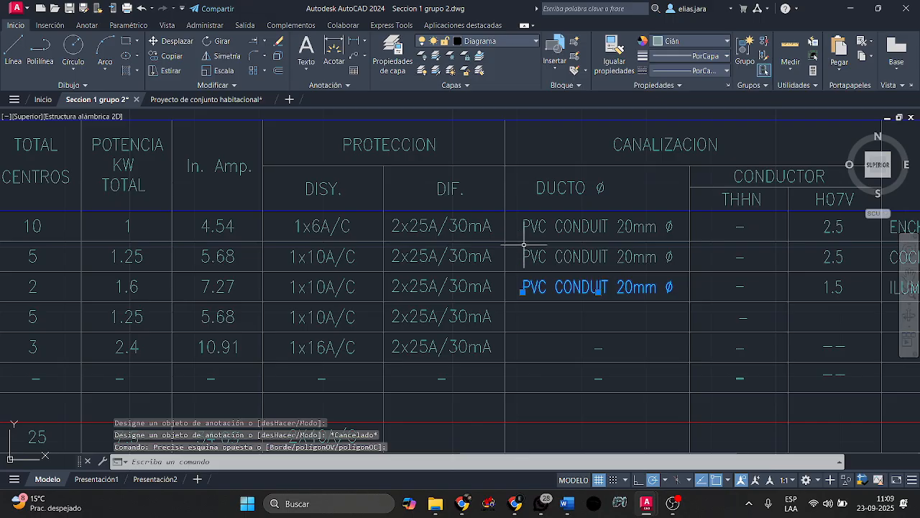
pyautogui.click(167, 56)
pyautogui.click(689, 302)
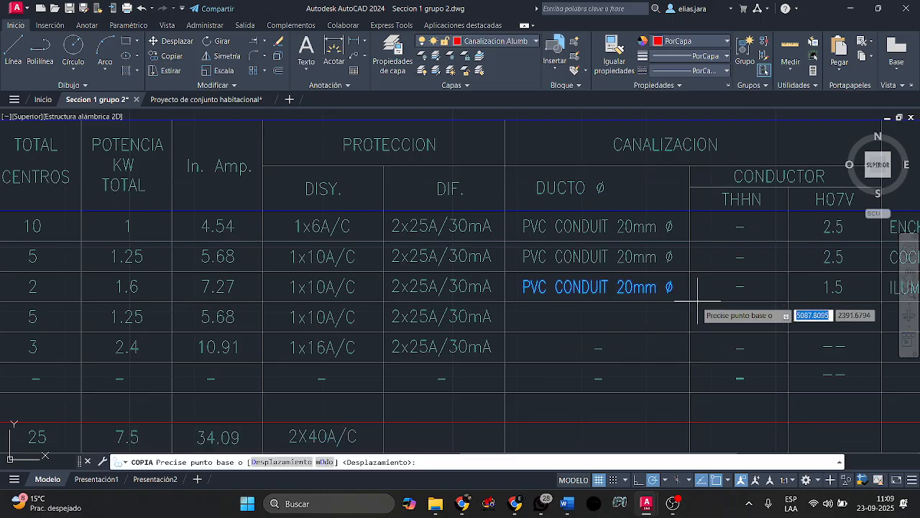
pyautogui.click(692, 331)
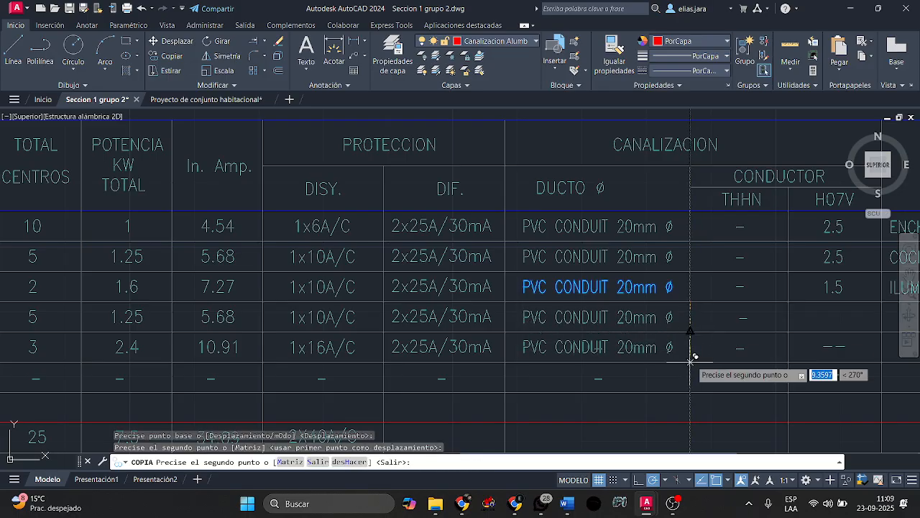
pyautogui.click(689, 363)
pyautogui.scroll(6, 598, 353)
pyautogui.press('Escape')
# Delete the dash overlapping circuit 5's DUCTO text and the dashes in its H07V cell.
pyautogui.click(590, 307)
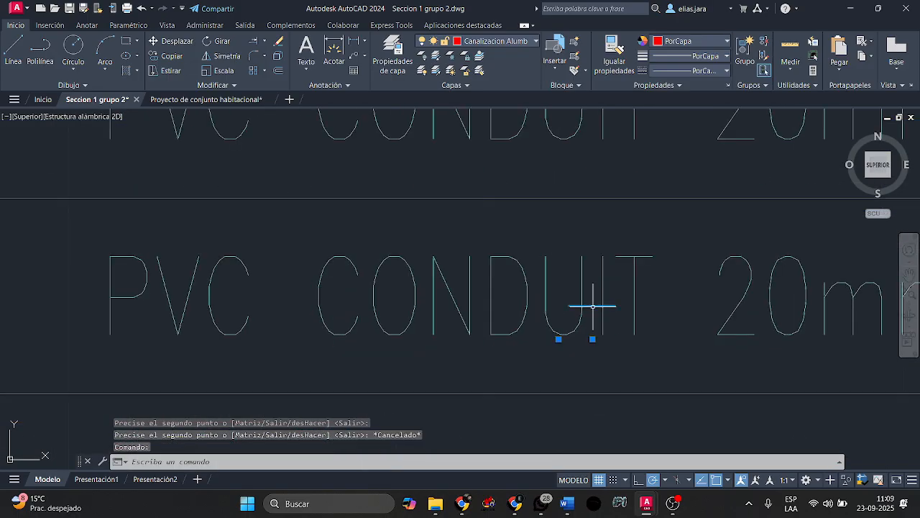
pyautogui.press('Delete')
pyautogui.scroll(-5, 606, 347)
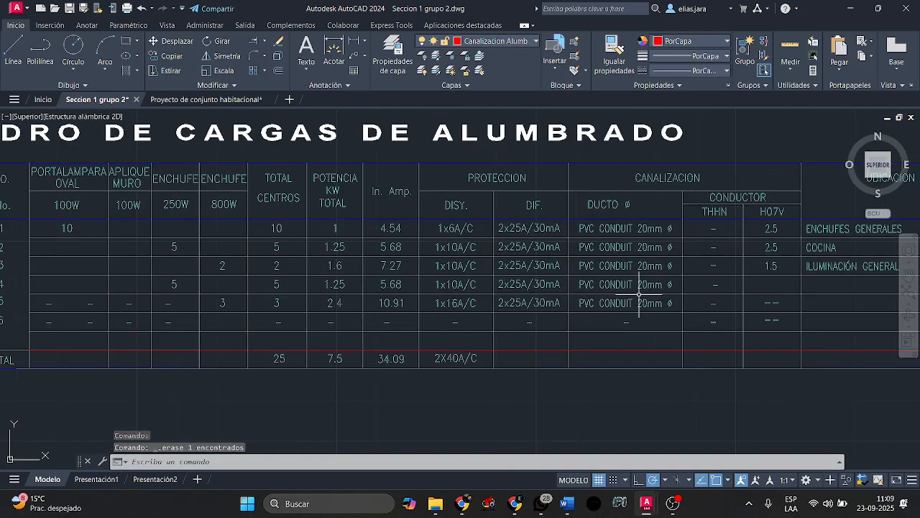
pyautogui.moveTo(737, 294); pyautogui.dragTo(617, 306, button='middle')
pyautogui.scroll(2, 617, 306)
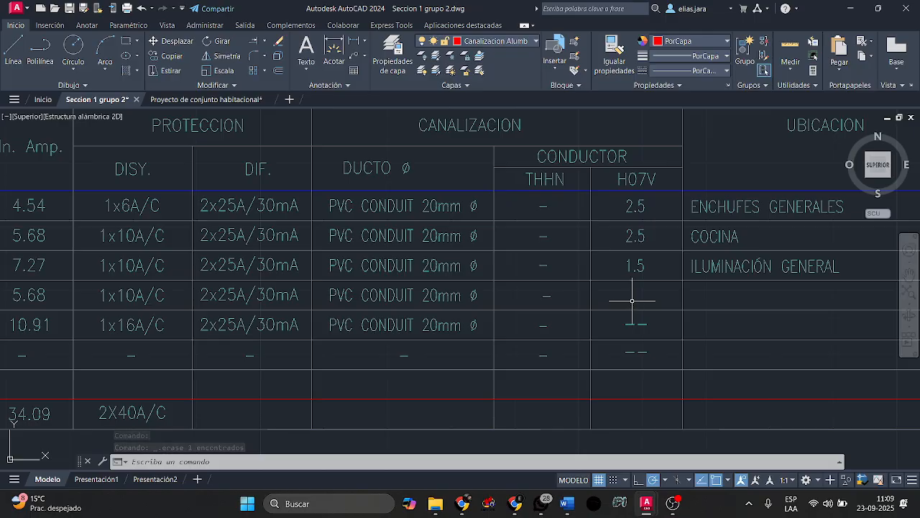
pyautogui.click(660, 333)
pyautogui.click(623, 318)
pyautogui.press('Delete')
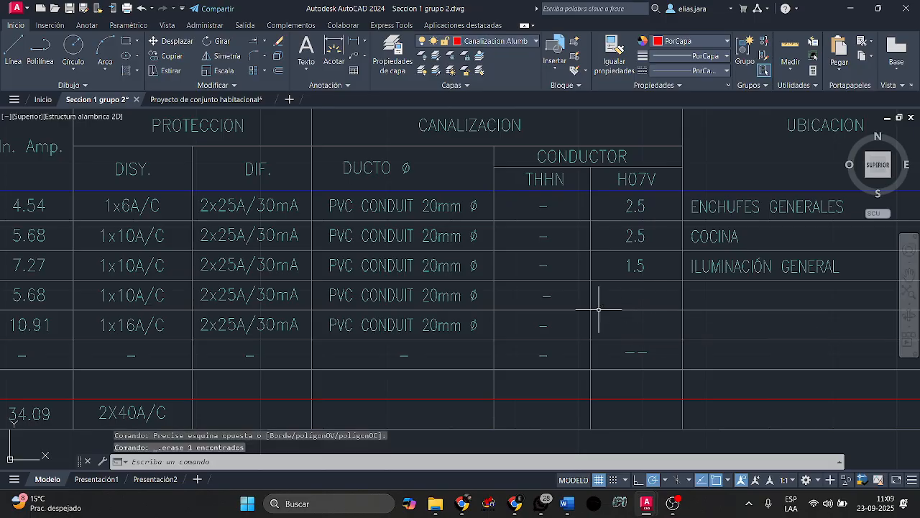
# Check the THHN and H07V conductor columns against the circuits' currents and breaker ratings in the load table.
pyautogui.scroll(5, 633, 199)
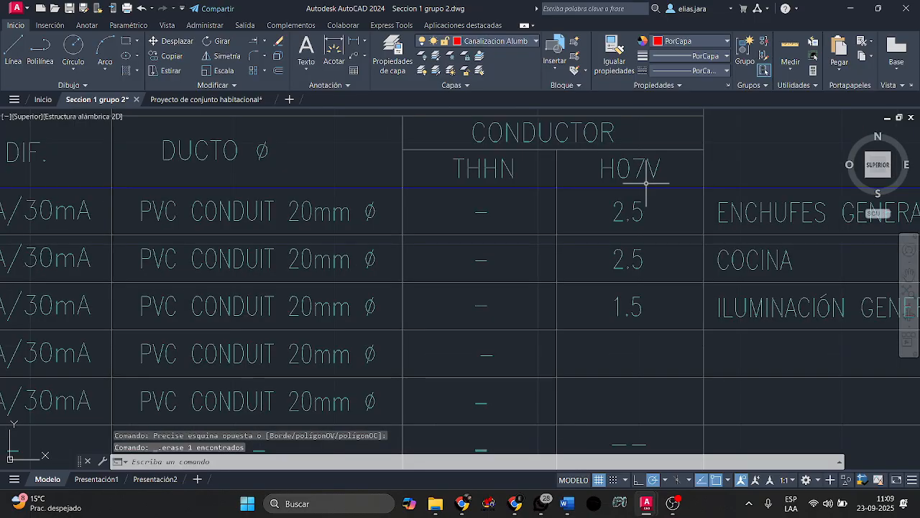
pyautogui.moveTo(632, 215); pyautogui.dragTo(460, 230, button='middle')
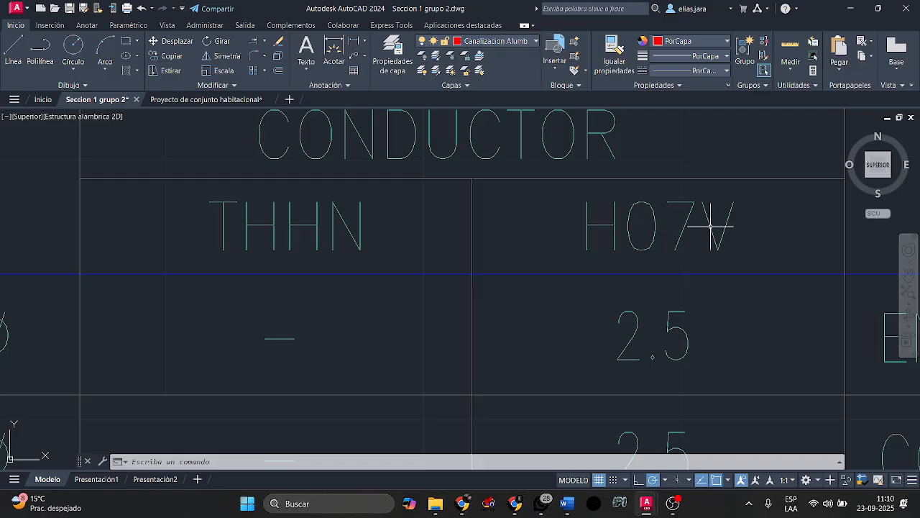
pyautogui.scroll(-3, 688, 234)
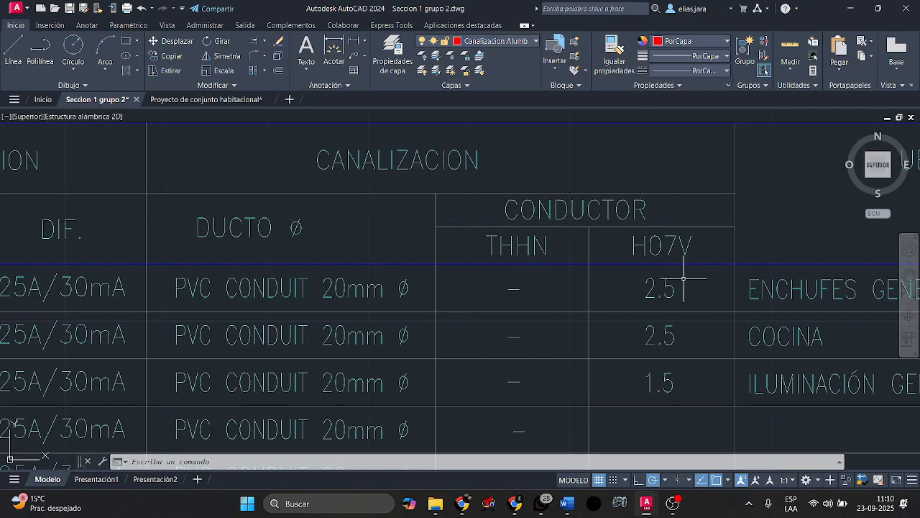
pyautogui.moveTo(693, 261); pyautogui.dragTo(601, 201, button='middle')
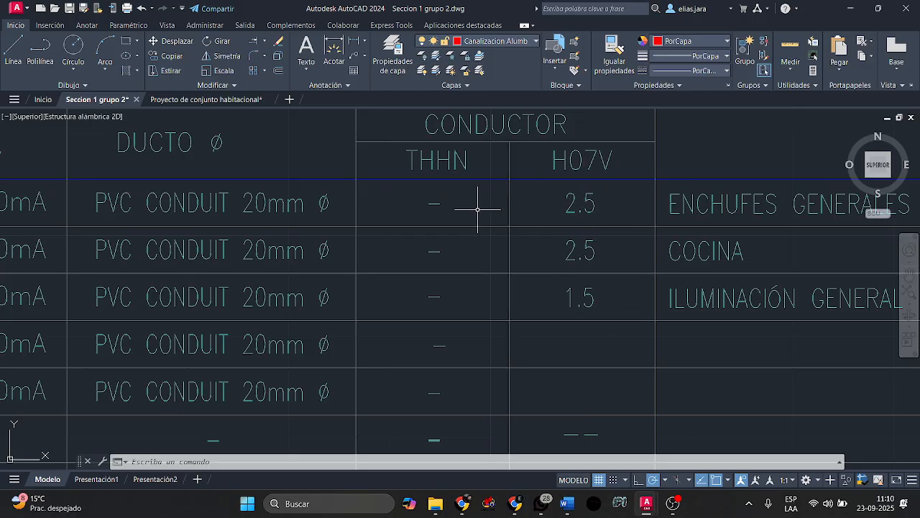
pyautogui.scroll(-2, 325, 206)
pyautogui.moveTo(292, 209); pyautogui.dragTo(792, 266, button='middle')
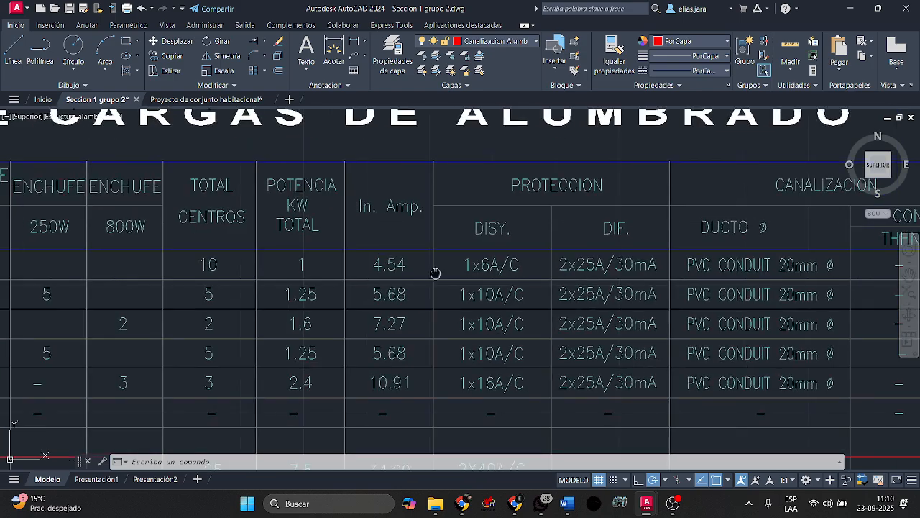
pyautogui.moveTo(435, 273); pyautogui.dragTo(650, 272, button='middle')
pyautogui.scroll(-2, 653, 272)
pyautogui.scroll(2, 466, 271)
pyautogui.moveTo(728, 264); pyautogui.dragTo(386, 249, button='middle')
pyautogui.moveTo(731, 248); pyautogui.dragTo(490, 245, button='middle')
pyautogui.moveTo(630, 248); pyautogui.dragTo(477, 247, button='middle')
# Set circuit 1's H07V conductor value to 1.5 in the load table.
pyautogui.scroll(4, 579, 244)
pyautogui.moveTo(564, 242); pyautogui.dragTo(607, 251, button='middle')
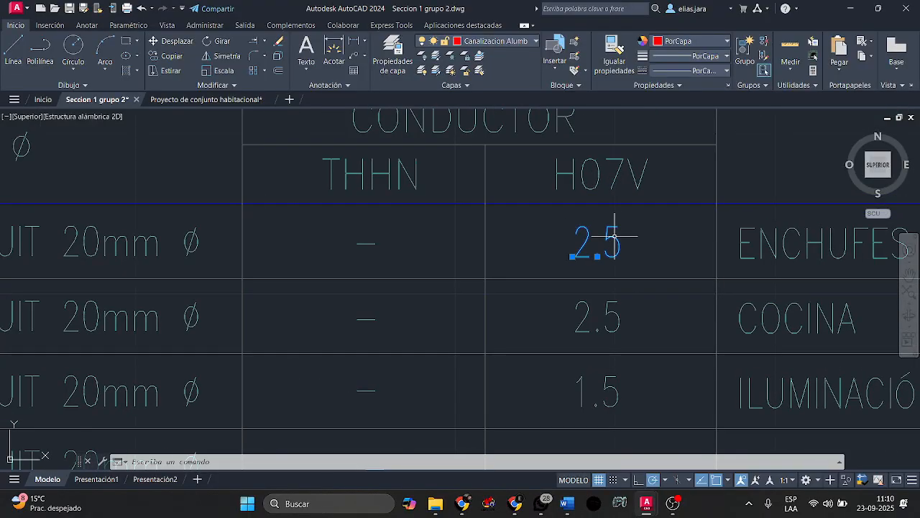
pyautogui.doubleClick(615, 237)
pyautogui.write('1.5')
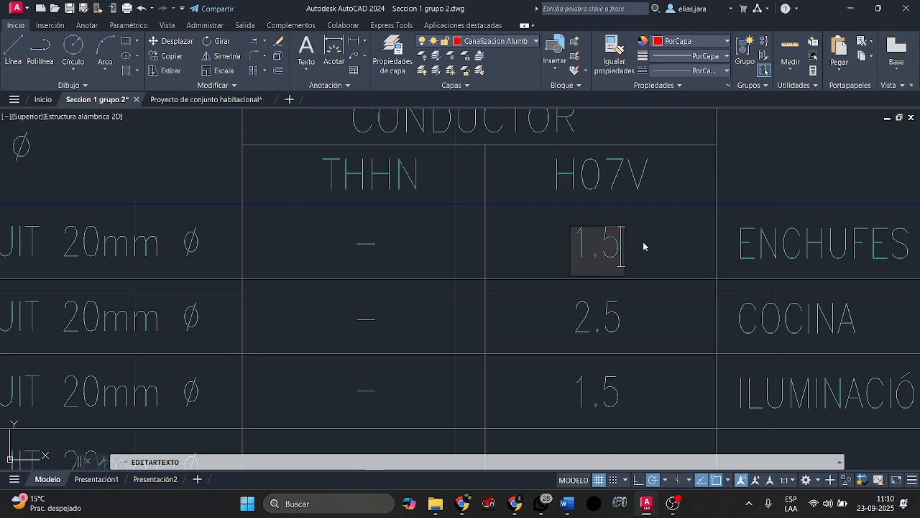
pyautogui.click(643, 247)
pyautogui.scroll(-3, 680, 374)
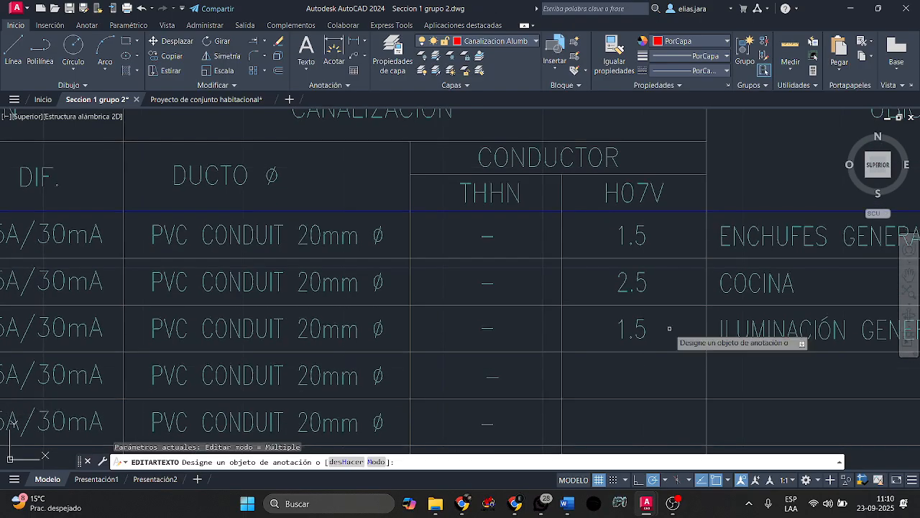
pyautogui.press('Escape')
# Delete the H07V conductor value in circuit 3's row of the load table.
pyautogui.scroll(4, 665, 332)
pyautogui.click(648, 346)
pyautogui.click(558, 304)
pyautogui.press('Delete')
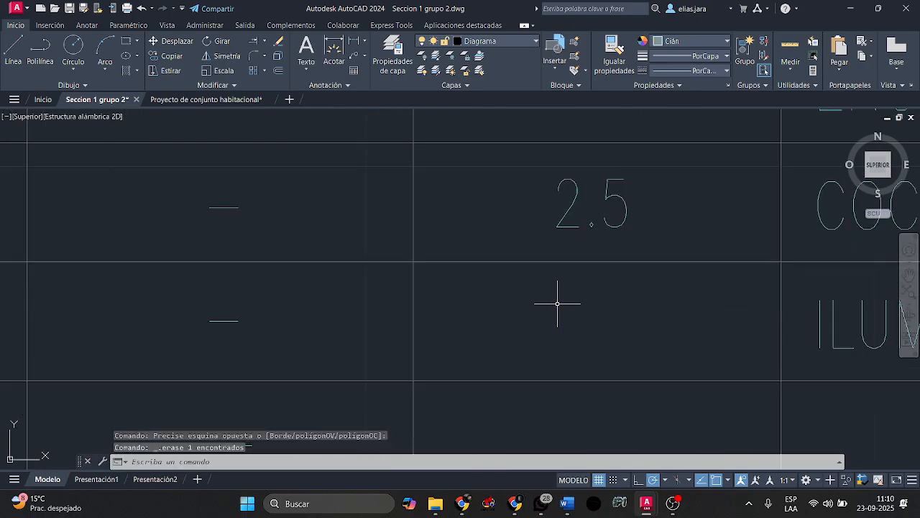
pyautogui.scroll(-5, 601, 277)
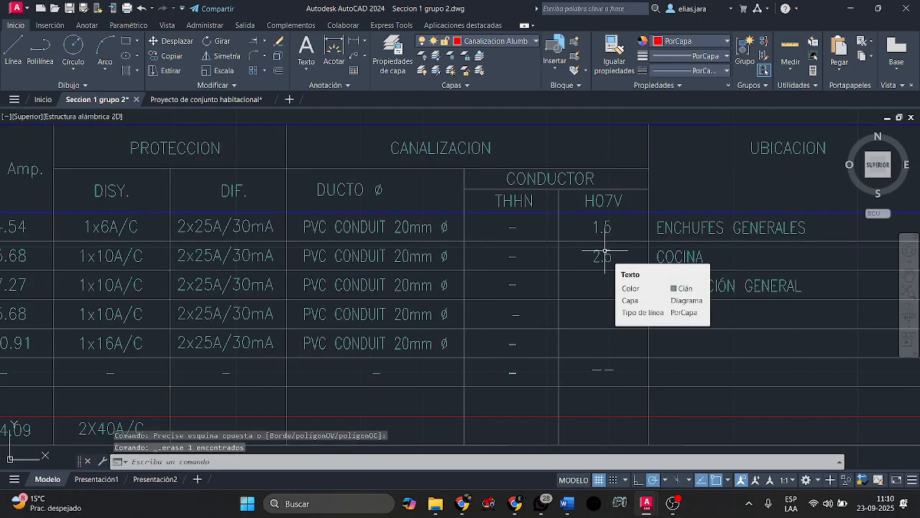
# Copy circuit 2's 2.5 conductor text into the H07V cells of circuits 3, 4 and 5.
pyautogui.scroll(2, 605, 251)
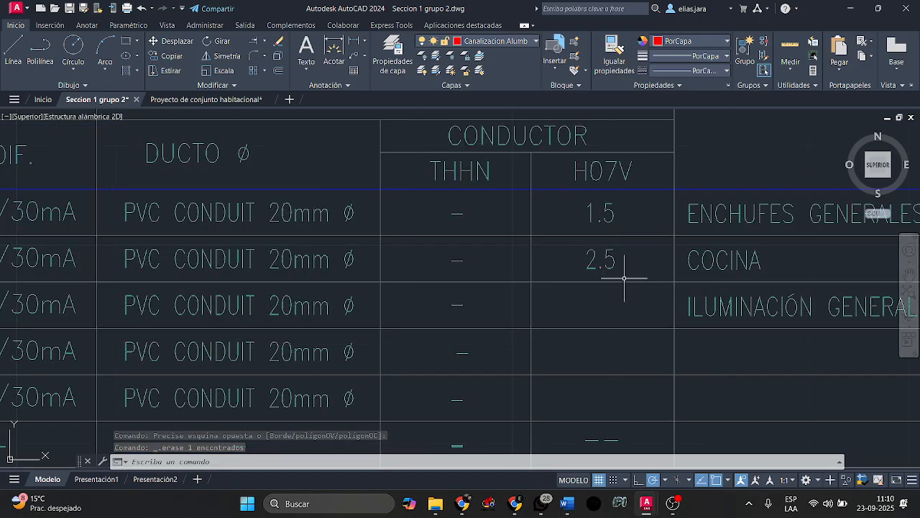
pyautogui.click(617, 262)
pyautogui.click(584, 248)
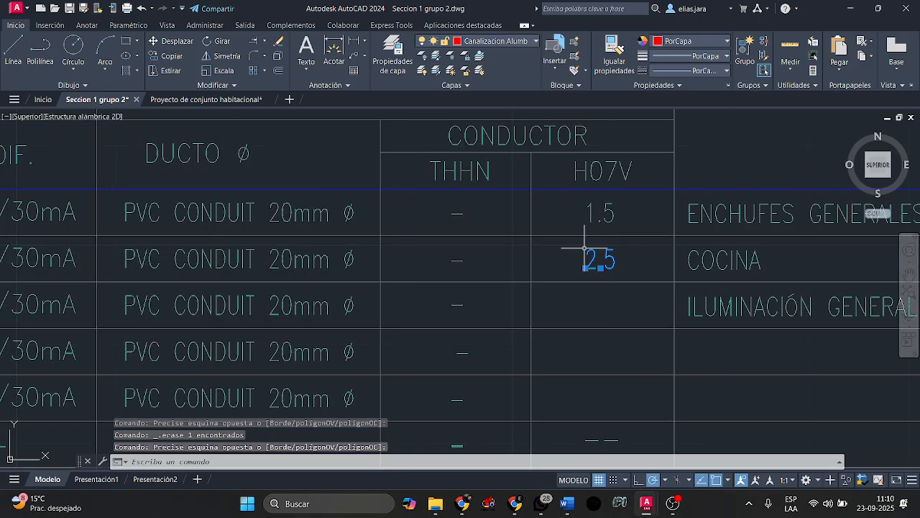
pyautogui.click(167, 55)
pyautogui.click(674, 281)
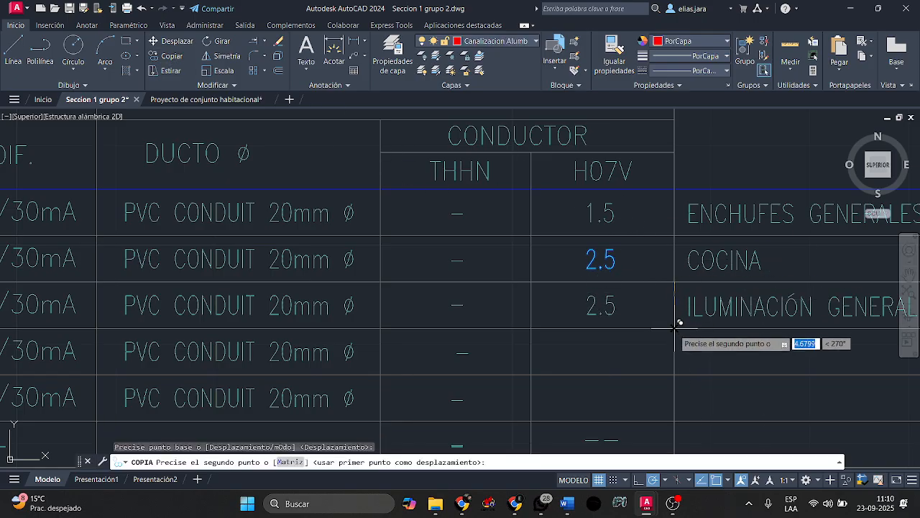
pyautogui.click(675, 328)
pyautogui.click(675, 374)
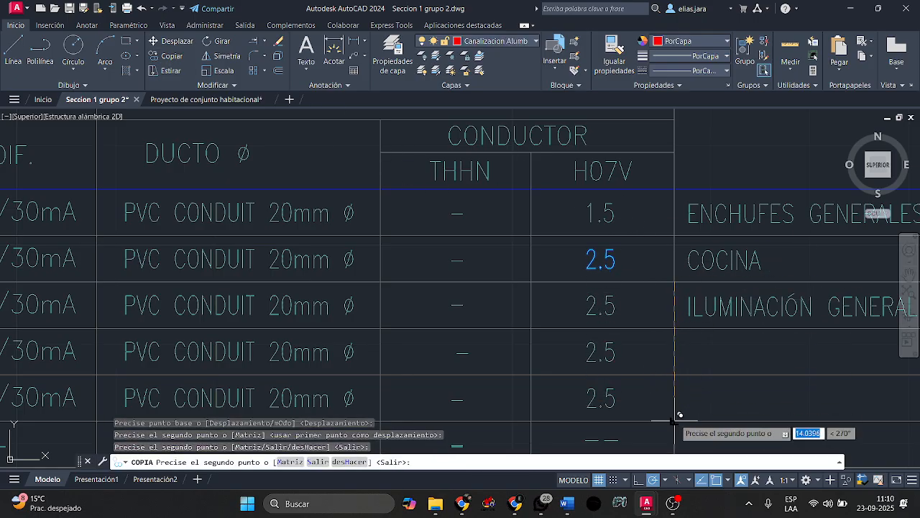
pyautogui.click(675, 419)
pyautogui.press('Escape')
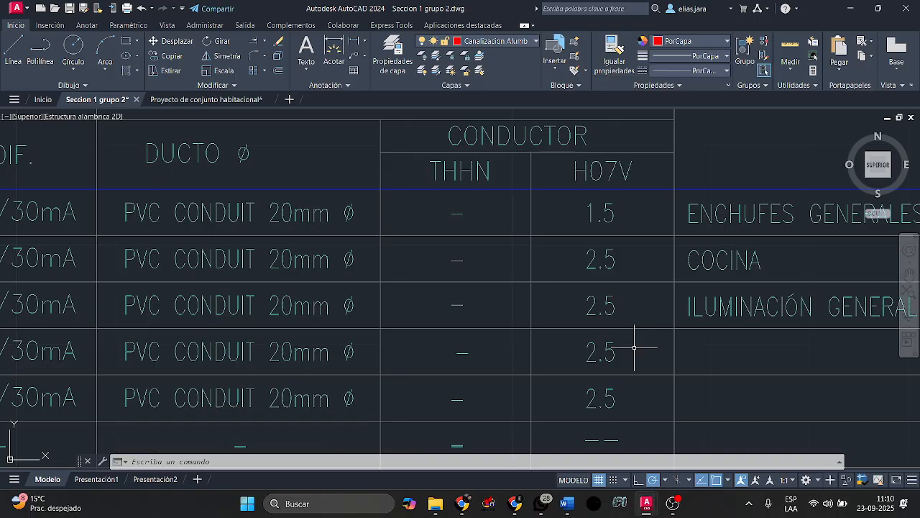
# Review the load table's circuit rows across the loads, protections, ducts, conductors and UBICACION columns.
pyautogui.scroll(-2, 472, 338)
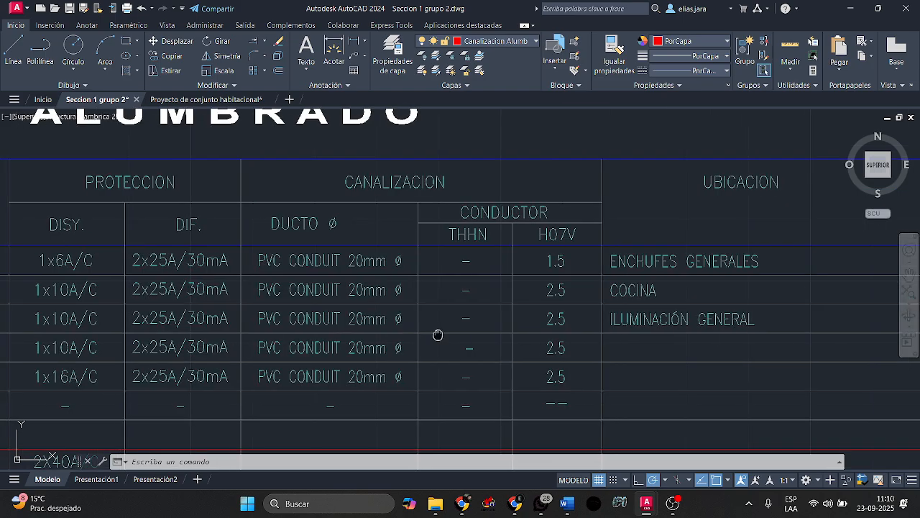
pyautogui.scroll(2, 724, 304)
pyautogui.scroll(-3, 683, 313)
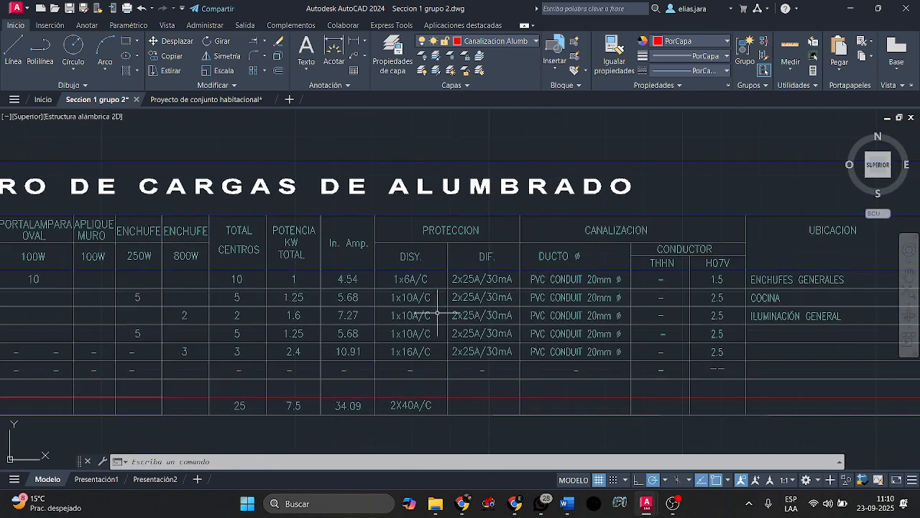
pyautogui.moveTo(653, 316); pyautogui.dragTo(591, 329, button='middle')
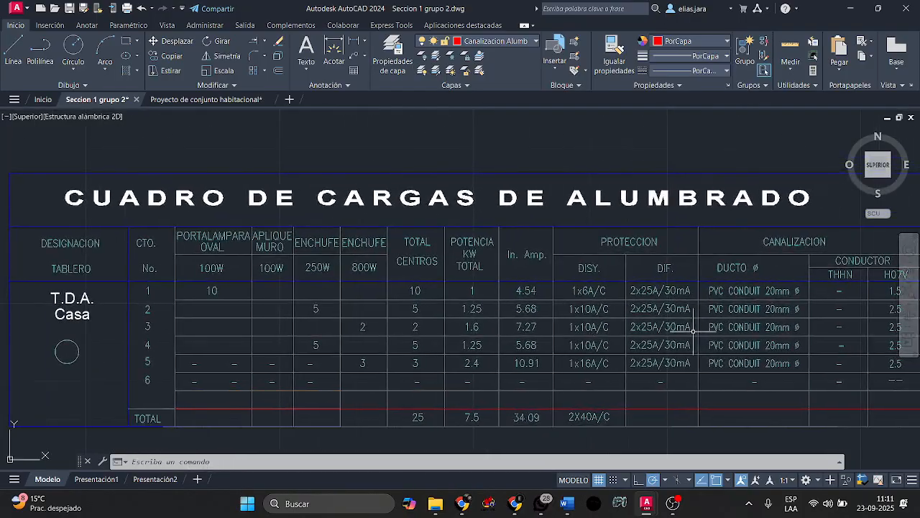
pyautogui.moveTo(717, 328); pyautogui.dragTo(327, 325, button='middle')
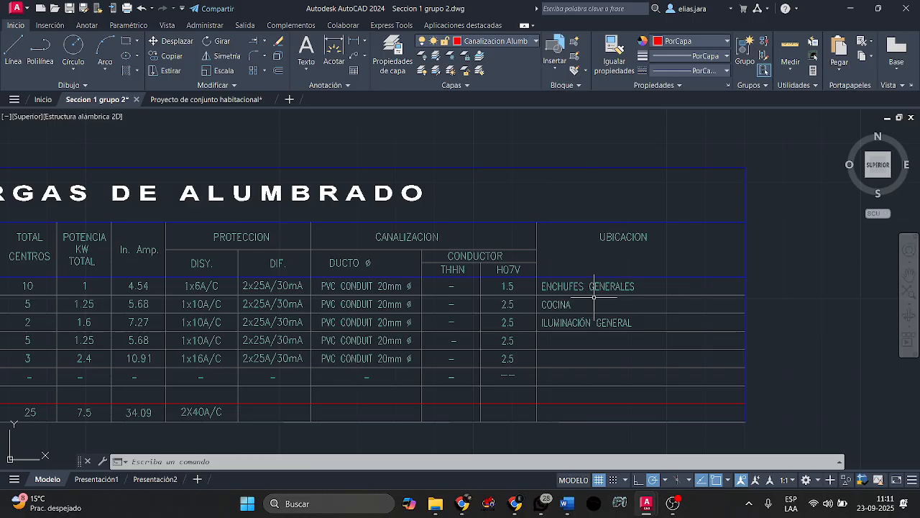
pyautogui.scroll(2, 596, 291)
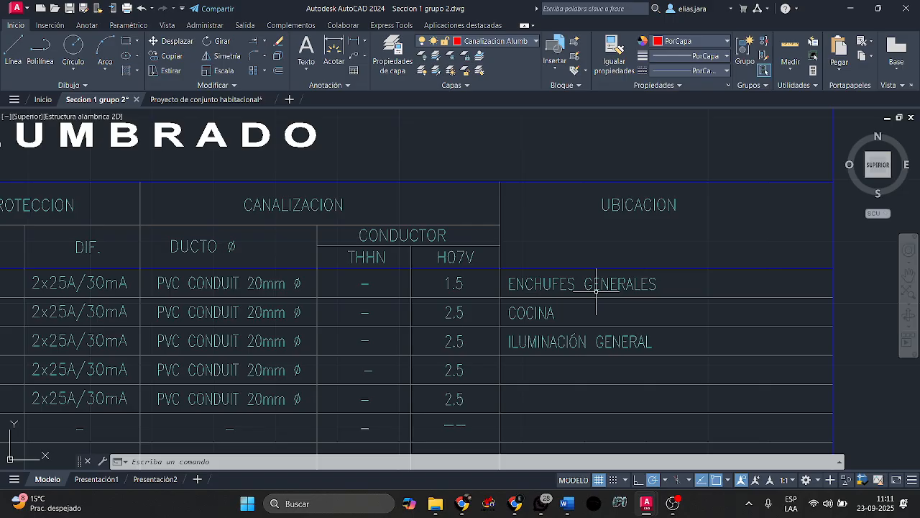
pyautogui.moveTo(207, 320); pyautogui.dragTo(596, 315, button='middle')
pyautogui.moveTo(336, 330); pyautogui.dragTo(661, 323, button='middle')
pyautogui.moveTo(336, 324); pyautogui.dragTo(477, 335, button='middle')
pyautogui.moveTo(719, 332)
pyautogui.mouseDown(button='middle')
pyautogui.moveTo(536, 328)
pyautogui.moveTo(589, 320)
pyautogui.mouseUp(button='middle')
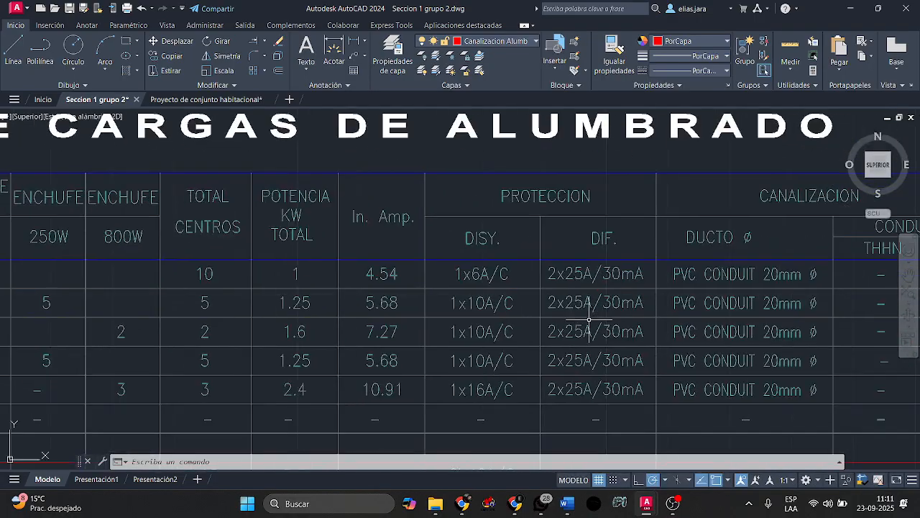
pyautogui.moveTo(664, 330); pyautogui.dragTo(363, 330, button='middle')
pyautogui.moveTo(631, 318); pyautogui.dragTo(472, 327, button='middle')
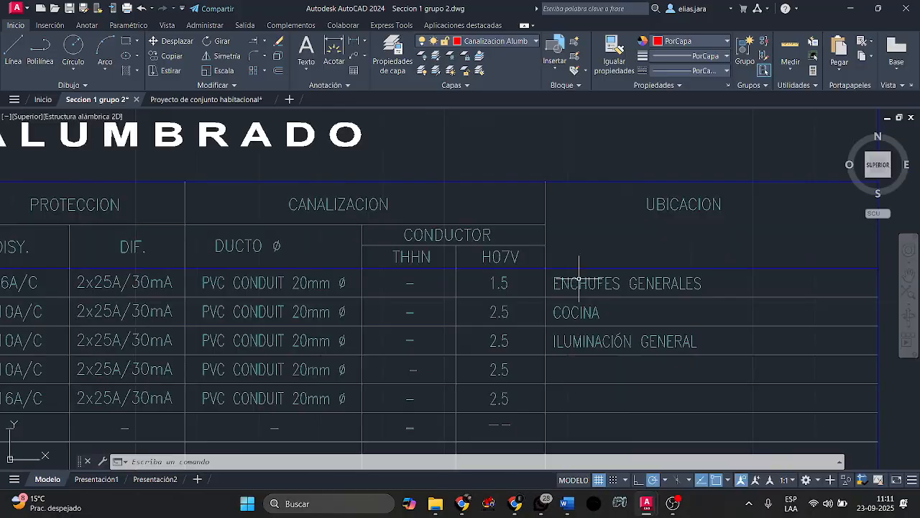
# Change circuit 1's UBICACION text to ILUMINACIÓN GENERAL.
pyautogui.doubleClick(608, 283)
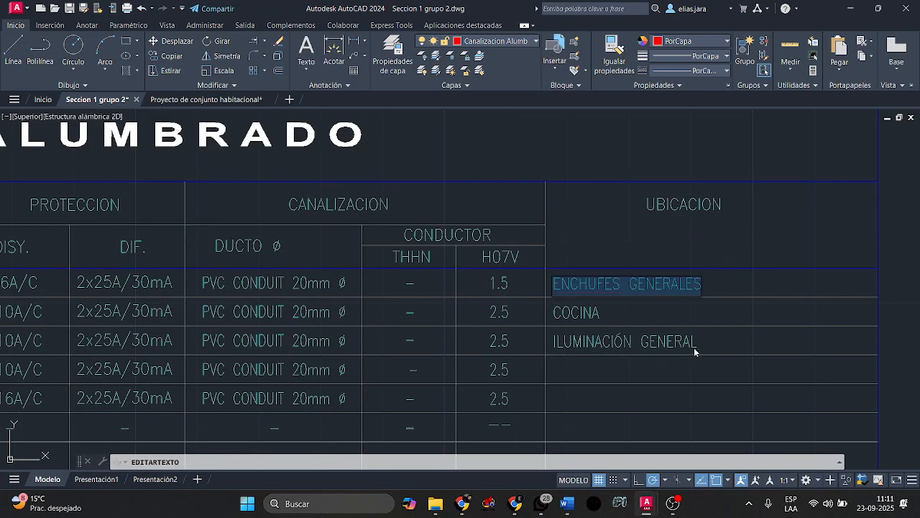
pyautogui.press('BackSpace')
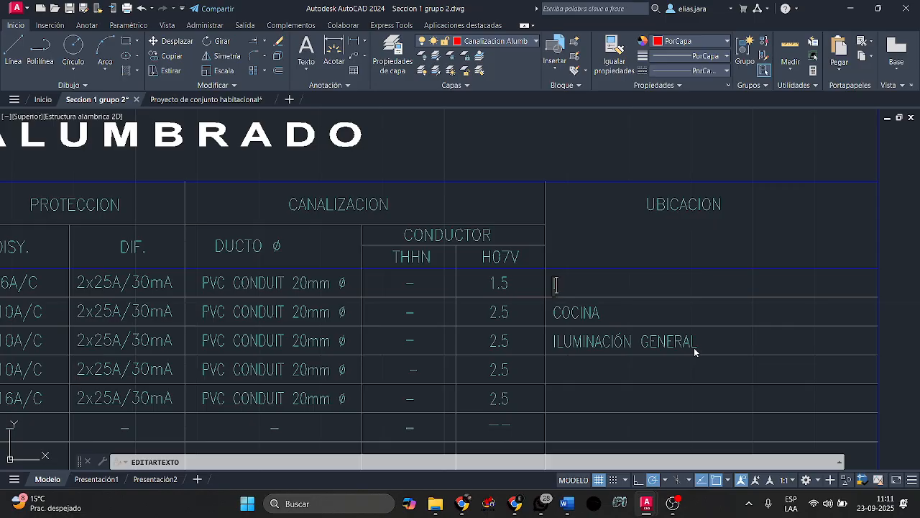
pyautogui.write('ILUMINACI')
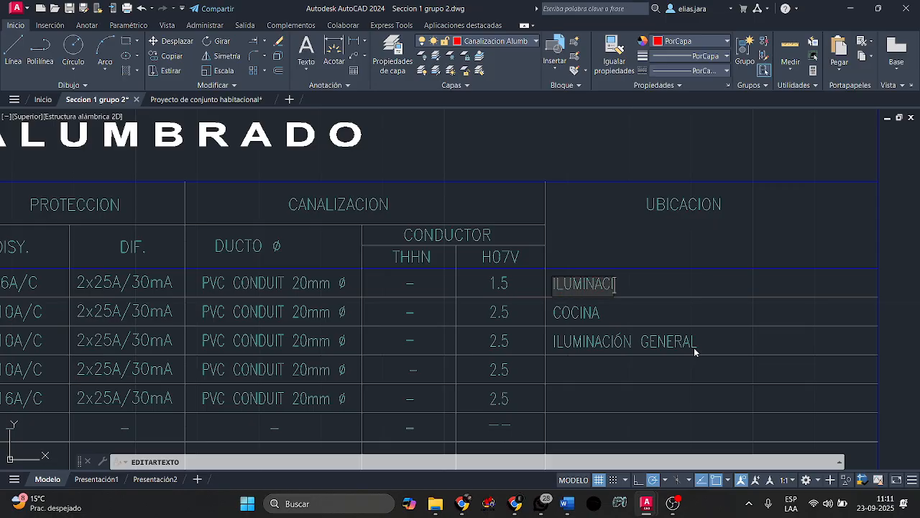
pyautogui.write('ÓN GENERAL')
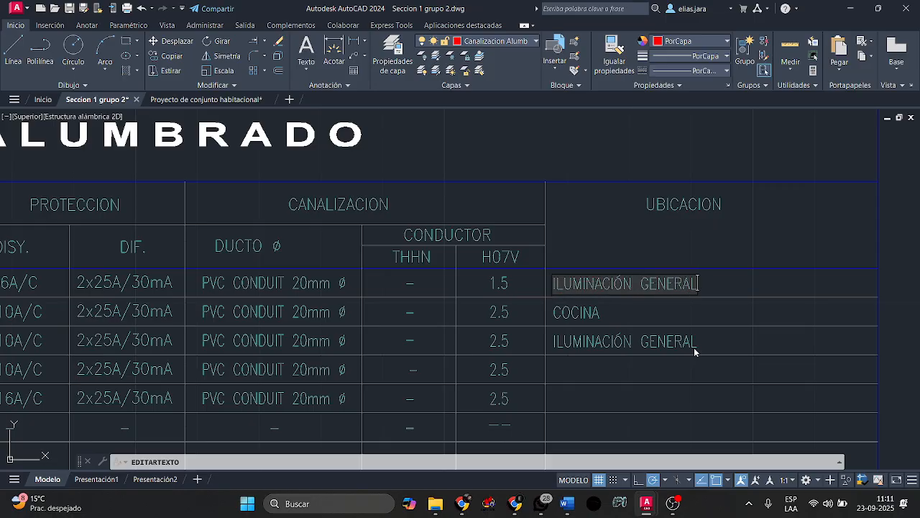
# Finish editing the first circuit's UBICACION entry as ILUMINACIÓN GENERAL.
pyautogui.press('Return')
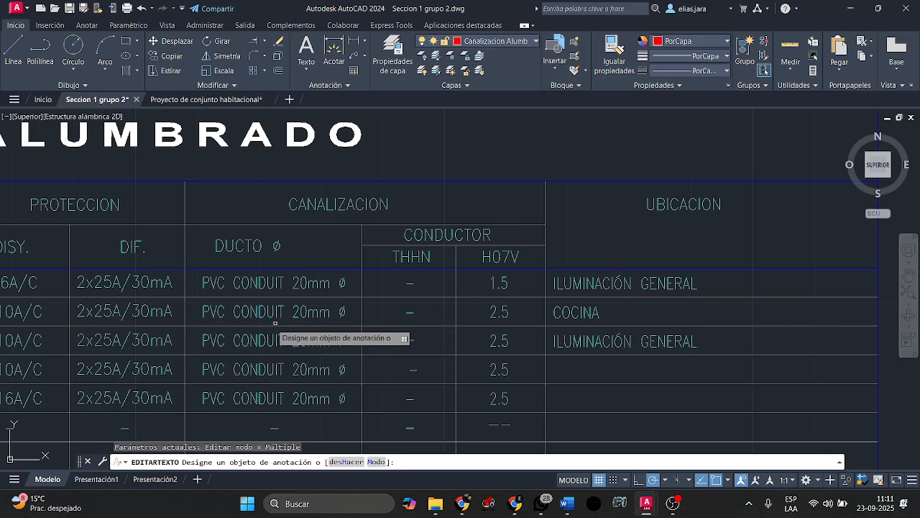
# Examine the load table's outlet columns and the first-floor plan to identify which rooms the second circuit serves.
pyautogui.scroll(-4, 349, 324)
pyautogui.moveTo(259, 312); pyautogui.dragTo(545, 262, button='middle')
pyautogui.scroll(4, 372, 287)
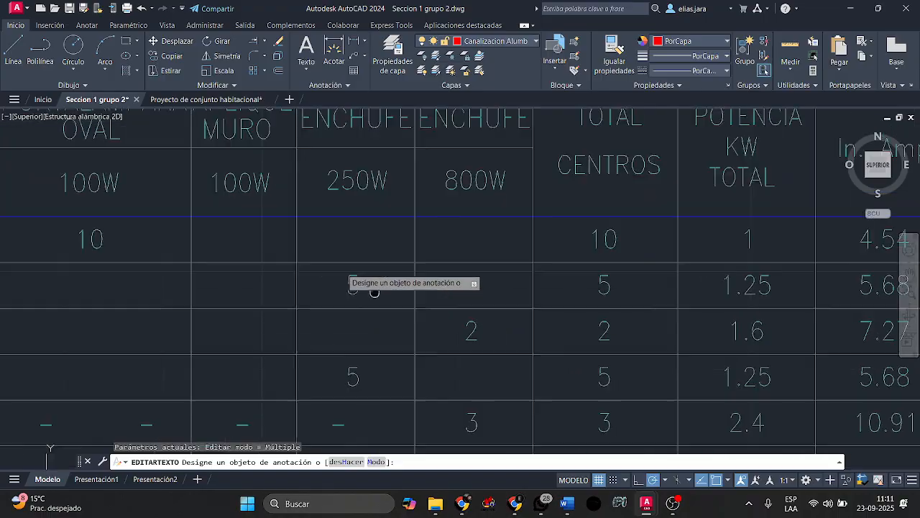
pyautogui.scroll(-8, 431, 318)
pyautogui.scroll(3, 587, 222)
pyautogui.scroll(3, 372, 247)
pyautogui.moveTo(463, 366); pyautogui.dragTo(433, 290, button='middle')
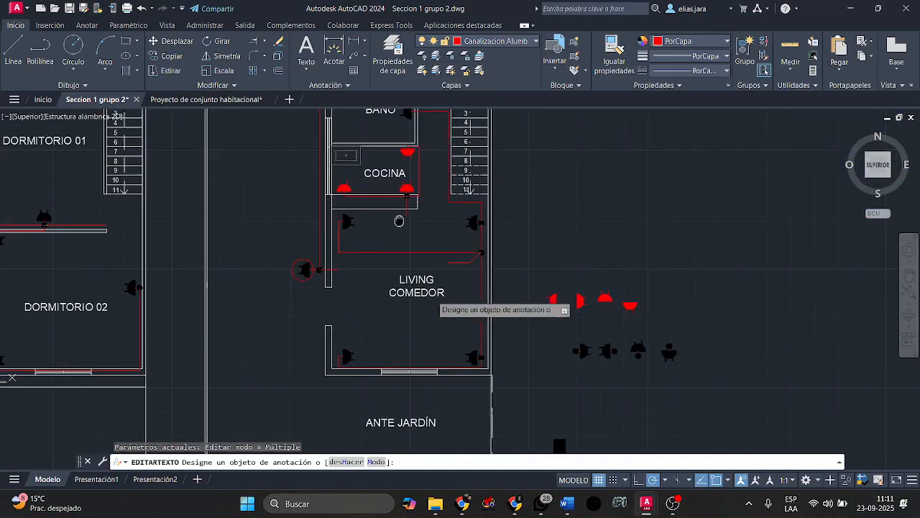
pyautogui.moveTo(453, 229); pyautogui.dragTo(455, 353, button='middle')
pyautogui.scroll(-6, 404, 239)
pyautogui.moveTo(739, 262); pyautogui.dragTo(100, 249, button='middle')
pyautogui.moveTo(381, 255); pyautogui.dragTo(717, 241, button='middle')
pyautogui.scroll(2, 401, 202)
pyautogui.scroll(10, 400, 204)
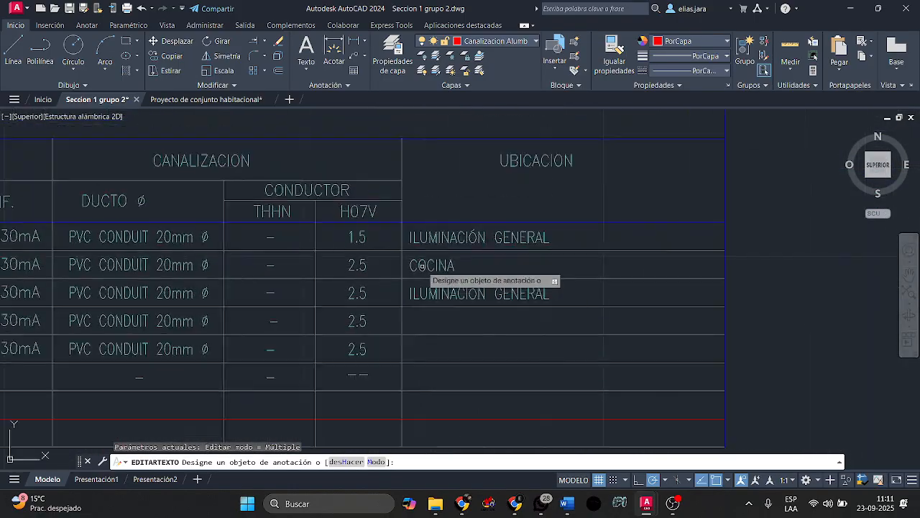
# Replace the second circuit's UBICACION text COCINA with LIVING-COMEDOR, BAÑO.
pyautogui.click(431, 264)
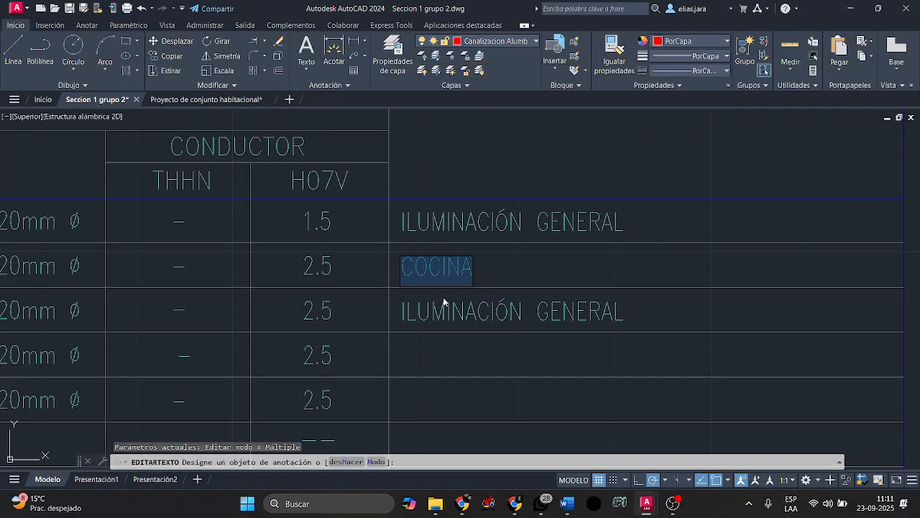
pyautogui.press('BackSpace')
pyautogui.write('LIVIN-')
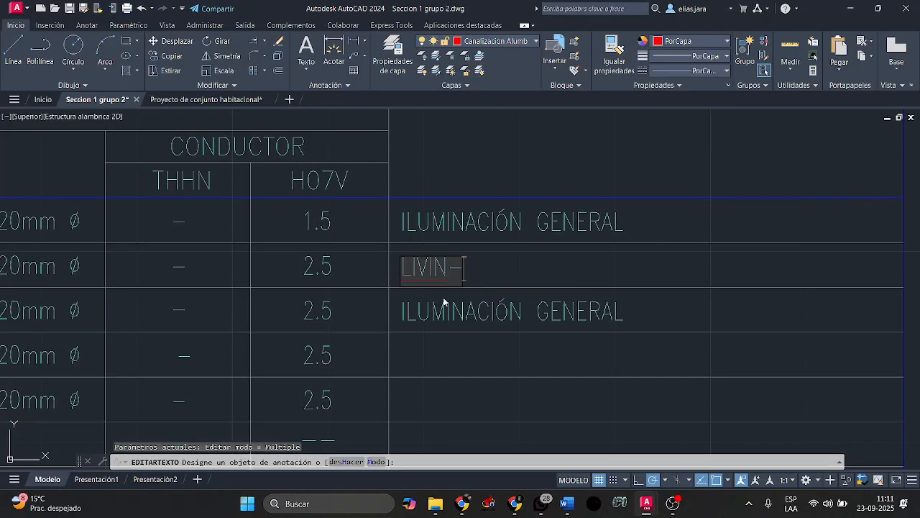
pyautogui.press('BackSpace')
pyautogui.write('G')
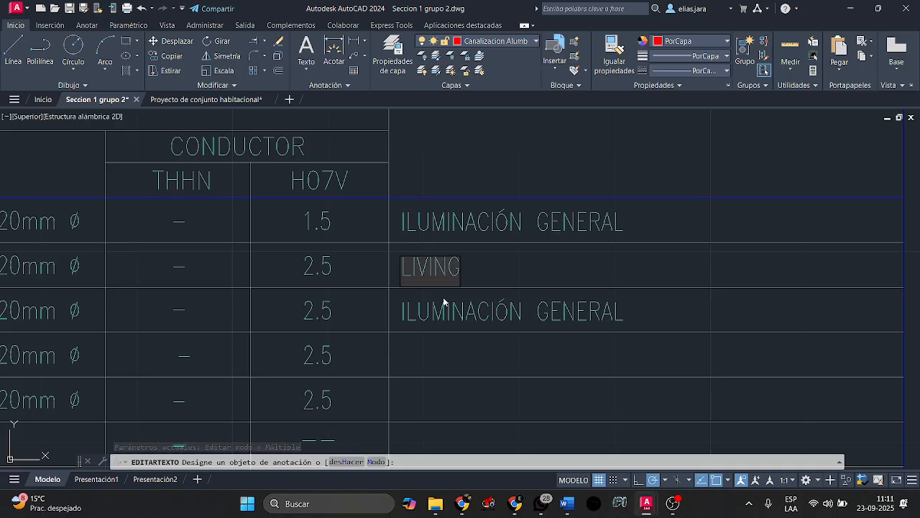
pyautogui.write('-COMED')
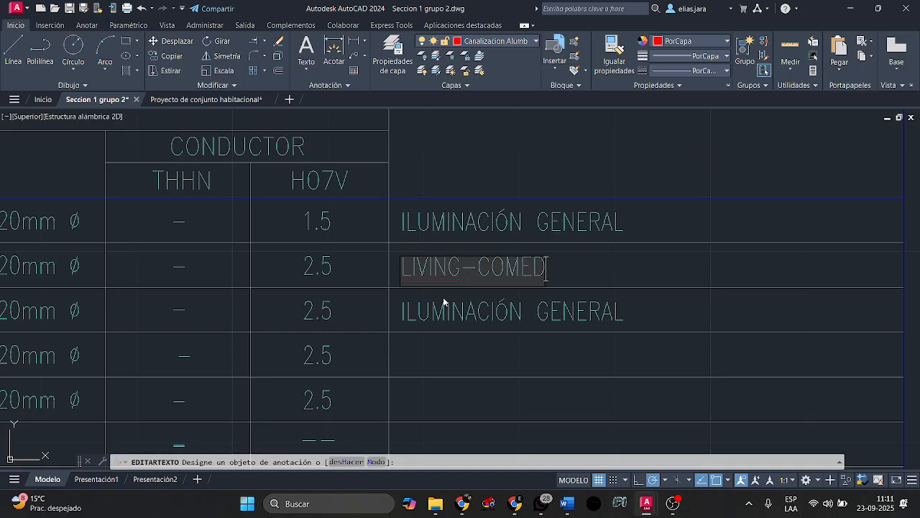
pyautogui.write('OR, ')
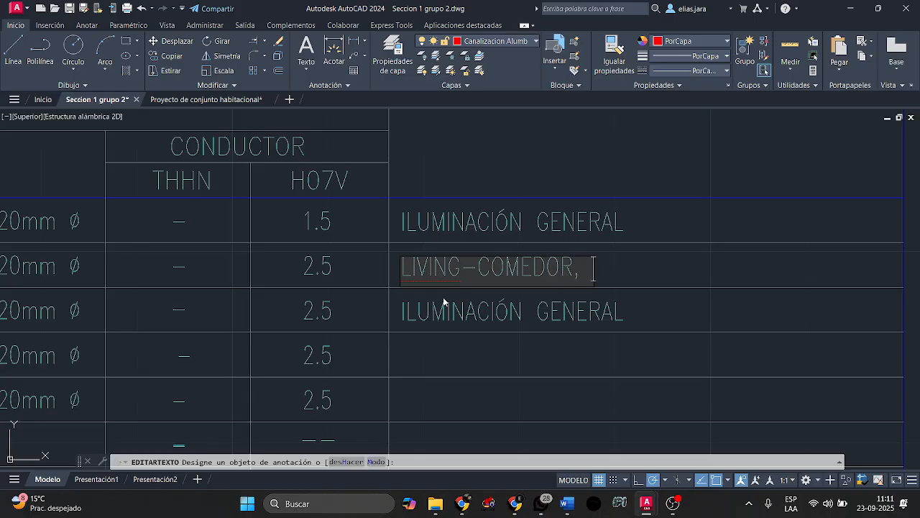
pyautogui.write('BAÑO')
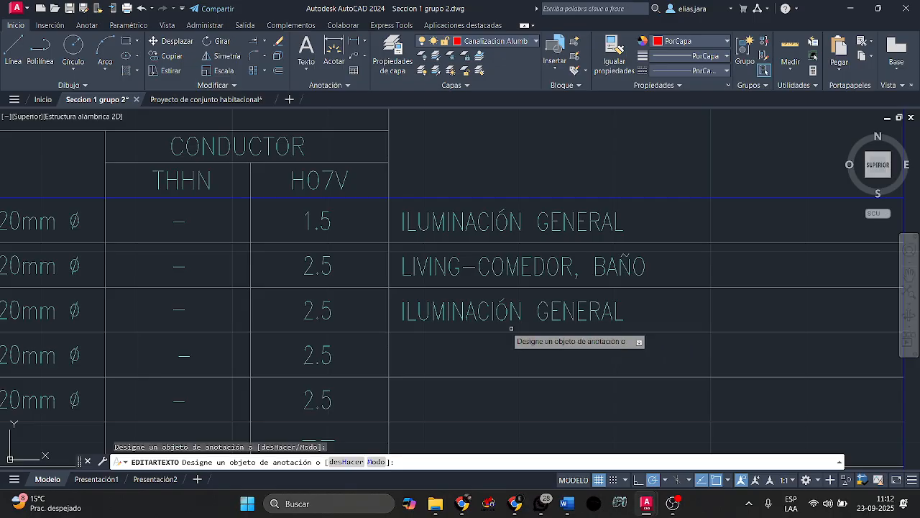
# Examine the load table's columns and the floor plan to identify the location served by the third circuit.
pyautogui.scroll(-4, 431, 324)
pyautogui.moveTo(328, 324); pyautogui.dragTo(717, 324, button='middle')
pyautogui.scroll(2, 338, 317)
pyautogui.scroll(-2, 337, 318)
pyautogui.scroll(-1, 338, 317)
pyautogui.moveTo(286, 317); pyautogui.dragTo(747, 306, button='middle')
pyautogui.moveTo(126, 308); pyautogui.dragTo(458, 307, button='middle')
pyautogui.moveTo(339, 327); pyautogui.dragTo(98, 300, button='middle')
pyautogui.rightClick(263, 402)
pyautogui.click(366, 229)
pyautogui.scroll(-4, 491, 226)
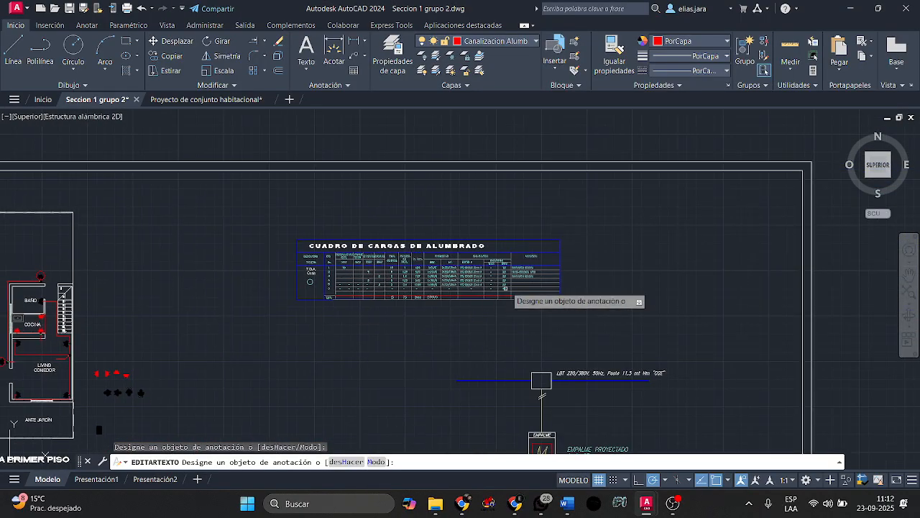
pyautogui.scroll(7, 516, 278)
pyautogui.scroll(2, 520, 283)
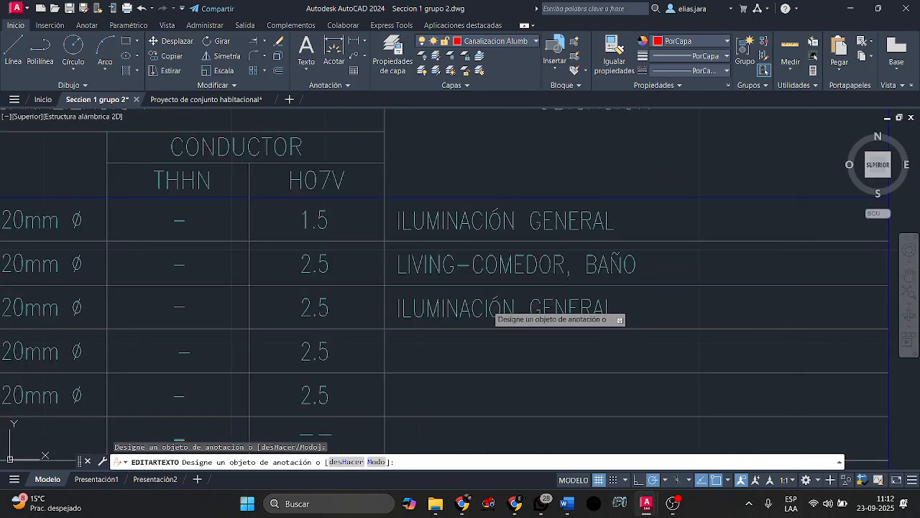
# Replace the third circuit's UBICACION text with EXTERIOR.
pyautogui.click(506, 322)
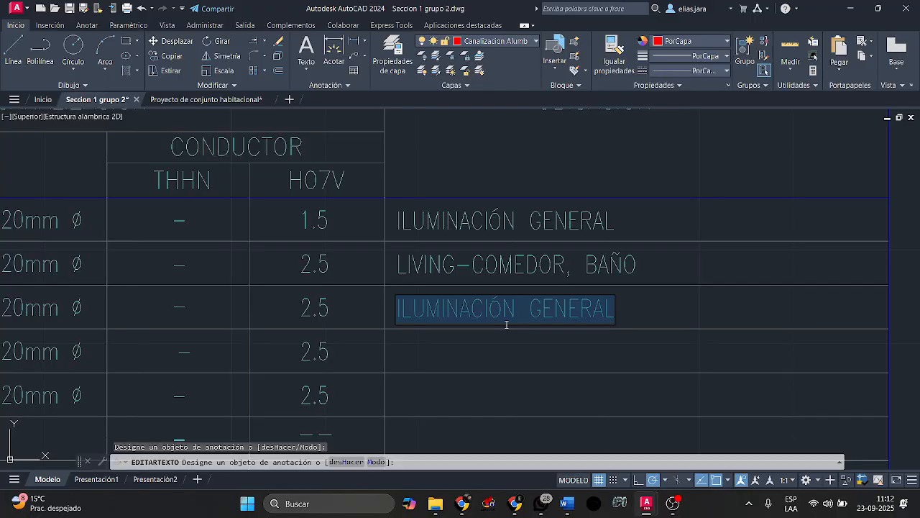
pyautogui.write('EXTERIOR')
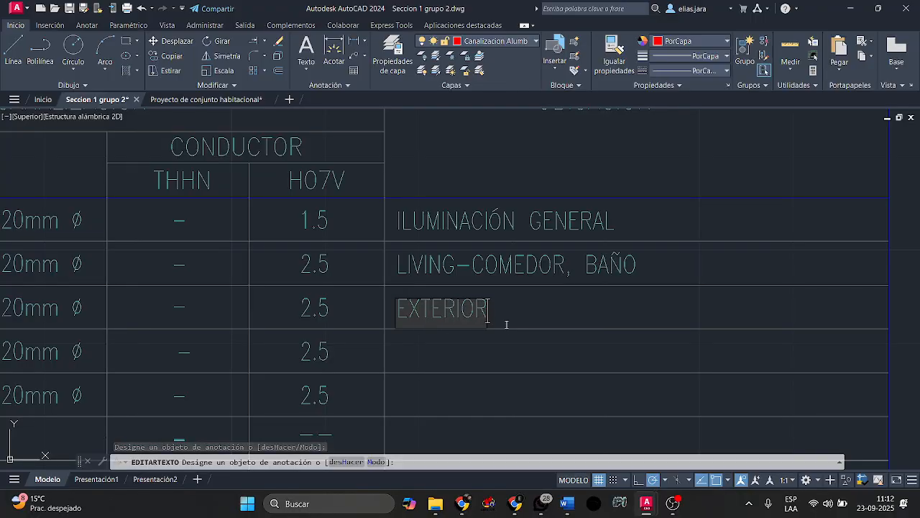
pyautogui.click(518, 314)
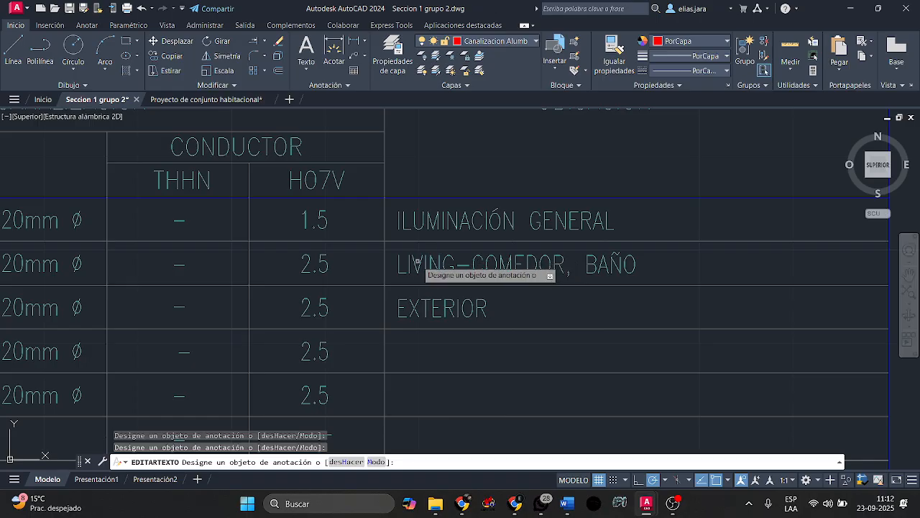
# Prefix the second and third UBICACION entries with ENCHUFES, giving ENCHUFES LIVING-COMEDOR, BAÑO and ENCHUFES EXTERIOR.
pyautogui.click(414, 262)
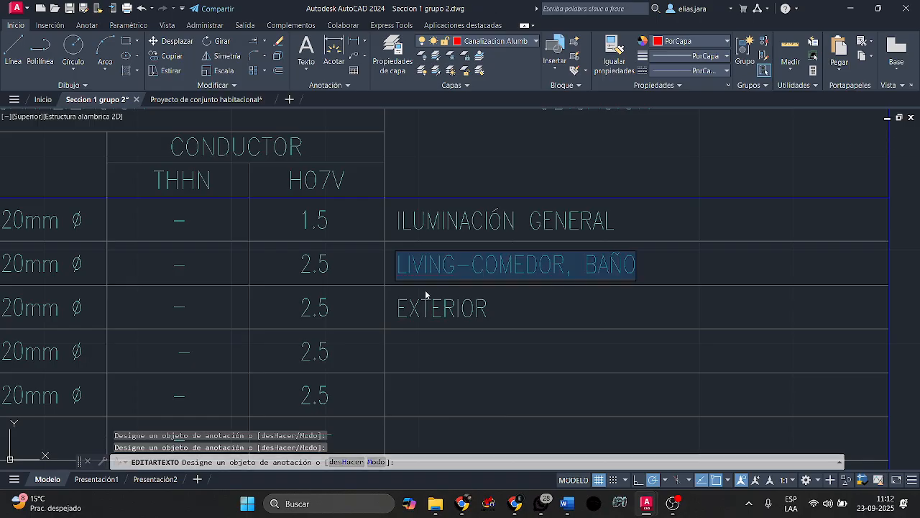
pyautogui.write('ENCHUFES')
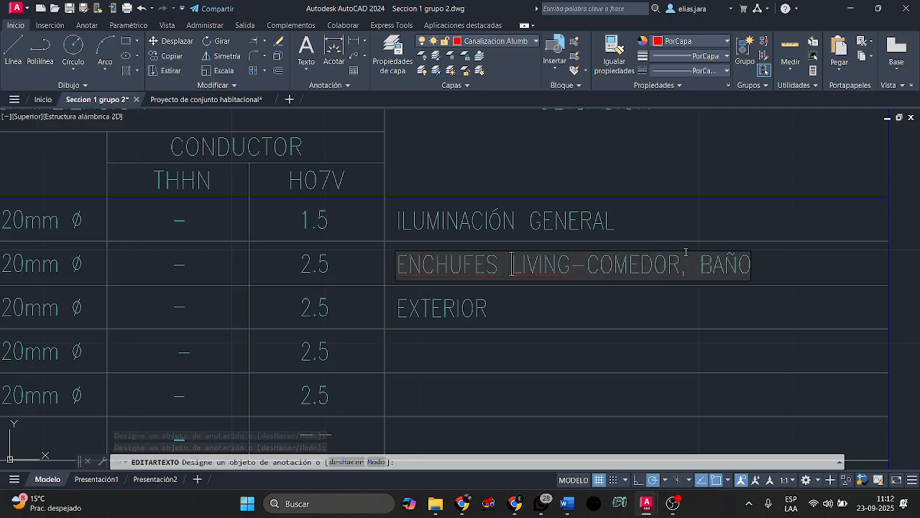
pyautogui.click(410, 315)
pyautogui.click(406, 314)
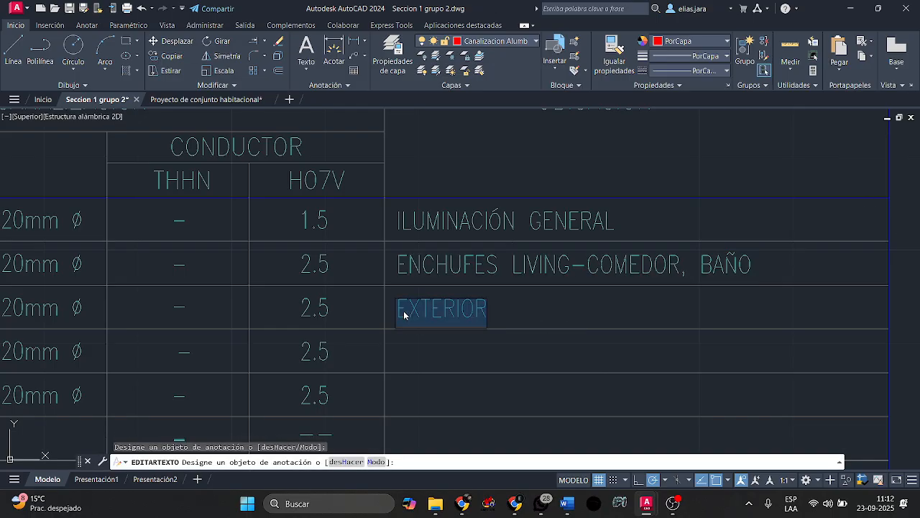
pyautogui.write('ENCHUFES')
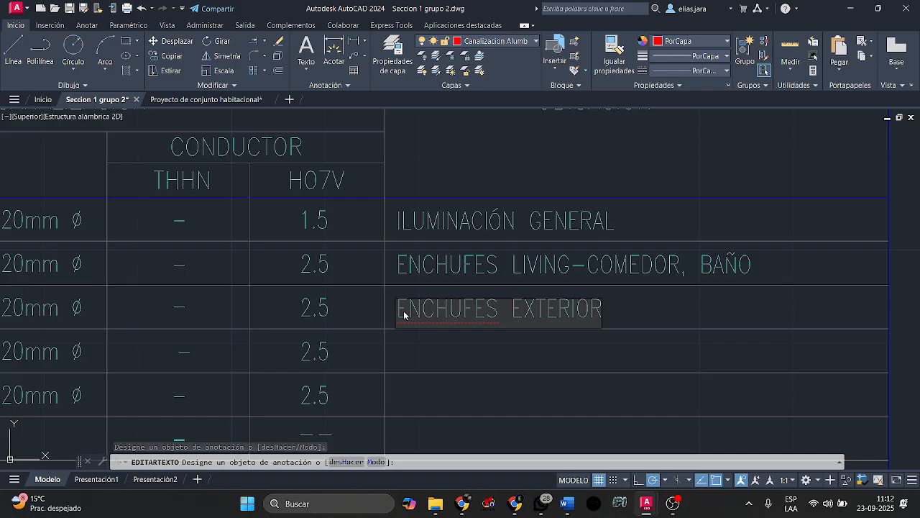
pyautogui.click(468, 353)
pyautogui.moveTo(503, 316); pyautogui.dragTo(556, 257, button='middle')
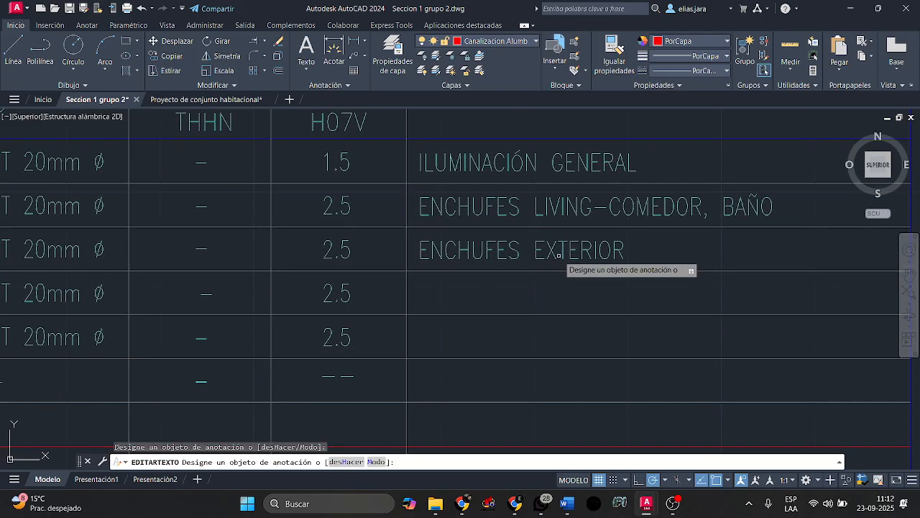
pyautogui.press('Escape')
# Copy the ENCHUFES EXTERIOR text into the UBICACION cells of the fourth and fifth circuits, using the row lines as reference points.
pyautogui.click(617, 260)
pyautogui.click(403, 228)
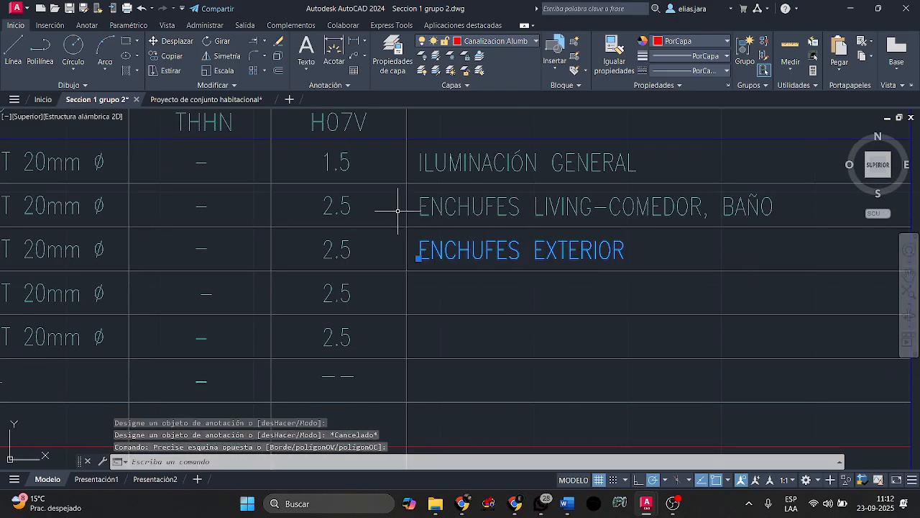
pyautogui.click(172, 56)
pyautogui.click(407, 271)
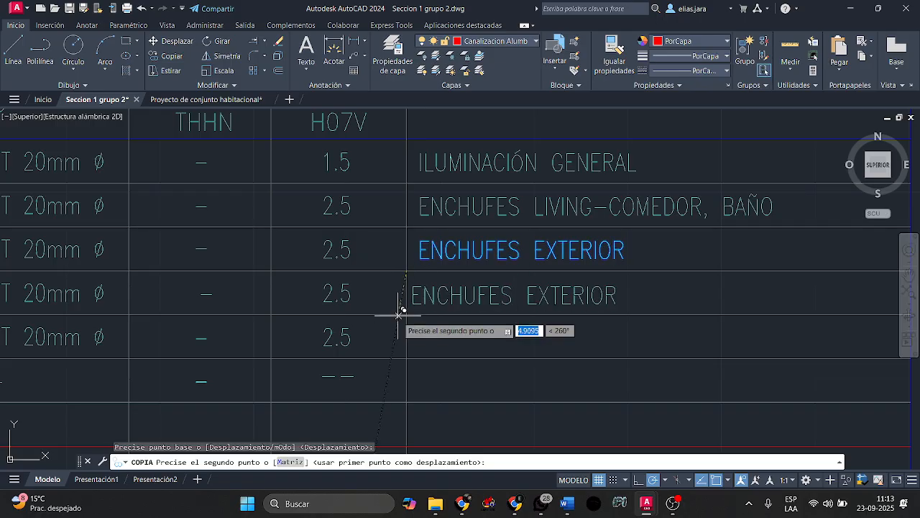
pyautogui.click(407, 314)
pyautogui.press('Escape')
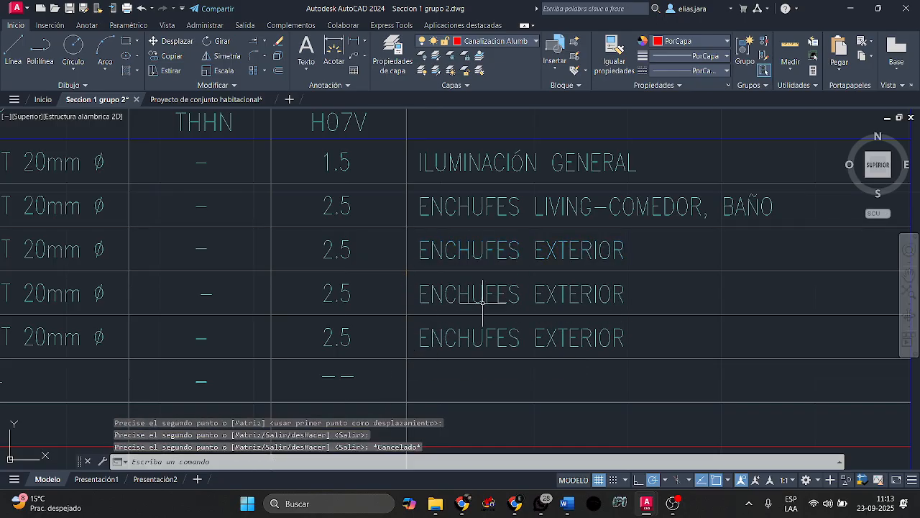
# Delete the word EXTERIOR from the fourth circuit's UBICACION text, keeping ENCHUFES.
pyautogui.click(549, 294)
pyautogui.doubleClick(596, 296)
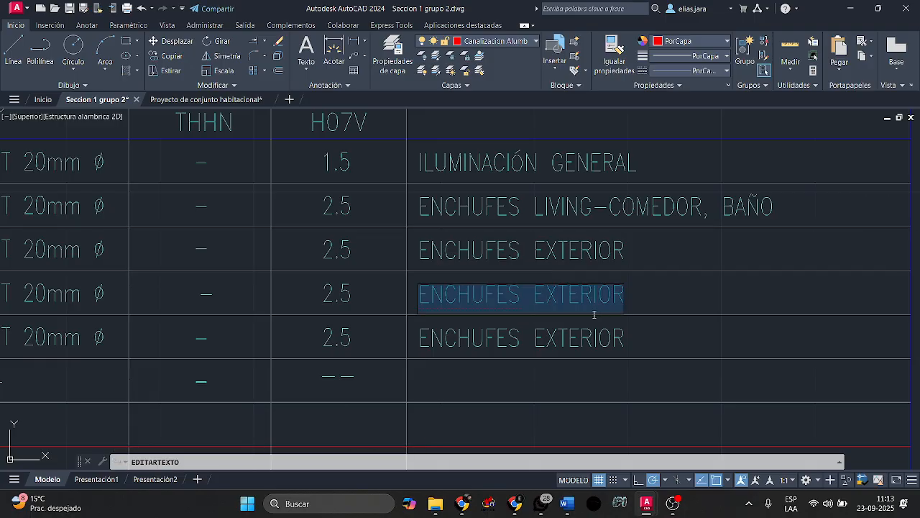
pyautogui.press('End')
pyautogui.press('BackSpace')
pyautogui.press('BackSpace')
pyautogui.press('BackSpace')
pyautogui.press('BackSpace')
pyautogui.press('BackSpace')
pyautogui.press('BackSpace')
pyautogui.press('BackSpace')
pyautogui.press('BackSpace')
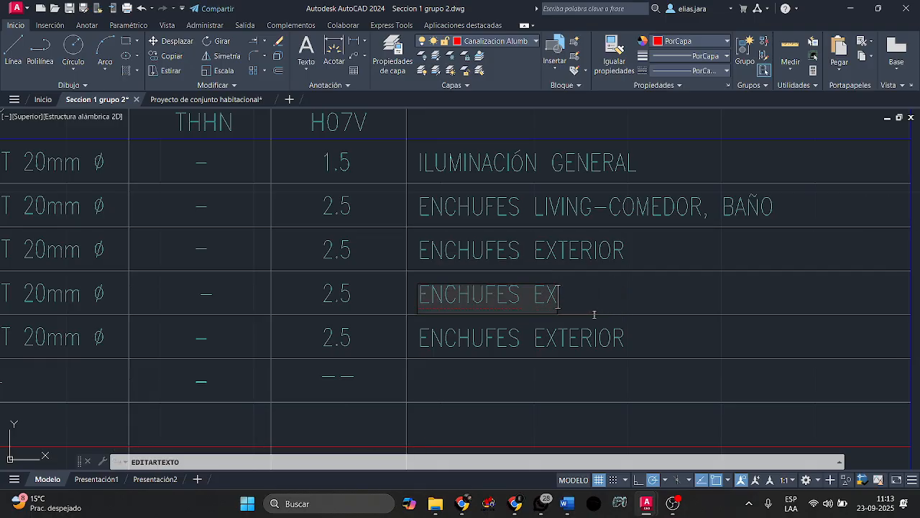
# Examine the second-floor plan's bedrooms and their outlets to identify the rooms served by the fourth circuit.
pyautogui.scroll(-5, 422, 323)
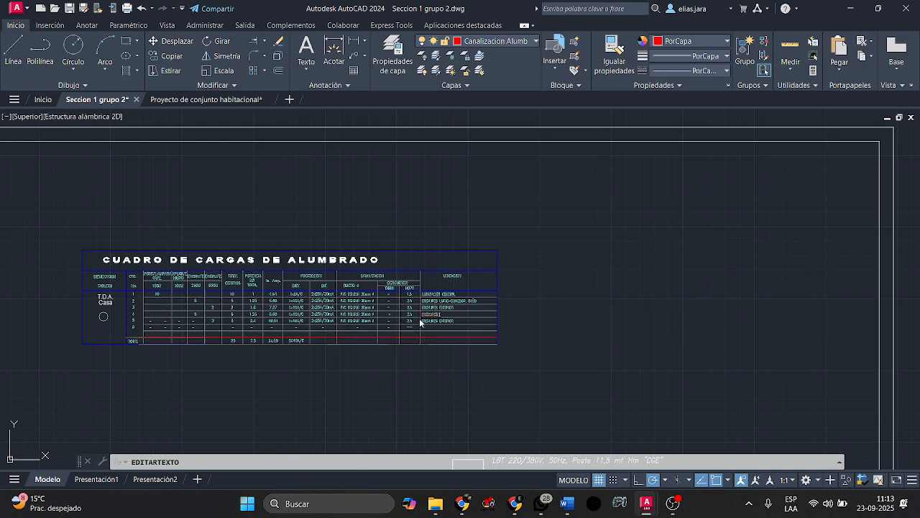
pyautogui.moveTo(402, 312); pyautogui.dragTo(640, 147, button='middle')
pyautogui.moveTo(253, 402); pyautogui.dragTo(460, 323, button='middle')
pyautogui.moveTo(314, 174); pyautogui.dragTo(351, 297, button='middle')
pyautogui.scroll(6, 351, 297)
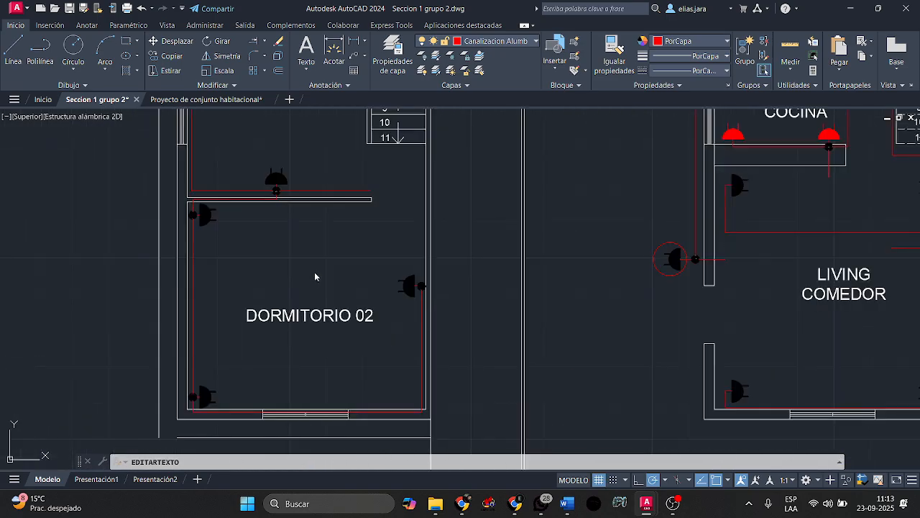
pyautogui.scroll(-2, 344, 196)
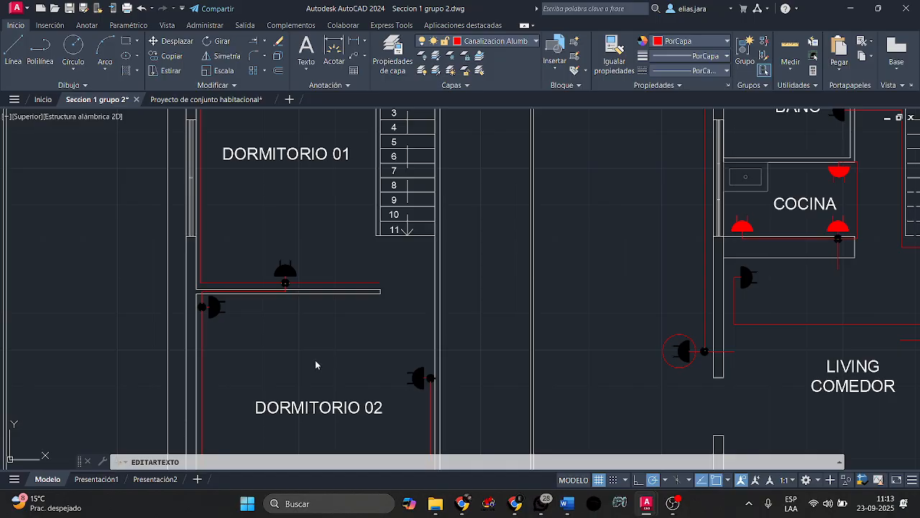
pyautogui.scroll(-7, 315, 363)
pyautogui.moveTo(536, 331); pyautogui.dragTo(389, 357, button='middle')
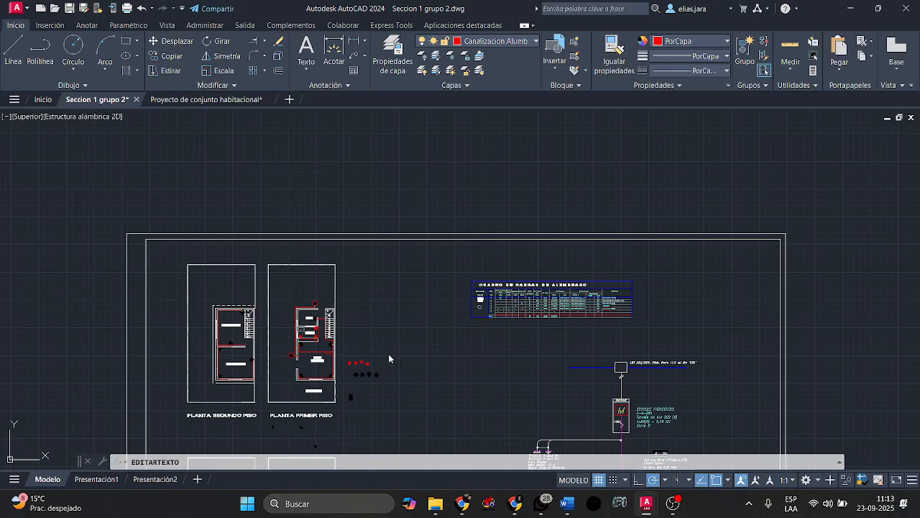
pyautogui.scroll(6, 625, 320)
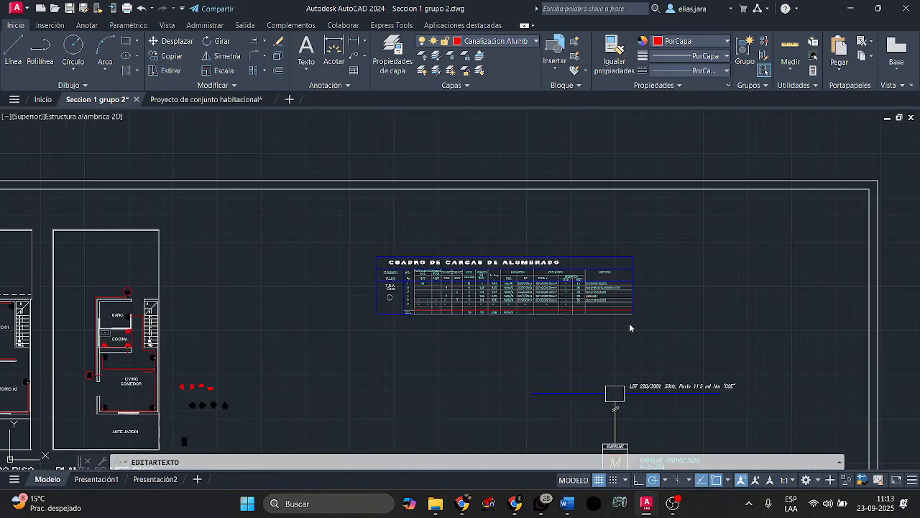
pyautogui.moveTo(456, 207); pyautogui.dragTo(494, 314, button='middle')
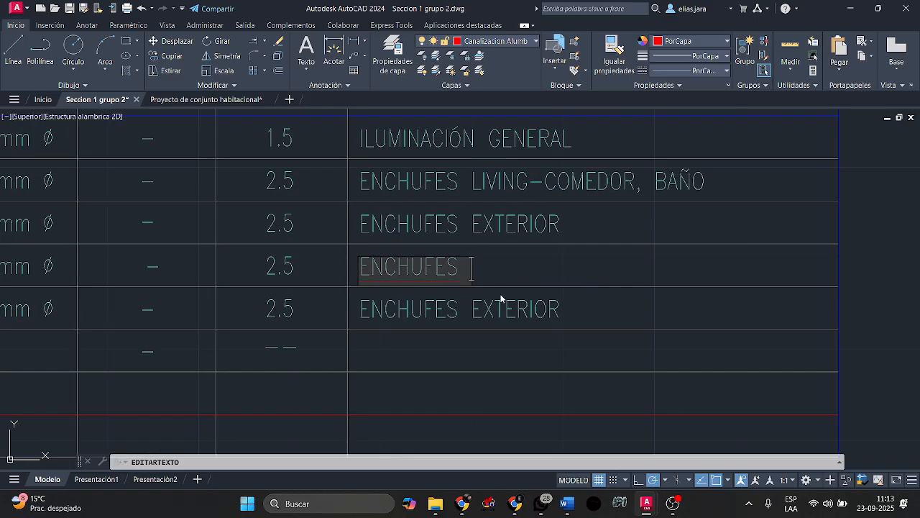
# Complete the fourth circuit's UBICACION entry as ENCHUFES DORMITORIO 1 Y 2.
pyautogui.write('DOM')
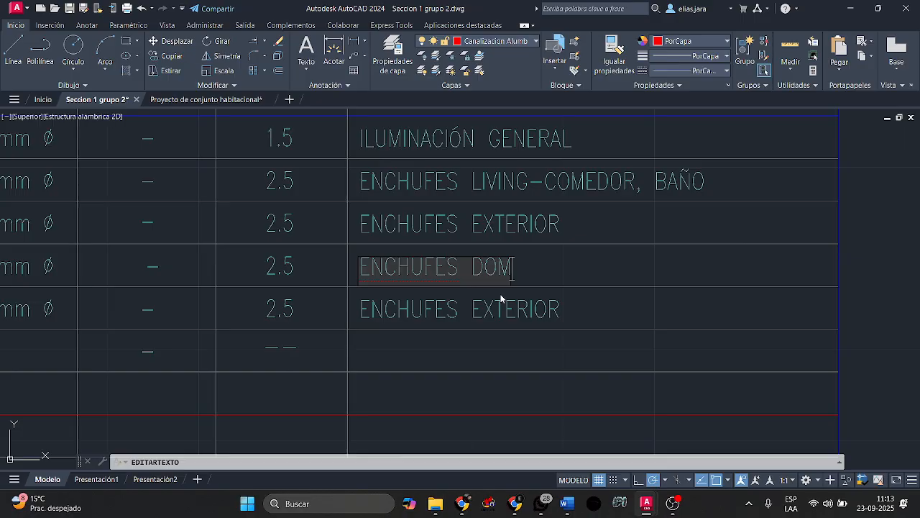
pyautogui.press('BackSpace')
pyautogui.write('RMITORIO 1 Y 2')
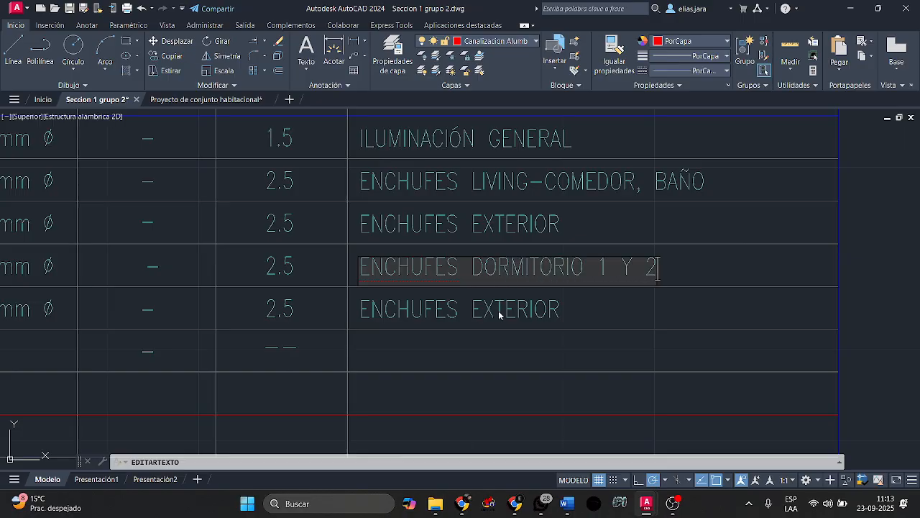
pyautogui.click(581, 312)
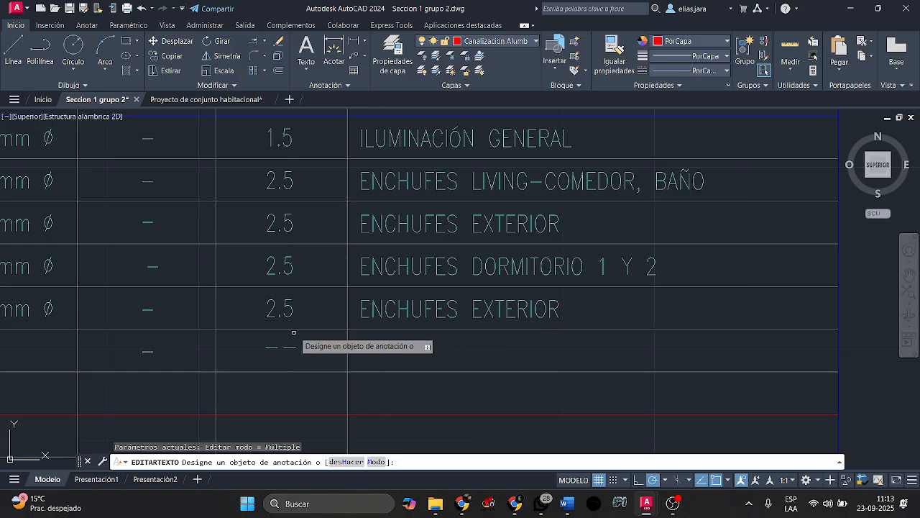
pyautogui.moveTo(294, 333); pyautogui.dragTo(334, 344, button='middle')
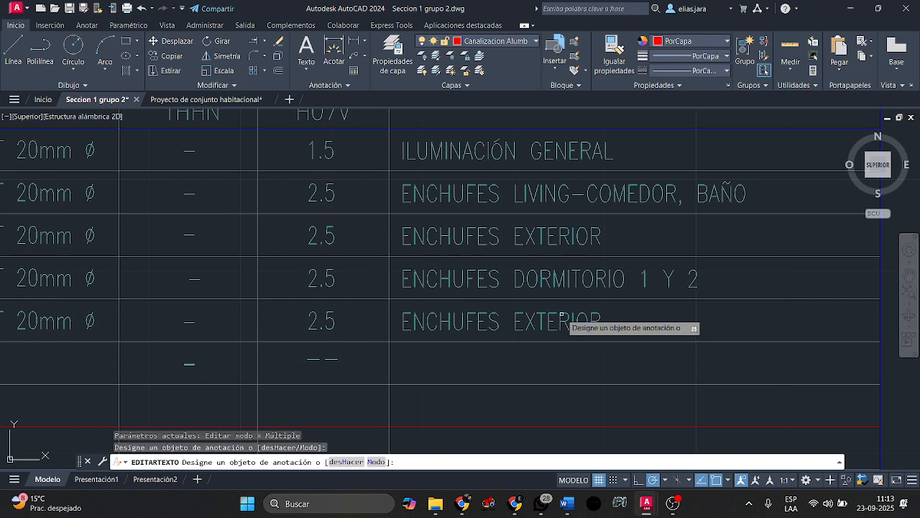
# Change the fifth circuit's UBICACION entry to ENCHUFES COCINA and finish the text editing.
pyautogui.click(576, 329)
pyautogui.press('End')
pyautogui.press('BackSpace')
pyautogui.press('BackSpace')
pyautogui.press('BackSpace')
pyautogui.press('BackSpace')
pyautogui.press('BackSpace')
pyautogui.press('BackSpace')
pyautogui.press('BackSpace')
pyautogui.press('BackSpace')
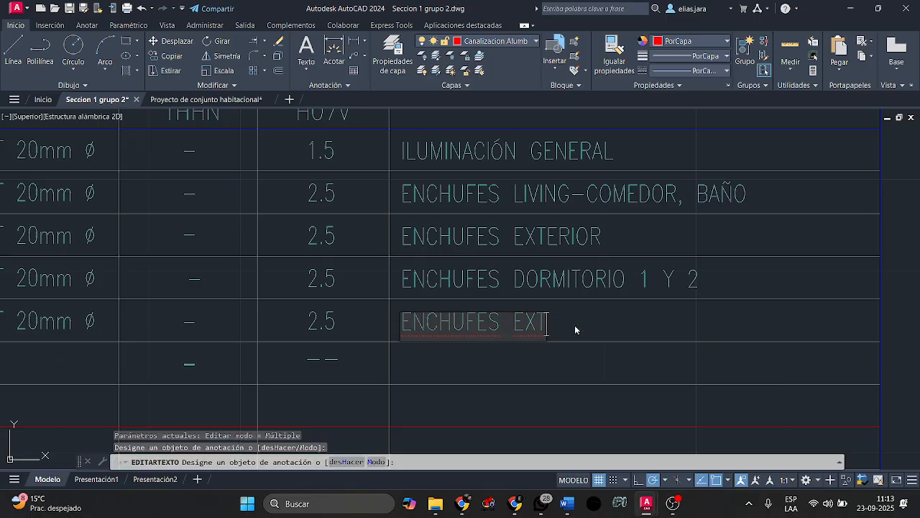
pyautogui.write('COCINA')
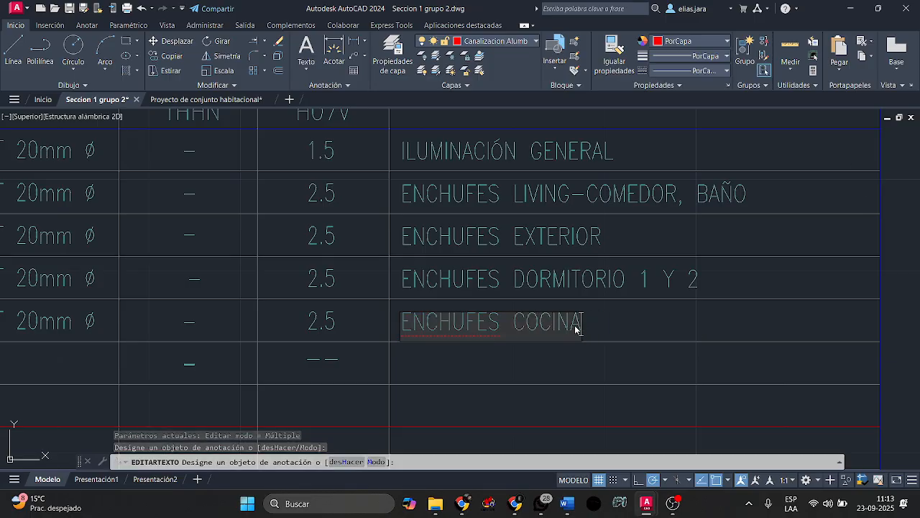
pyautogui.press('Return')
pyautogui.scroll(-6, 624, 328)
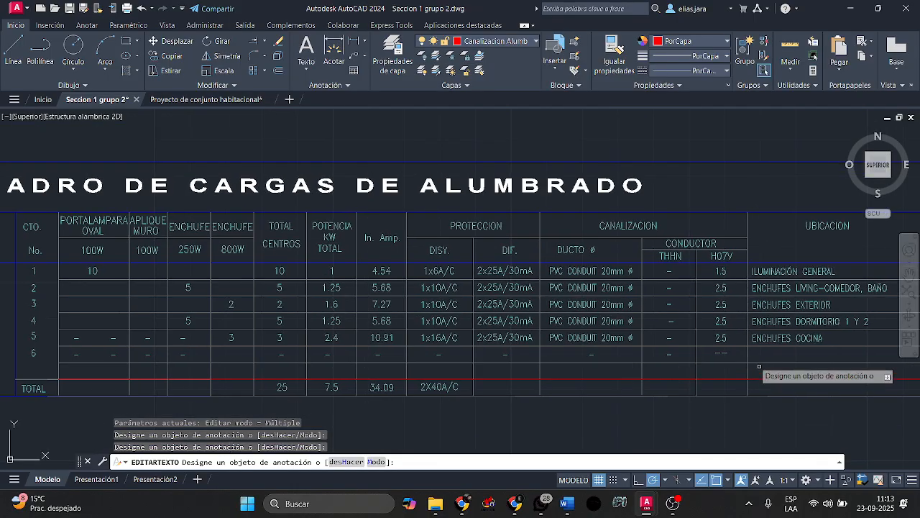
pyautogui.moveTo(653, 352); pyautogui.dragTo(542, 330, button='middle')
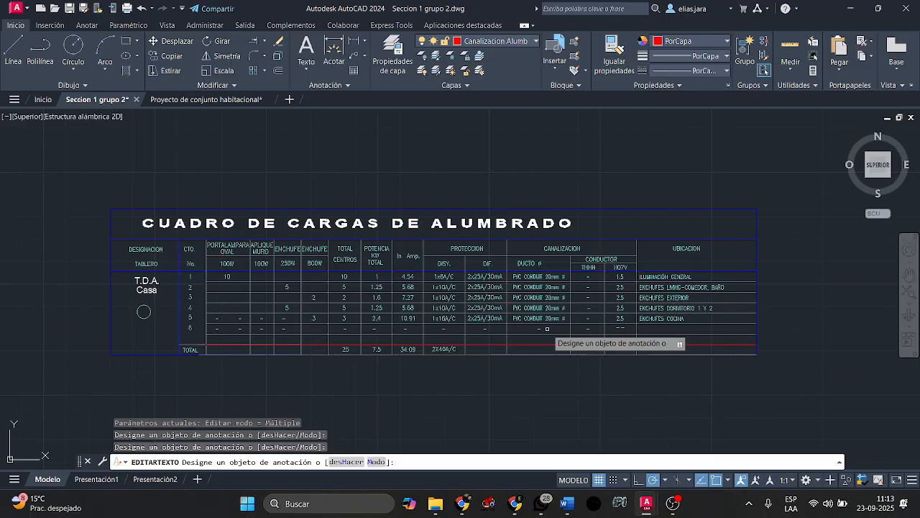
pyautogui.scroll(2, 549, 330)
pyautogui.scroll(3, 771, 314)
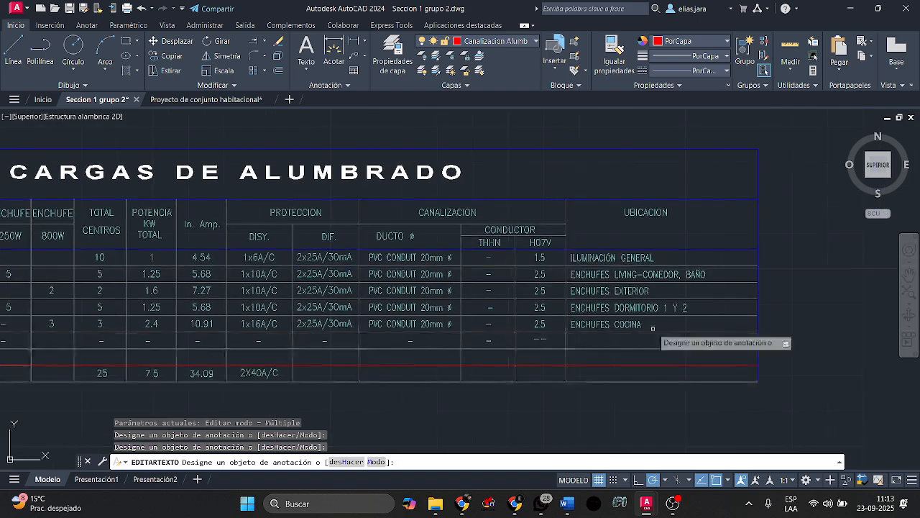
pyautogui.moveTo(601, 273); pyautogui.dragTo(601, 274, button='middle')
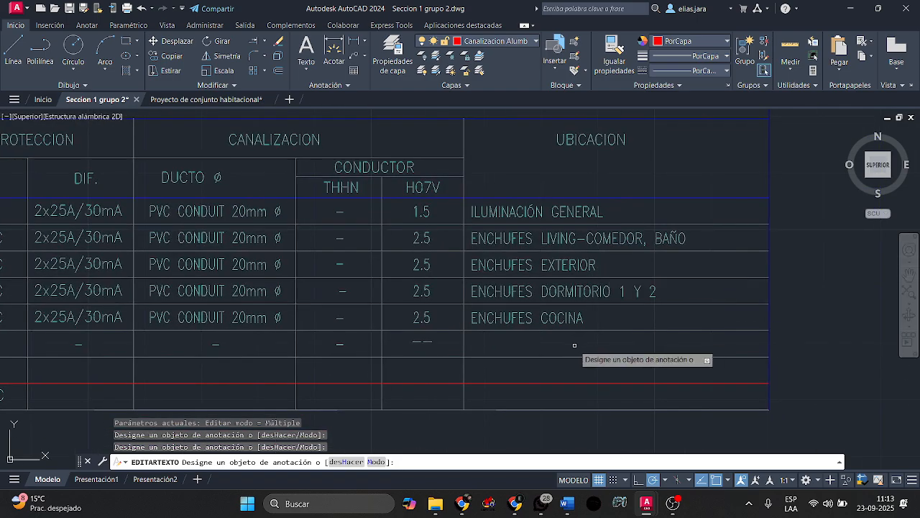
pyautogui.press('Escape')
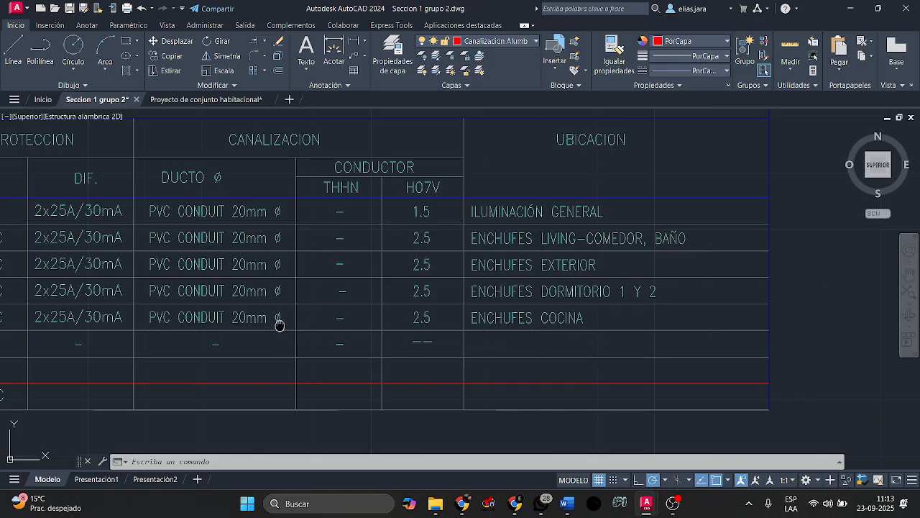
# Check how the completed load table looks in the Presentación1 layout, then return to model space and review the table there.
pyautogui.moveTo(277, 323); pyautogui.dragTo(450, 325, button='middle')
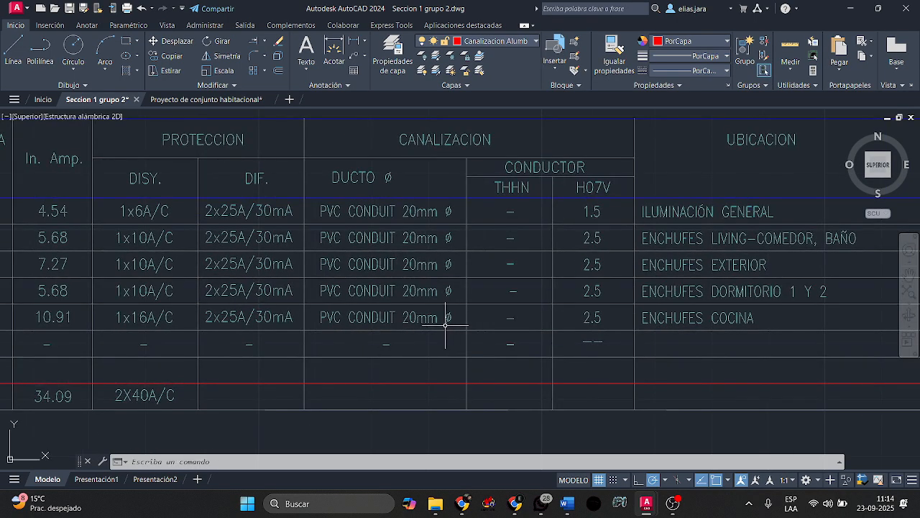
pyautogui.click(96, 479)
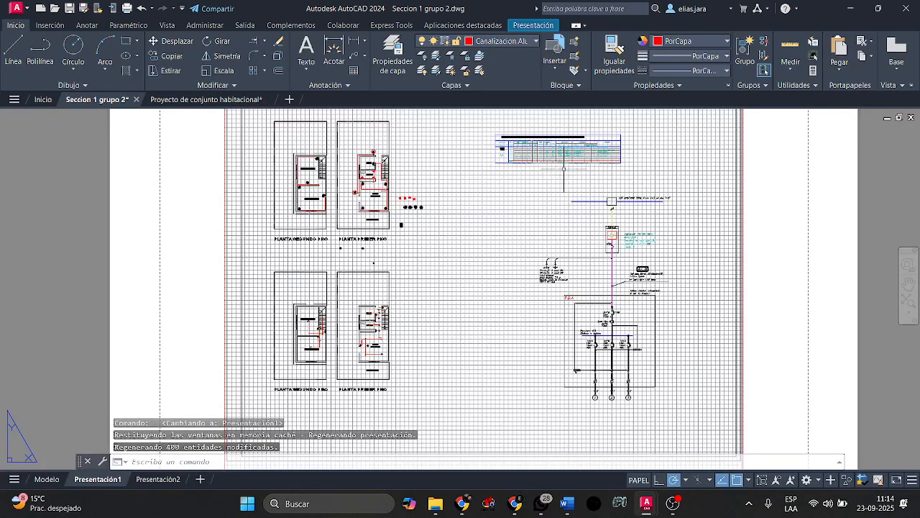
pyautogui.scroll(3, 460, 287)
pyautogui.scroll(3, 509, 317)
pyautogui.moveTo(578, 318)
pyautogui.mouseDown(button='middle')
pyautogui.moveTo(359, 294)
pyautogui.moveTo(436, 300)
pyautogui.mouseUp(button='middle')
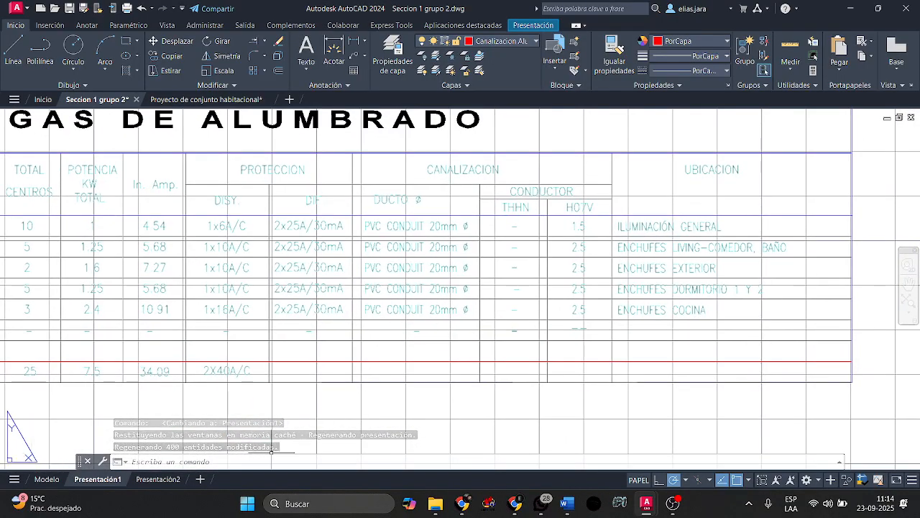
pyautogui.hotkey('ctrl', 'pageup')
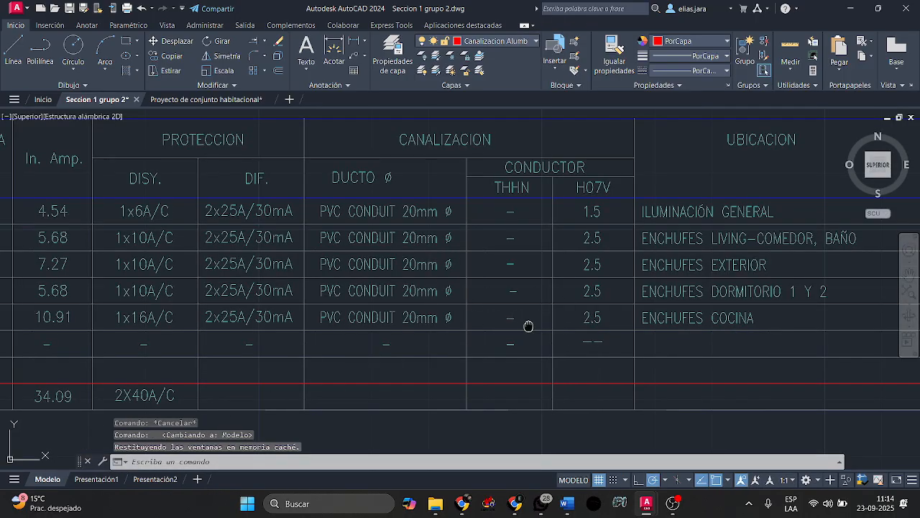
pyautogui.moveTo(528, 324); pyautogui.dragTo(555, 323, button='middle')
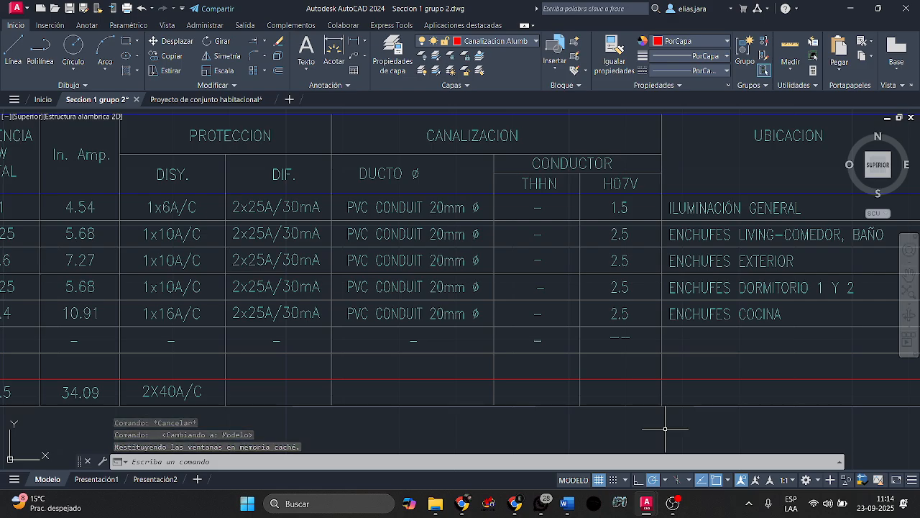
pyautogui.scroll(-2, 667, 424)
pyautogui.moveTo(631, 413)
pyautogui.mouseDown(button='middle')
pyautogui.moveTo(696, 399)
pyautogui.moveTo(717, 380)
pyautogui.moveTo(724, 347)
pyautogui.moveTo(709, 378)
pyautogui.mouseUp(button='middle')
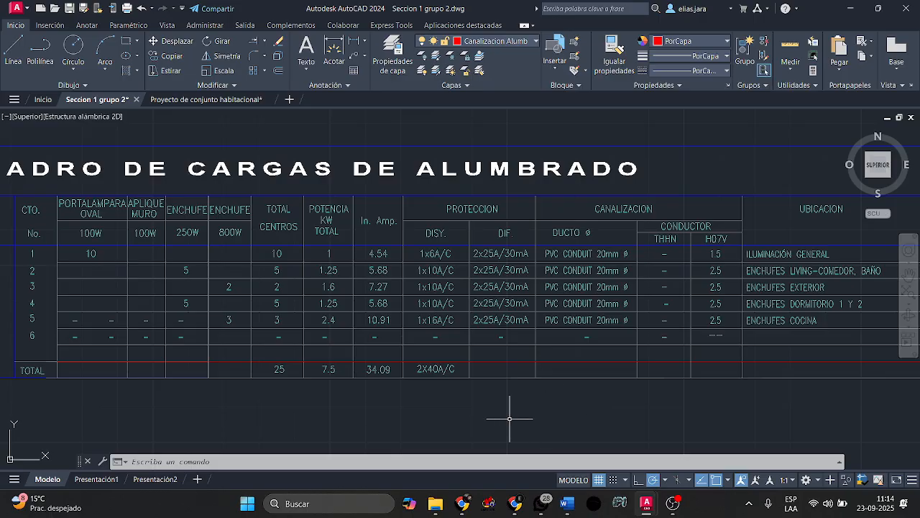
# Extend the circuit row lines across the CTO. No. column to the table's vertical border line.
pyautogui.click(18, 326)
pyautogui.click(13, 317)
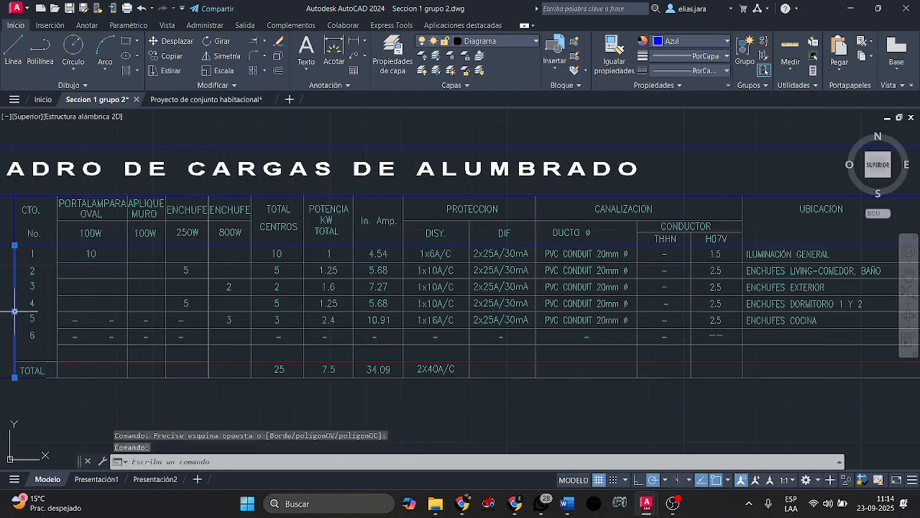
pyautogui.click(253, 41)
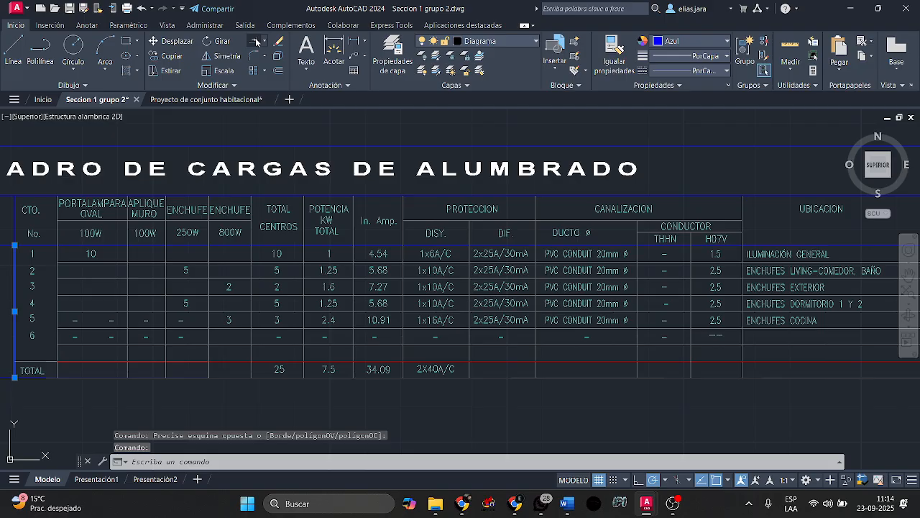
pyautogui.click(61, 345)
pyautogui.click(65, 241)
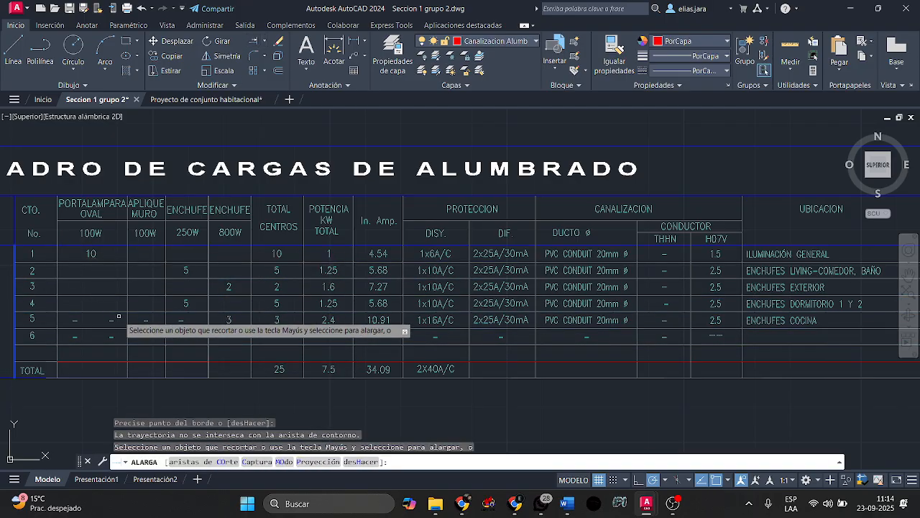
pyautogui.press('Escape')
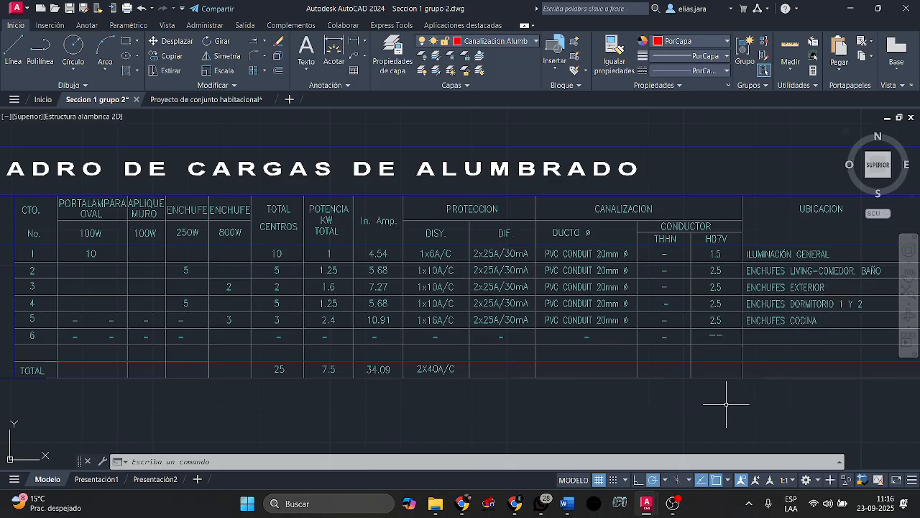
# Examine the duct and conductor entries of the circuits in the load table's CANALIZACION columns.
pyautogui.scroll(5, 691, 273)
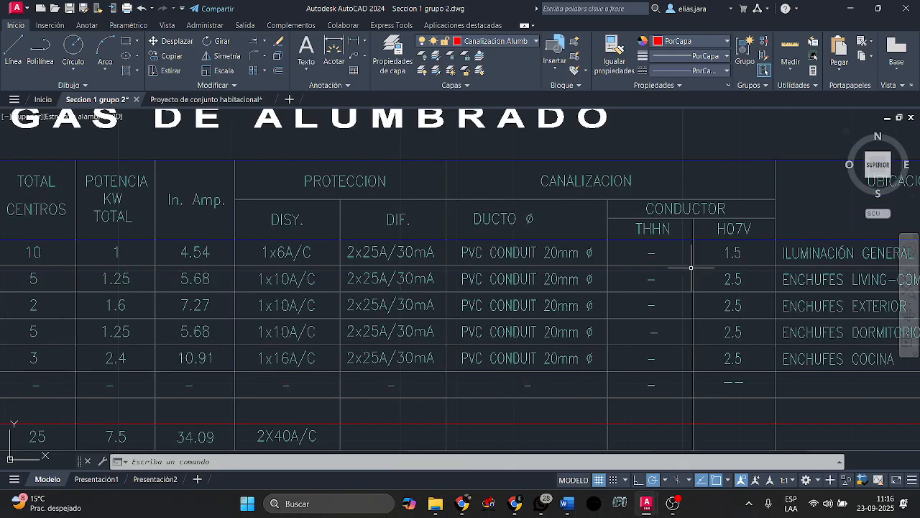
pyautogui.moveTo(693, 285); pyautogui.dragTo(608, 266, button='middle')
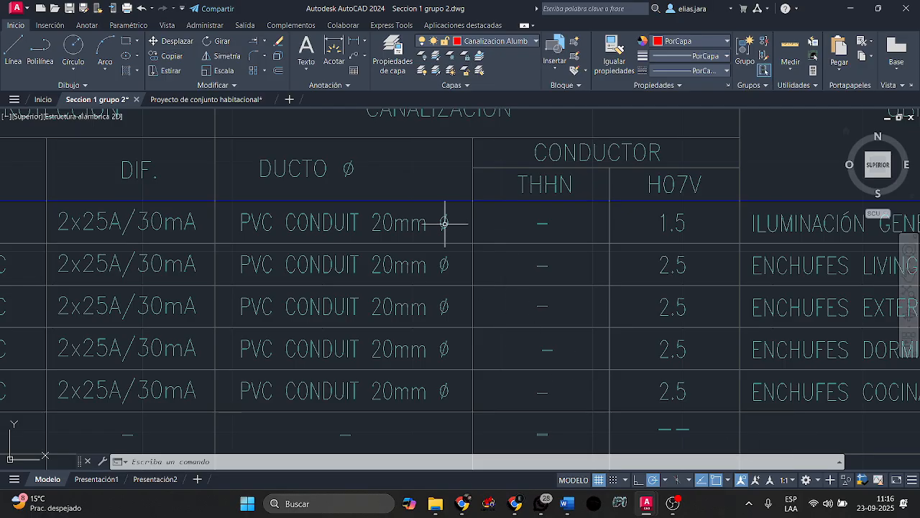
pyautogui.moveTo(443, 224)
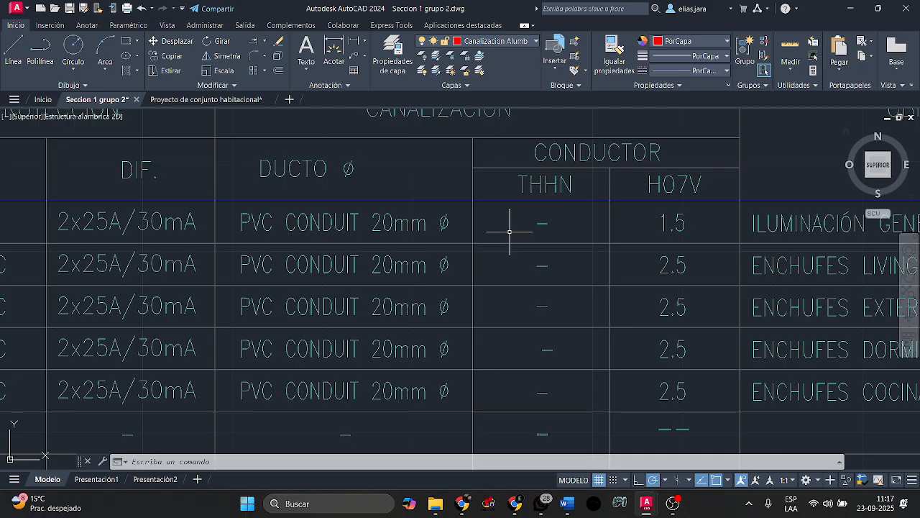
# Examine the T.D.A. single-line diagram, including its main breaker, differential, distributor and circuit breakers.
pyautogui.scroll(-5, 530, 236)
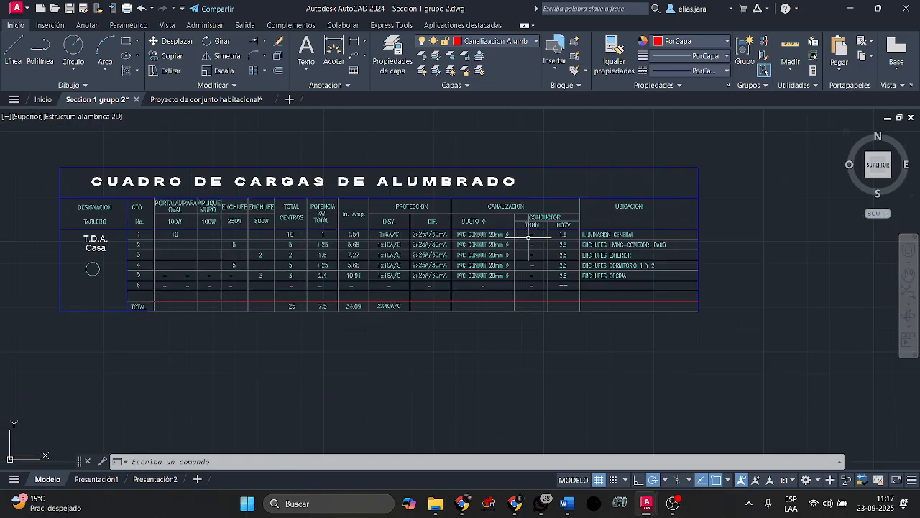
pyautogui.scroll(-3, 530, 237)
pyautogui.scroll(8, 519, 280)
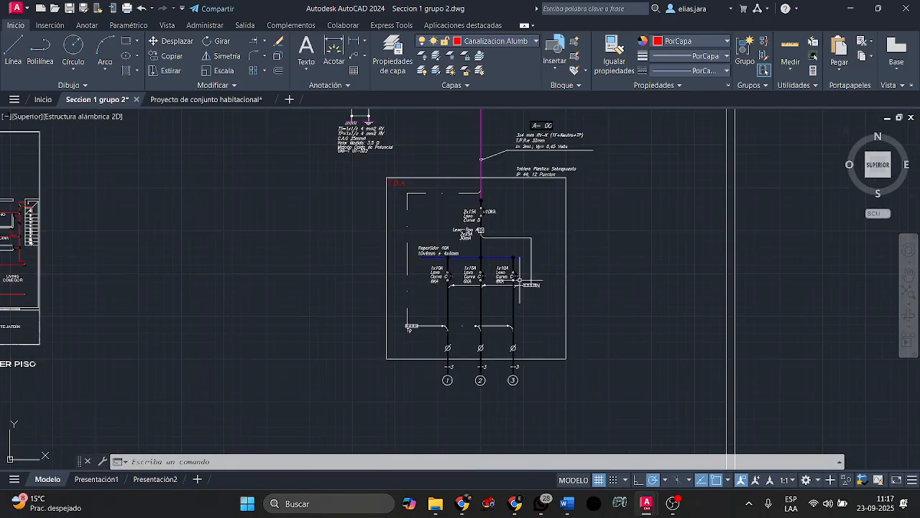
pyautogui.scroll(2, 519, 281)
pyautogui.moveTo(519, 280); pyautogui.dragTo(551, 273, button='middle')
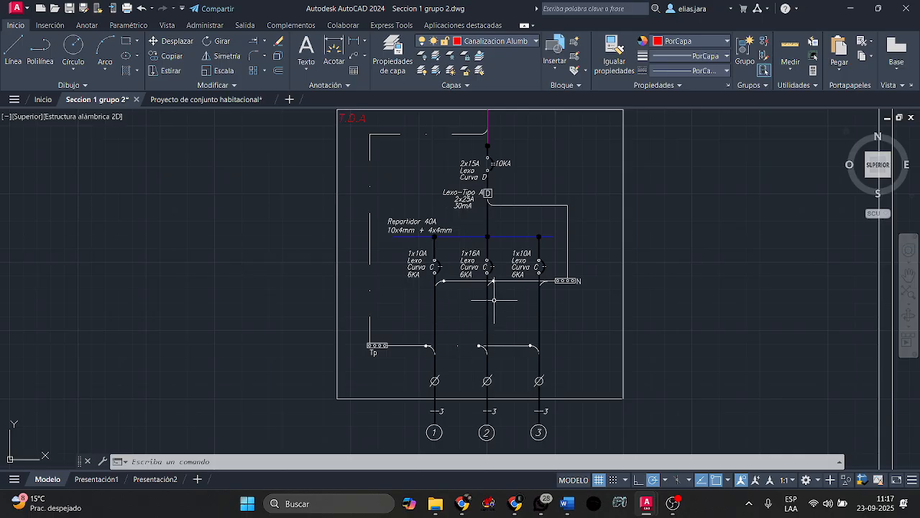
pyautogui.moveTo(539, 308); pyautogui.dragTo(509, 306, button='middle')
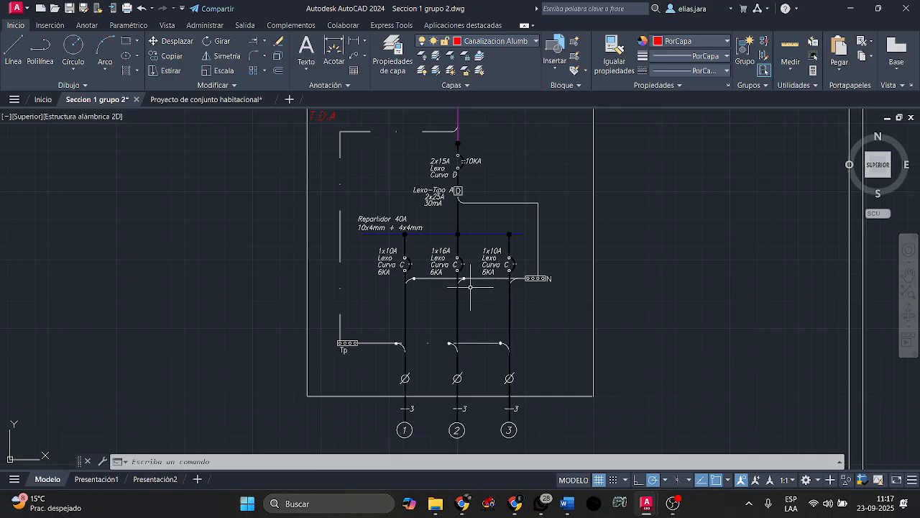
pyautogui.scroll(4, 459, 229)
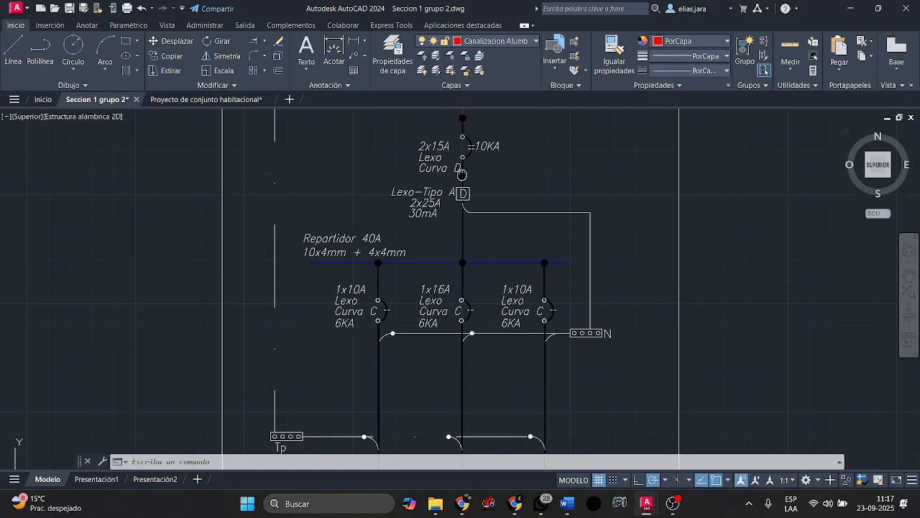
pyautogui.scroll(2, 457, 243)
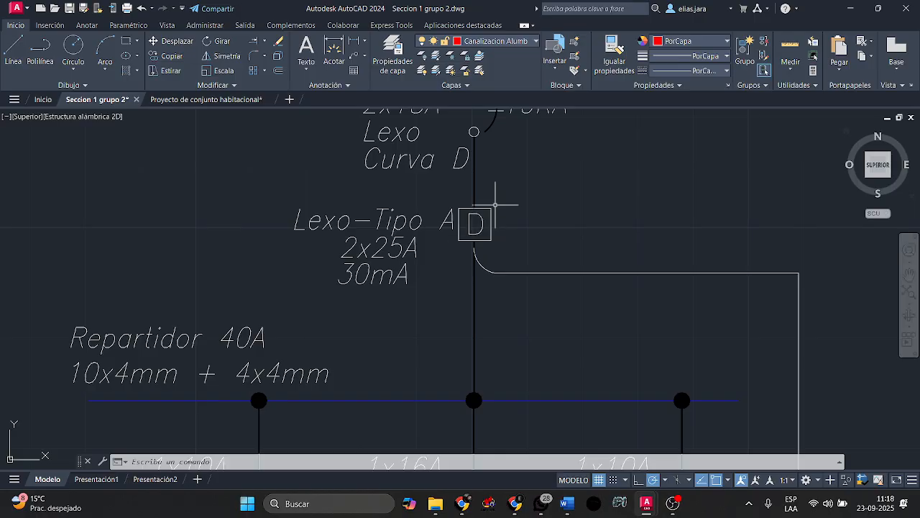
pyautogui.scroll(-2, 473, 321)
pyautogui.moveTo(473, 321); pyautogui.dragTo(496, 104, button='middle')
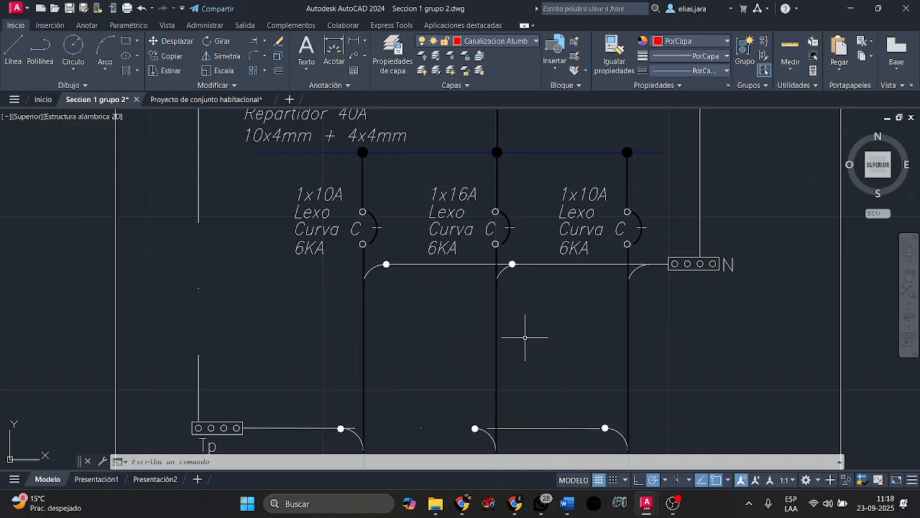
pyautogui.scroll(-5, 467, 266)
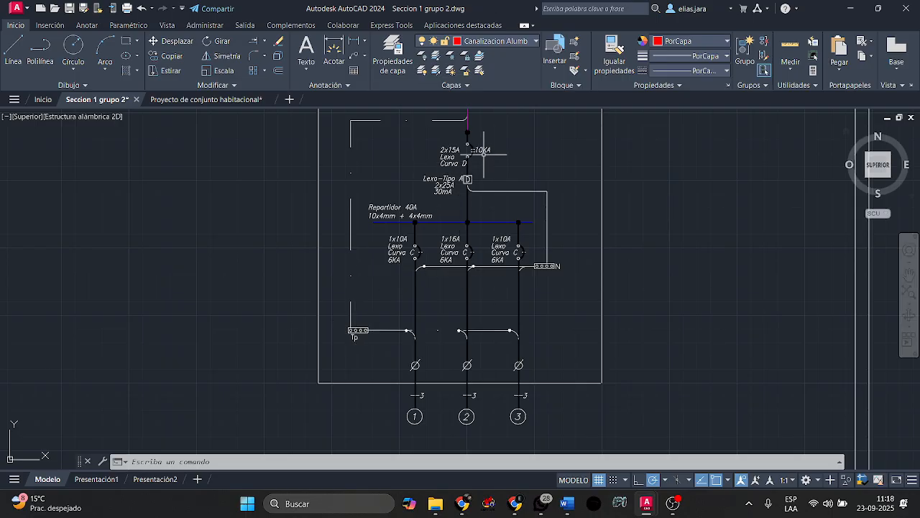
# Examine the EMPALME block and the EMPALME PROYECTADO specifications in the single-line diagram.
pyautogui.moveTo(420, 136)
pyautogui.mouseDown(button='middle')
pyautogui.moveTo(433, 299)
pyautogui.moveTo(423, 427)
pyautogui.mouseUp(button='middle')
pyautogui.moveTo(487, 223)
pyautogui.mouseDown(button='middle')
pyautogui.moveTo(468, 280)
pyautogui.moveTo(353, 312)
pyautogui.moveTo(341, 307)
pyautogui.mouseUp(button='middle')
pyautogui.scroll(6, 467, 272)
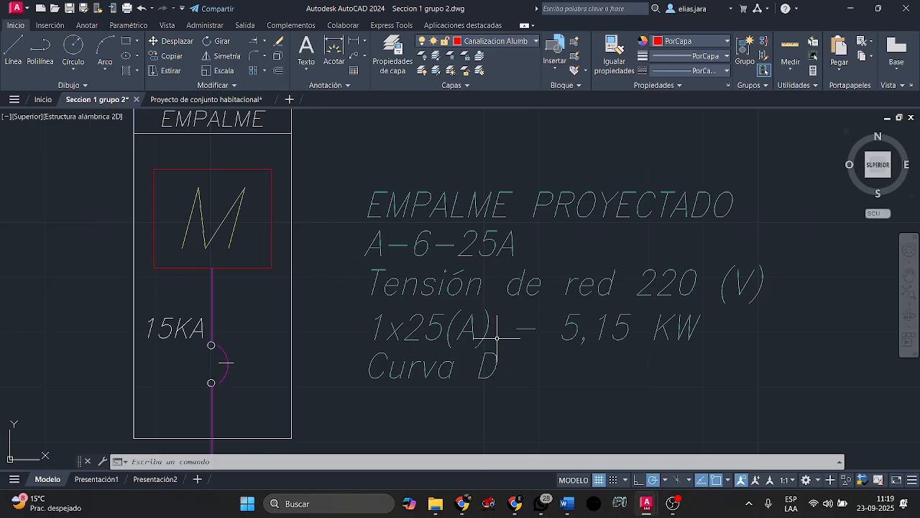
pyautogui.scroll(-2, 497, 337)
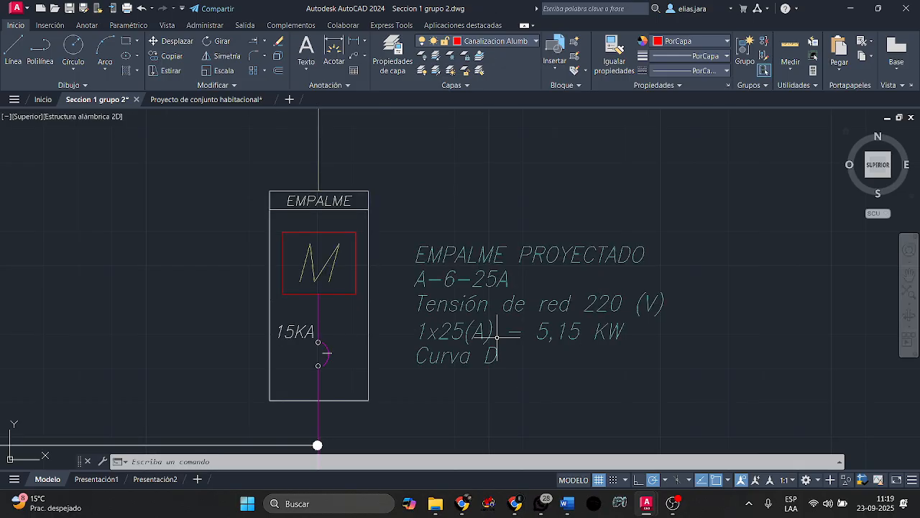
pyautogui.moveTo(496, 337)
pyautogui.mouseDown(button='middle')
pyautogui.moveTo(479, 274)
pyautogui.moveTo(499, 307)
pyautogui.mouseUp(button='middle')
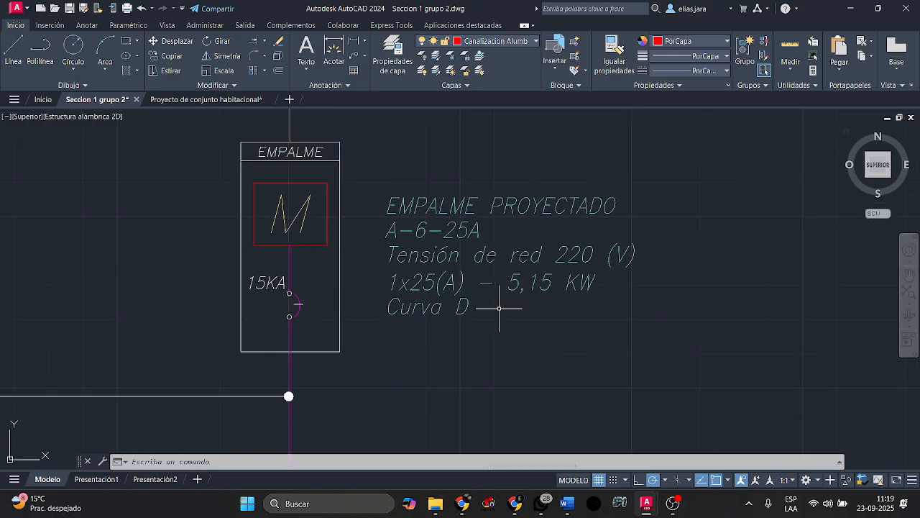
# Switch to File Explorer and open RIC-N01-Empalmes.pdf from Redes Electricas, Nueva Normativa Eléctrica, RIC.
pyautogui.click(435, 504)
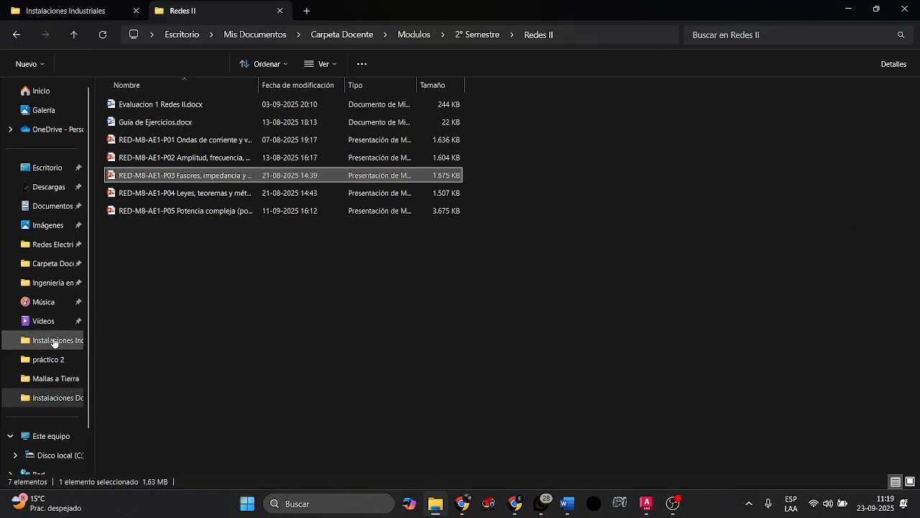
pyautogui.click(53, 244)
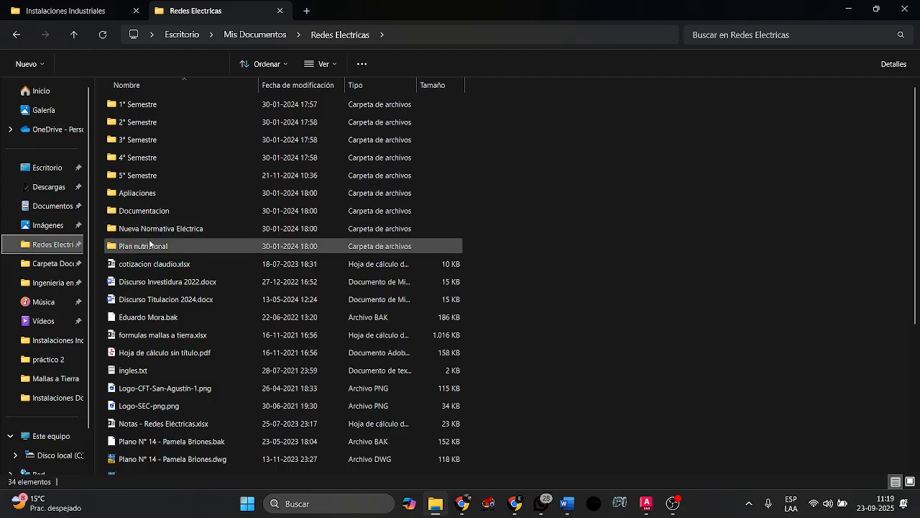
pyautogui.doubleClick(154, 229)
pyautogui.doubleClick(137, 119)
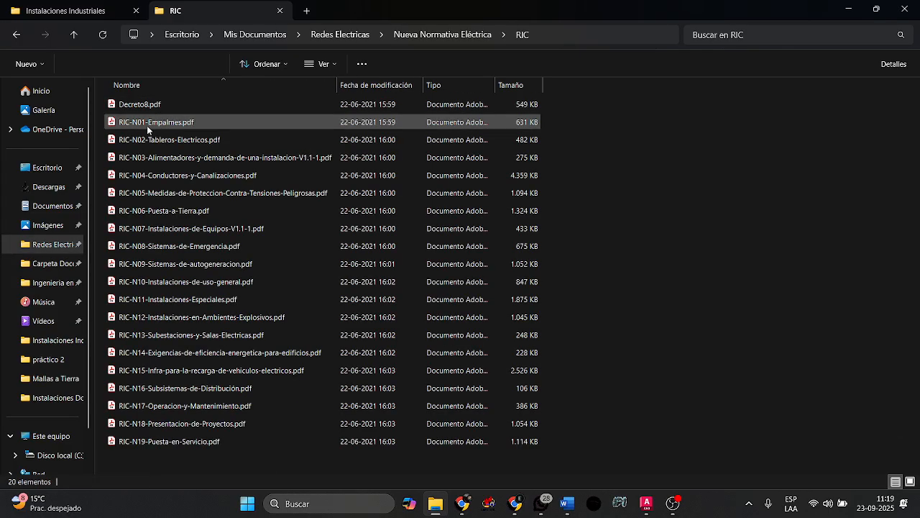
pyautogui.doubleClick(146, 124)
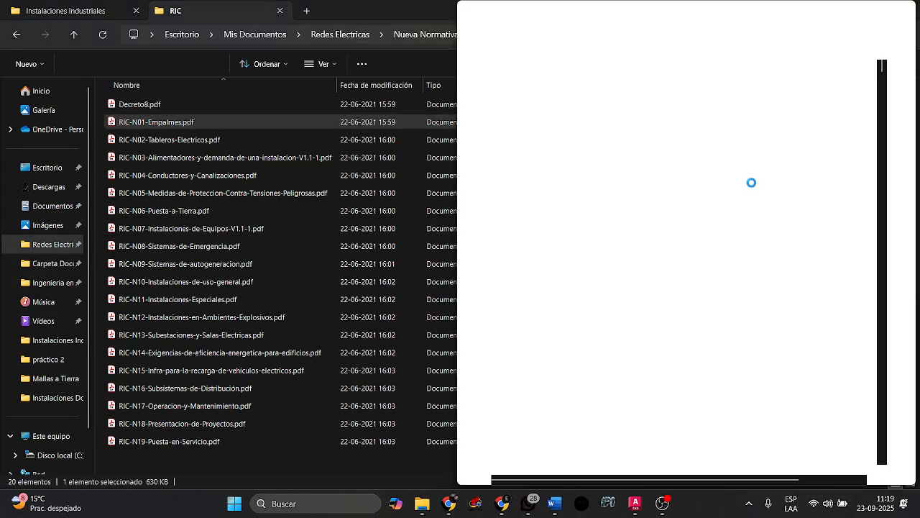
# Locate the Anexo 1.3 table of single-phase service connections and standardized powers in RIC-N01-Empalmes.pdf.
pyautogui.click(874, 11)
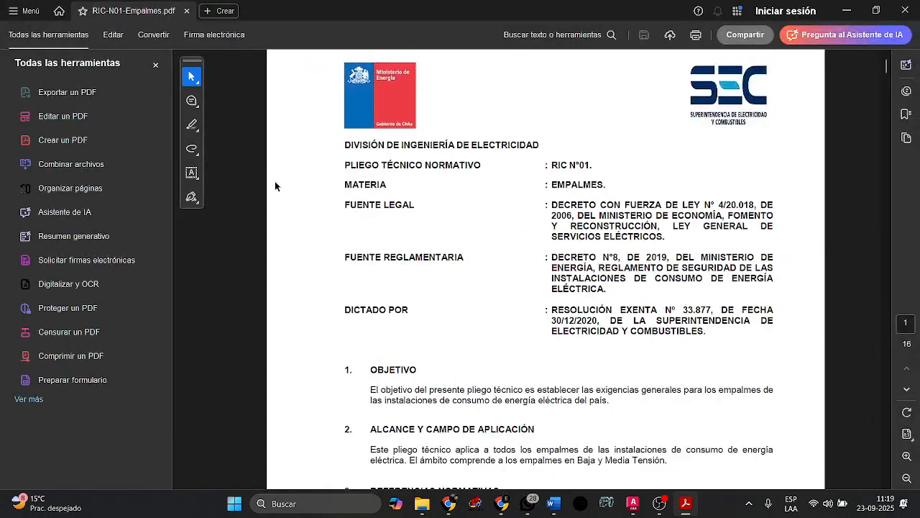
pyautogui.click(155, 64)
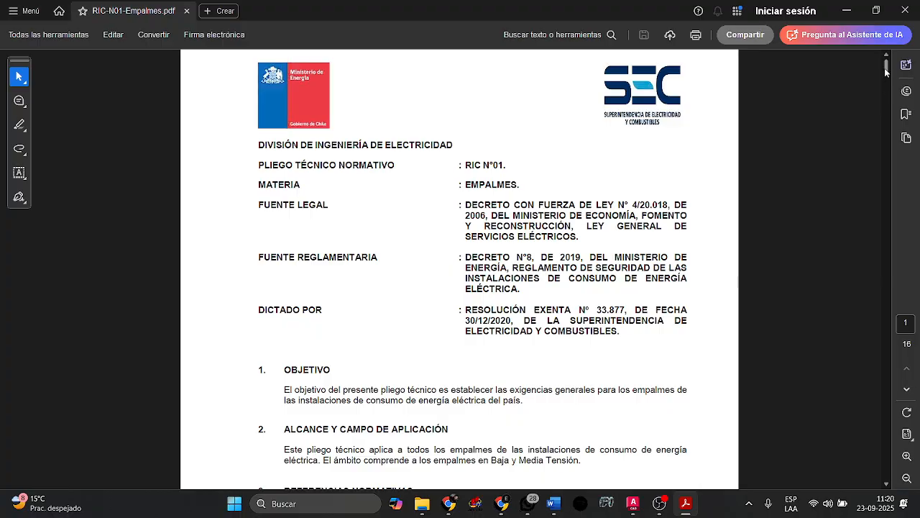
pyautogui.moveTo(887, 69); pyautogui.dragTo(890, 309)
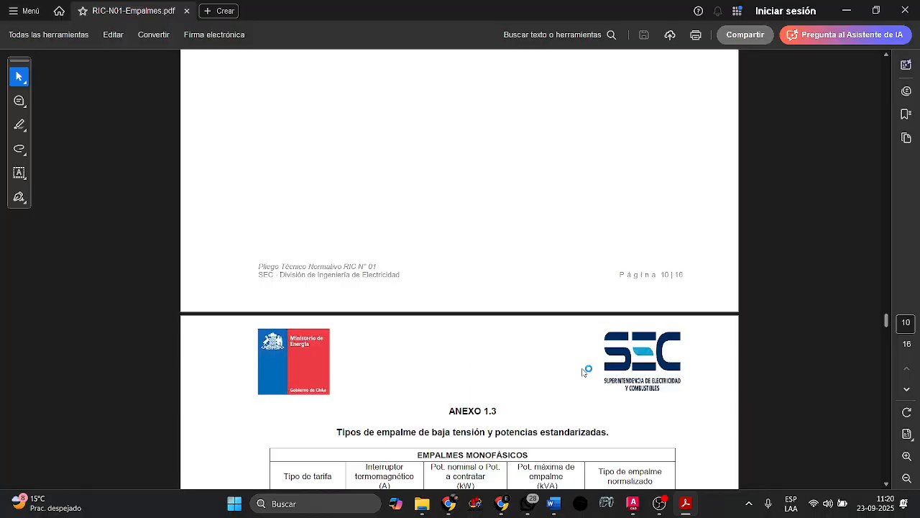
pyautogui.scroll(-5, 524, 411)
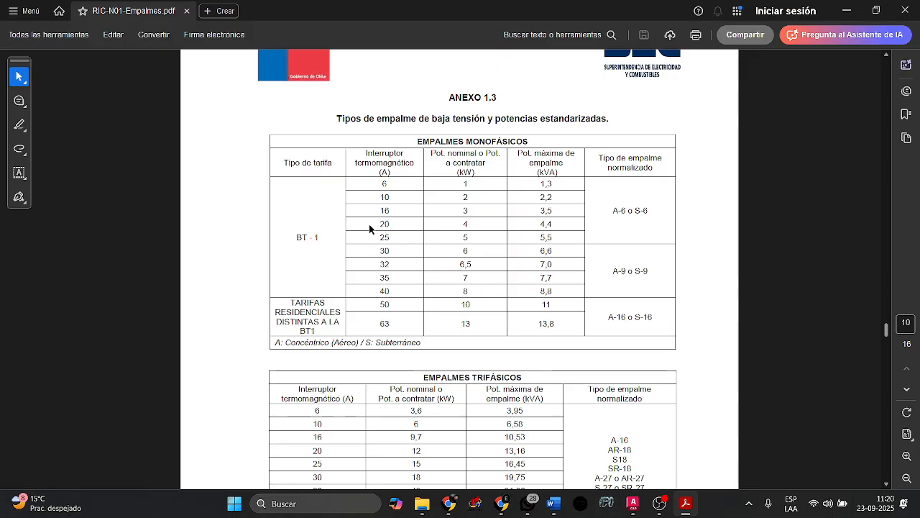
pyautogui.scroll(-2, 370, 229)
pyautogui.scroll(2, 386, 218)
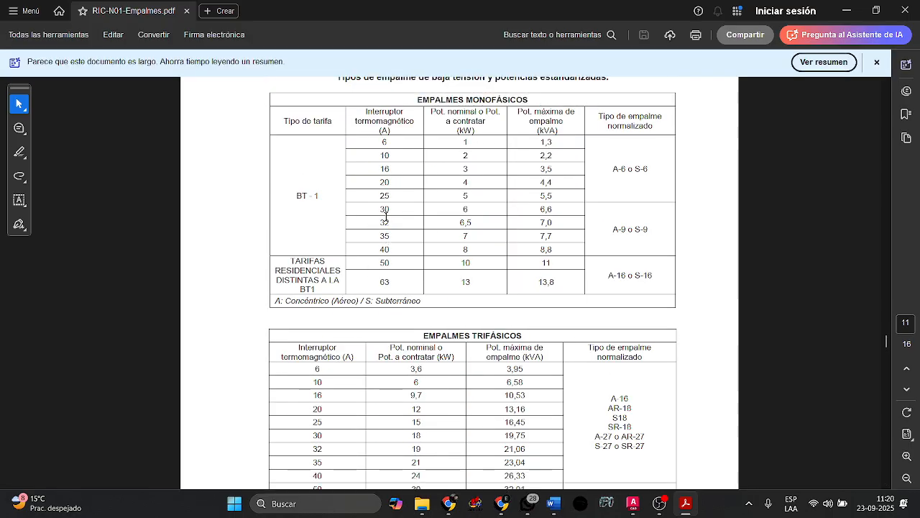
pyautogui.keyDown('ctrl'); pyautogui.scroll(3, 403, 252); pyautogui.keyUp('ctrl')
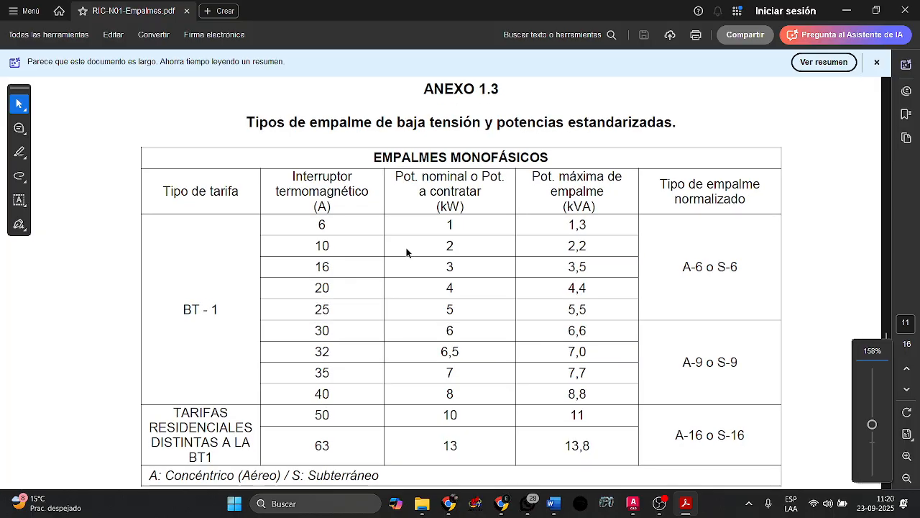
pyautogui.scroll(-1, 409, 247)
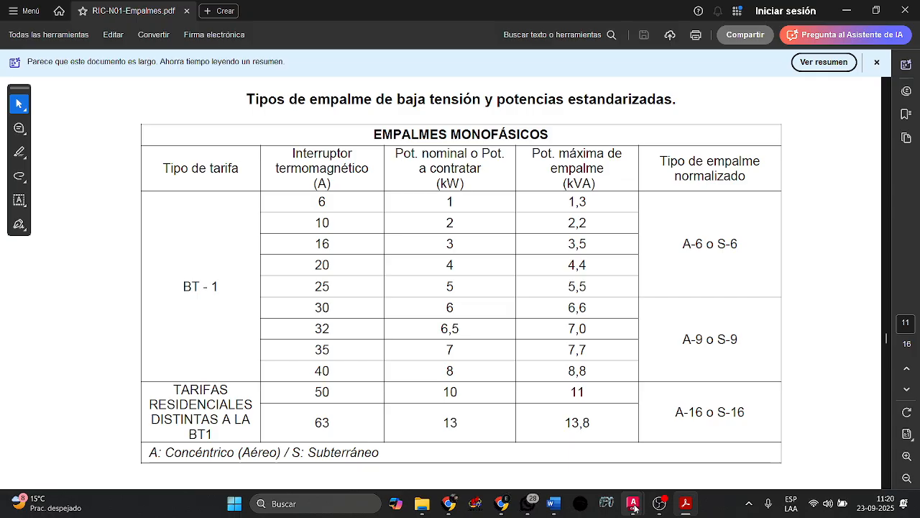
# Switch to Seccion 1 grupo 2.dwg in AutoCAD and examine the power and current in the lighting load table's totals row.
pyautogui.moveTo(635, 501)
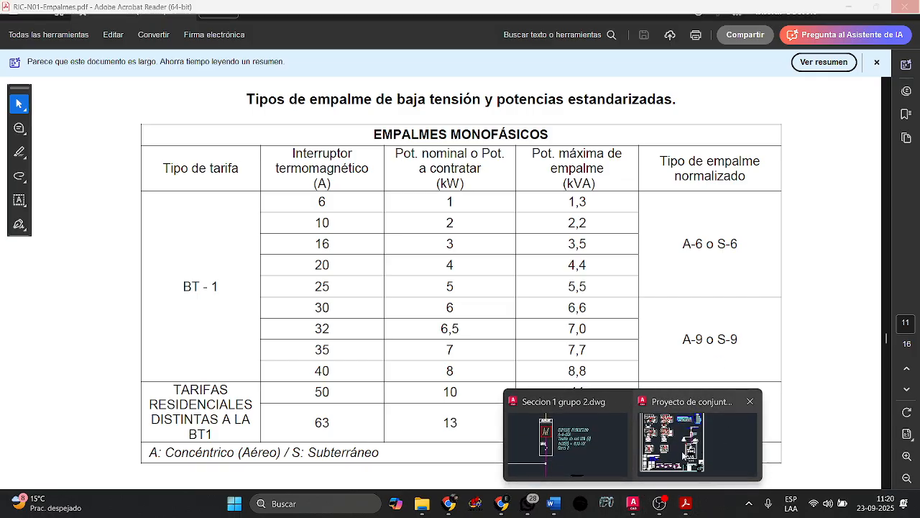
pyautogui.click(568, 435)
pyautogui.scroll(-5, 491, 392)
pyautogui.scroll(8, 402, 342)
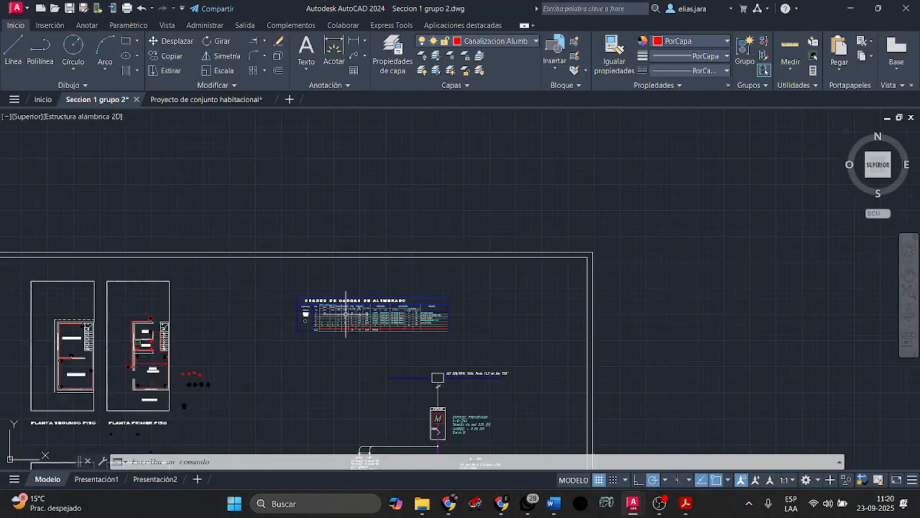
pyautogui.moveTo(361, 303); pyautogui.dragTo(371, 315, button='middle')
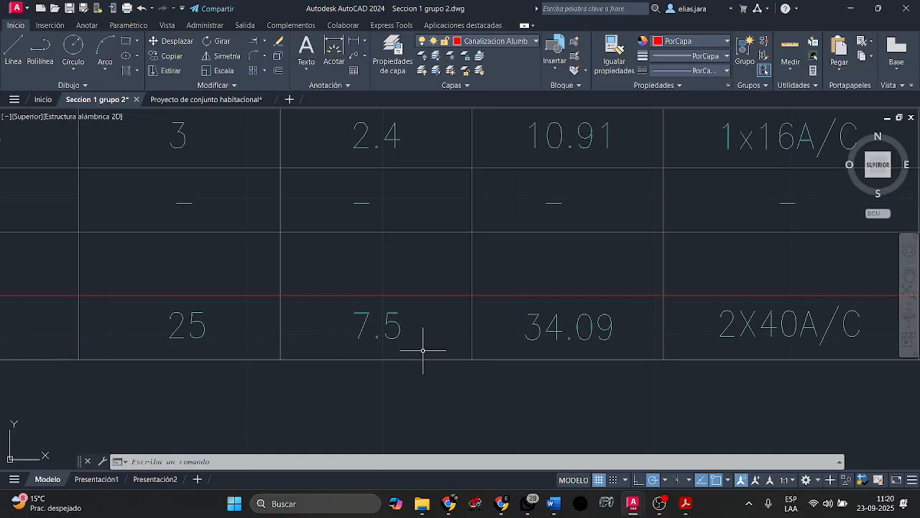
pyautogui.click(686, 505)
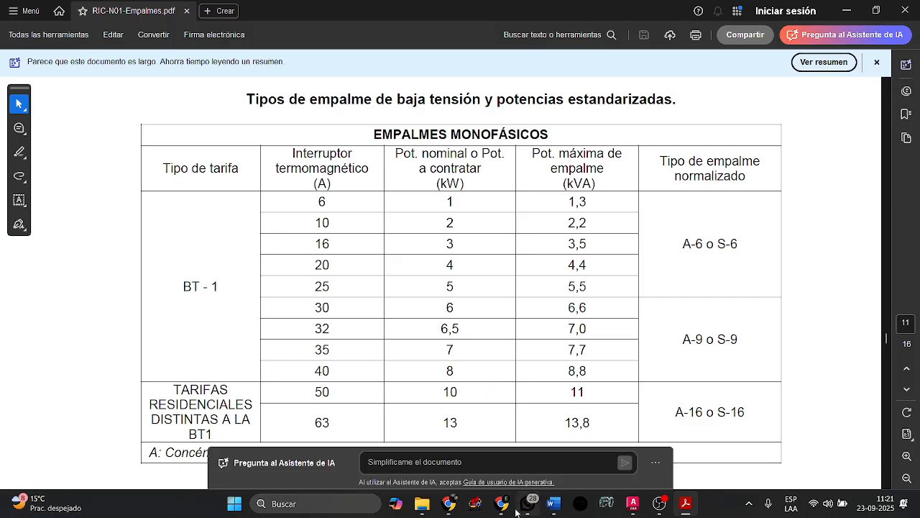
pyautogui.moveTo(633, 506)
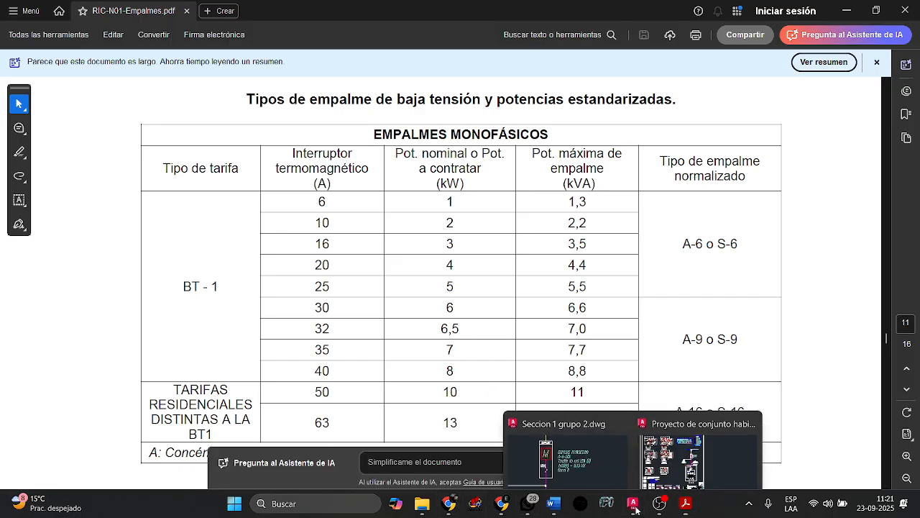
pyautogui.click(557, 446)
pyautogui.scroll(2, 618, 345)
pyautogui.scroll(1, 568, 352)
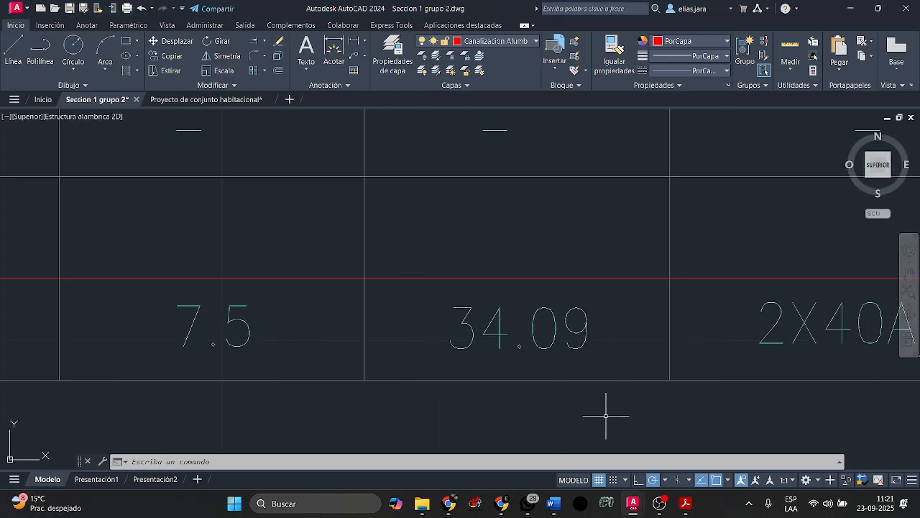
# Switch to the Acrobat PDF and compare the 7 kW and 8 kW rows of the EMPALMES MONOFÁSICOS table, including maximum power.
pyautogui.click(685, 504)
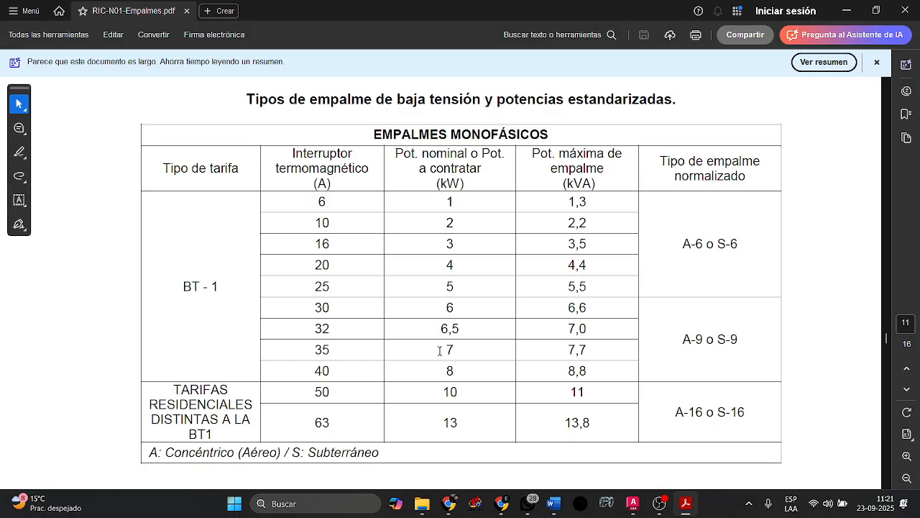
pyautogui.moveTo(438, 349); pyautogui.dragTo(456, 347)
pyautogui.click(477, 348)
pyautogui.moveTo(444, 371); pyautogui.dragTo(466, 371)
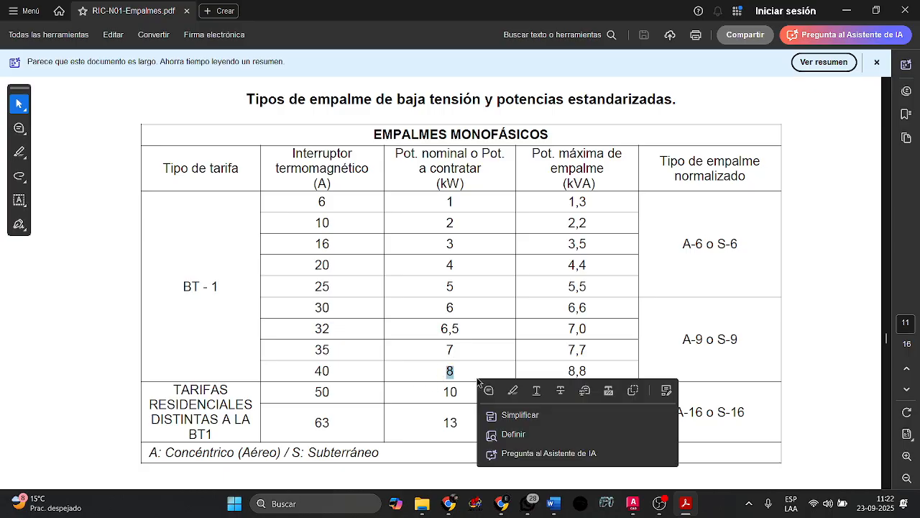
pyautogui.click(466, 374)
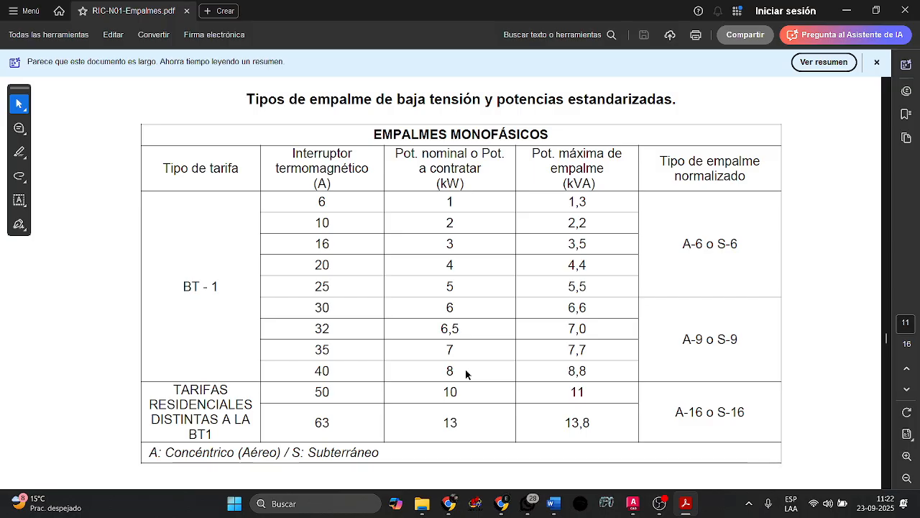
pyautogui.moveTo(446, 350); pyautogui.dragTo(455, 351)
pyautogui.click(468, 357)
pyautogui.click(465, 353)
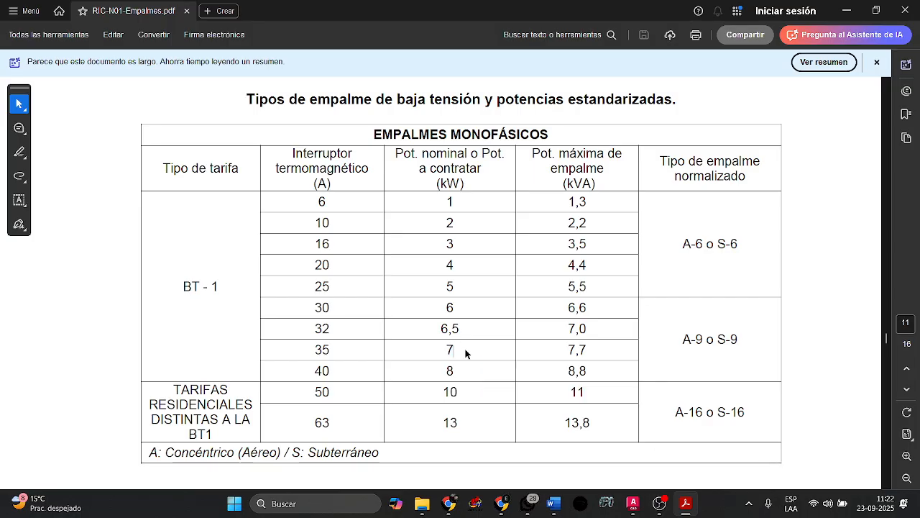
pyautogui.moveTo(587, 351); pyautogui.dragTo(552, 355)
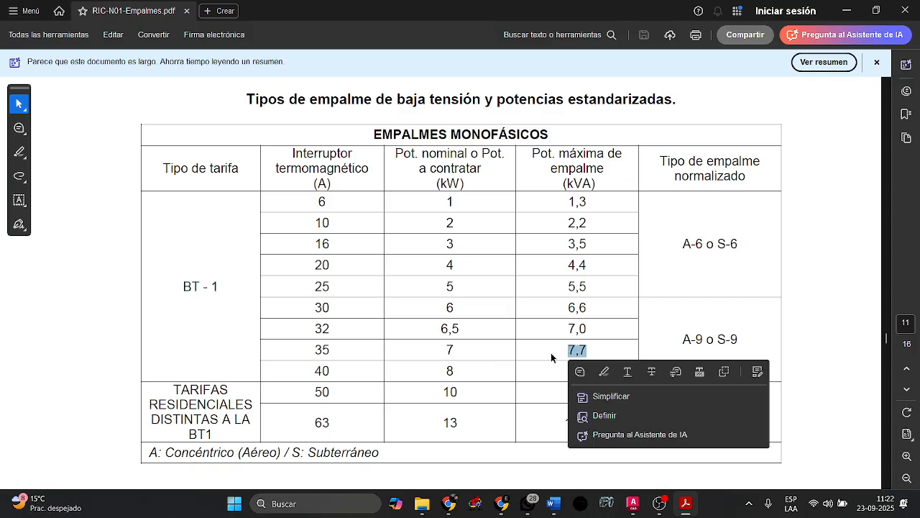
pyautogui.click(551, 358)
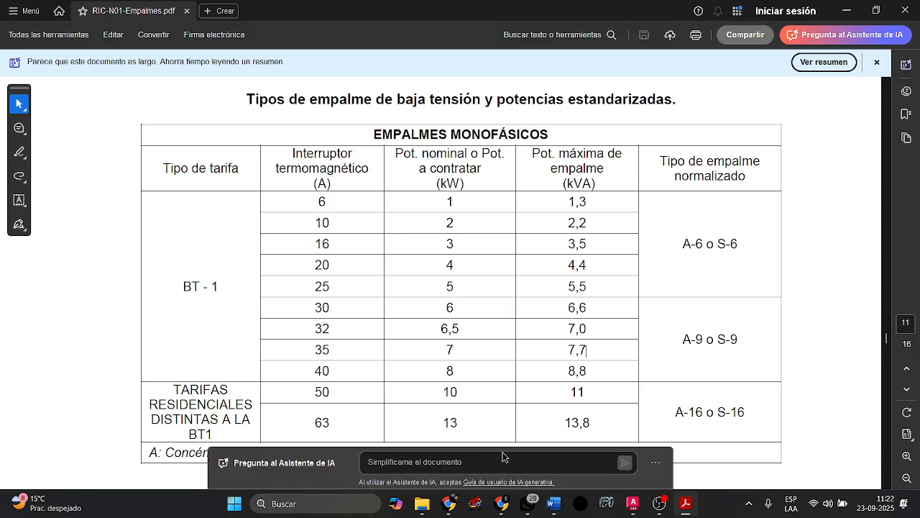
# Compare the EMPALME PROYECTADO designation in the AutoCAD drawing with the normalized service types in the Acrobat PDF.
pyautogui.moveTo(633, 503)
pyautogui.click(565, 446)
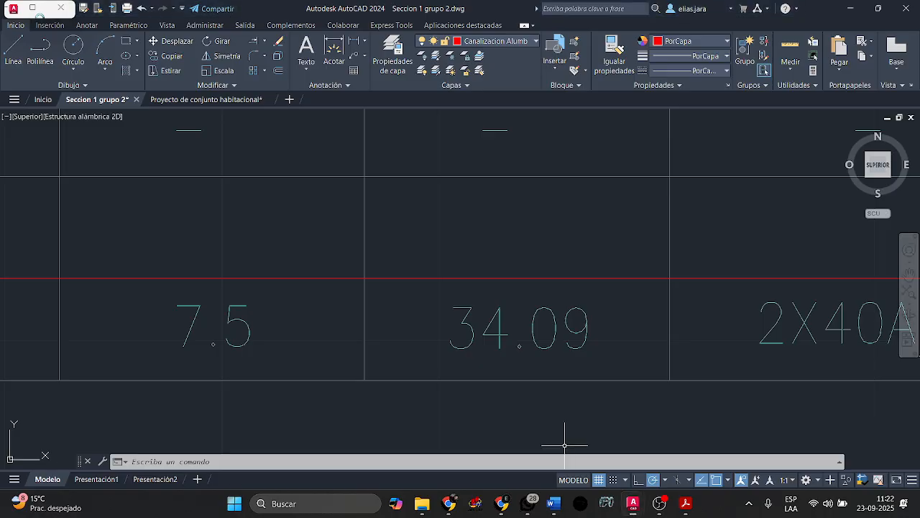
pyautogui.scroll(-5, 513, 309)
pyautogui.moveTo(513, 308); pyautogui.dragTo(369, 304, button='middle')
pyautogui.scroll(-3, 418, 298)
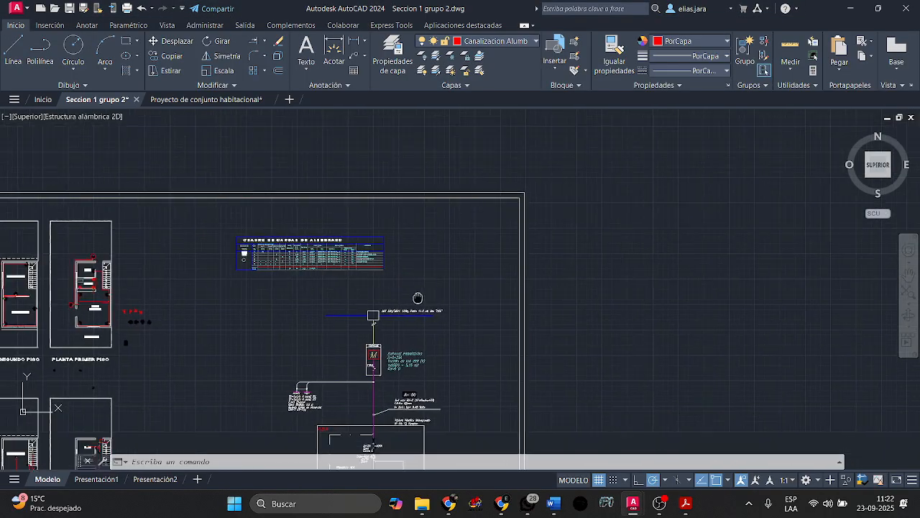
pyautogui.scroll(12, 418, 298)
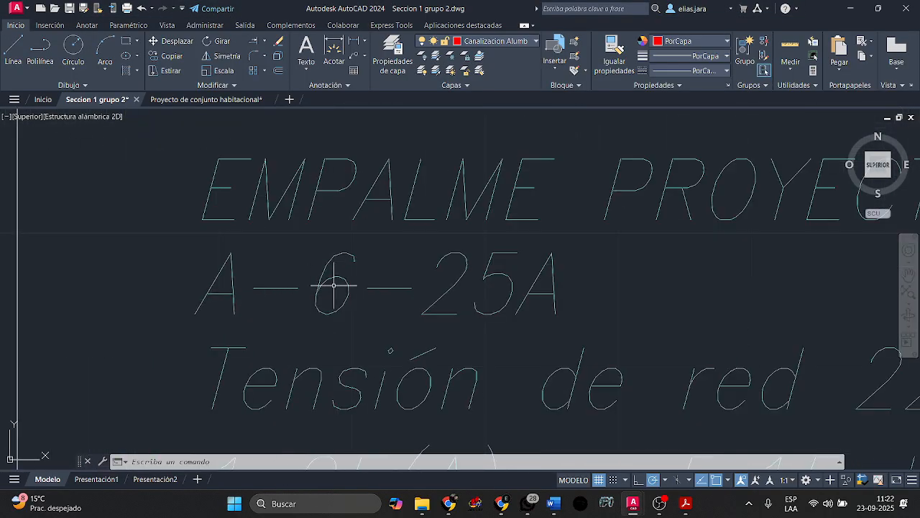
pyautogui.scroll(-2, 334, 286)
pyautogui.moveTo(686, 504)
pyautogui.click(687, 456)
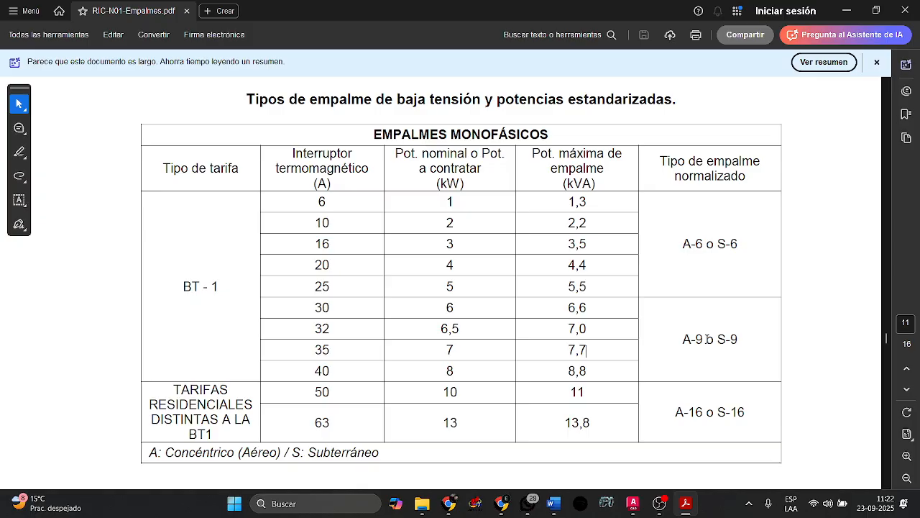
# Switch back to Seccion 1 grupo 2.dwg in AutoCAD and change the EMPALME PROYECTADO designation to A-9-35A.
pyautogui.moveTo(632, 504)
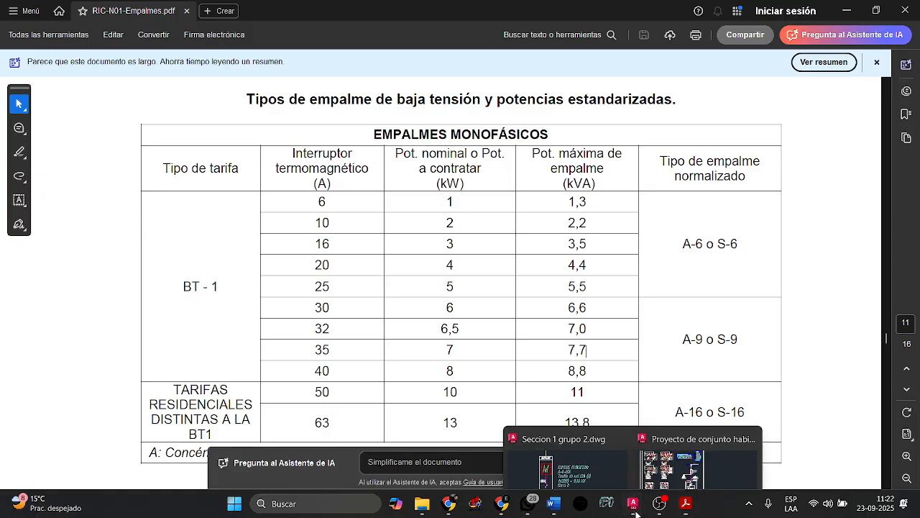
pyautogui.click(607, 455)
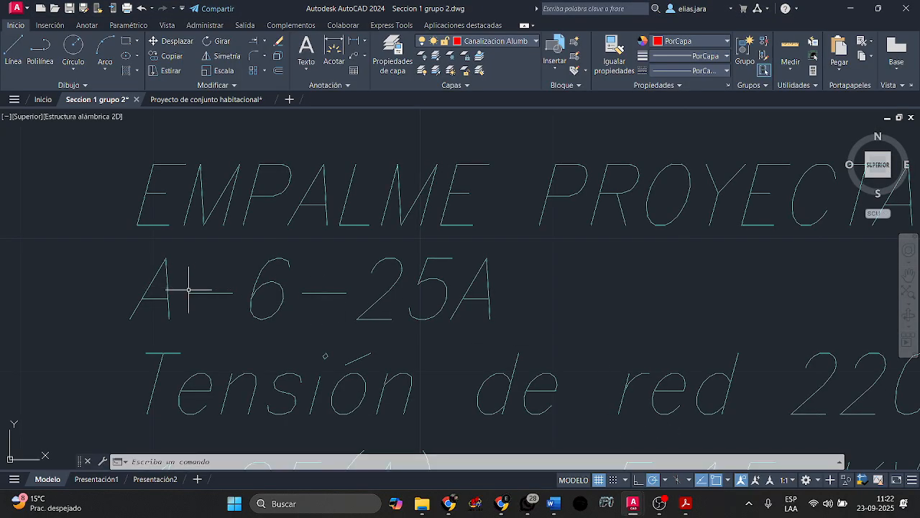
pyautogui.click(267, 287)
pyautogui.click(273, 281)
pyautogui.doubleClick(273, 283)
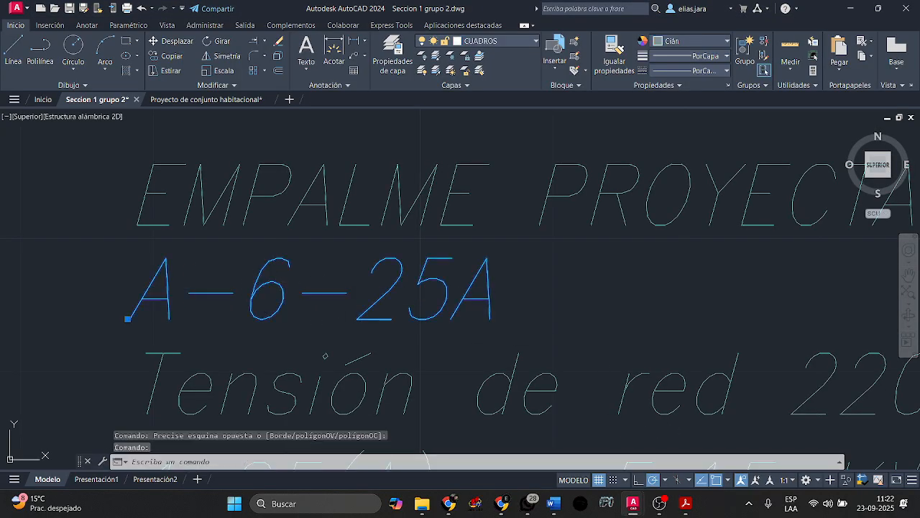
pyautogui.click(284, 290)
pyautogui.press('BackSpace')
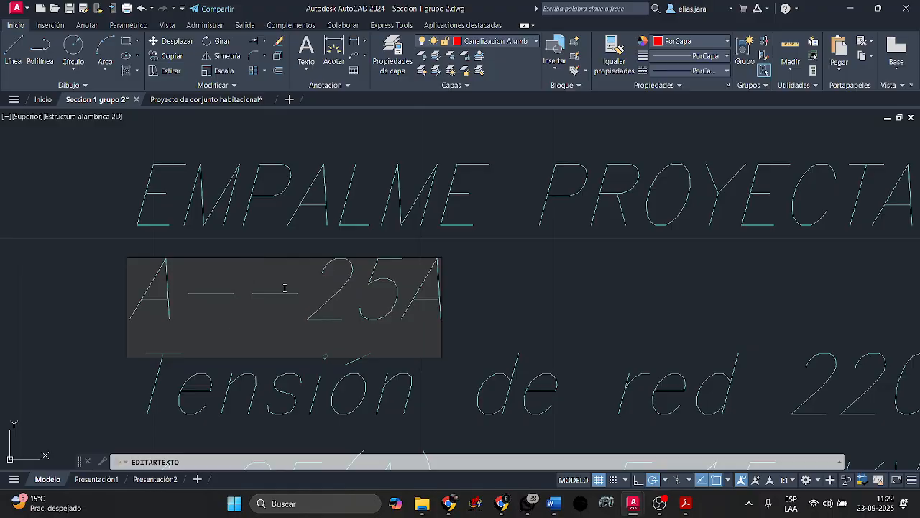
pyautogui.write('9')
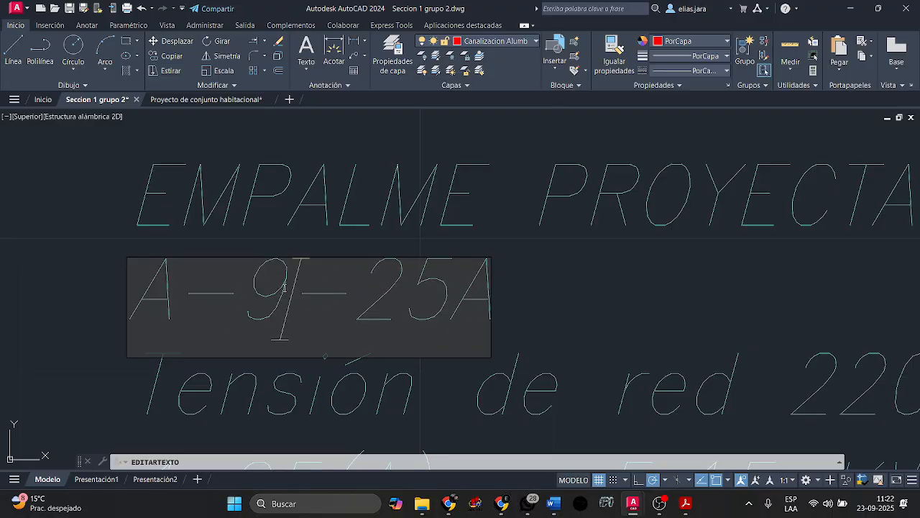
pyautogui.click(409, 287)
pyautogui.press('BackSpace')
pyautogui.write('3')
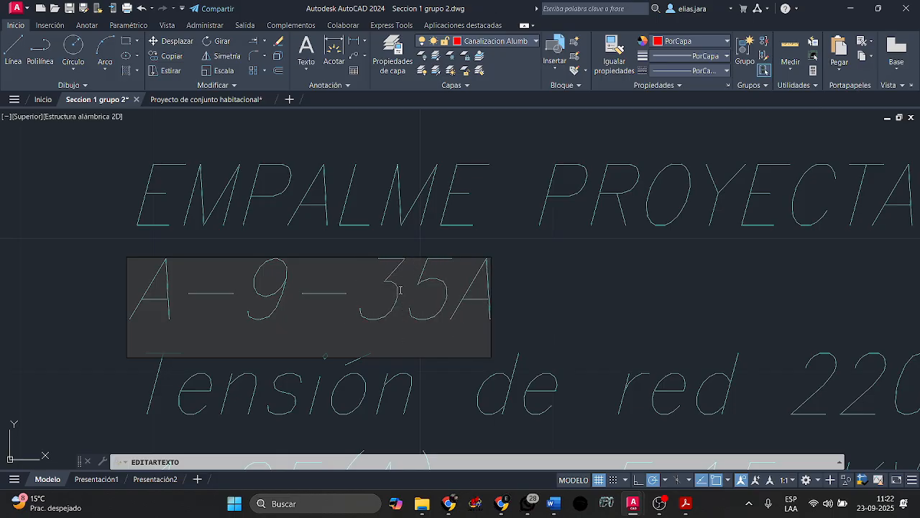
pyautogui.click(532, 284)
# Set the breaker rating below the network voltage in the EMPALME PROYECTADO text to 1x35(A).
pyautogui.scroll(-2, 532, 283)
pyautogui.moveTo(600, 314)
pyautogui.mouseDown(button='middle')
pyautogui.moveTo(508, 276)
pyautogui.moveTo(508, 259)
pyautogui.mouseUp(button='middle')
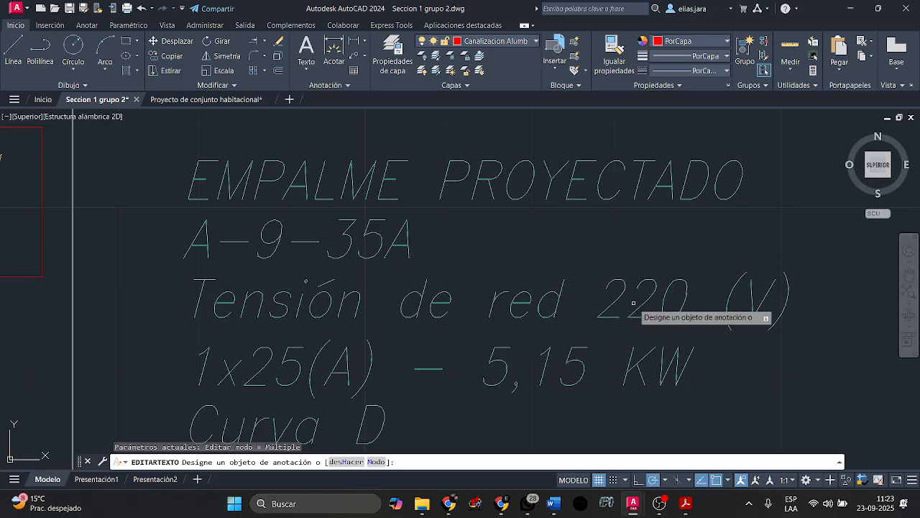
pyautogui.moveTo(241, 382); pyautogui.dragTo(373, 332, button='middle')
pyautogui.click(359, 323)
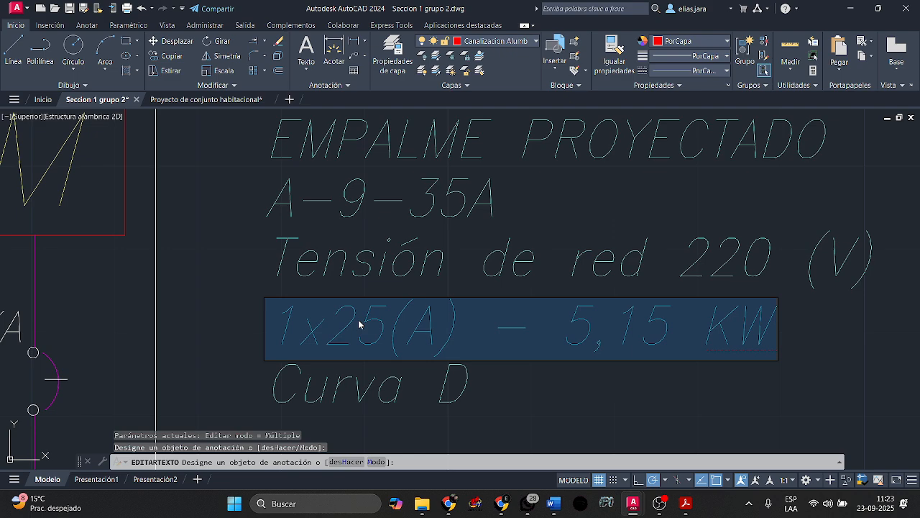
pyautogui.click(359, 323)
pyautogui.press('BackSpace')
pyautogui.write('3')
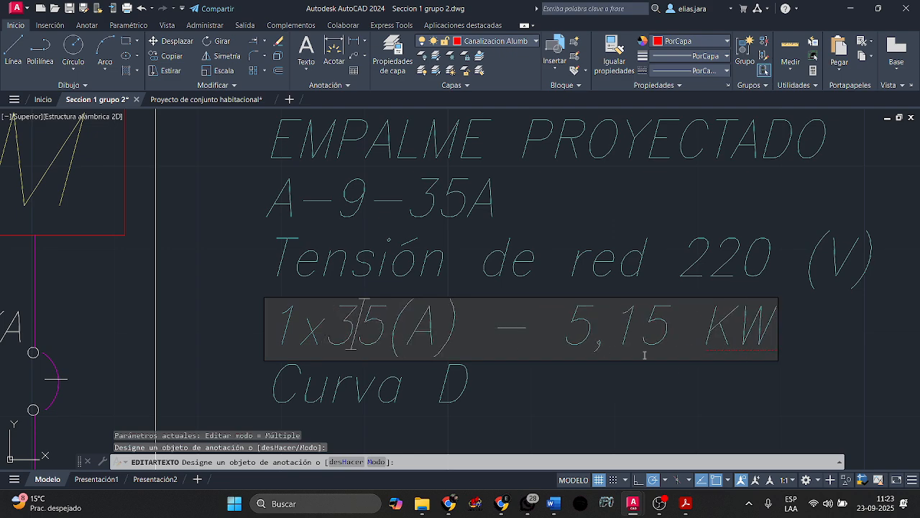
# Set the power beside the breaker rating in the EMPALME PROYECTADO text to 7,5 KW.
pyautogui.click(660, 333)
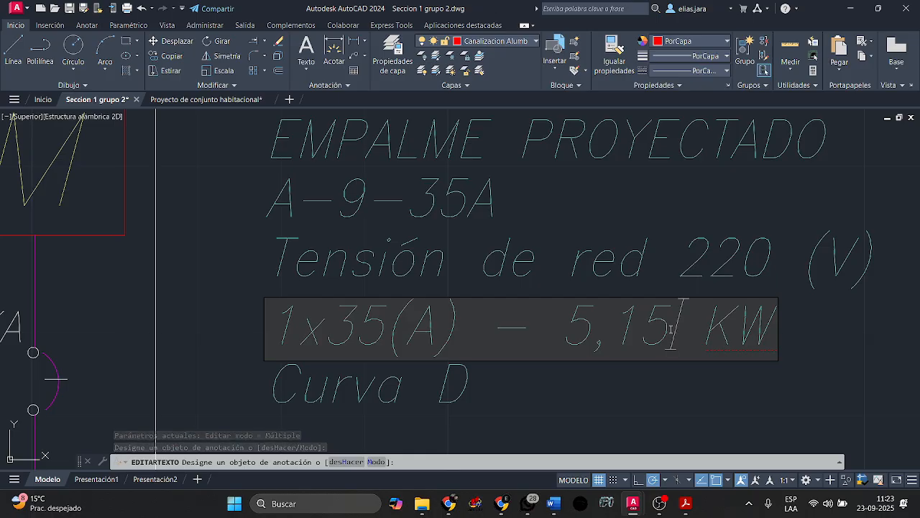
pyautogui.press('BackSpace')
pyautogui.press('BackSpace')
pyautogui.press('BackSpace')
pyautogui.press('BackSpace')
pyautogui.write('7,5')
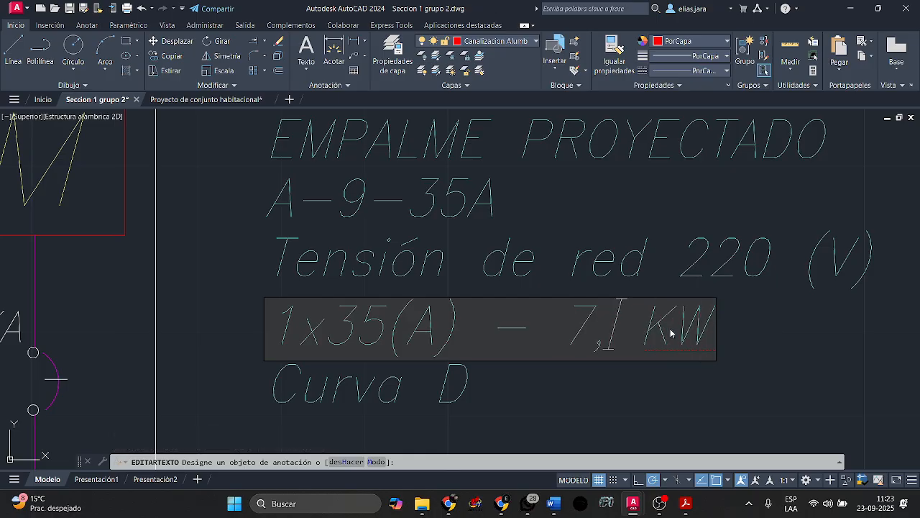
# Change the breaker curve in the last line of the EMPALME PROYECTADO text to Curva B.
pyautogui.moveTo(448, 406)
pyautogui.mouseDown(button='middle')
pyautogui.moveTo(475, 352)
pyautogui.moveTo(496, 343)
pyautogui.mouseUp(button='middle')
pyautogui.click(504, 338)
pyautogui.click(503, 333)
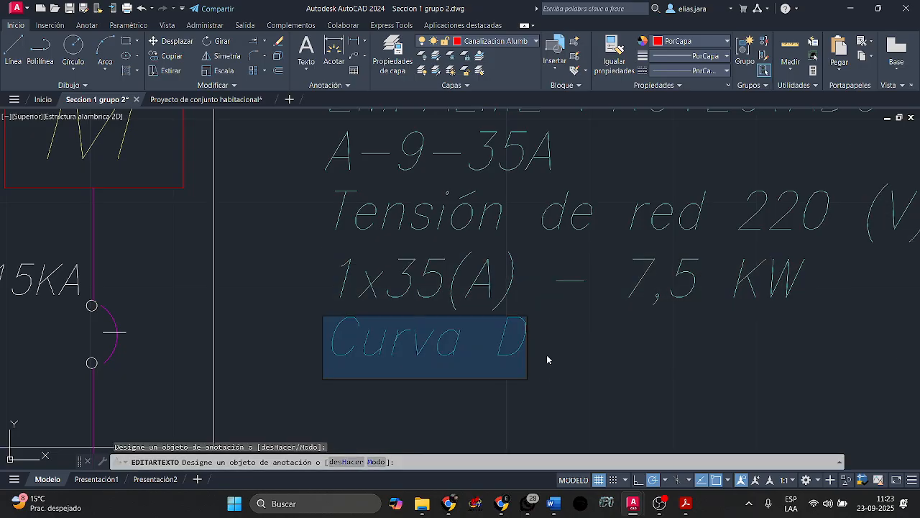
pyautogui.press('Right')
pyautogui.press('BackSpace')
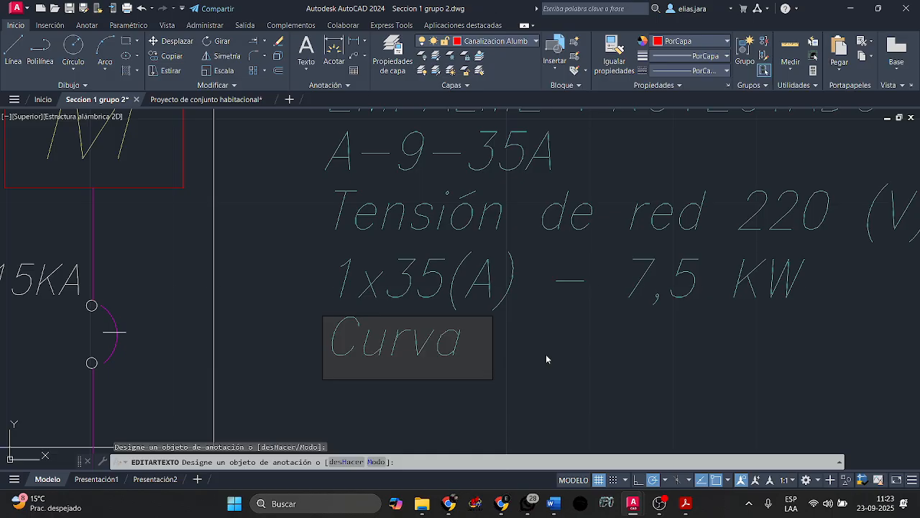
pyautogui.write('B')
pyautogui.click(655, 391)
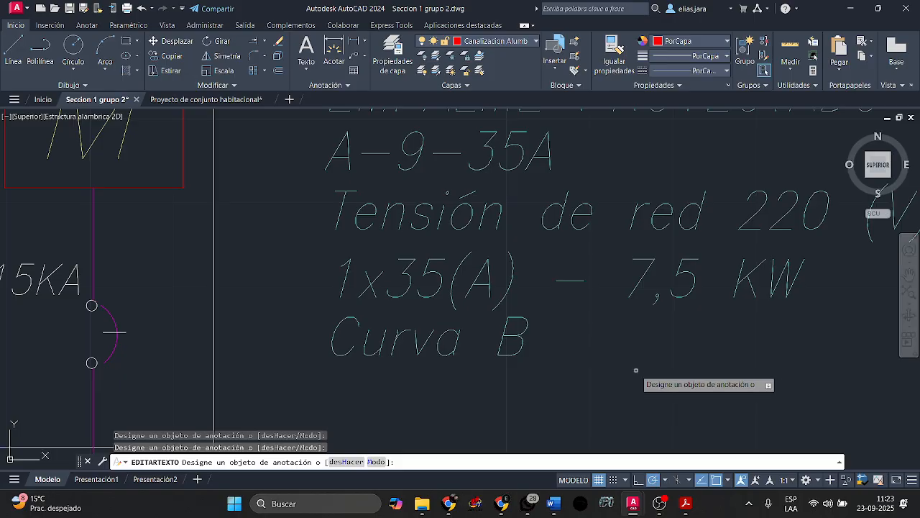
# Examine the updated EMPALME PROYECTADO data and the conductor, conduit, length and voltage drop lines of the A-00 feeder.
pyautogui.scroll(-2, 616, 356)
pyautogui.moveTo(616, 353); pyautogui.dragTo(562, 361, button='middle')
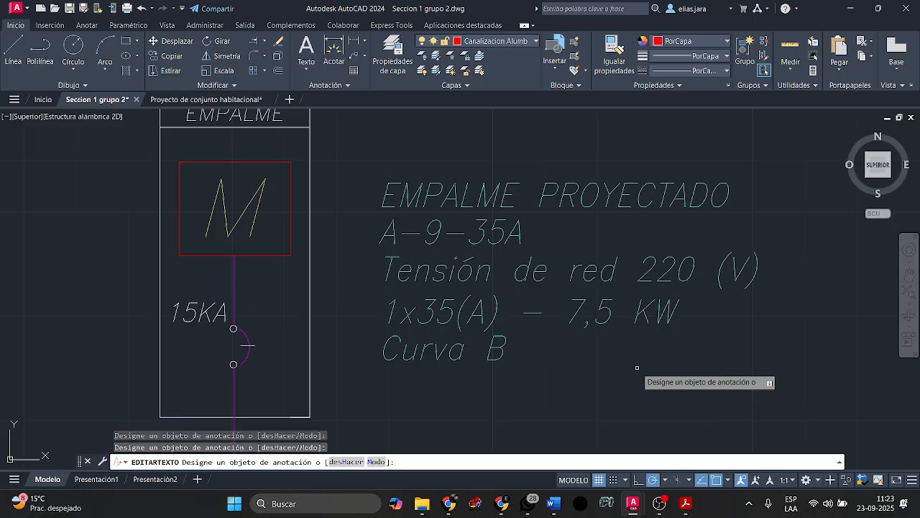
pyautogui.scroll(-2, 522, 231)
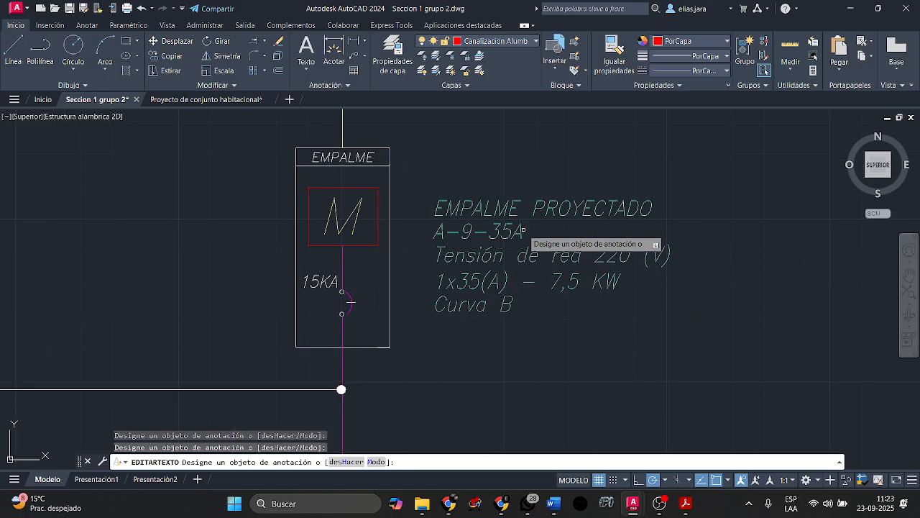
pyautogui.moveTo(532, 160)
pyautogui.mouseDown(button='middle')
pyautogui.moveTo(537, 189)
pyautogui.moveTo(568, 152)
pyautogui.moveTo(584, 262)
pyautogui.moveTo(600, 233)
pyautogui.mouseUp(button='middle')
pyautogui.scroll(-2, 611, 252)
pyautogui.scroll(1, 547, 288)
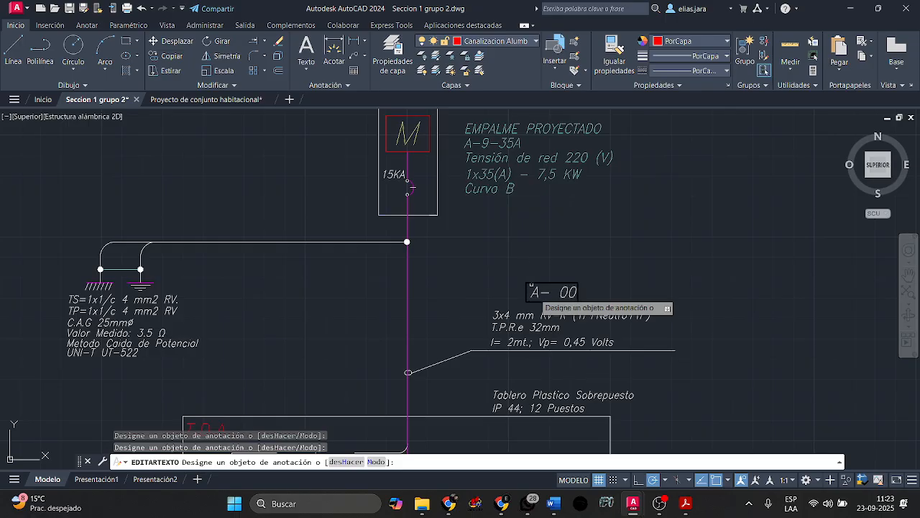
pyautogui.scroll(2, 550, 345)
pyautogui.moveTo(606, 347); pyautogui.dragTo(547, 349, button='middle')
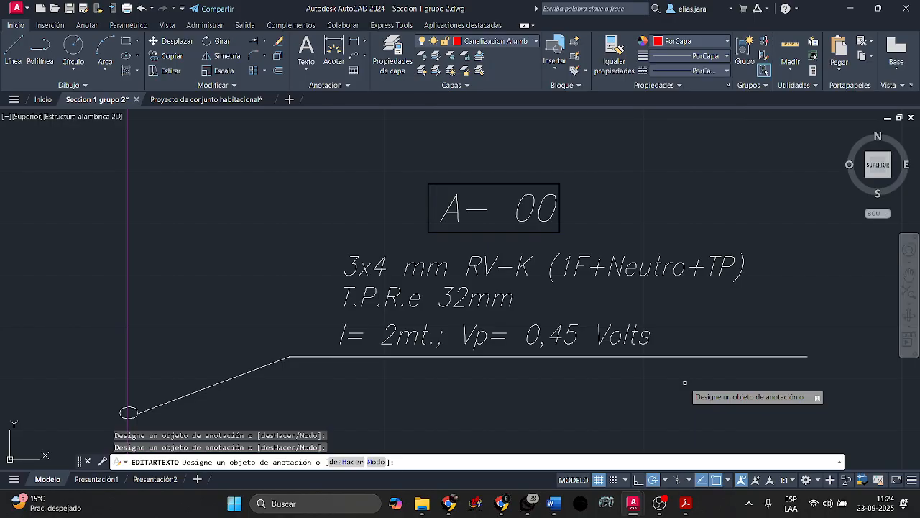
pyautogui.moveTo(694, 387); pyautogui.dragTo(673, 381, button='middle')
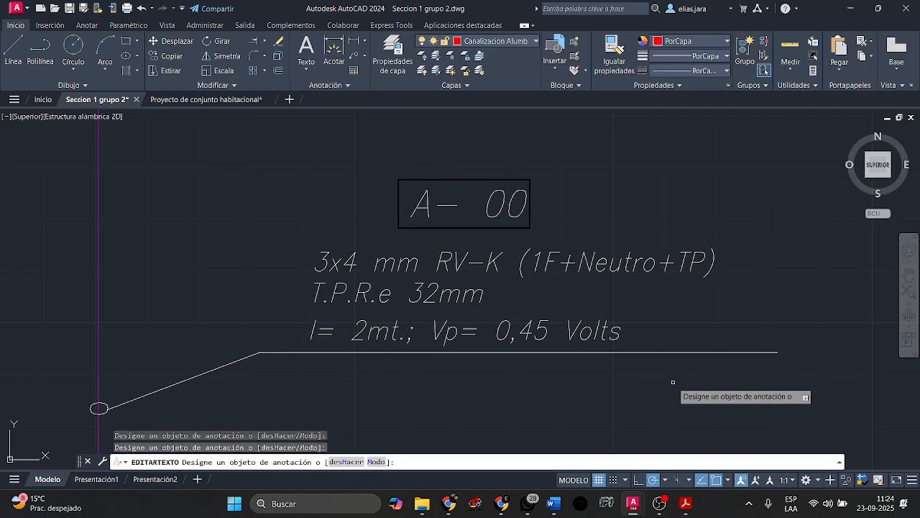
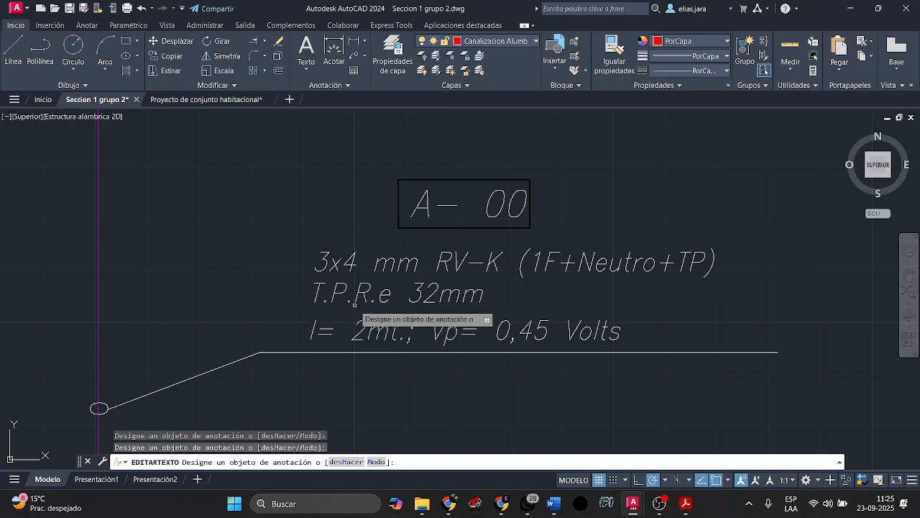
pyautogui.scroll(2, 355, 304)
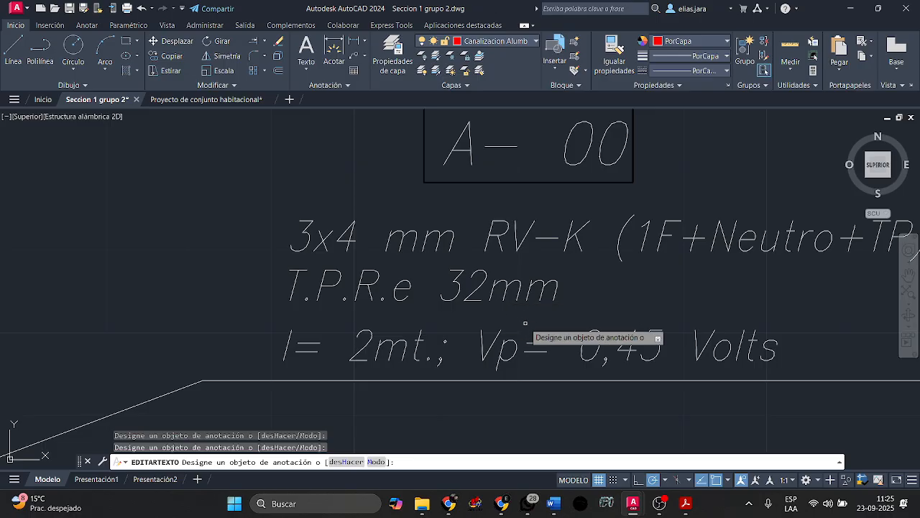
pyautogui.moveTo(309, 340); pyautogui.dragTo(264, 303, button='middle')
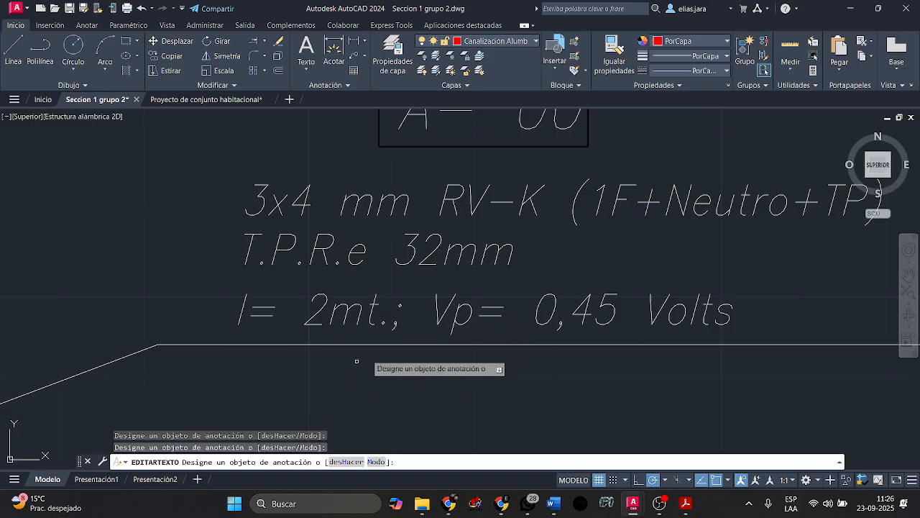
# Leave text editing and compare the first- and second-floor plans with the A-00 feeder's length and voltage drop data.
pyautogui.scroll(-10, 344, 352)
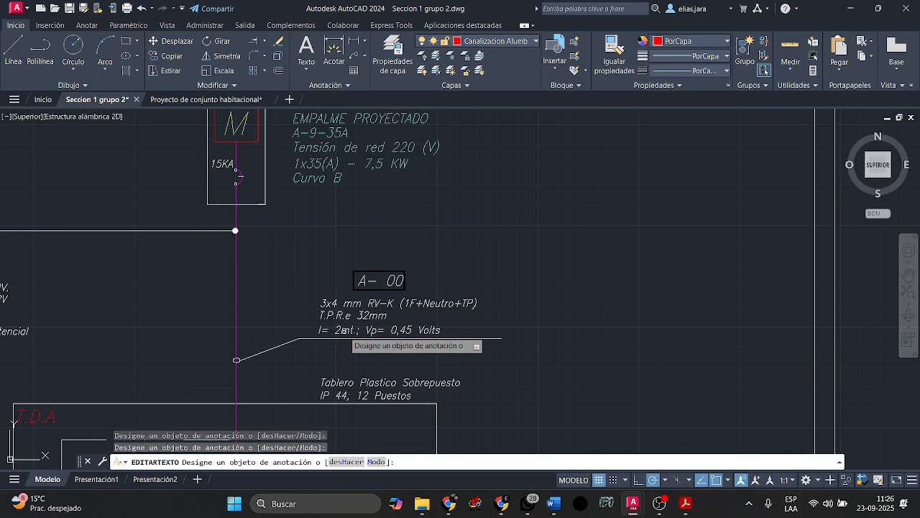
pyautogui.scroll(8, 353, 294)
pyautogui.scroll(5, 475, 224)
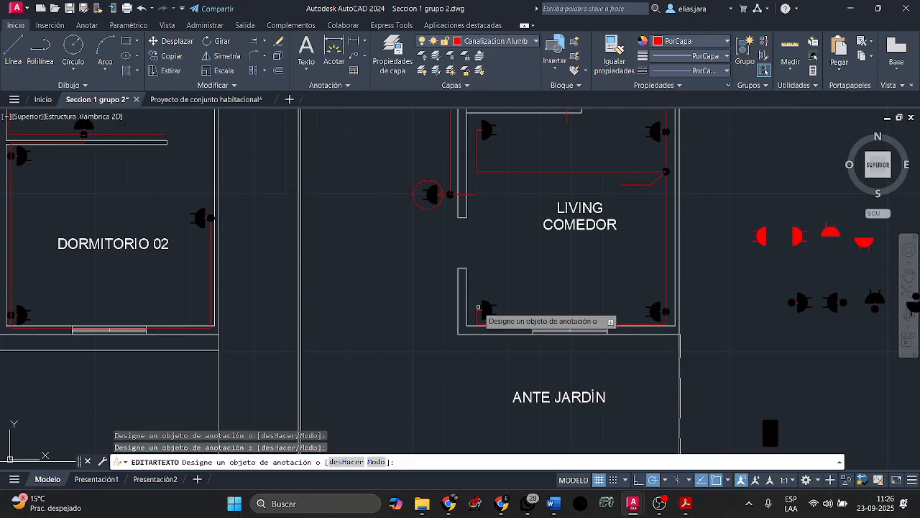
pyautogui.press('Escape')
pyautogui.scroll(-2, 532, 282)
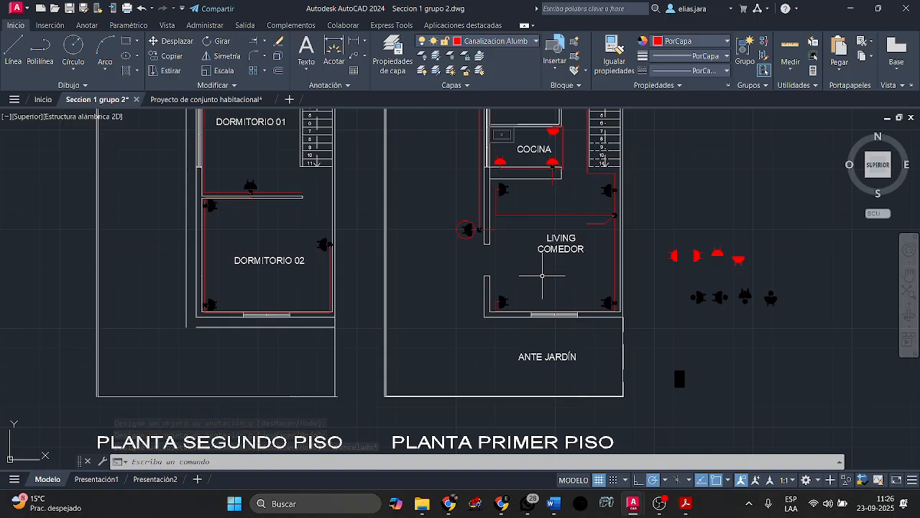
pyautogui.scroll(-6, 542, 276)
pyautogui.scroll(8, 546, 273)
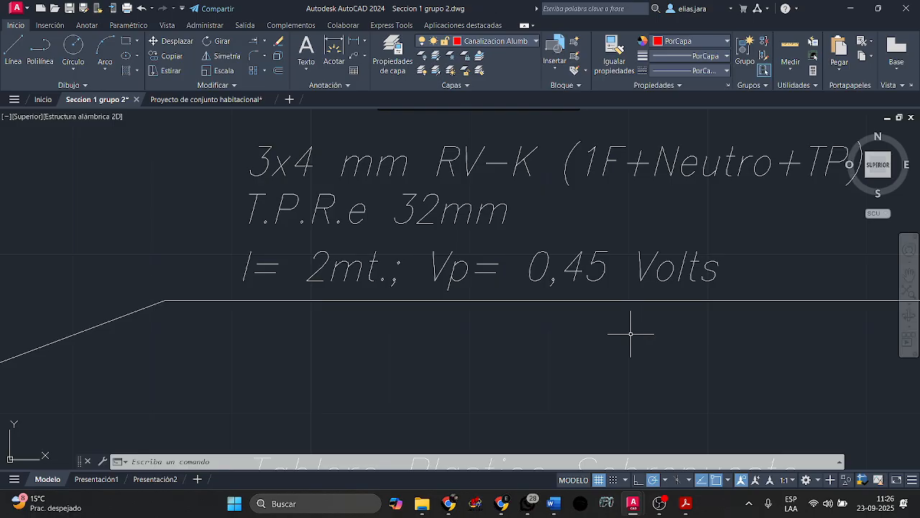
pyautogui.moveTo(630, 333); pyautogui.dragTo(587, 405, button='middle')
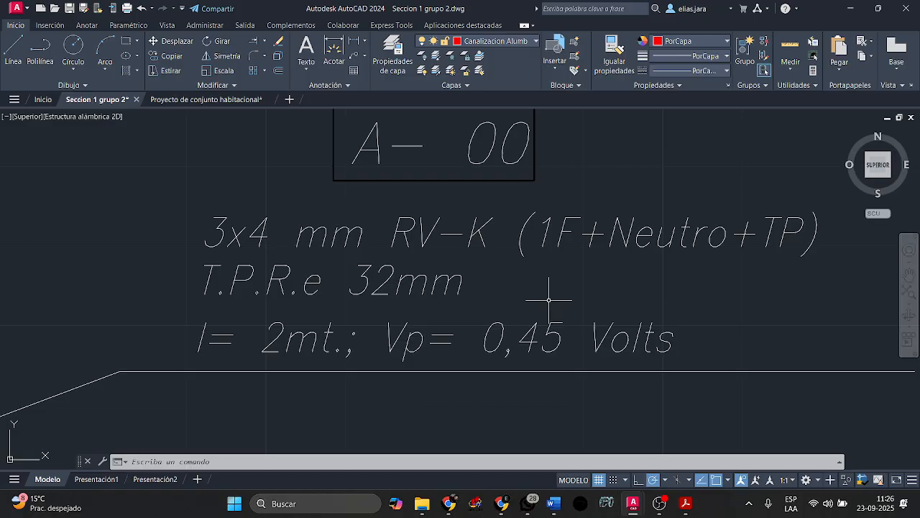
# Examine the grounding specifications below the earth symbols in the single-line diagram.
pyautogui.scroll(-6, 552, 300)
pyautogui.scroll(6, 417, 300)
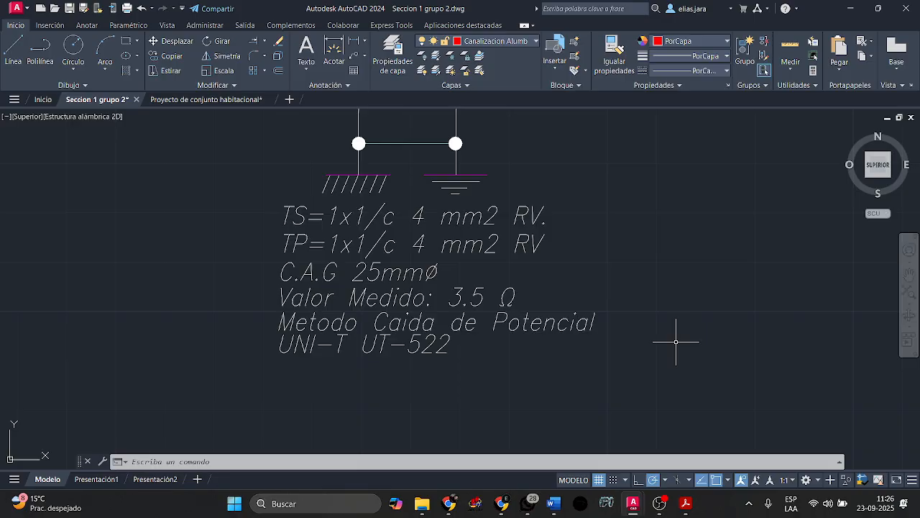
pyautogui.moveTo(719, 274); pyautogui.dragTo(701, 285, button='middle')
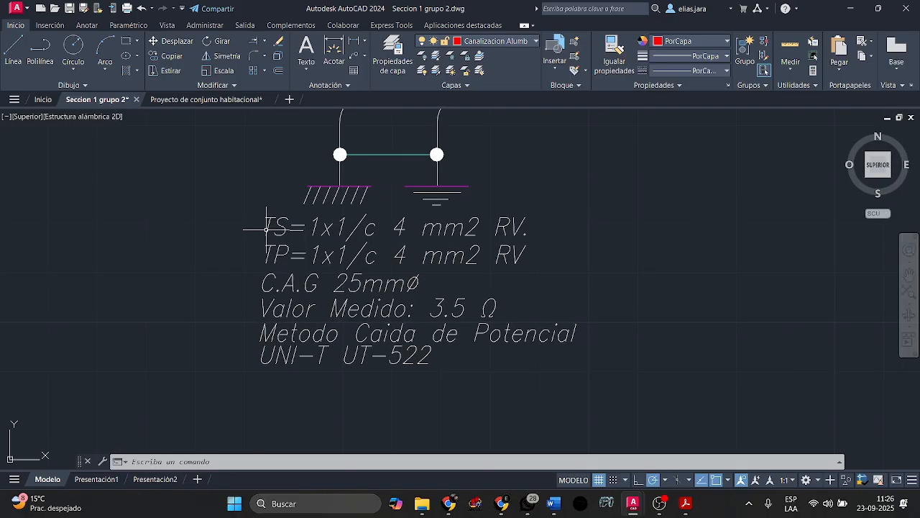
pyautogui.scroll(2, 266, 229)
pyautogui.scroll(1, 554, 216)
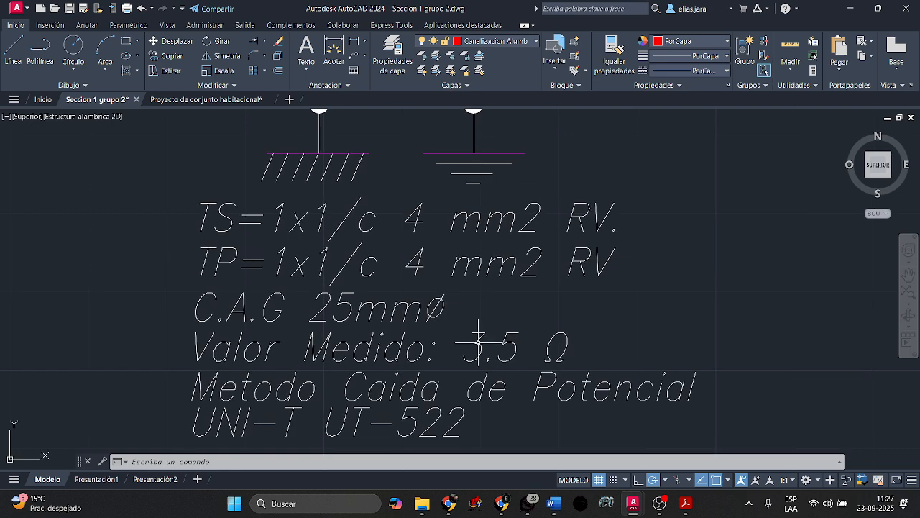
pyautogui.moveTo(478, 345); pyautogui.dragTo(471, 317, button='middle')
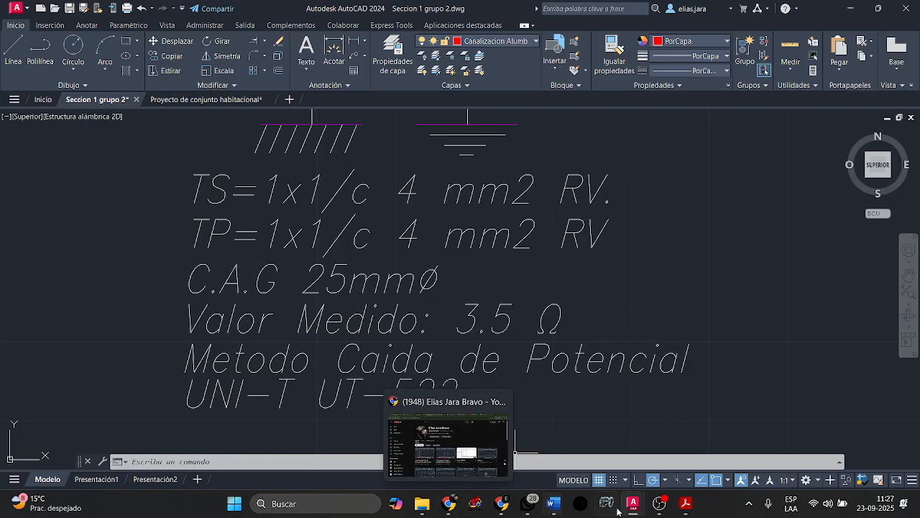
# Switch to the Presentación1 layout and activate the model space of the viewport around the C.A.G 25mmØ grounding conduit text.
pyautogui.click(114, 480)
pyautogui.scroll(-5, 191, 390)
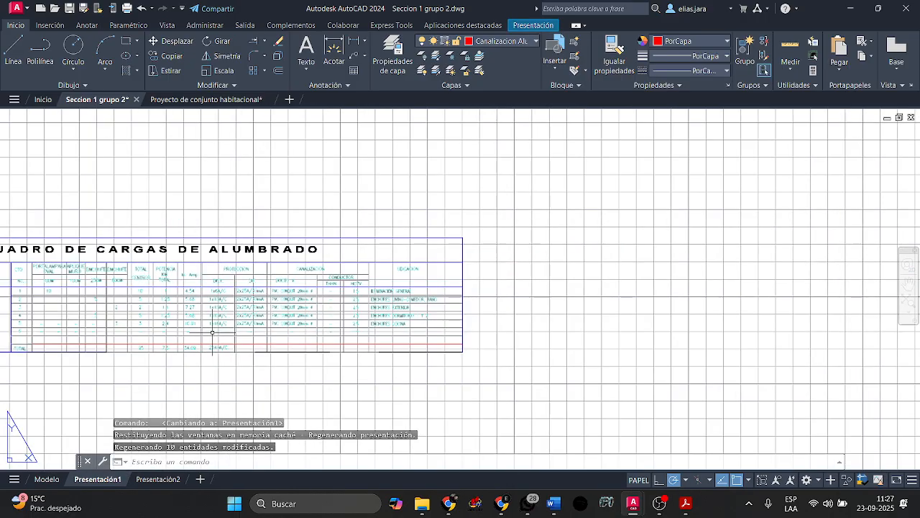
pyautogui.moveTo(292, 392); pyautogui.dragTo(381, 230, button='middle')
pyautogui.scroll(6, 262, 356)
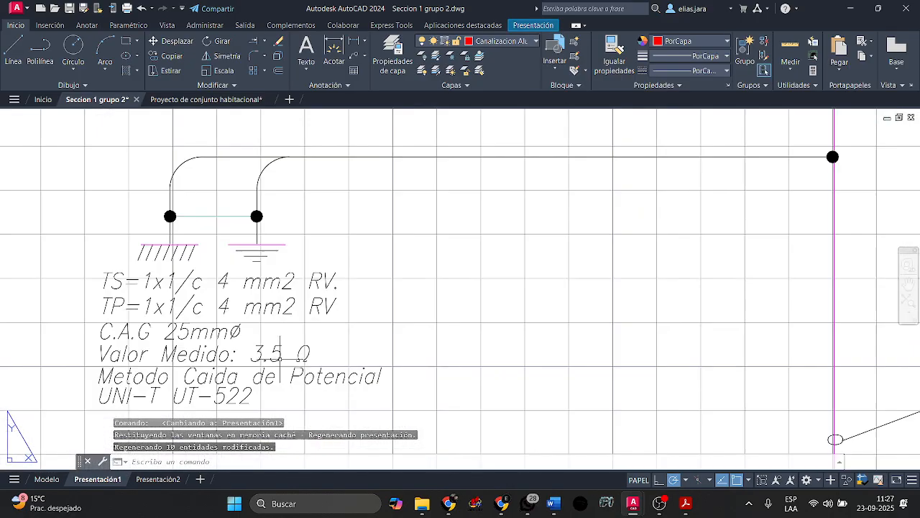
pyautogui.scroll(3, 409, 260)
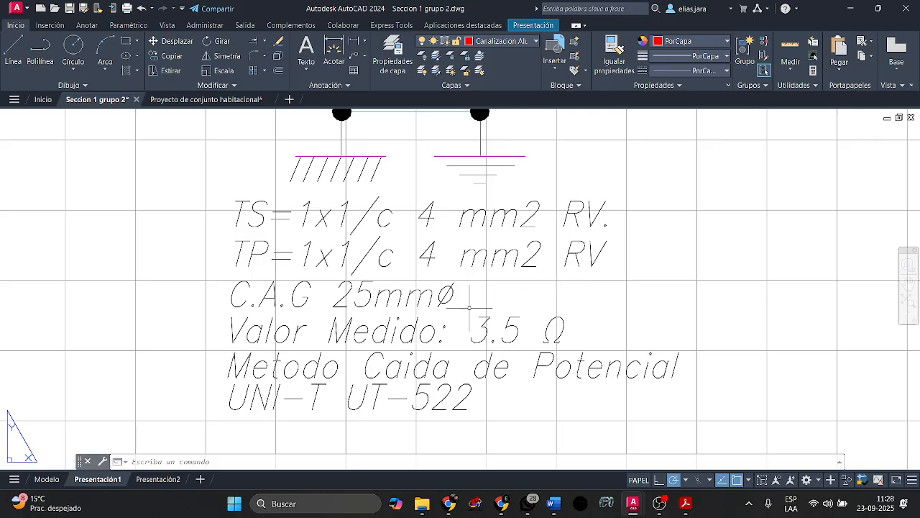
pyautogui.scroll(2, 245, 309)
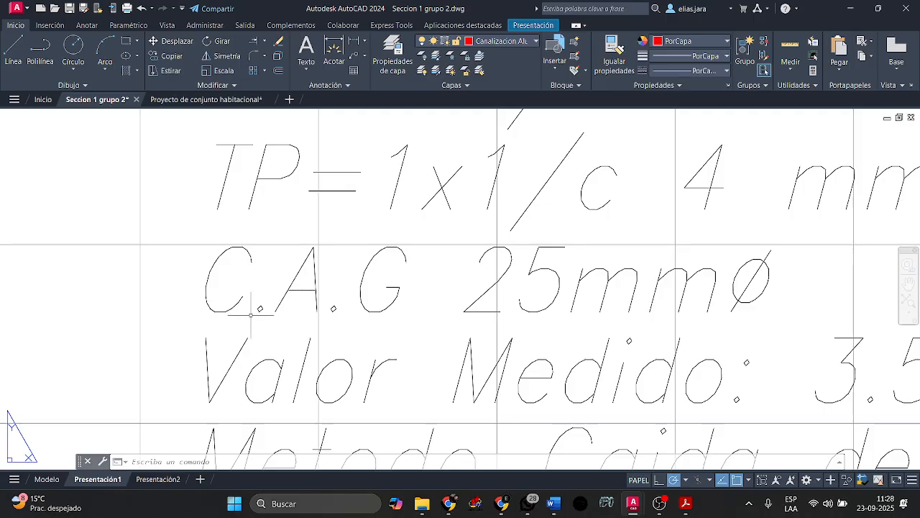
pyautogui.doubleClick(394, 294)
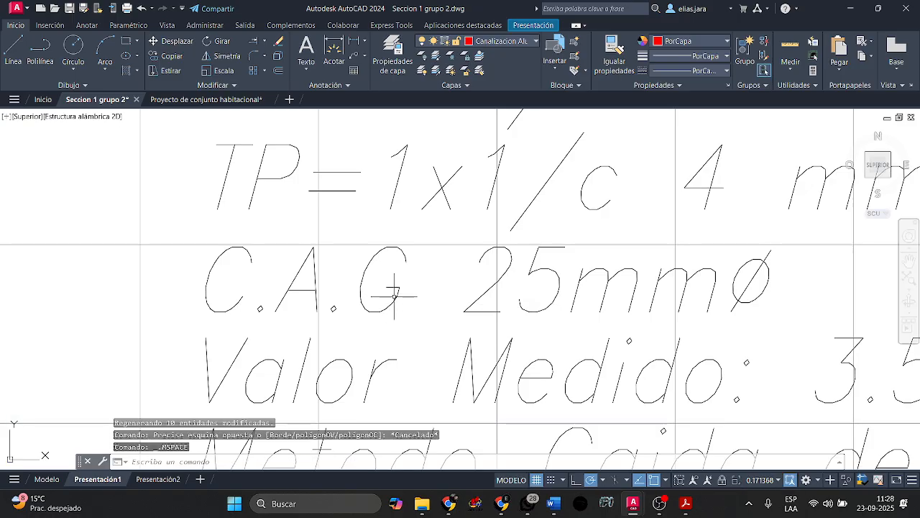
pyautogui.doubleClick(394, 295)
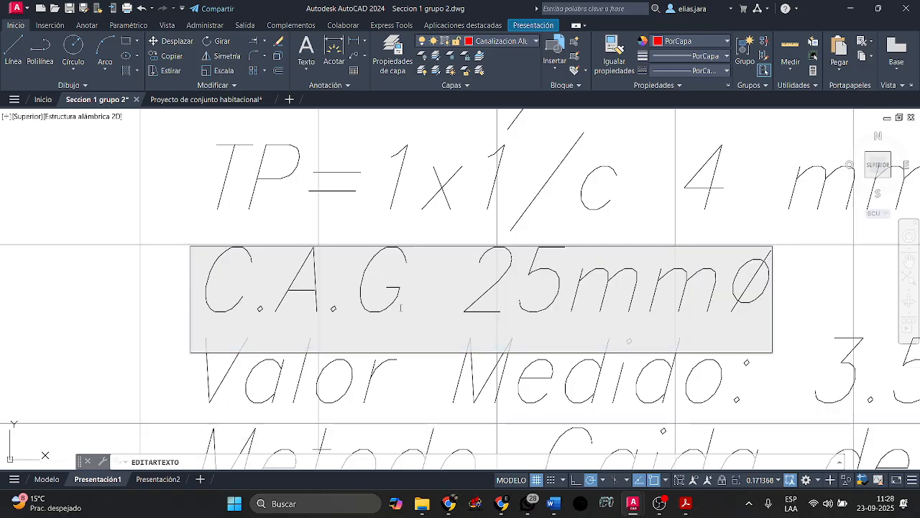
pyautogui.write('.')
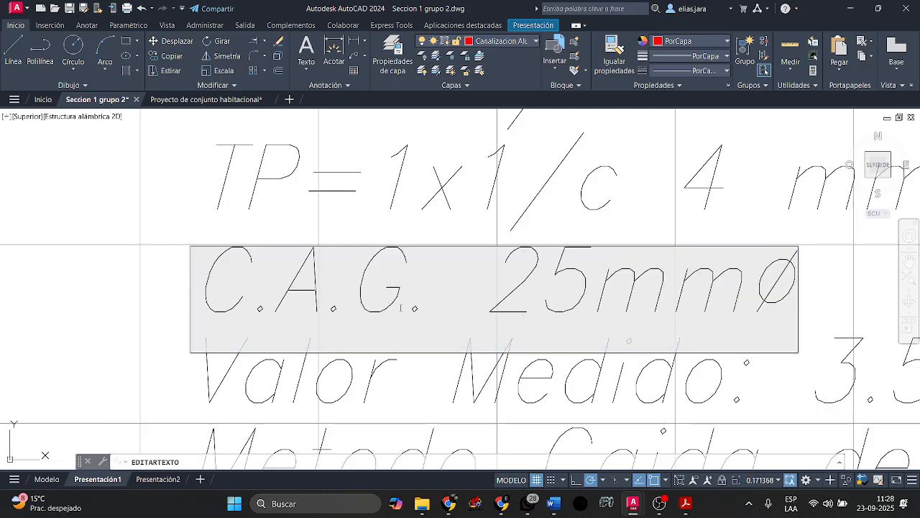
pyautogui.write('v')
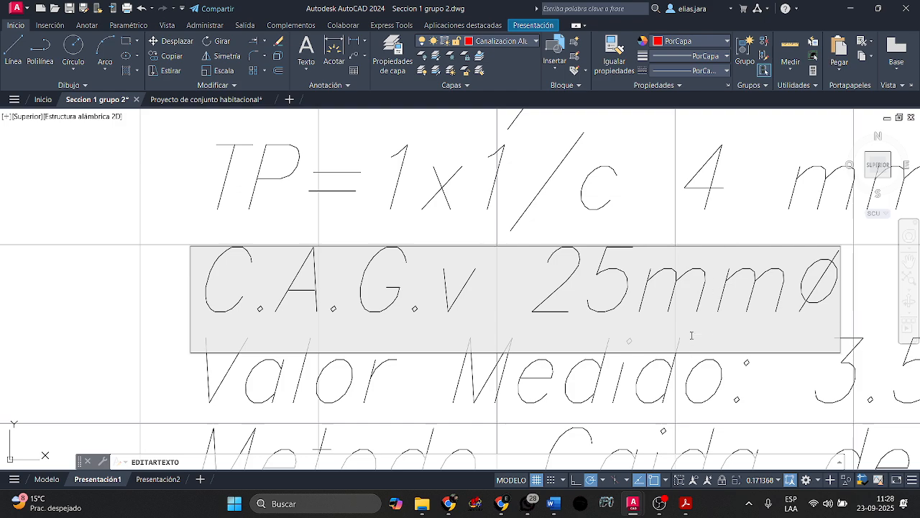
pyautogui.hscroll(2, 719, 327)
pyautogui.press('Escape')
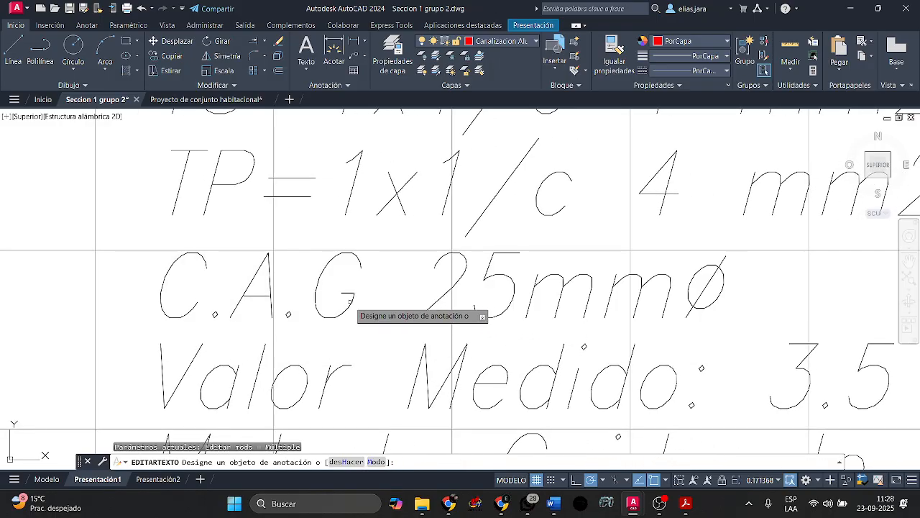
# Change the grounding conduit designation to C.A.G.v 25mmØ and end the text editing.
pyautogui.click(365, 295)
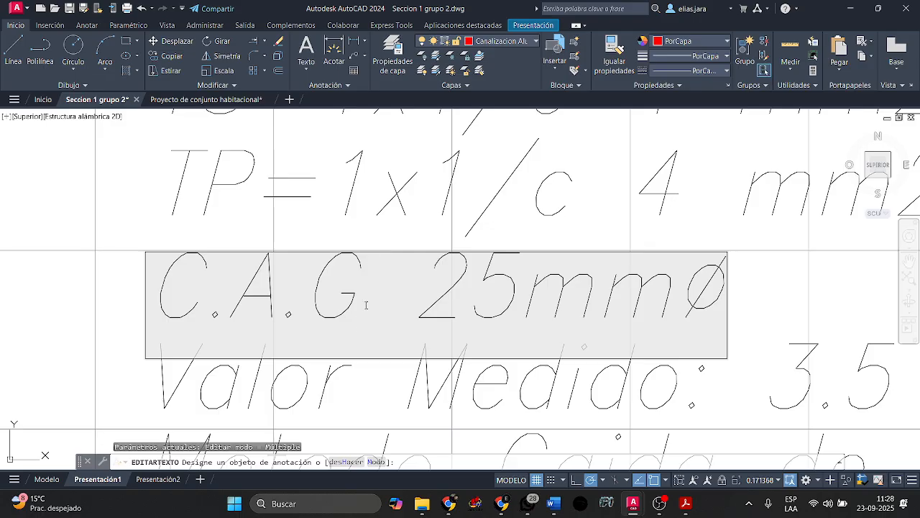
pyautogui.write('.v')
pyautogui.press('Return')
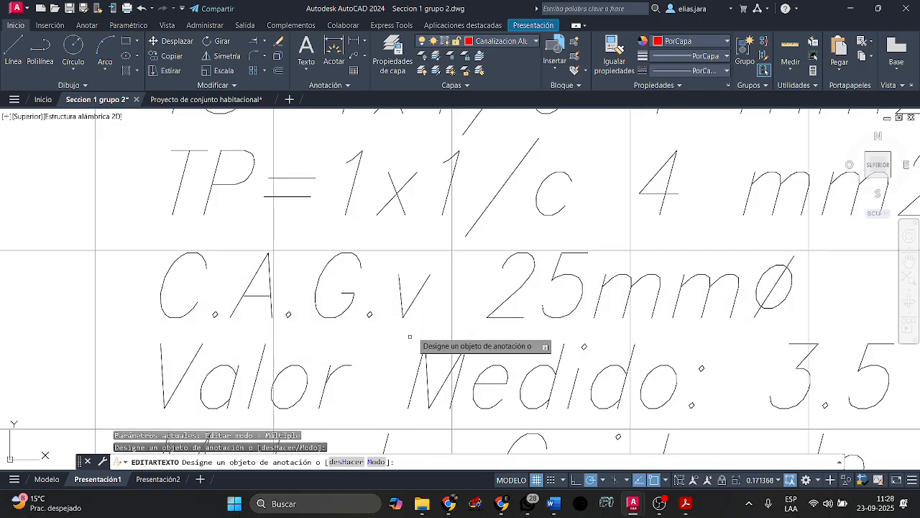
pyautogui.scroll(-5, 413, 331)
pyautogui.scroll(1, 546, 319)
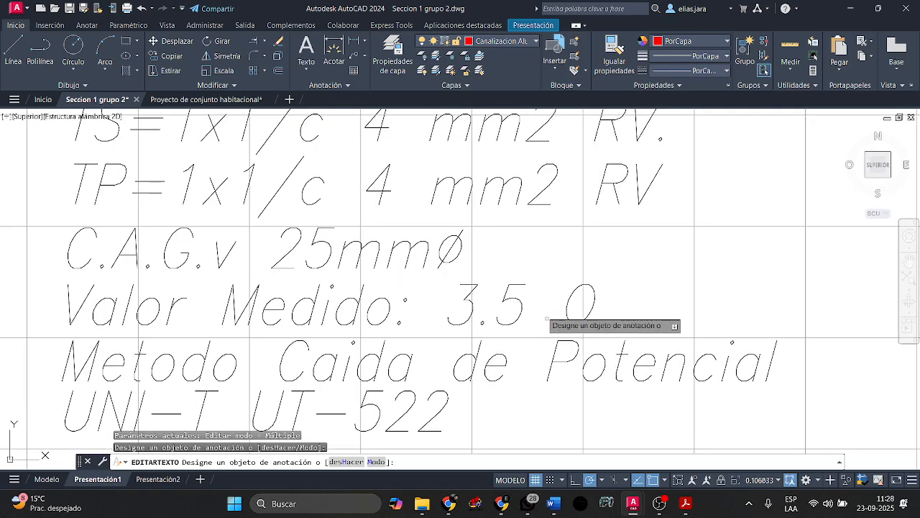
pyautogui.press('Escape')
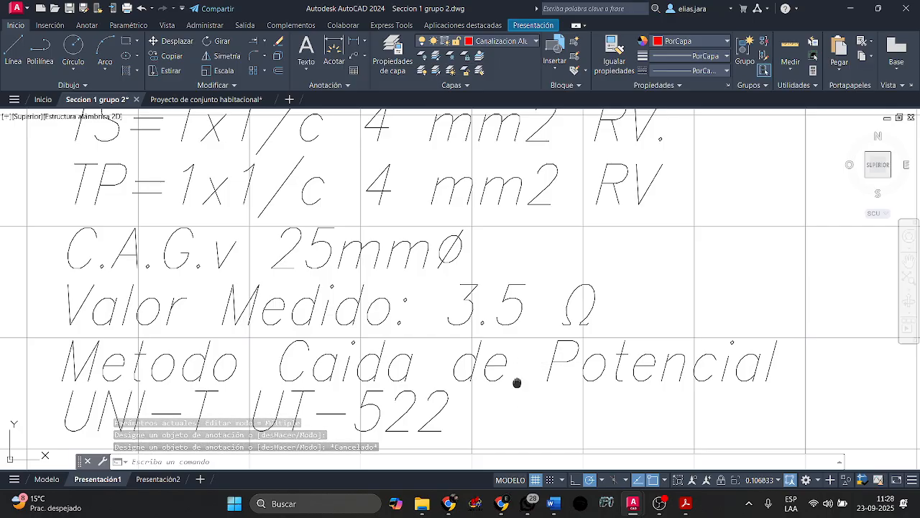
# Examine the grounding notes, the T.D.A panel's protections and the enclosure description above it in the single-line diagram.
pyautogui.moveTo(517, 386); pyautogui.dragTo(527, 326, button='middle')
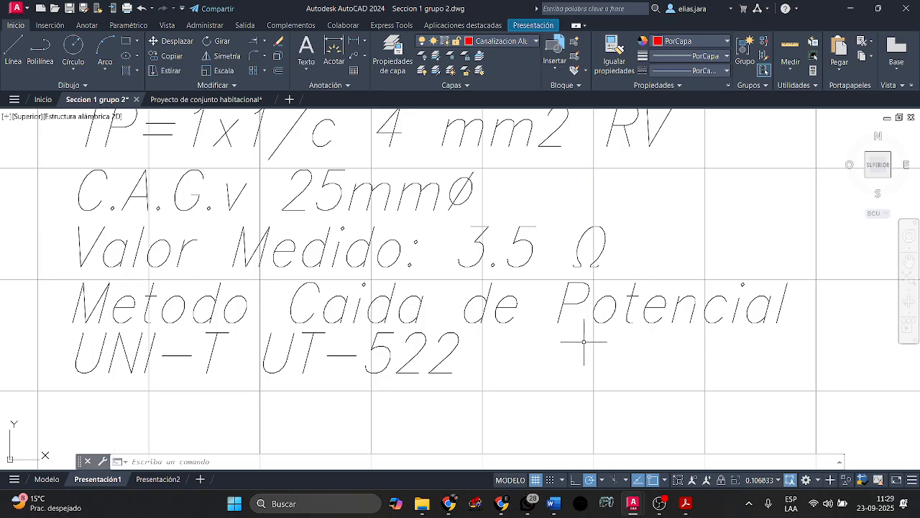
pyautogui.scroll(3, 149, 370)
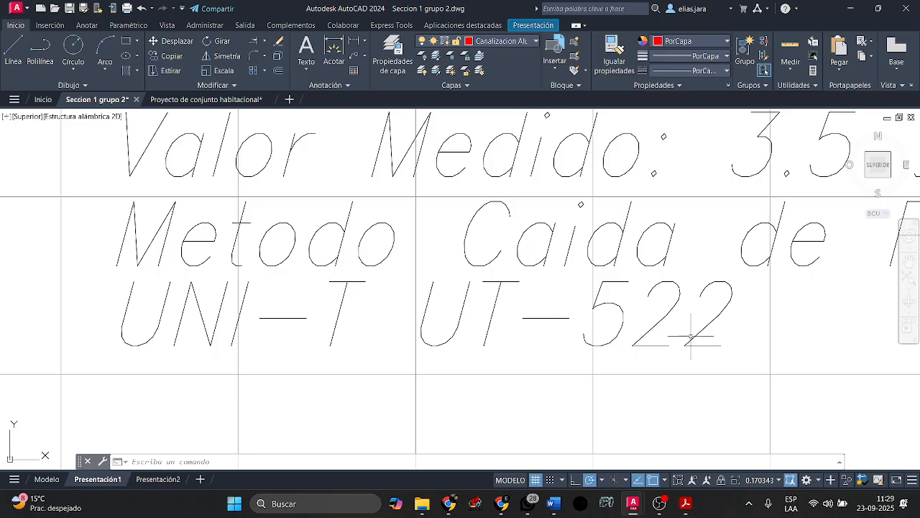
pyautogui.moveTo(717, 344); pyautogui.dragTo(662, 343, button='middle')
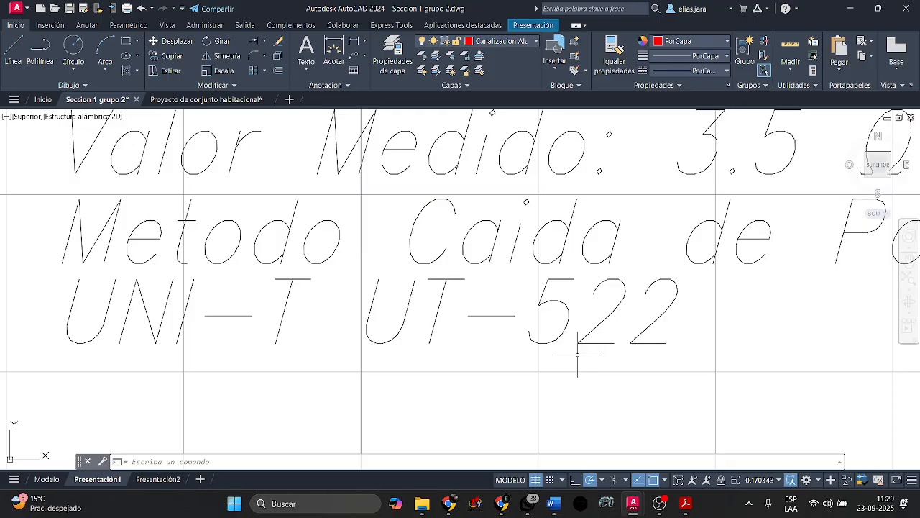
pyautogui.scroll(-10, 579, 345)
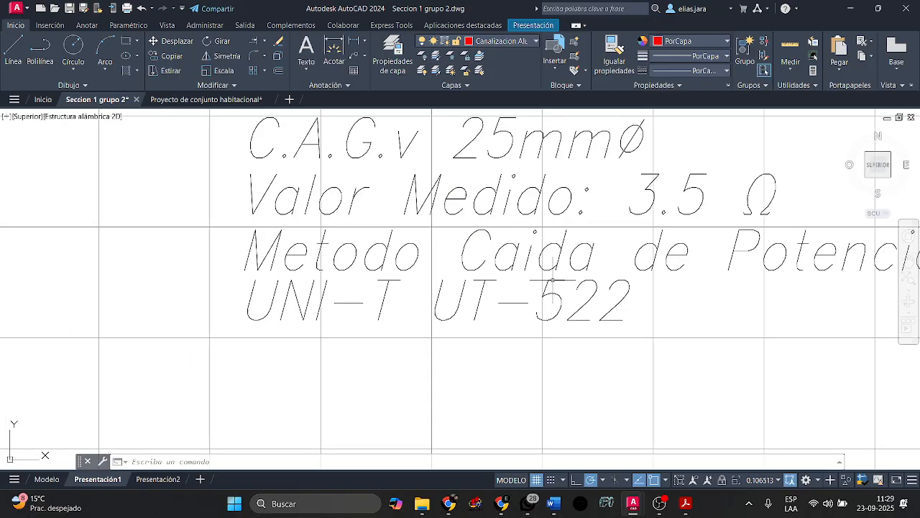
pyautogui.moveTo(654, 286)
pyautogui.mouseDown(button='middle')
pyautogui.moveTo(446, 215)
pyautogui.moveTo(477, 243)
pyautogui.mouseUp(button='middle')
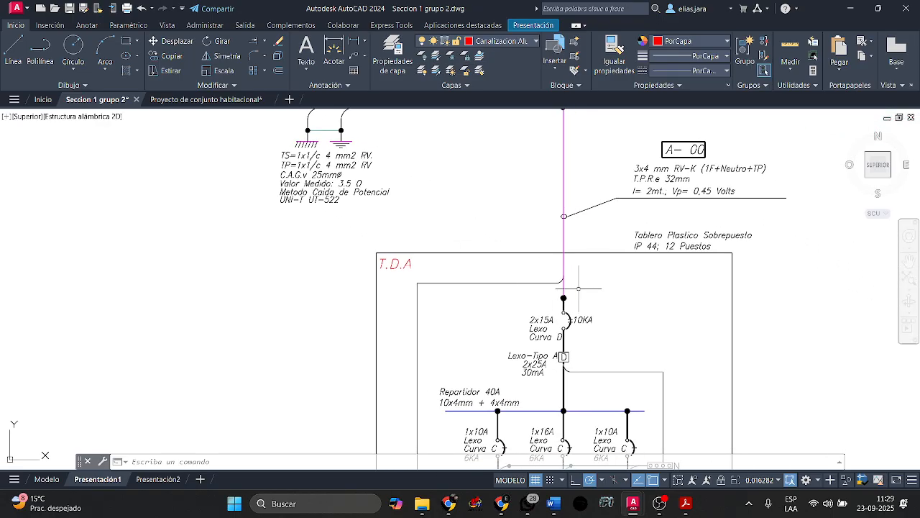
pyautogui.moveTo(629, 292)
pyautogui.mouseDown(button='middle')
pyautogui.moveTo(577, 295)
pyautogui.moveTo(572, 314)
pyautogui.moveTo(551, 245)
pyautogui.moveTo(554, 214)
pyautogui.mouseUp(button='middle')
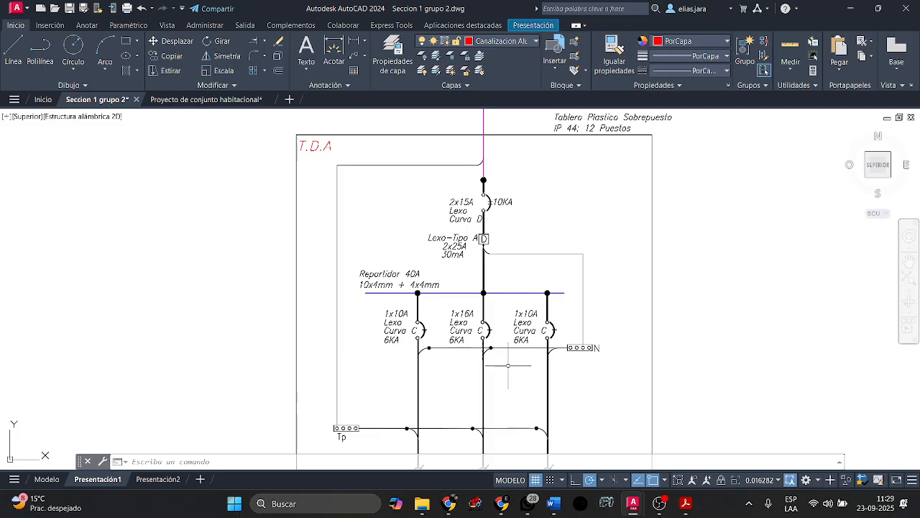
pyautogui.moveTo(567, 167); pyautogui.dragTo(553, 257, button='middle')
pyautogui.scroll(6, 588, 218)
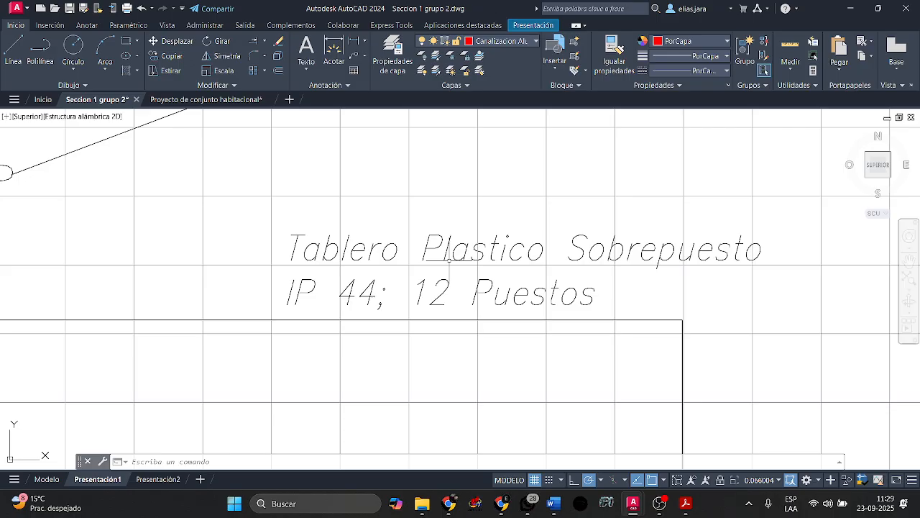
pyautogui.scroll(2, 327, 295)
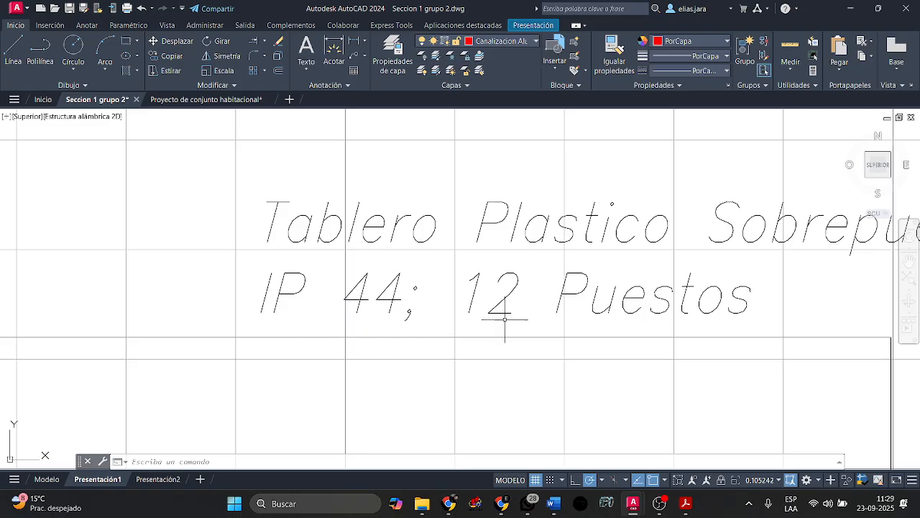
pyautogui.moveTo(578, 302); pyautogui.dragTo(532, 300, button='middle')
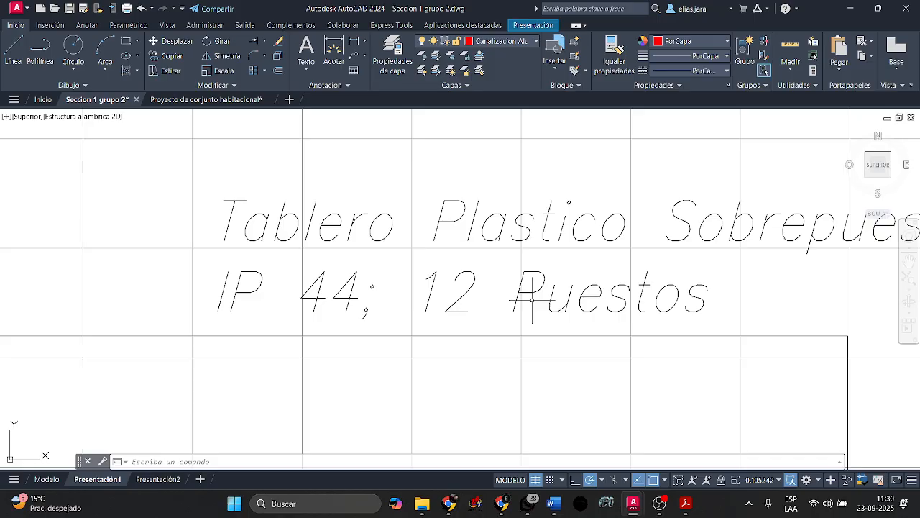
pyautogui.scroll(-10, 525, 298)
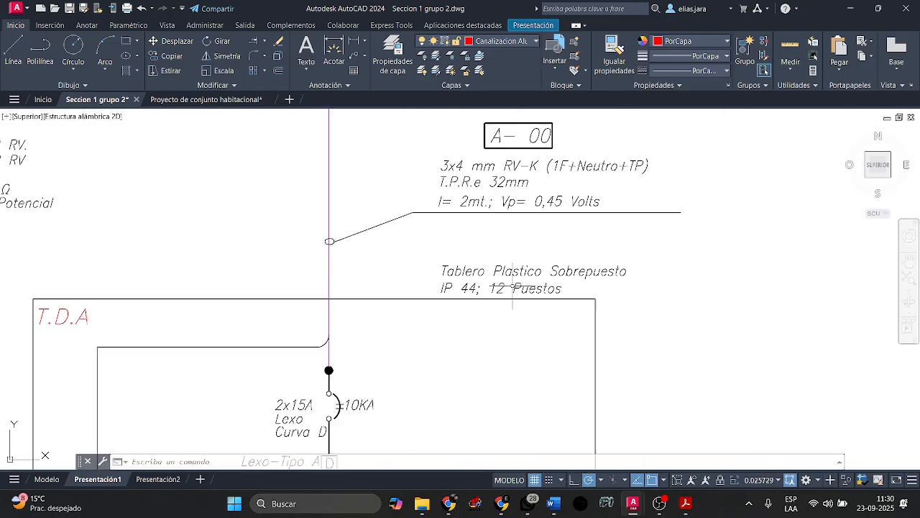
# Change the T.D.A enclosure description above the panel frame to "Tablero Plastico Embutido".
pyautogui.scroll(7, 515, 236)
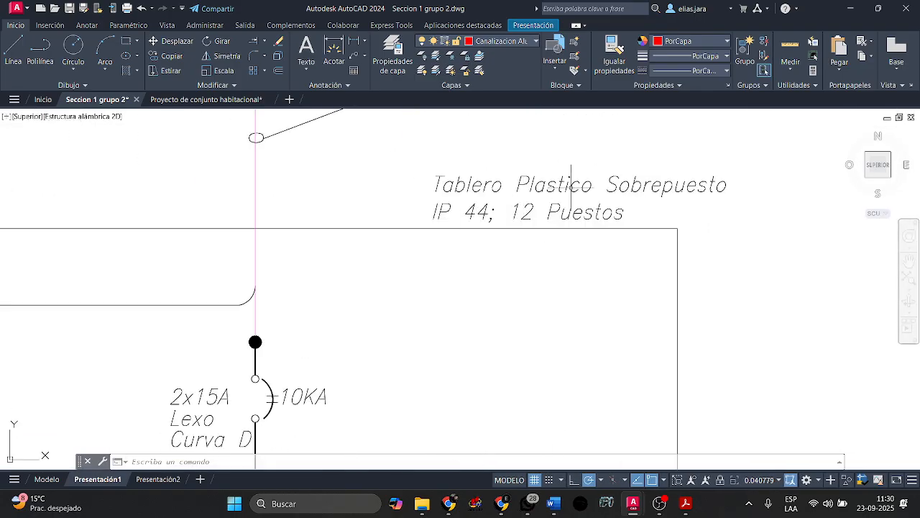
pyautogui.scroll(1, 548, 190)
pyautogui.moveTo(549, 191); pyautogui.dragTo(407, 223, button='middle')
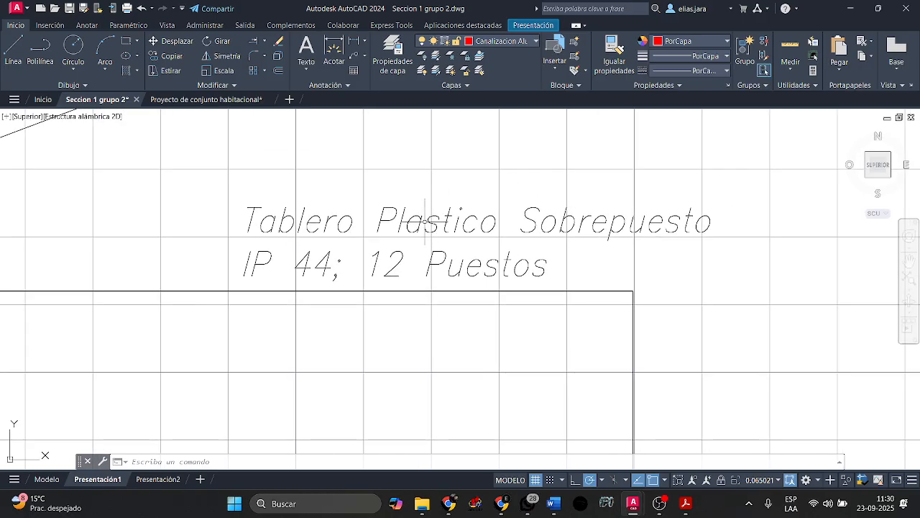
pyautogui.scroll(2, 535, 233)
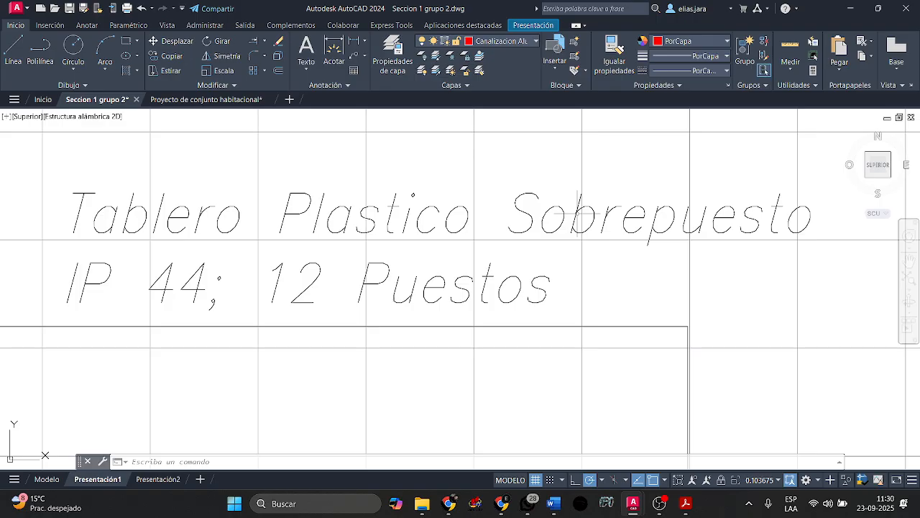
pyautogui.doubleClick(574, 230)
pyautogui.press('End')
pyautogui.press('BackSpace')
pyautogui.press('BackSpace')
pyautogui.press('BackSpace')
pyautogui.press('BackSpace')
pyautogui.press('BackSpace')
pyautogui.press('BackSpace')
pyautogui.press('BackSpace')
pyautogui.press('BackSpace')
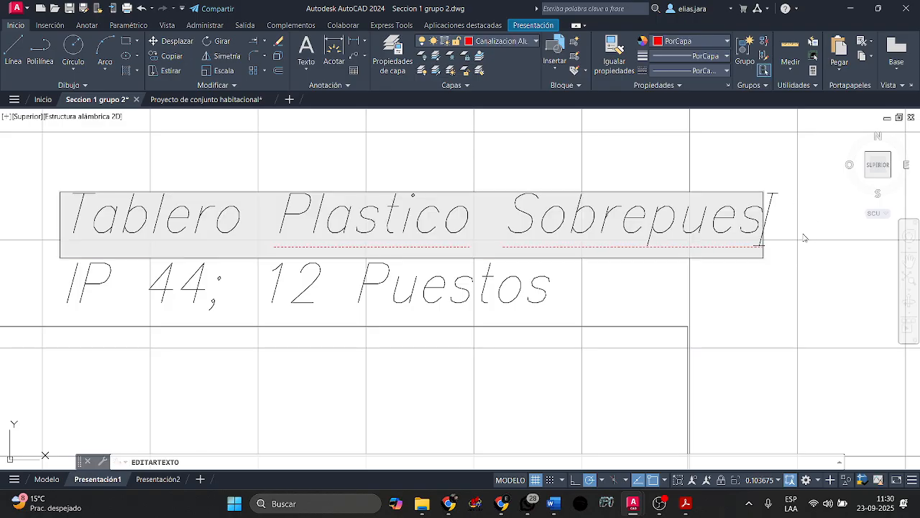
pyautogui.press('BackSpace')
pyautogui.press('BackSpace')
pyautogui.press('BackSpace')
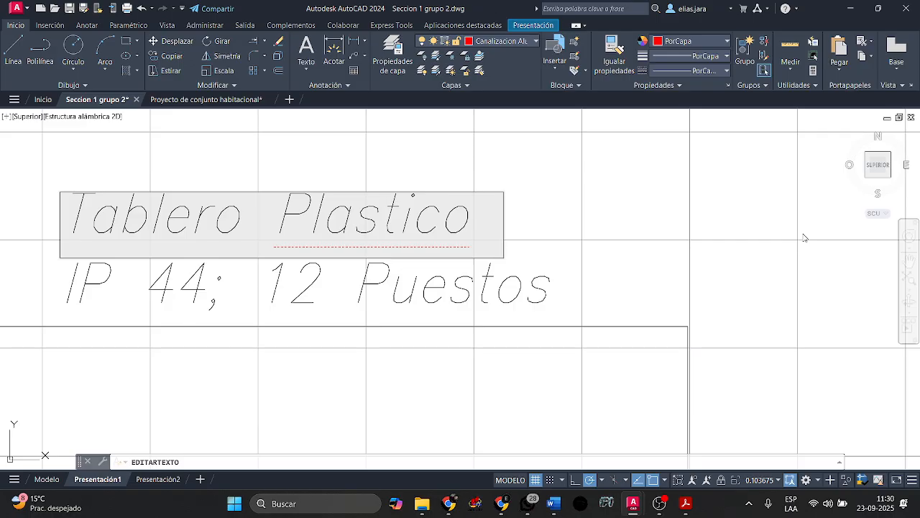
pyautogui.write('Embutido')
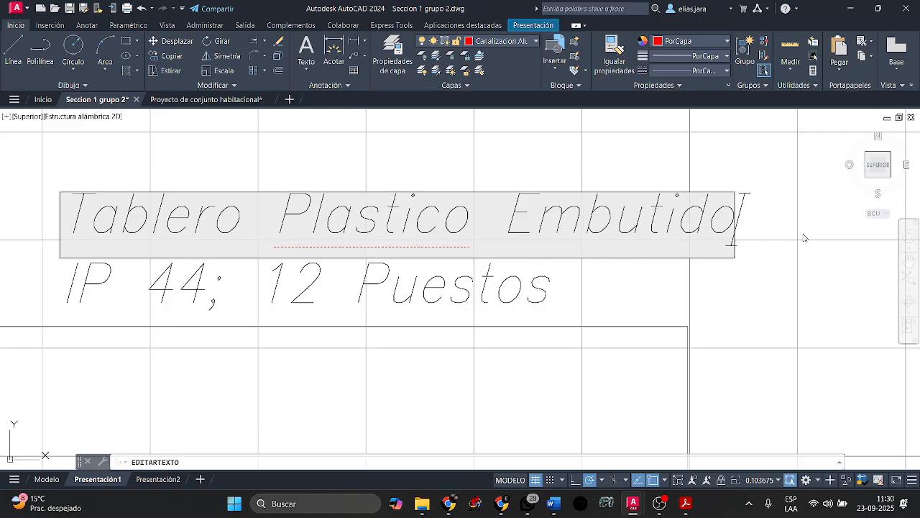
pyautogui.click(473, 305)
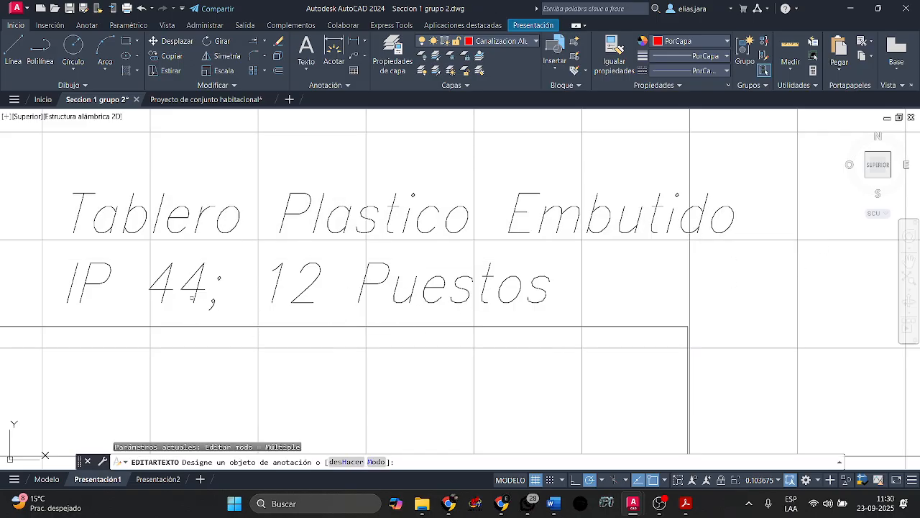
# Set the T.D.A enclosure's capacity to 36 Puestos in the IP 44 text line.
pyautogui.moveTo(164, 313); pyautogui.dragTo(235, 314, button='middle')
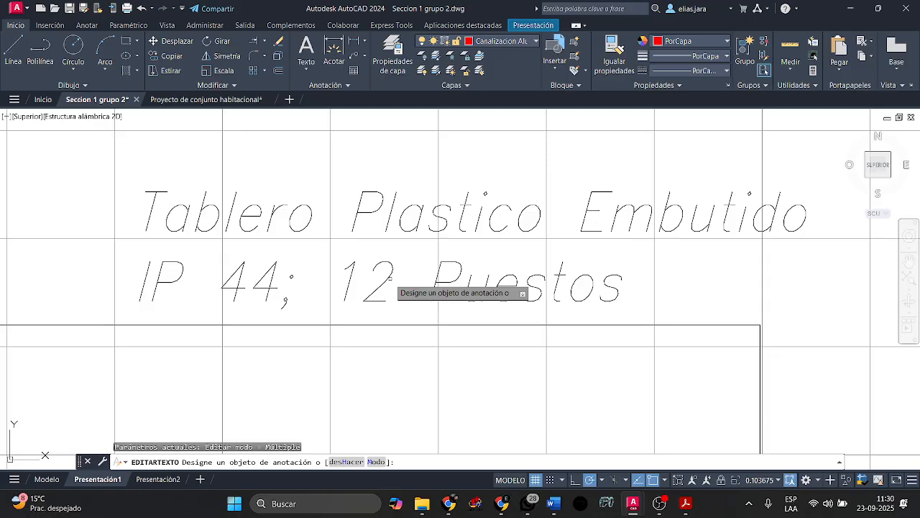
pyautogui.scroll(-10, 390, 277)
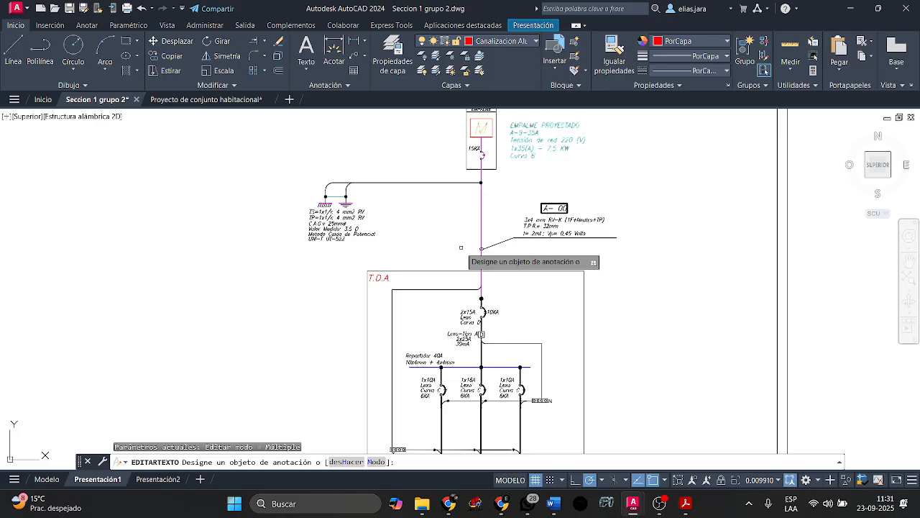
pyautogui.scroll(2, 538, 254)
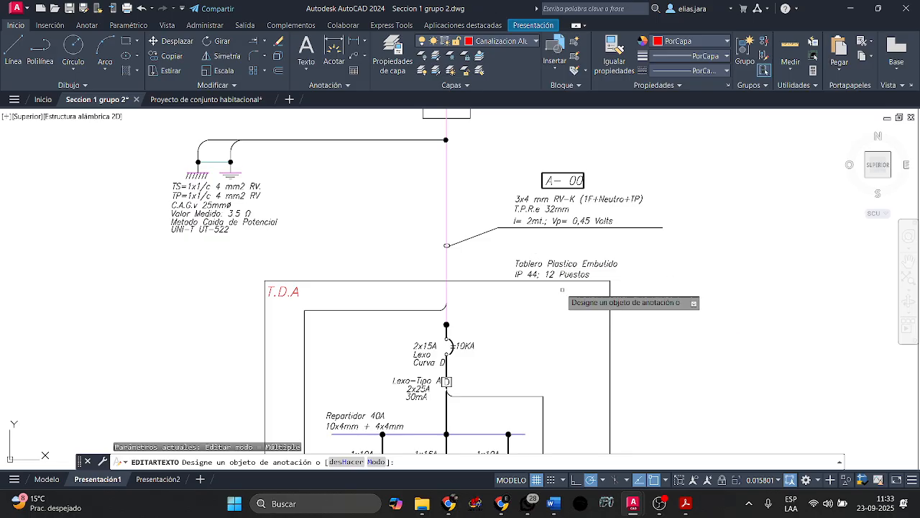
pyautogui.scroll(8, 548, 267)
pyautogui.click(549, 254)
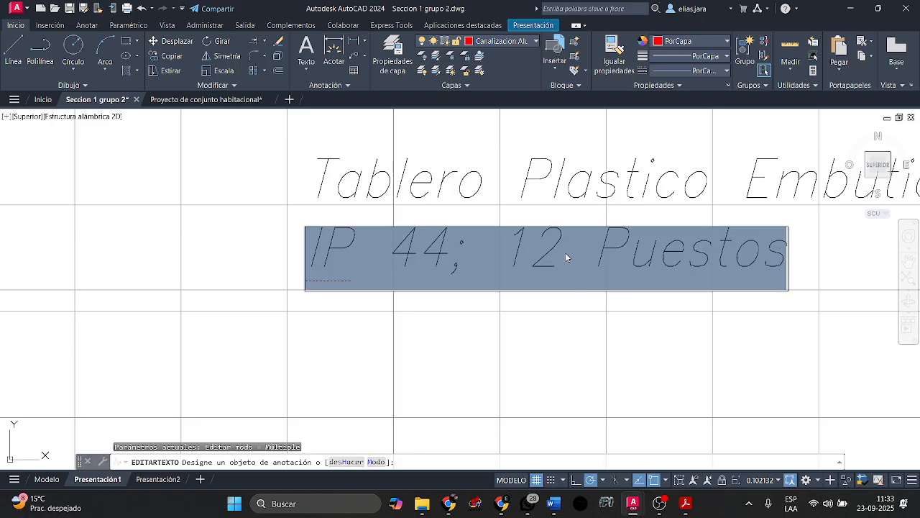
pyautogui.click(568, 255)
pyautogui.press('BackSpace')
pyautogui.press('BackSpace')
pyautogui.write('36')
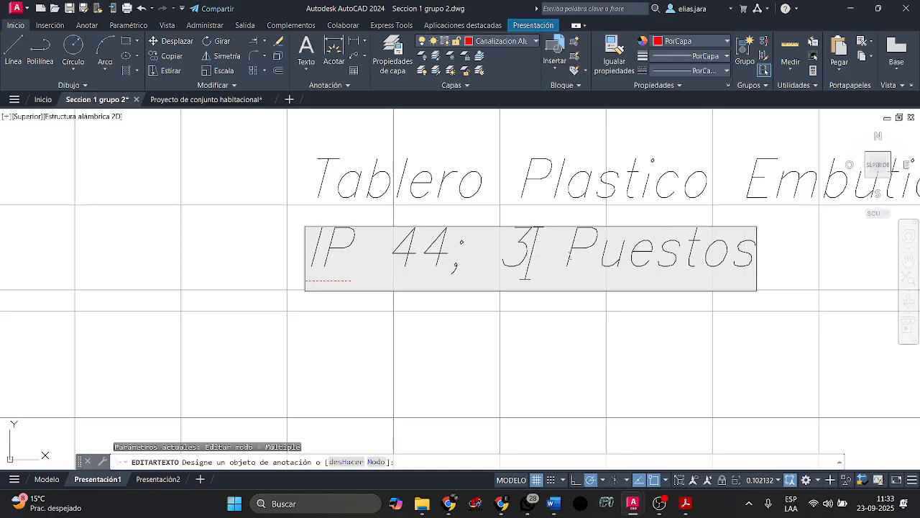
pyautogui.click(734, 324)
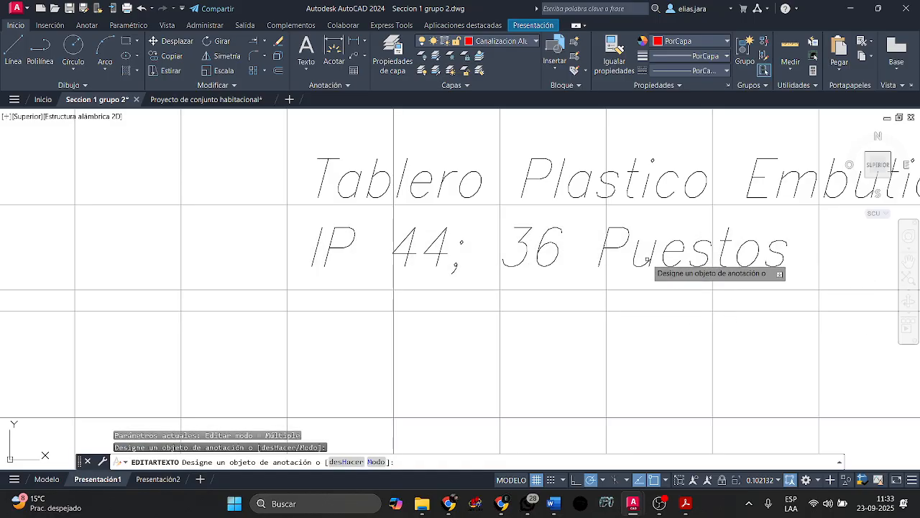
pyautogui.scroll(-4, 644, 260)
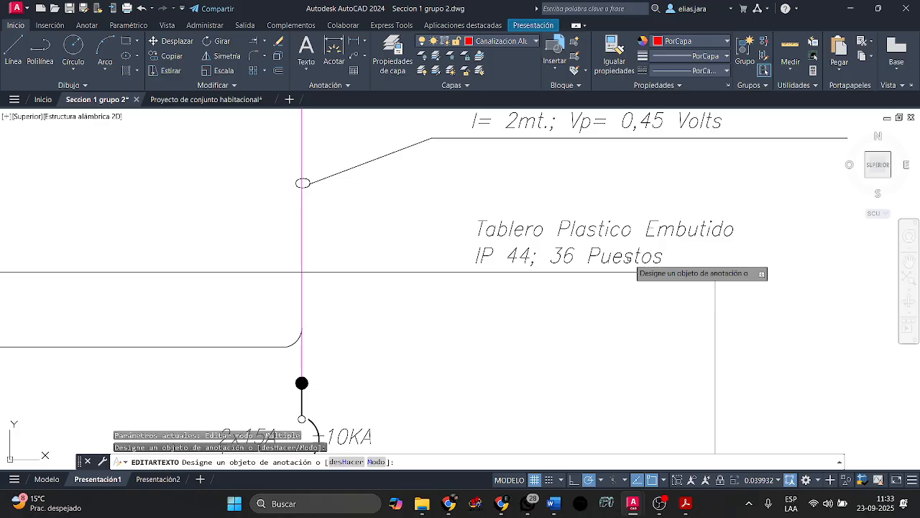
# Switch to Chrome and search Google for "tablero embutido 36 modulos" in a new tab.
pyautogui.click(449, 504)
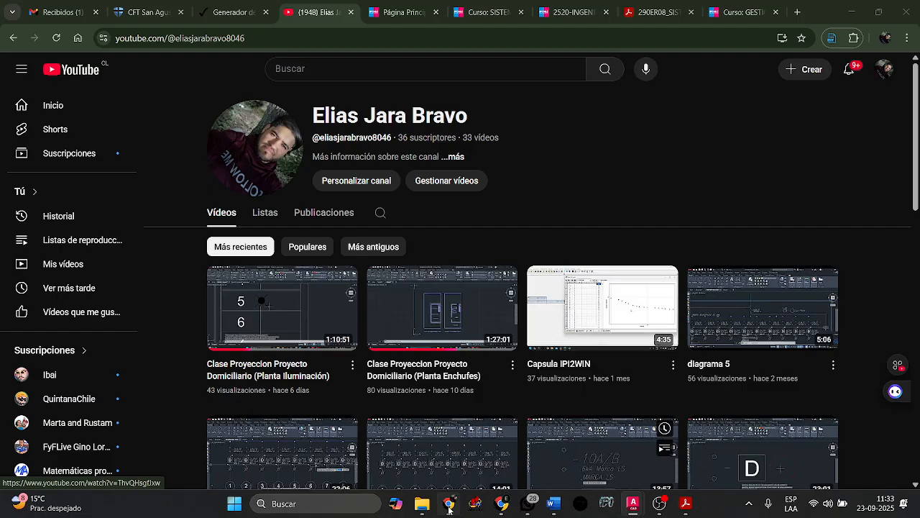
pyautogui.click(798, 13)
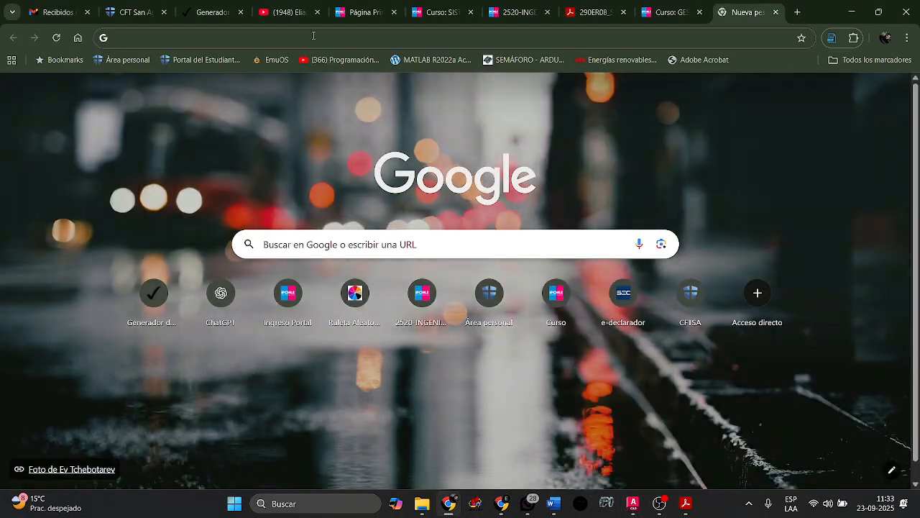
pyautogui.write('table')
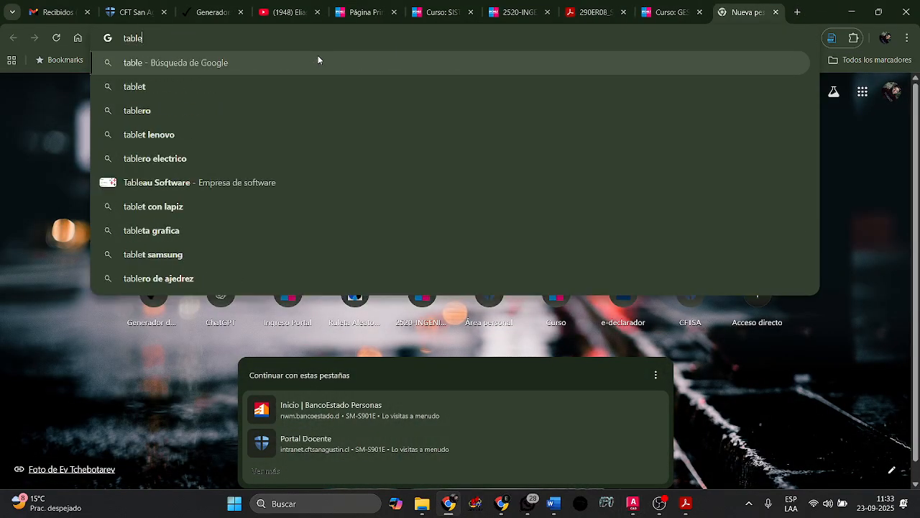
pyautogui.write('ro embu')
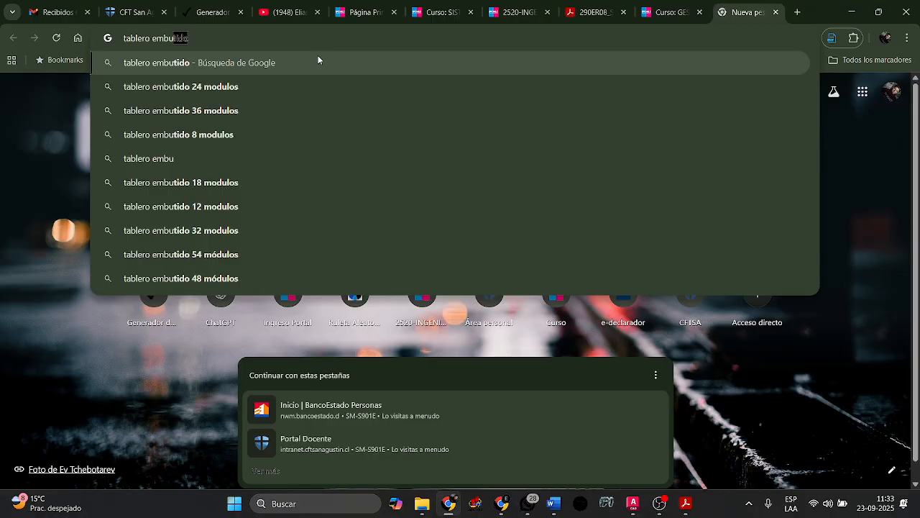
pyautogui.press('Down')
pyautogui.press('Down')
pyautogui.press('Return')
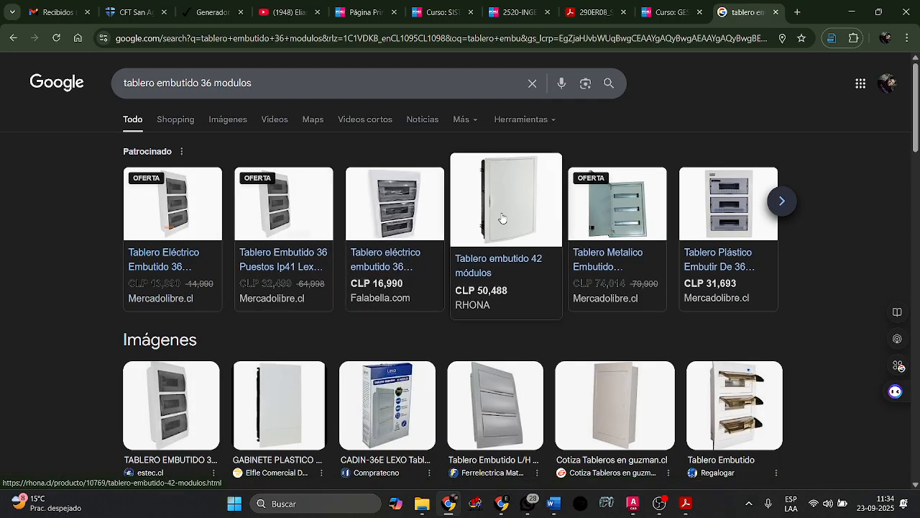
# Open the estec.cl product page for the 36-module recessed panel with transparent door from the image results and display its specifications.
pyautogui.scroll(-1, 295, 241)
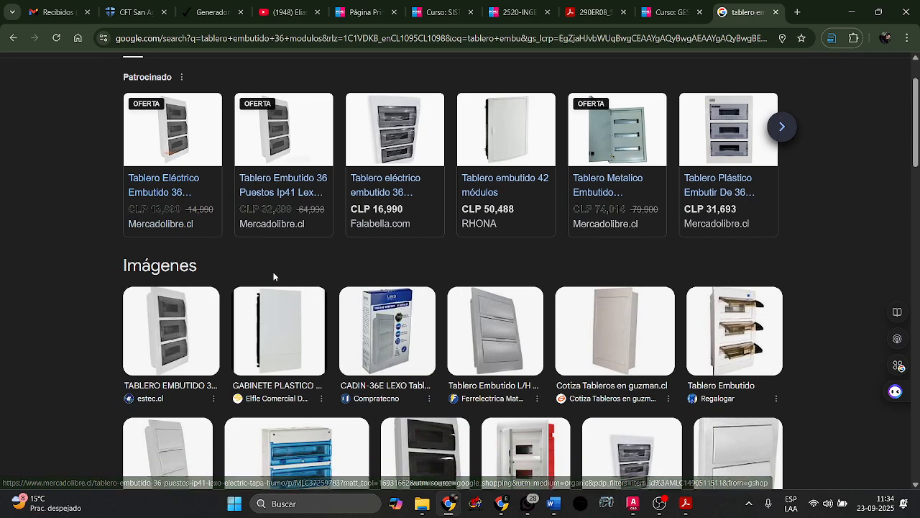
pyautogui.scroll(-1, 216, 294)
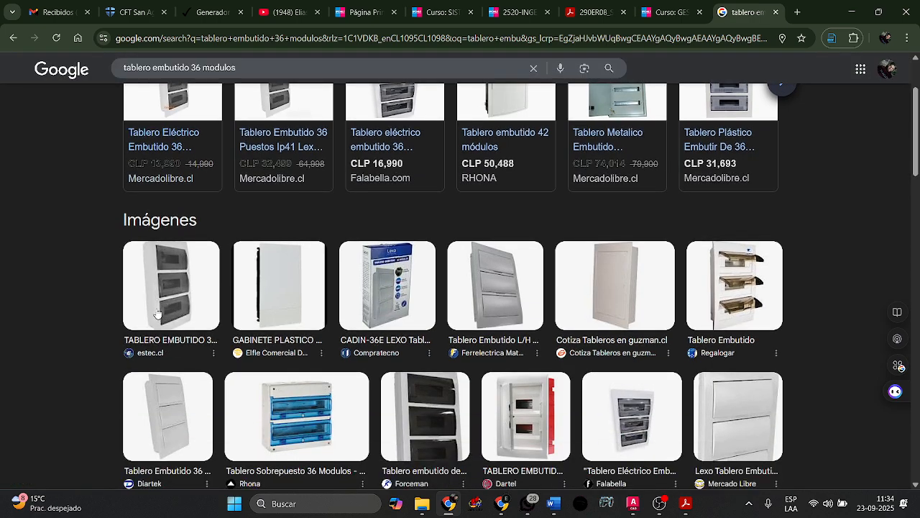
pyautogui.click(154, 313)
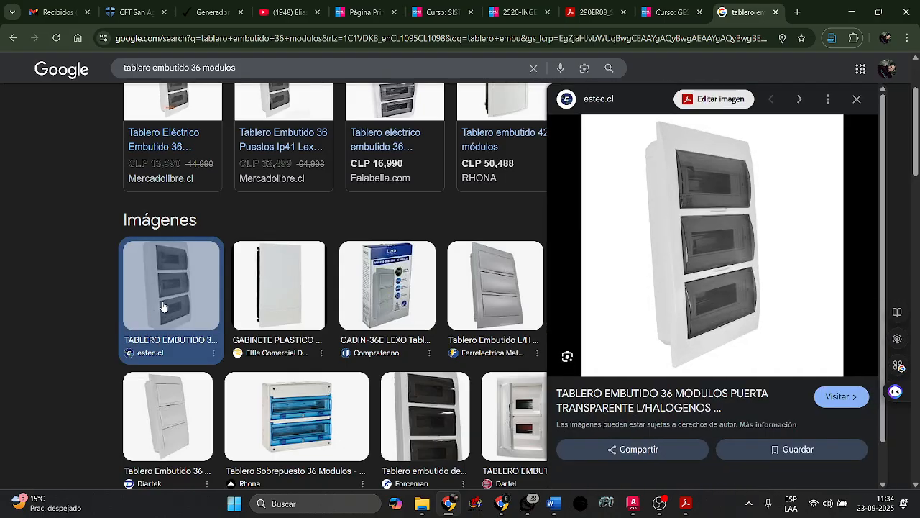
pyautogui.click(840, 397)
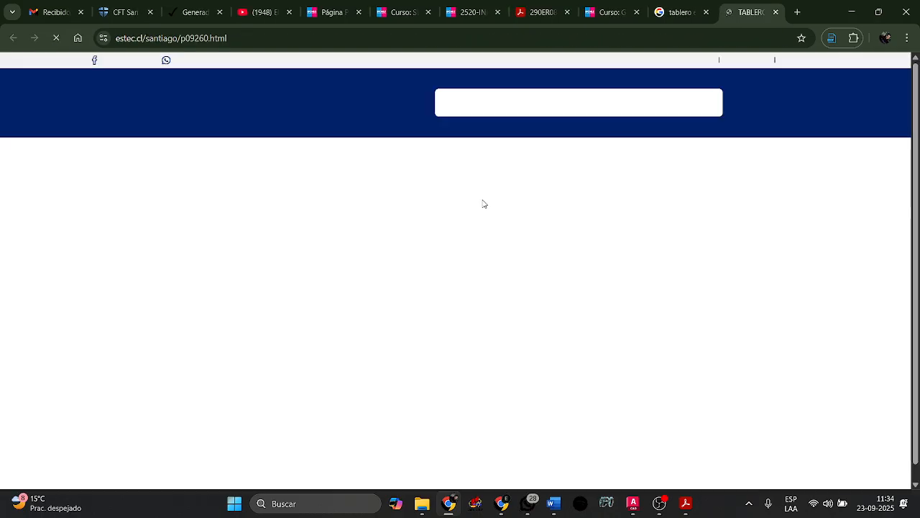
pyautogui.scroll(-1, 432, 241)
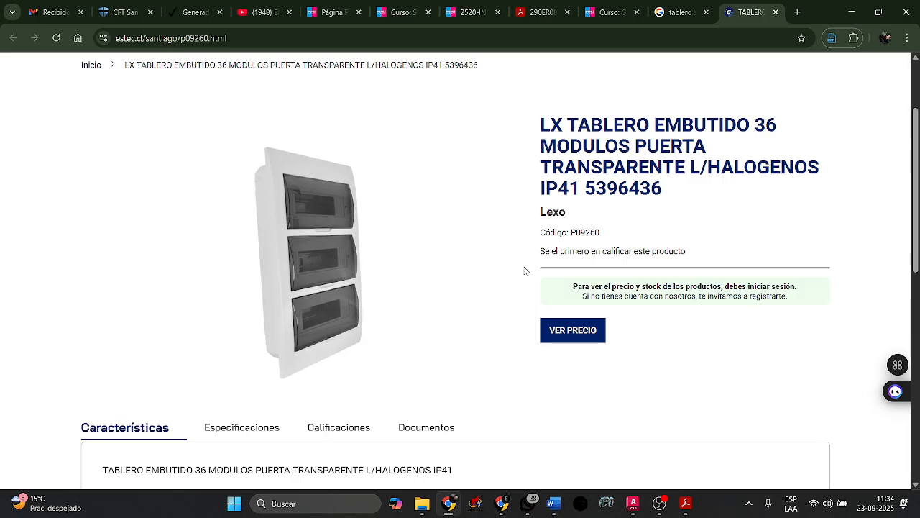
pyautogui.scroll(-2, 230, 310)
pyautogui.click(233, 309)
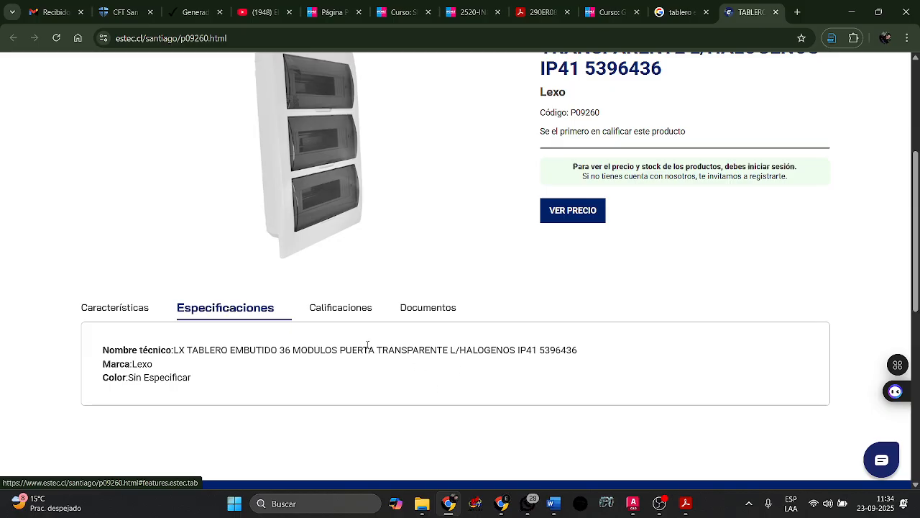
# Open the 36-module panel's technical data sheet from the product documents and examine the Tablero Embutido dimensions table.
pyautogui.click(402, 313)
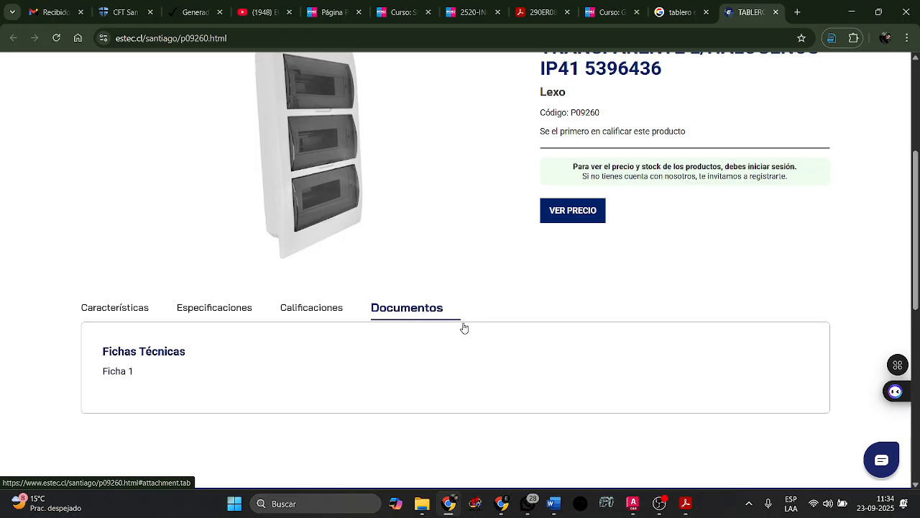
pyautogui.click(167, 359)
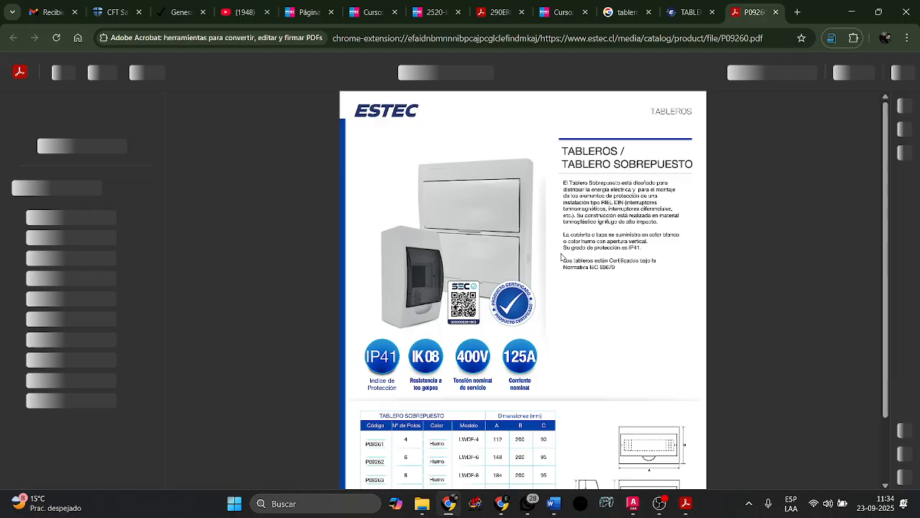
pyautogui.scroll(-2, 562, 240)
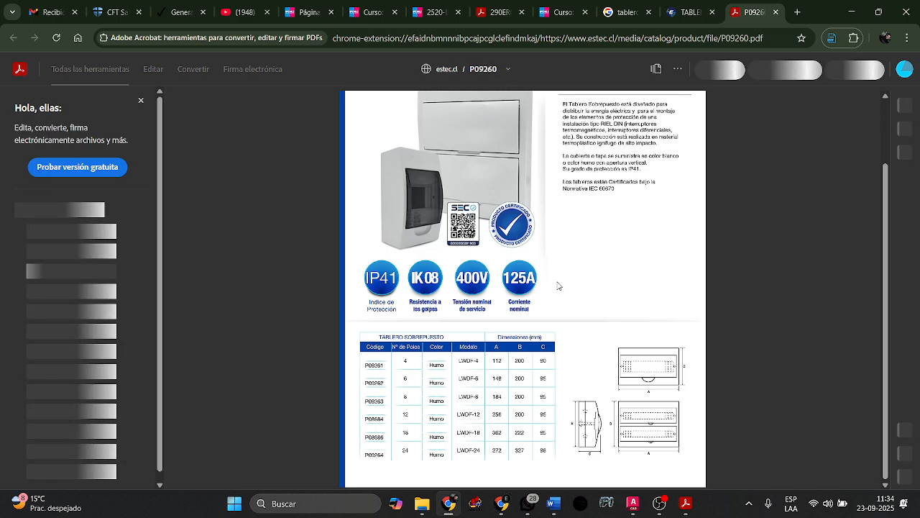
pyautogui.scroll(-5, 558, 287)
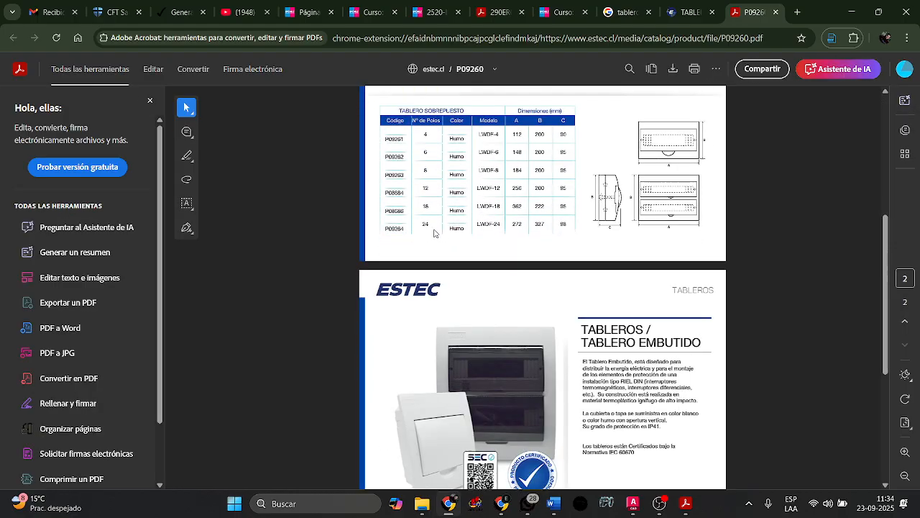
pyautogui.scroll(-5, 520, 253)
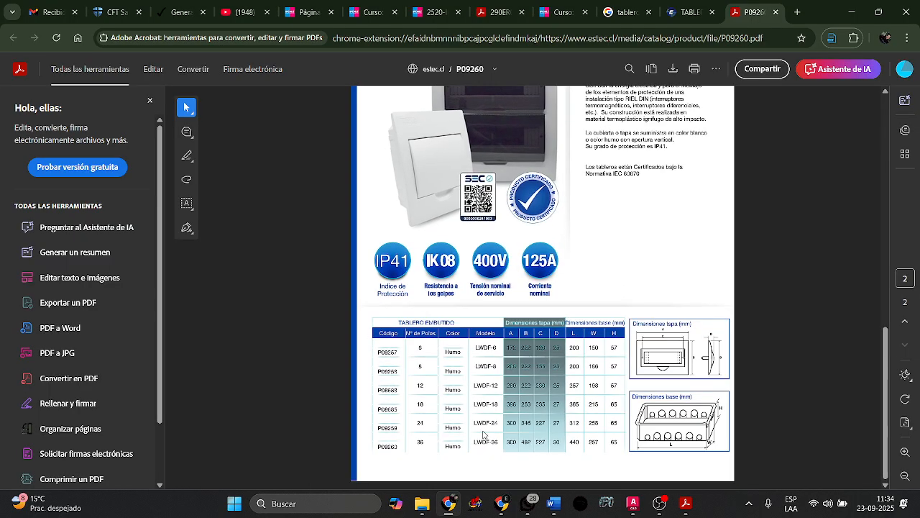
pyautogui.keyDown('ctrl'); pyautogui.scroll(4, 483, 432); pyautogui.keyUp('ctrl')
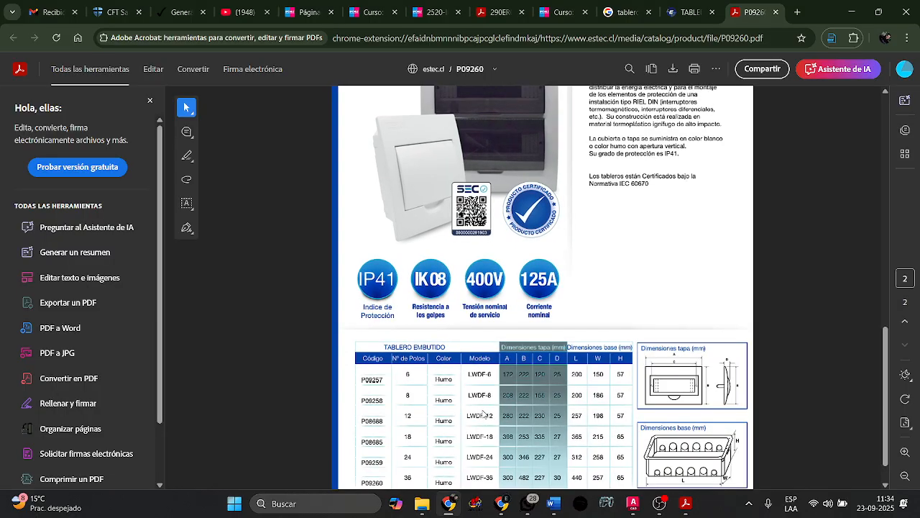
pyautogui.keyDown('ctrl'); pyautogui.scroll(2, 483, 413); pyautogui.keyUp('ctrl')
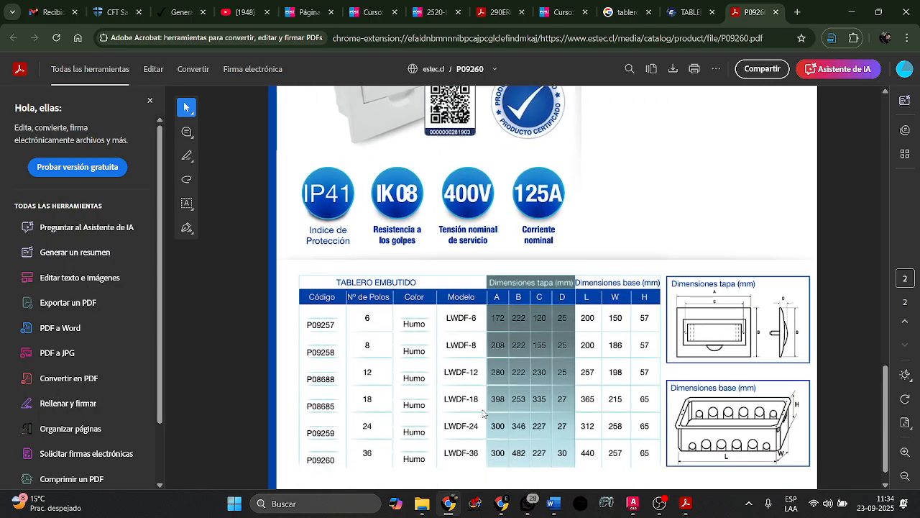
pyautogui.keyDown('ctrl'); pyautogui.scroll(1, 483, 413); pyautogui.keyUp('ctrl')
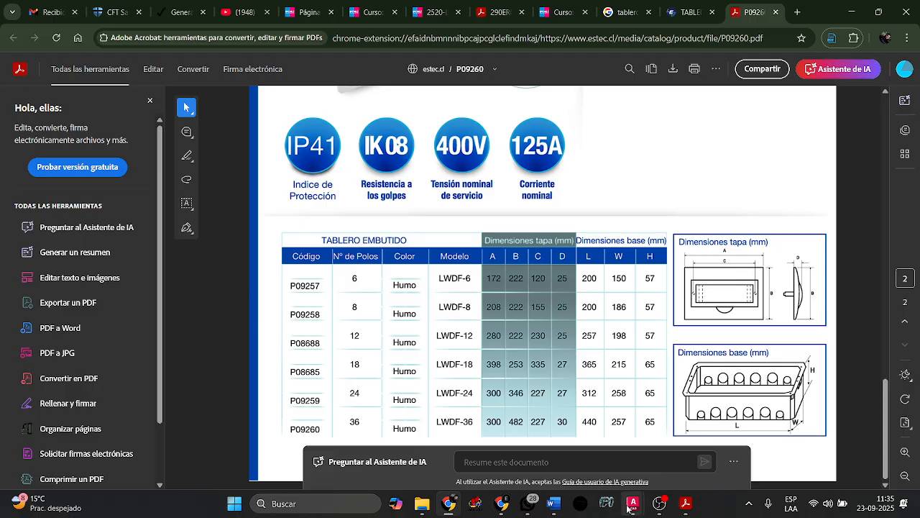
# Switch to AutoCAD and append ", Dimensiones:" to the enclosure's "IP 44; 36 Puestos" text line.
pyautogui.moveTo(628, 509)
pyautogui.click(606, 454)
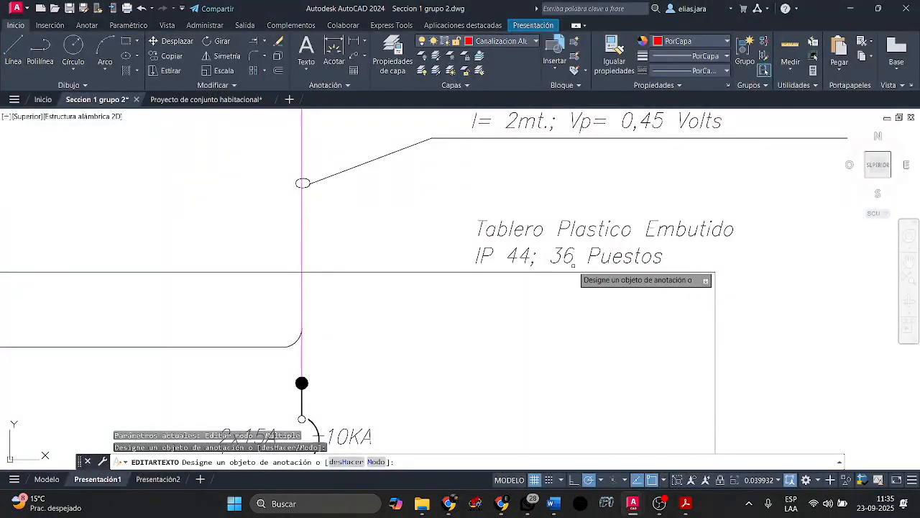
pyautogui.click(654, 260)
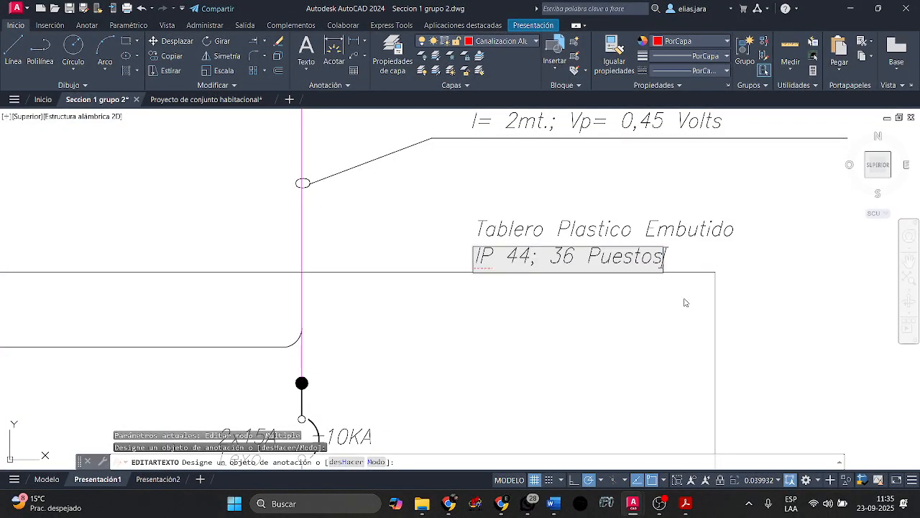
pyautogui.write(', ')
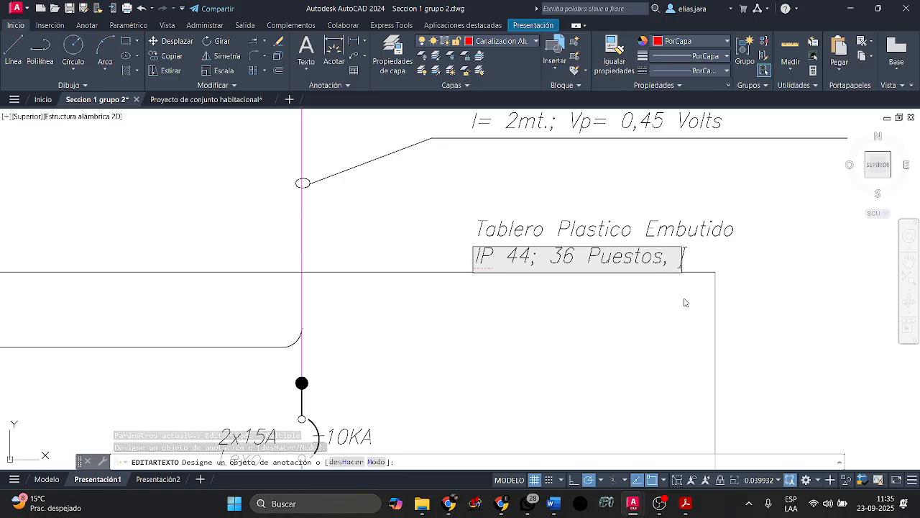
pyautogui.write('Dimensiones')
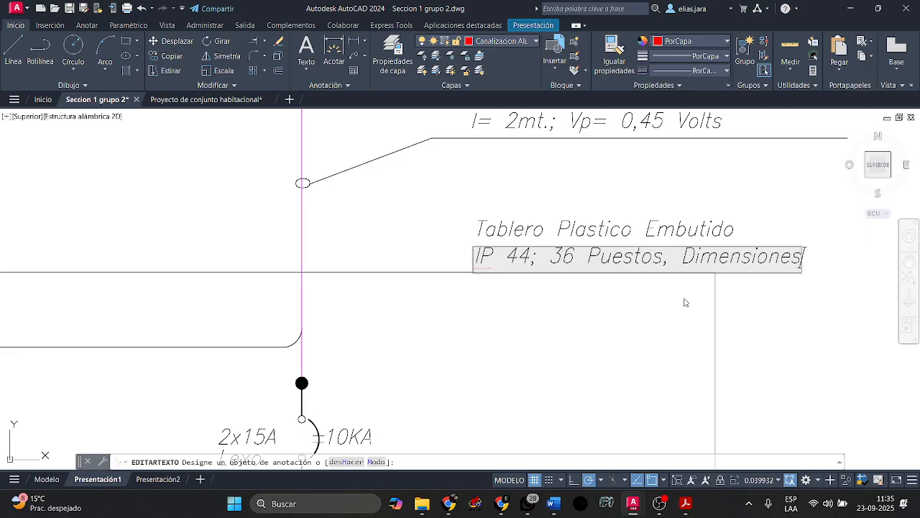
pyautogui.write(':')
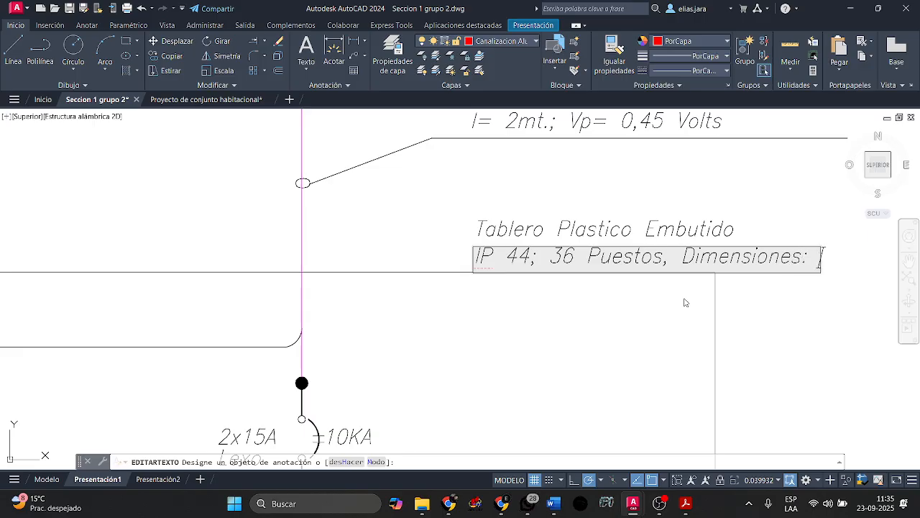
# Check the 36-pole panel's base dimensions in the Chrome data sheet and complete the enclosure text in AutoCAD with 440x257x65.
pyautogui.click(681, 505)
pyautogui.click(681, 506)
pyautogui.click(455, 506)
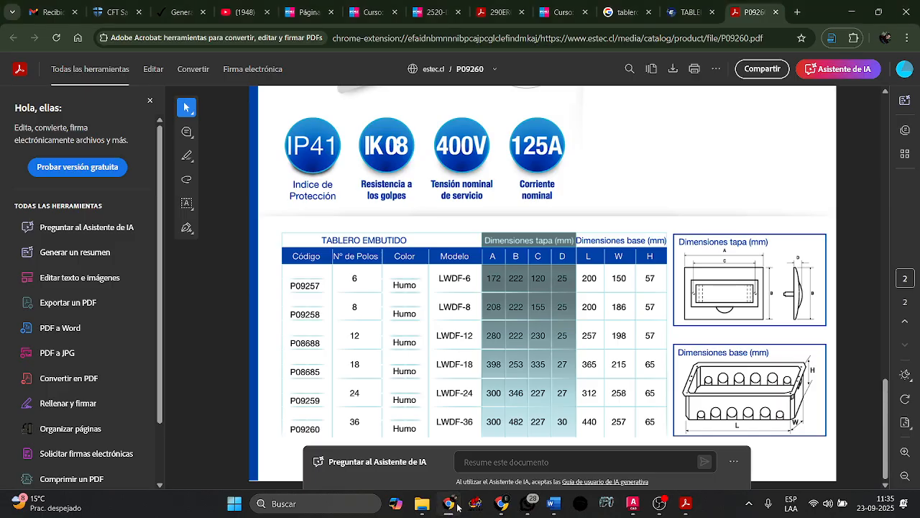
pyautogui.click(455, 506)
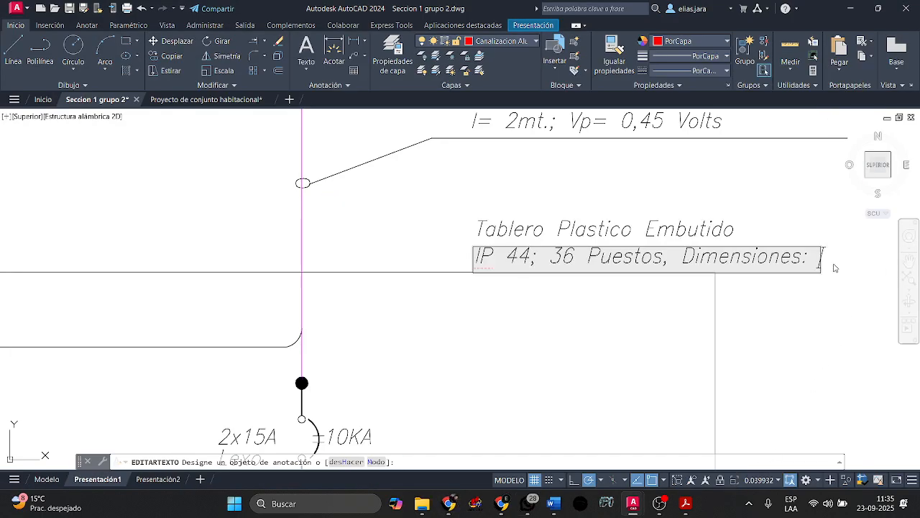
pyautogui.write('440')
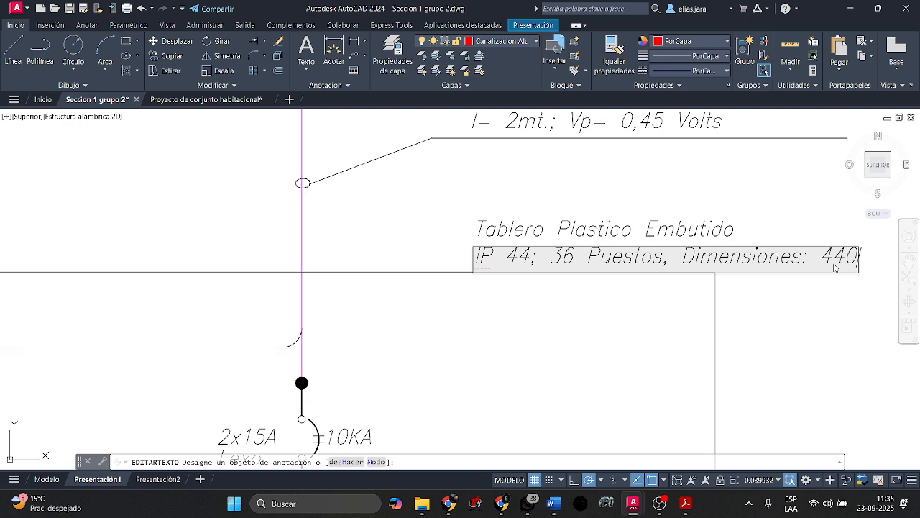
pyautogui.write('x25')
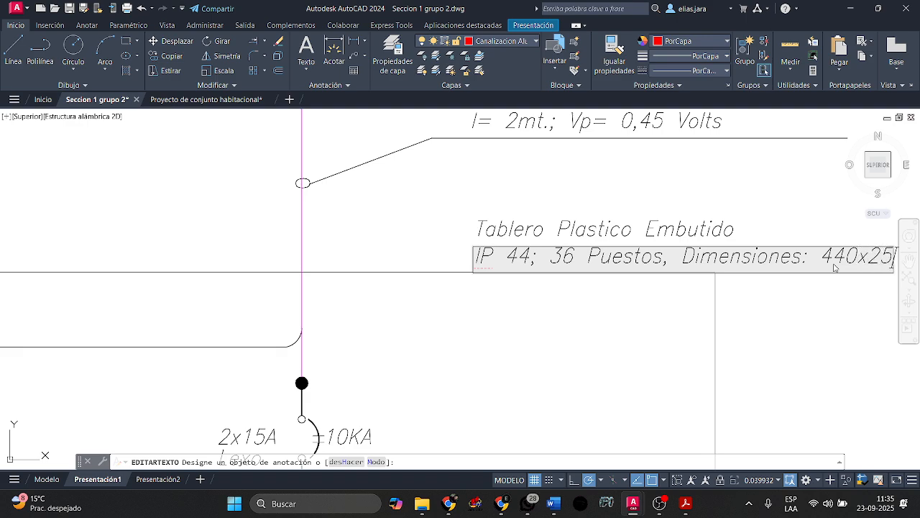
pyautogui.write('7x65')
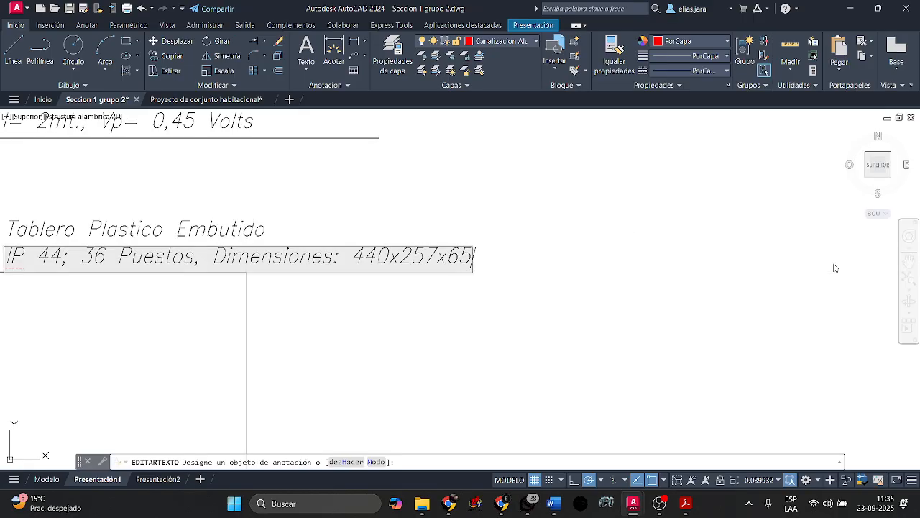
pyautogui.click(497, 305)
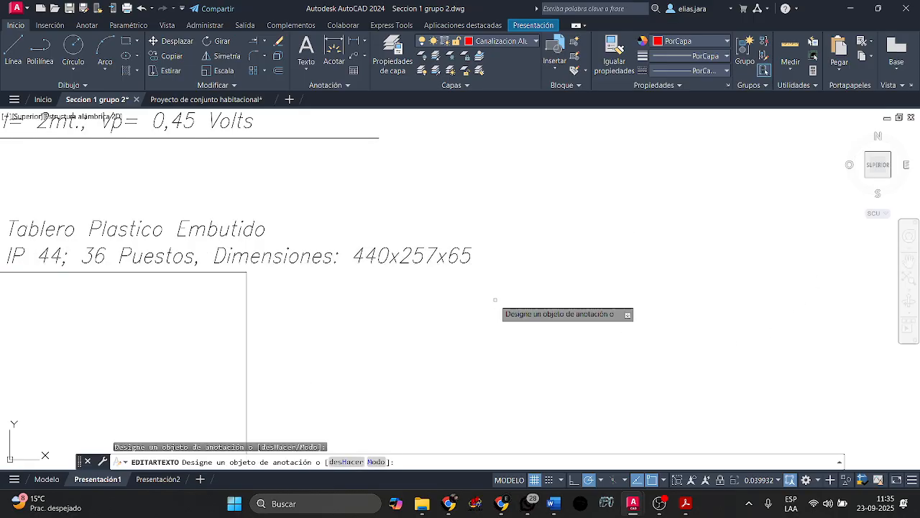
# Change the protection rating in the T.D.A enclosure text line to IP 41.
pyautogui.scroll(-2, 494, 309)
pyautogui.moveTo(410, 312); pyautogui.dragTo(529, 297, button='middle')
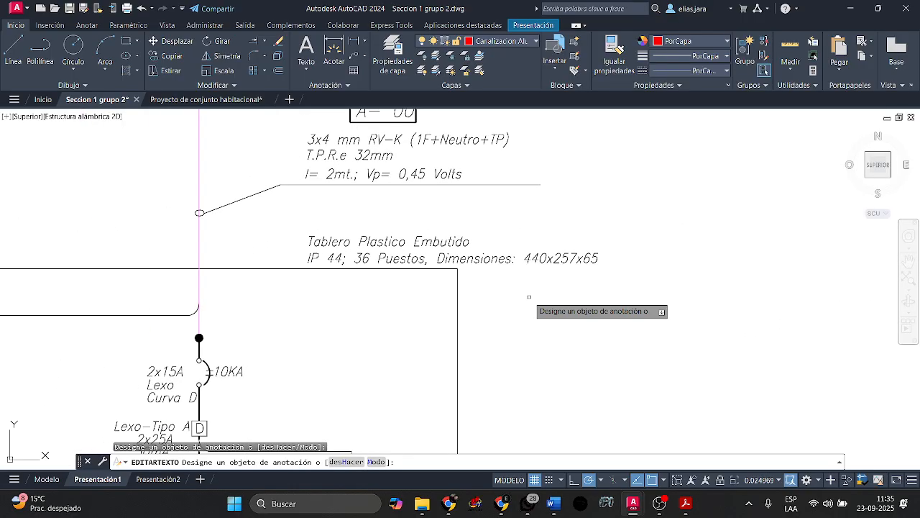
pyautogui.click(344, 261)
pyautogui.click(342, 261)
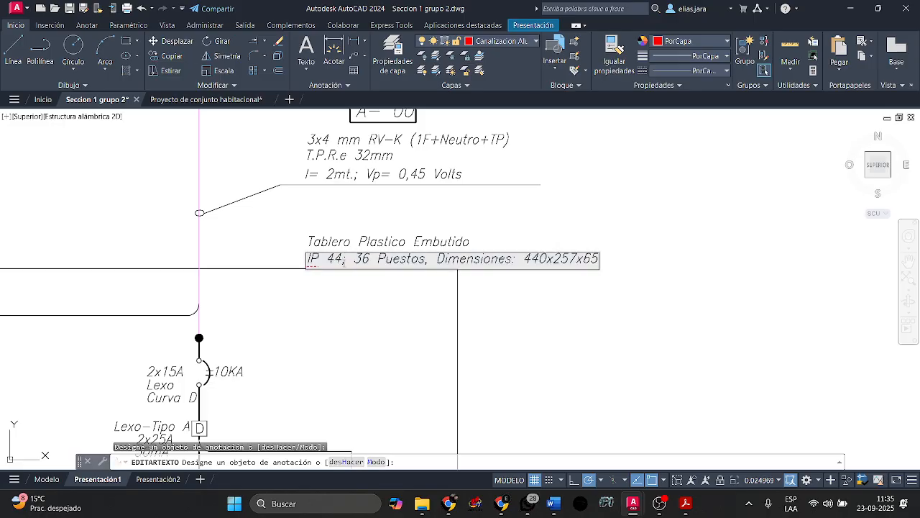
pyautogui.press('BackSpace')
pyautogui.write('1')
pyautogui.click(573, 324)
pyautogui.scroll(2, 471, 287)
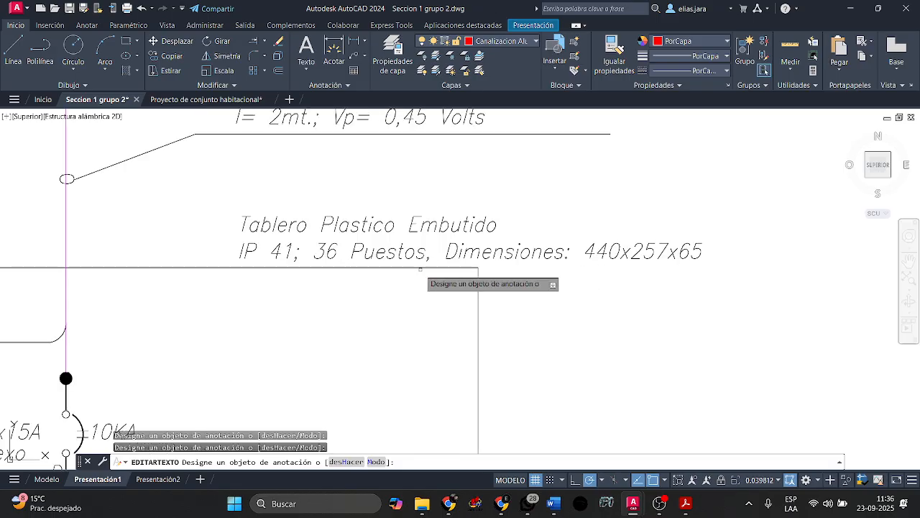
pyautogui.moveTo(440, 288); pyautogui.dragTo(376, 308, button='middle')
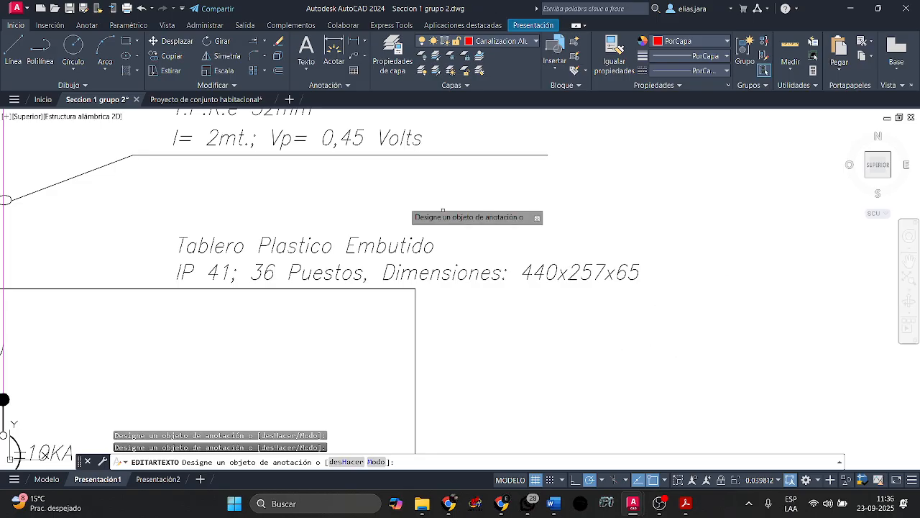
# Switch to Chrome and review the ESTEC data sheet's surface-mounted and recessed panel pages, including their dimension tables.
pyautogui.click(449, 503)
pyautogui.scroll(-10, 504, 311)
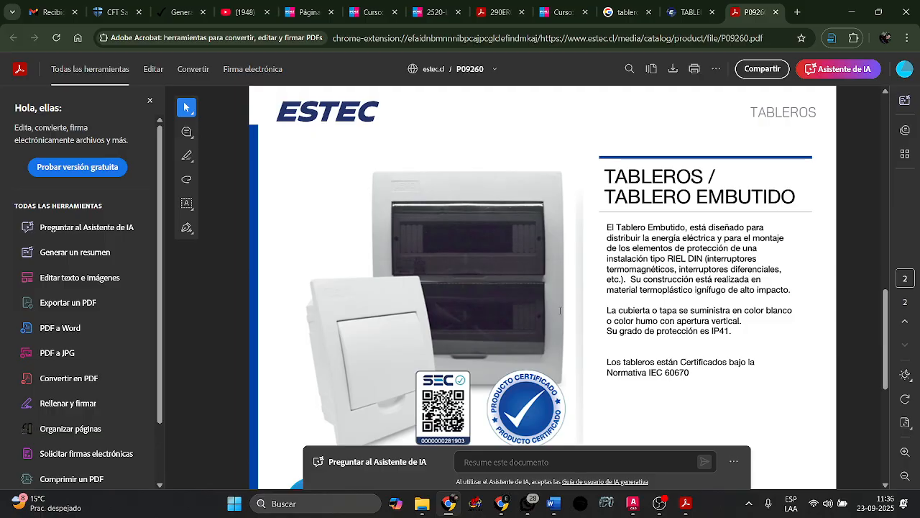
pyautogui.scroll(10, 560, 310)
pyautogui.scroll(-2, 560, 303)
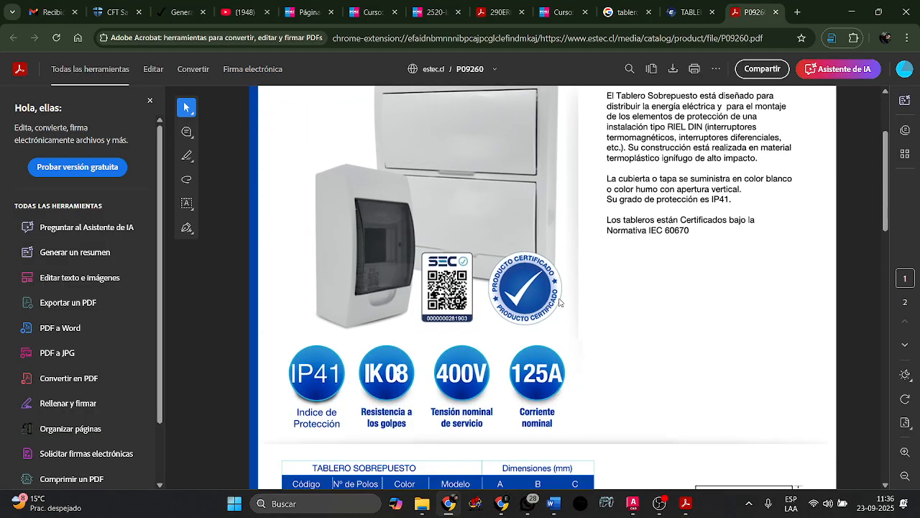
pyautogui.scroll(-6, 561, 303)
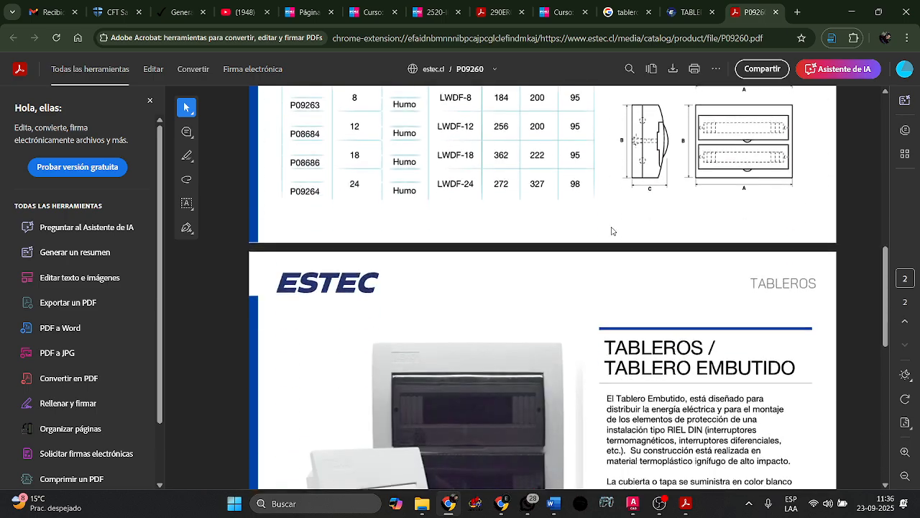
pyautogui.scroll(-7, 612, 231)
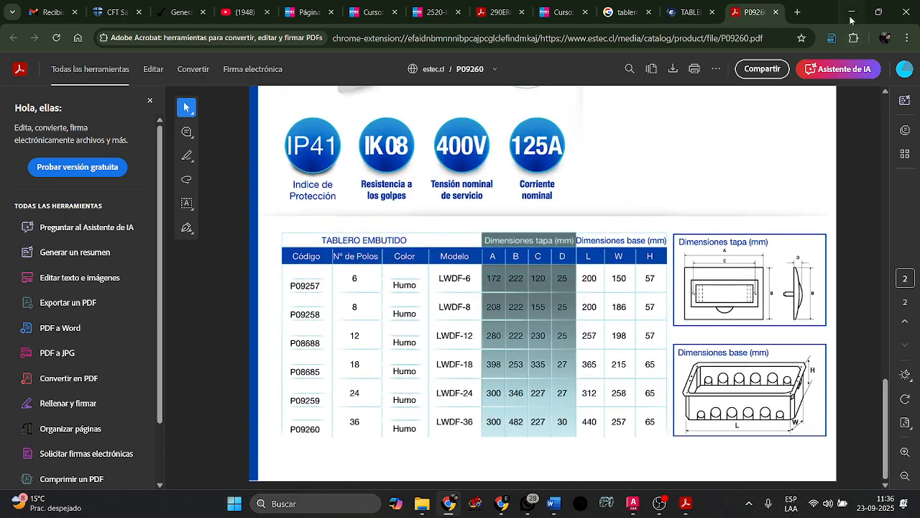
# Return to AutoCAD and end text editing at the T.D.A panel diagram.
pyautogui.click(851, 13)
pyautogui.scroll(-8, 424, 302)
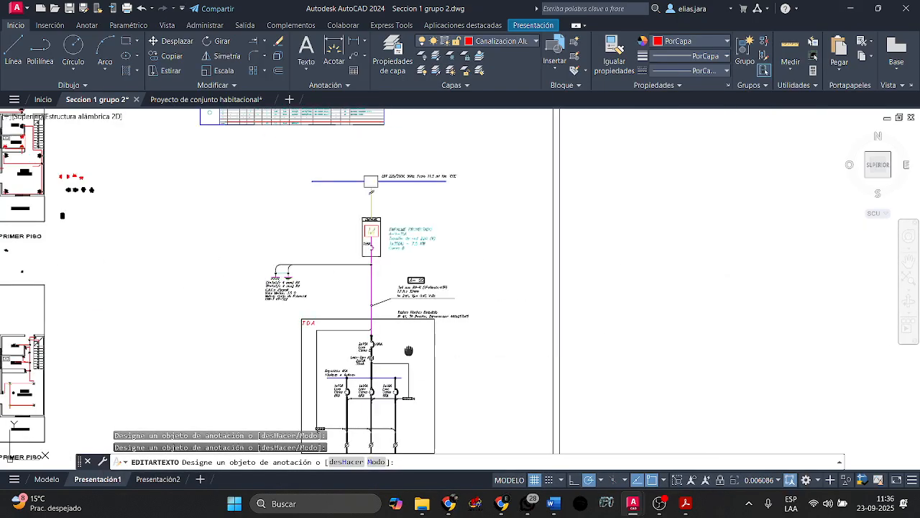
pyautogui.moveTo(408, 350); pyautogui.dragTo(391, 245, button='middle')
pyautogui.scroll(5, 391, 245)
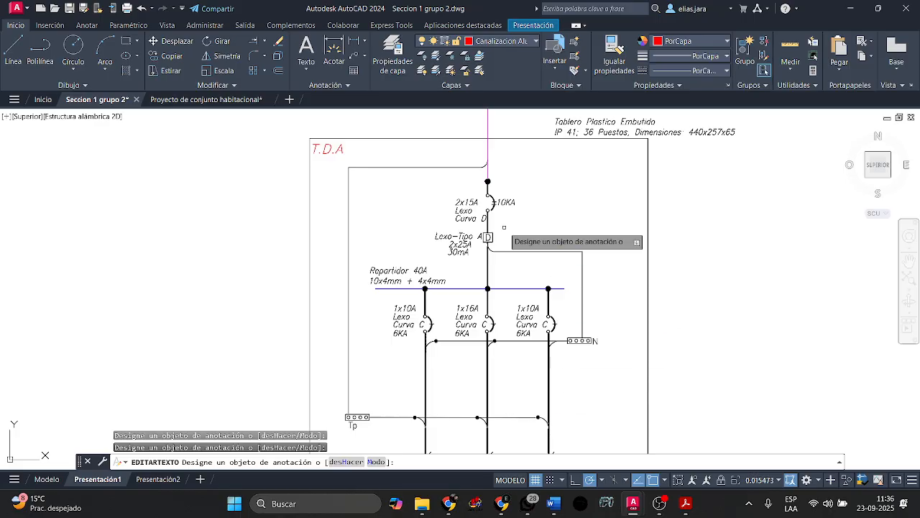
pyautogui.press('Escape')
pyautogui.press('Escape')
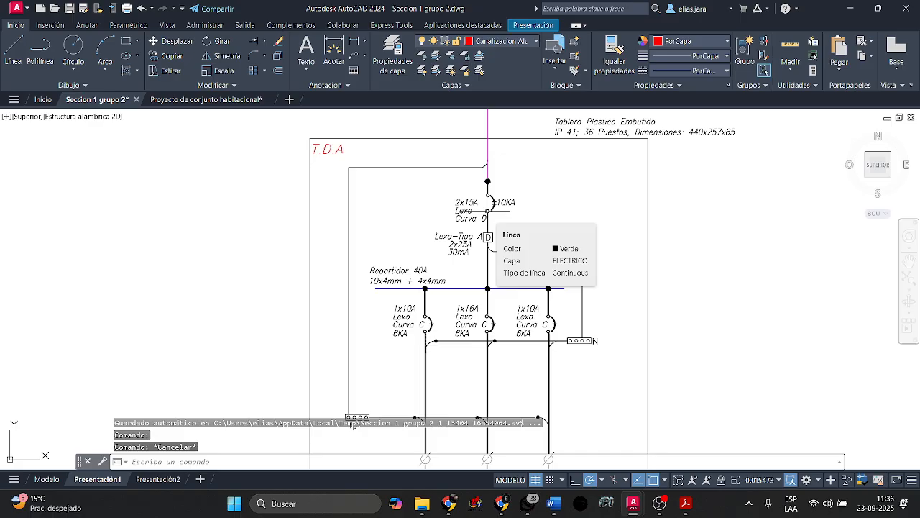
# Move the right vertical line of the T.D.A frame horizontally outward with Ortho on, to make room inside the panel.
pyautogui.moveTo(676, 345); pyautogui.dragTo(653, 279, button='middle')
pyautogui.click(697, 341)
pyautogui.click(612, 189)
pyautogui.scroll(-1, 573, 208)
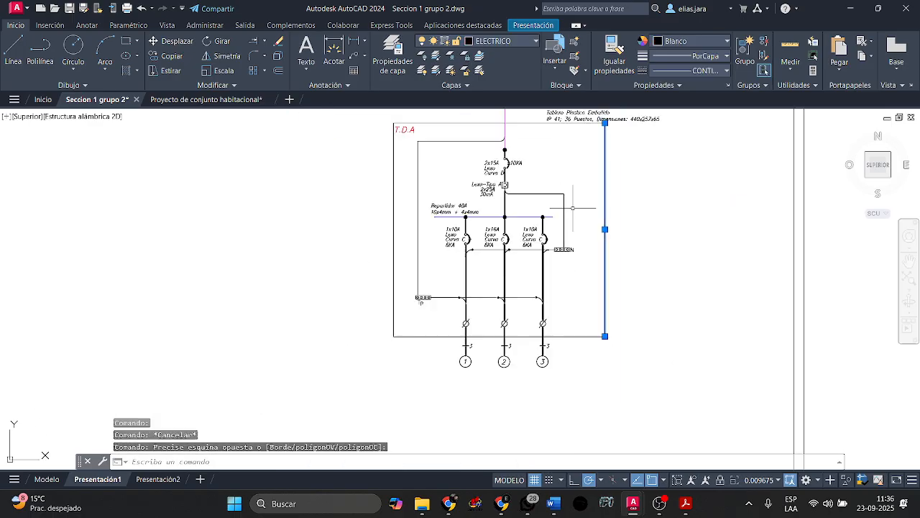
pyautogui.moveTo(573, 207); pyautogui.dragTo(528, 244, button='middle')
pyautogui.click(171, 41)
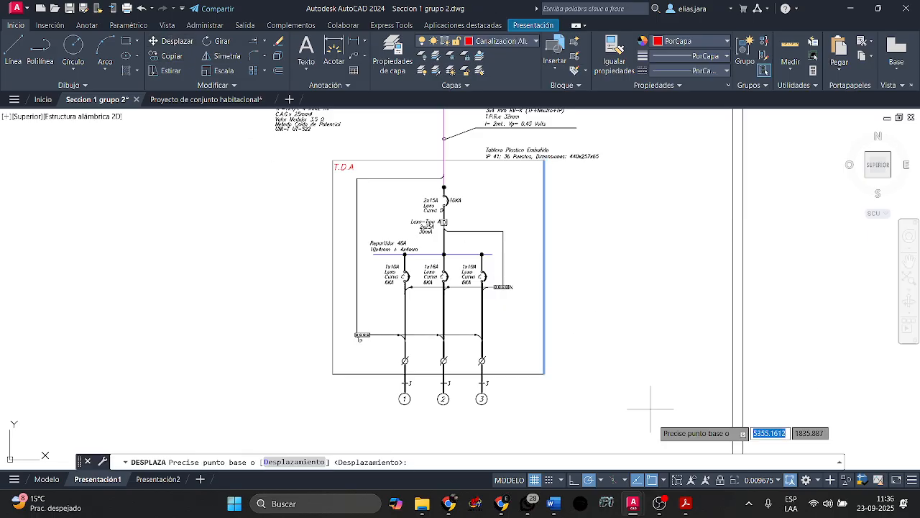
pyautogui.click(574, 480)
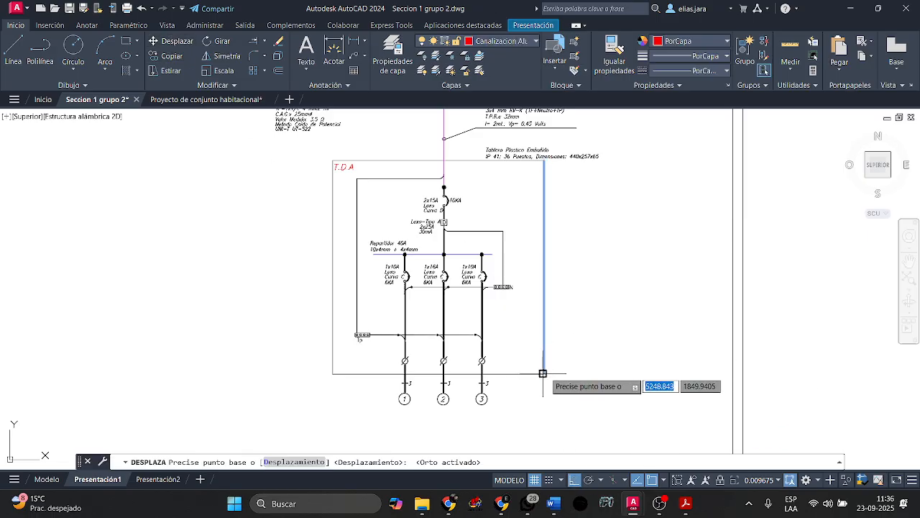
pyautogui.click(543, 373)
pyautogui.click(604, 373)
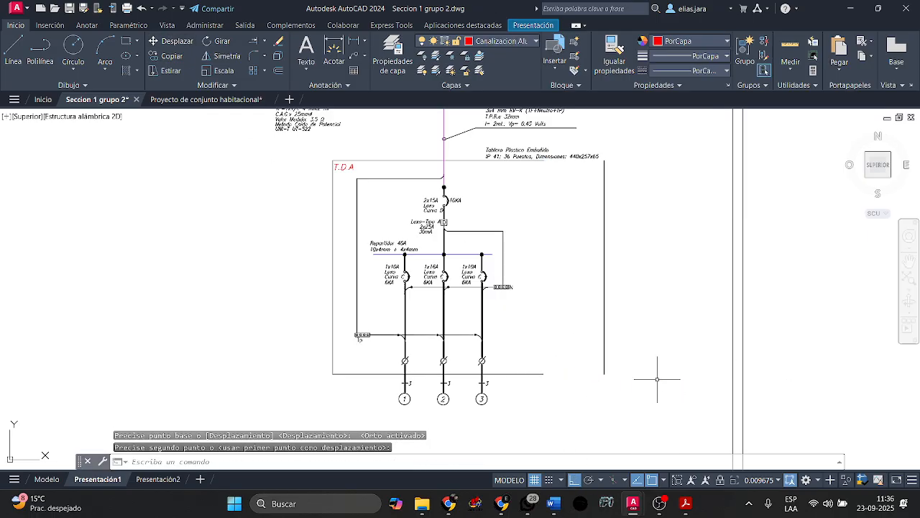
pyautogui.press('Escape')
pyautogui.scroll(4, 521, 295)
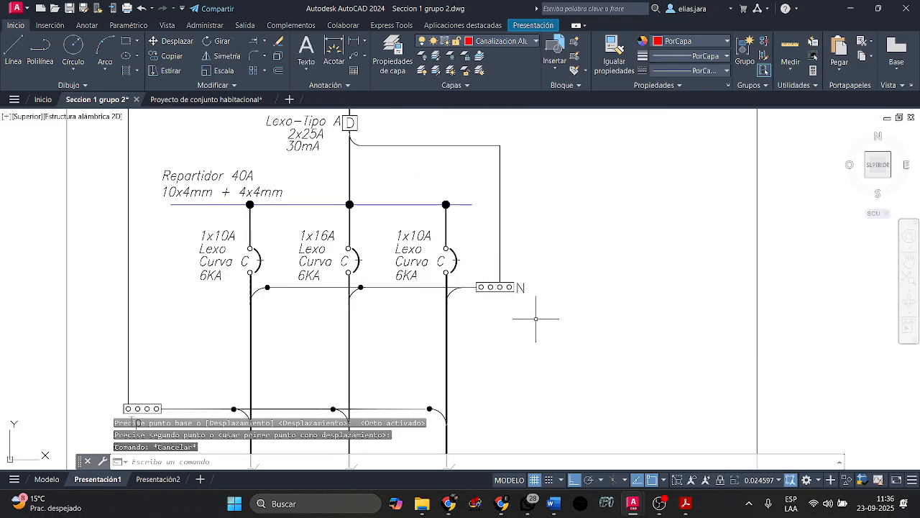
# Move the neutral bar N and its vertical line horizontally close to the T.D.A frame's outer right line.
pyautogui.click(471, 133)
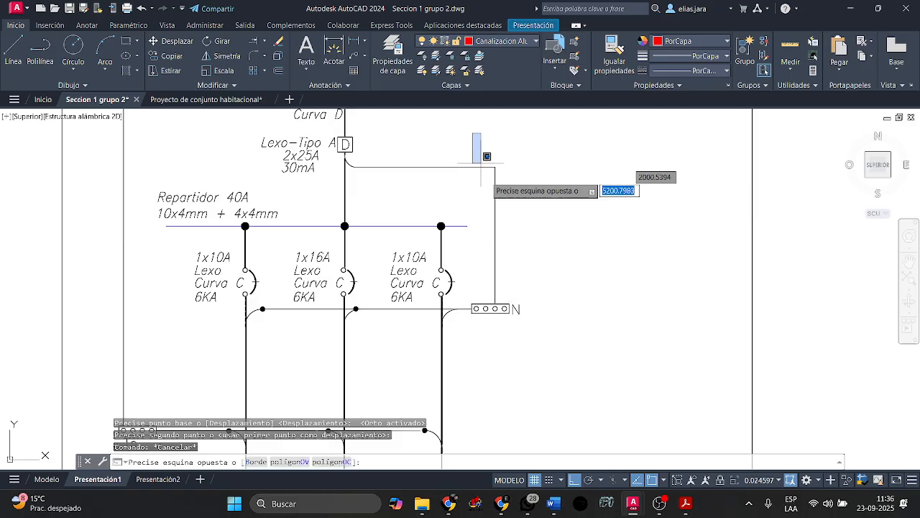
pyautogui.click(573, 394)
pyautogui.press('Escape')
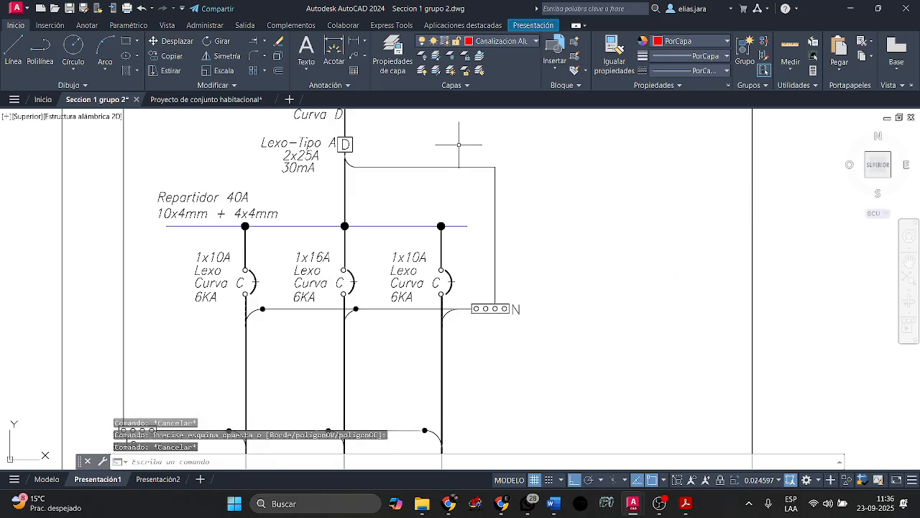
pyautogui.click(458, 144)
pyautogui.click(643, 397)
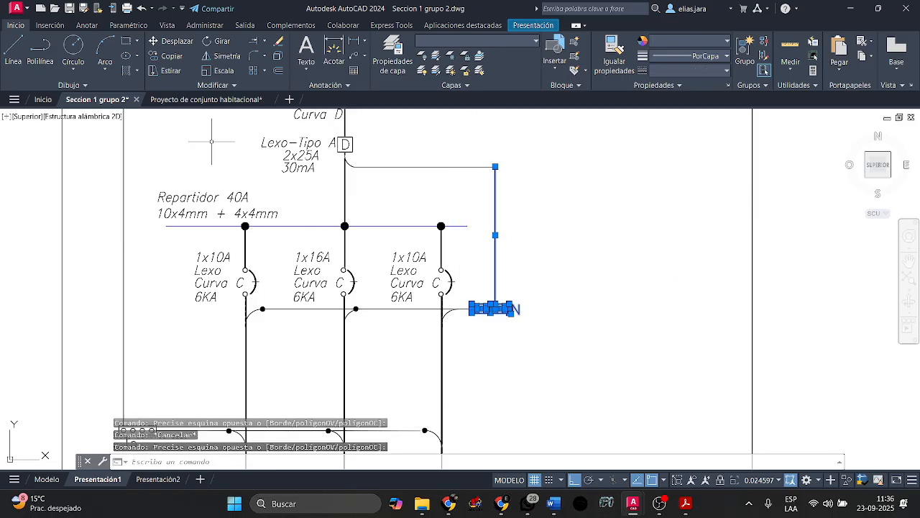
pyautogui.click(167, 43)
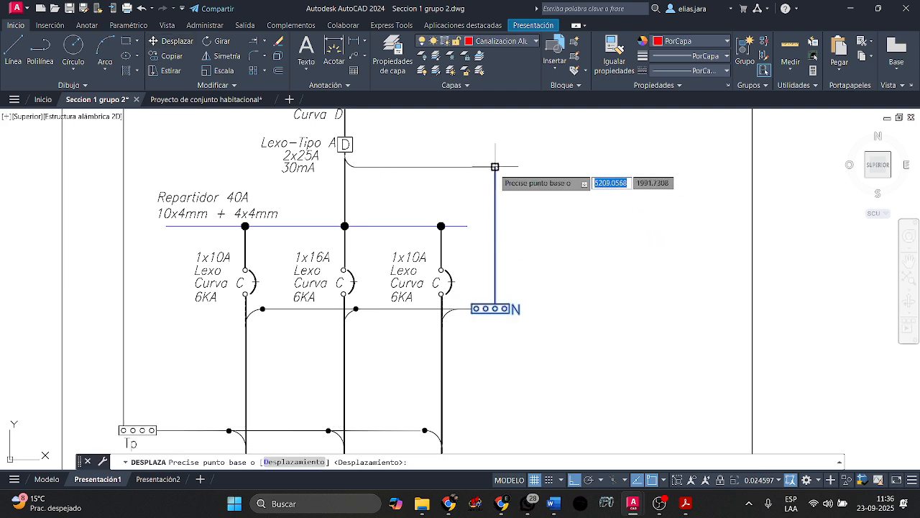
pyautogui.click(495, 166)
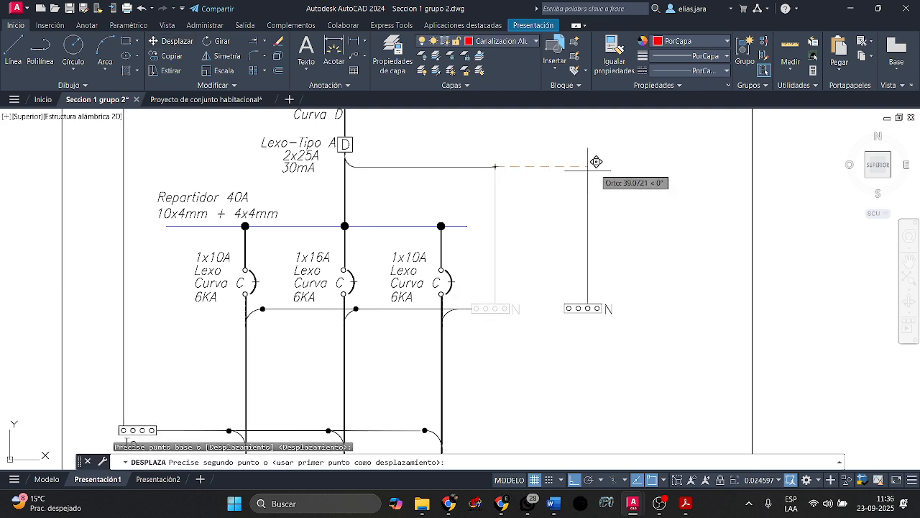
pyautogui.click(725, 158)
pyautogui.press('Escape')
# Copy the 1x16A and second 1x10A breaker branches along the distribution line as fourth and fifth branches, keeping the existing spacing.
pyautogui.moveTo(456, 286); pyautogui.dragTo(470, 234, button='middle')
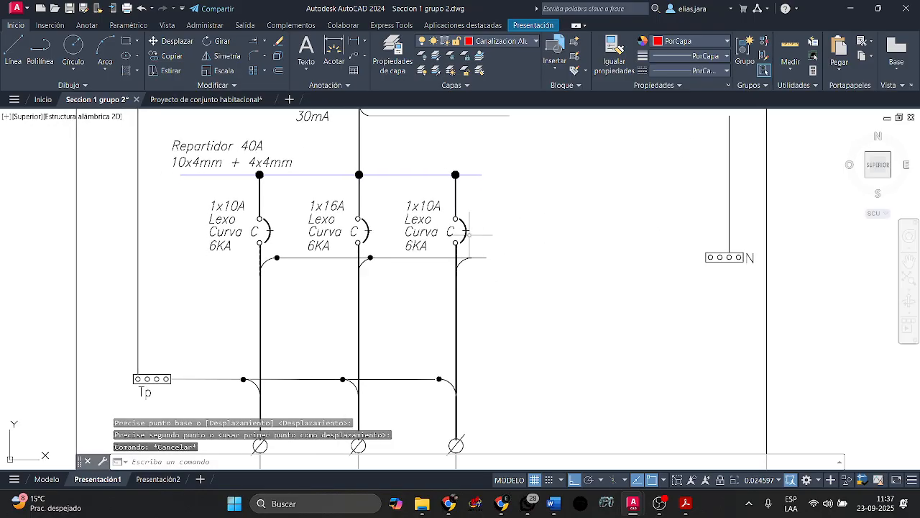
pyautogui.moveTo(396, 235); pyautogui.dragTo(432, 268, button='middle')
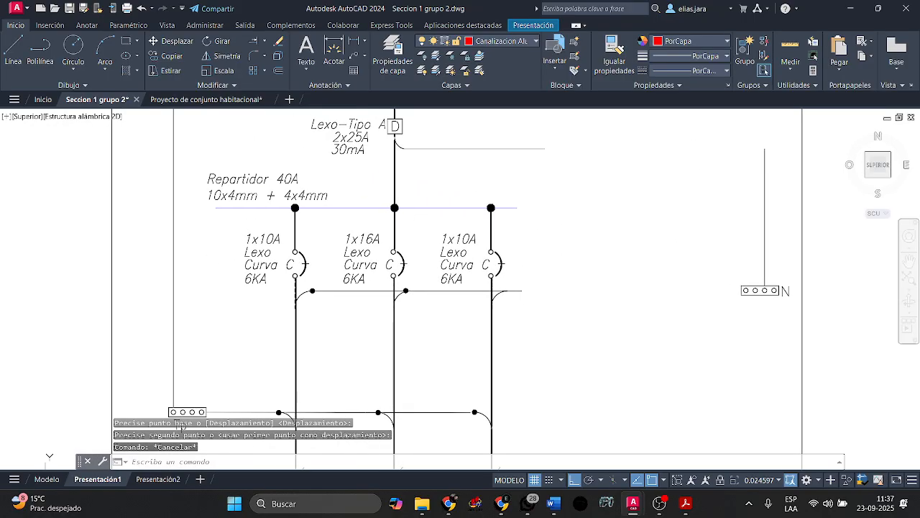
pyautogui.click(333, 187)
pyautogui.click(566, 355)
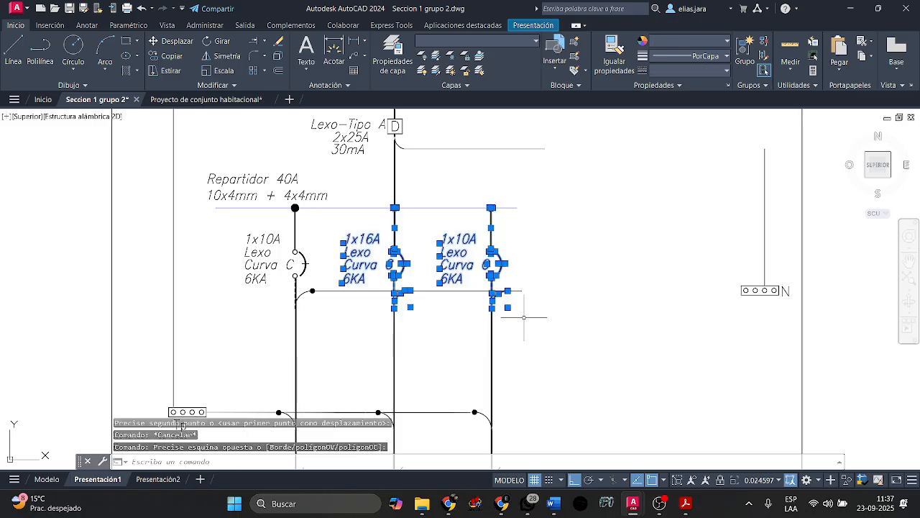
pyautogui.click(154, 56)
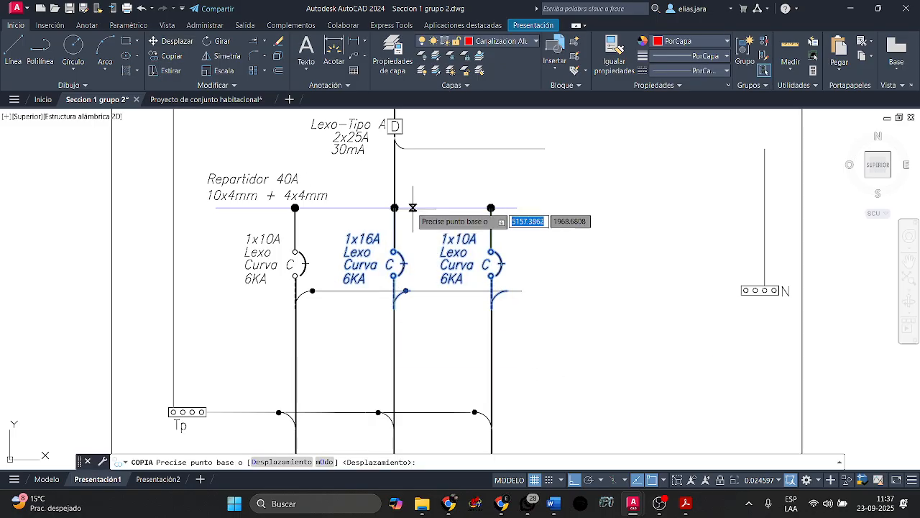
pyautogui.scroll(5, 296, 209)
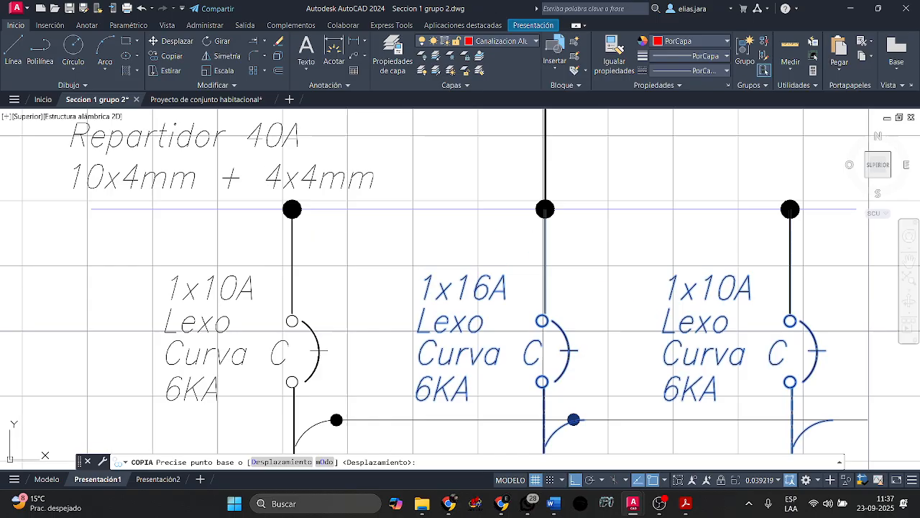
pyautogui.click(295, 207)
pyautogui.scroll(-5, 425, 221)
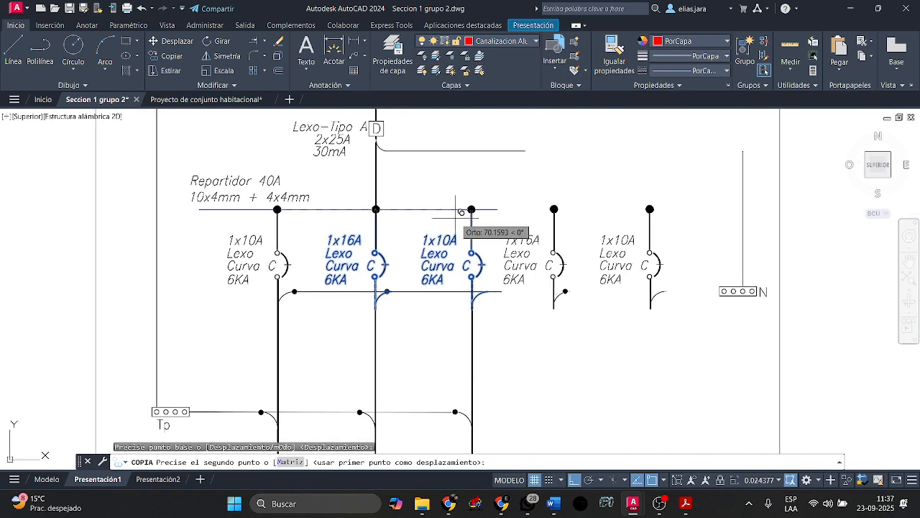
pyautogui.scroll(5, 478, 198)
pyautogui.click(487, 188)
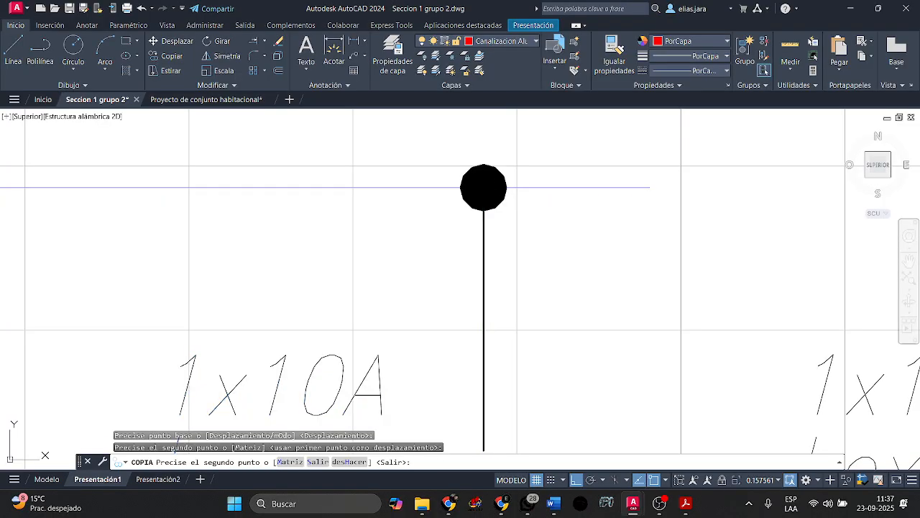
pyautogui.scroll(-6, 488, 188)
pyautogui.press('Escape')
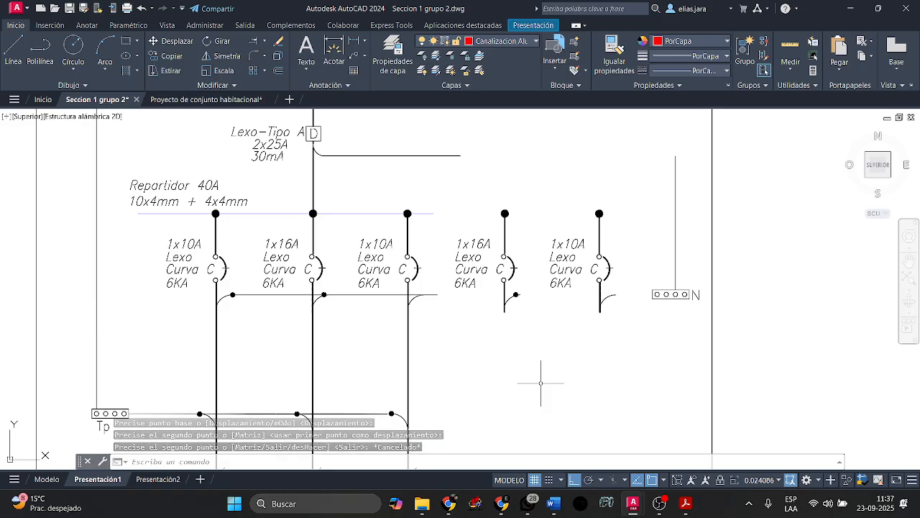
# Move the Lexo-Tipo A 2x25A 30mA differential symbol and its text from the main line onto the first circuit line, below its breaker.
pyautogui.scroll(-1, 539, 370)
pyautogui.moveTo(498, 367)
pyautogui.mouseDown(button='middle')
pyautogui.moveTo(521, 346)
pyautogui.moveTo(512, 342)
pyautogui.mouseUp(button='middle')
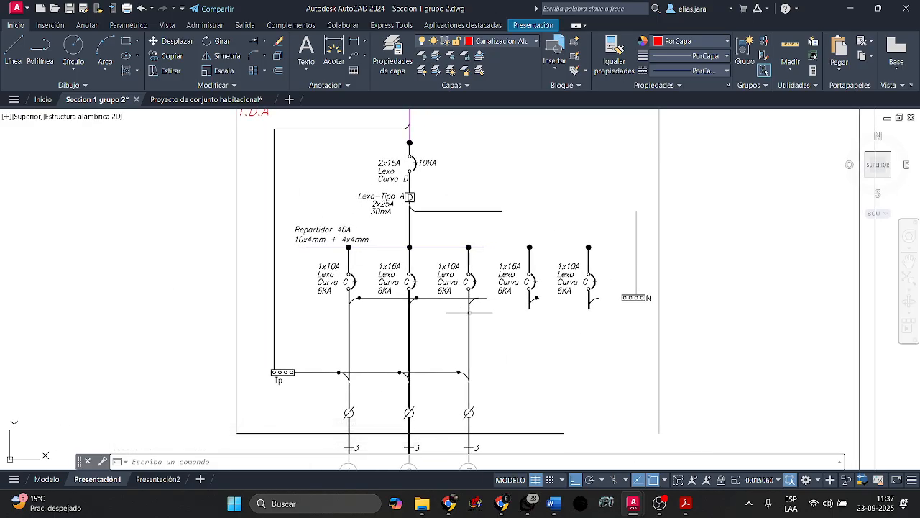
pyautogui.scroll(1, 417, 196)
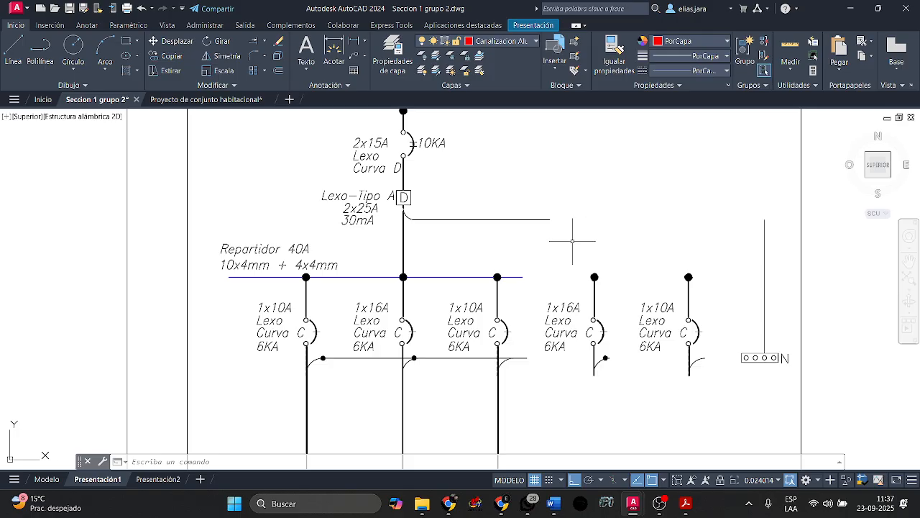
pyautogui.scroll(2, 412, 201)
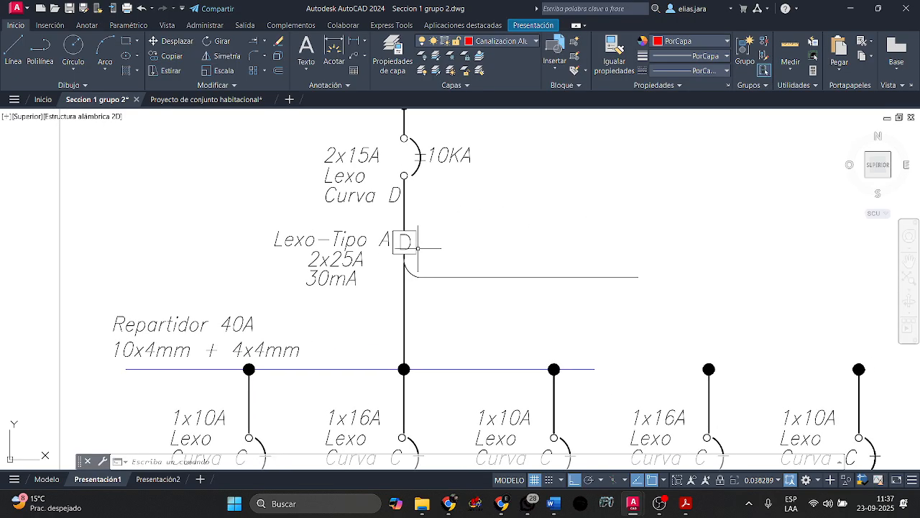
pyautogui.scroll(-3, 318, 210)
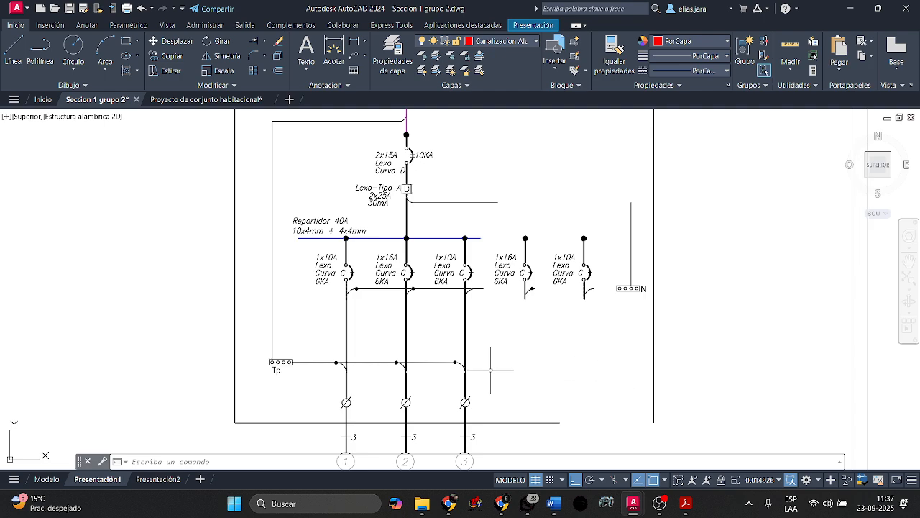
pyautogui.scroll(3, 384, 283)
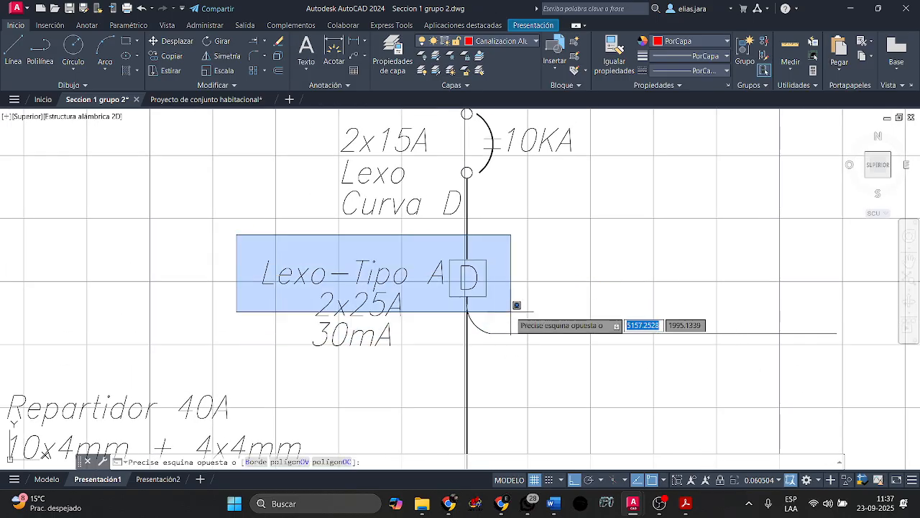
pyautogui.click(504, 307)
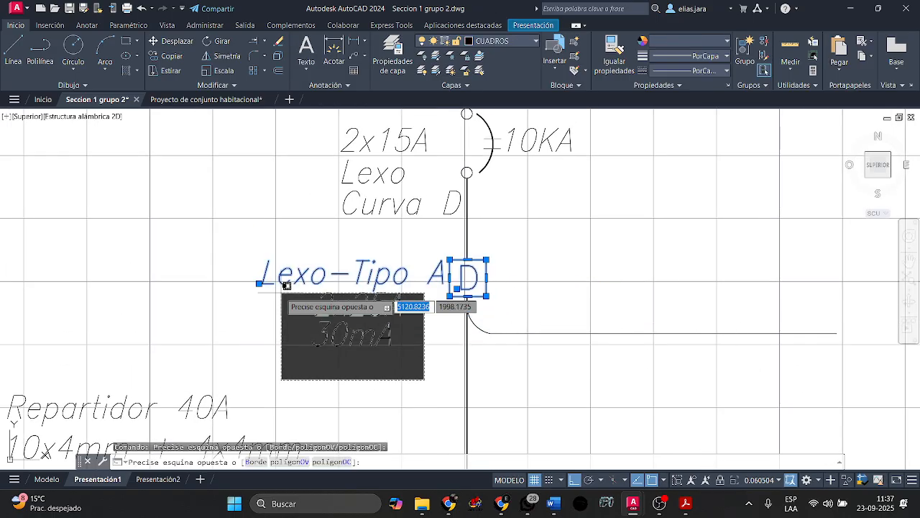
pyautogui.click(338, 267)
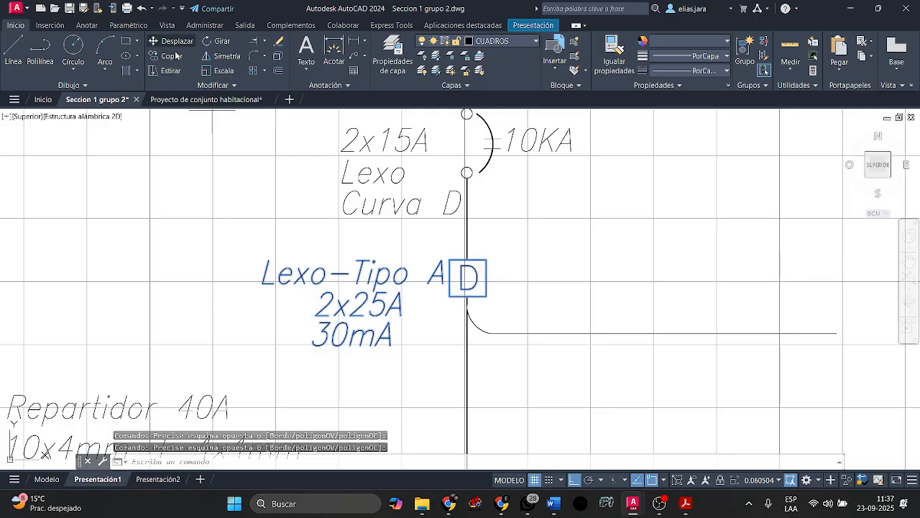
pyautogui.click(173, 41)
pyautogui.click(468, 279)
pyautogui.scroll(-3, 469, 280)
pyautogui.moveTo(468, 281); pyautogui.dragTo(453, 236, button='middle')
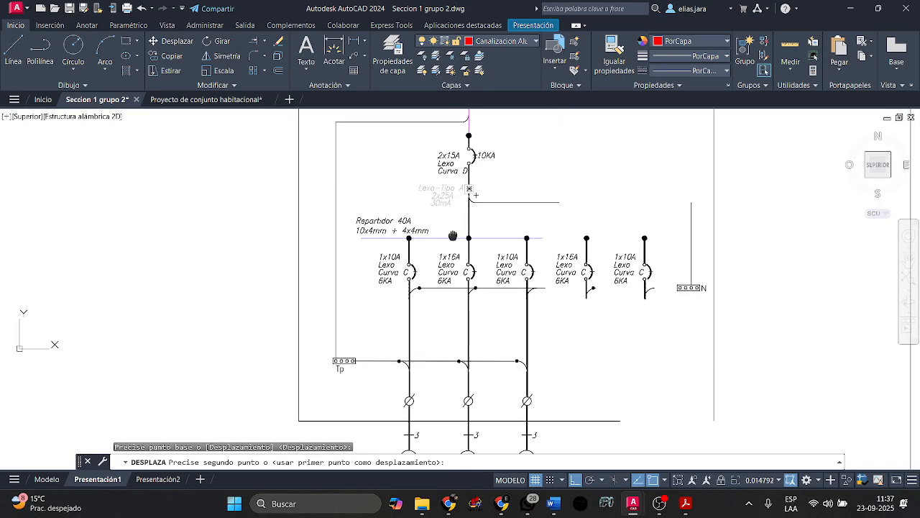
pyautogui.scroll(8, 406, 295)
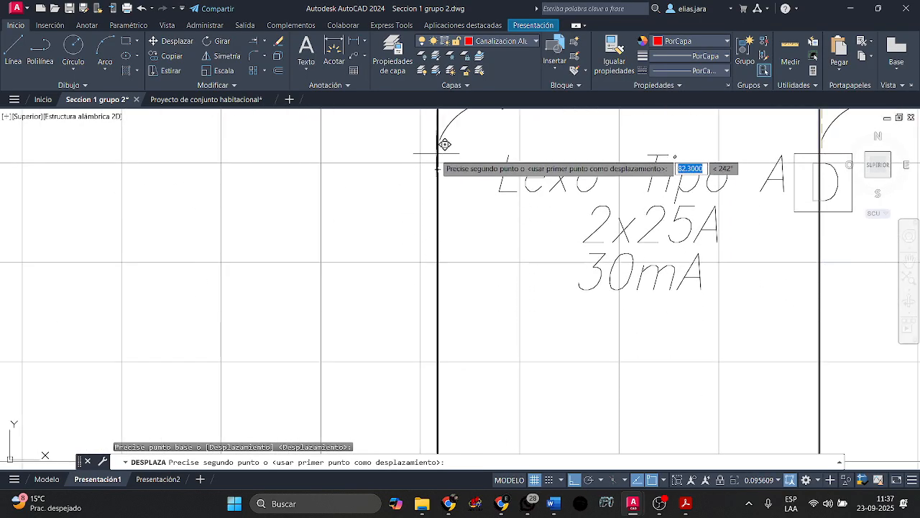
pyautogui.click(439, 166)
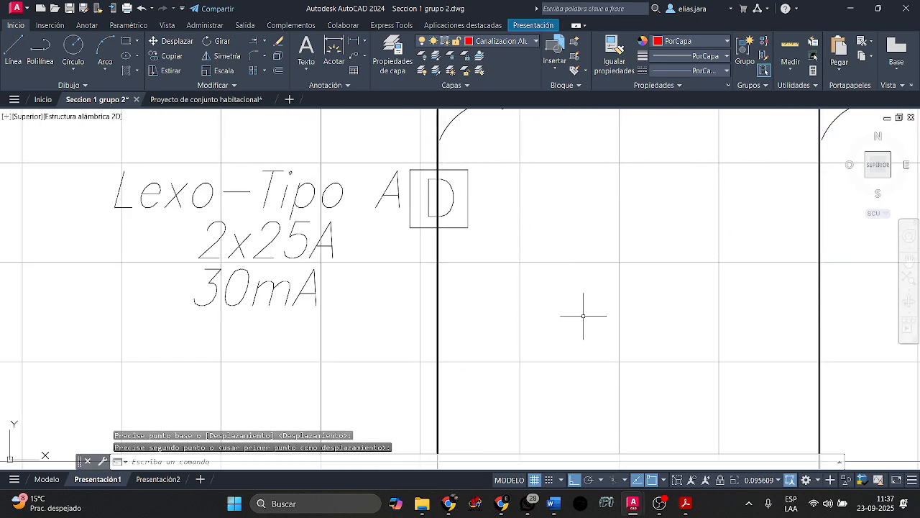
pyautogui.scroll(-6, 583, 315)
pyautogui.moveTo(581, 323); pyautogui.dragTo(476, 323, button='middle')
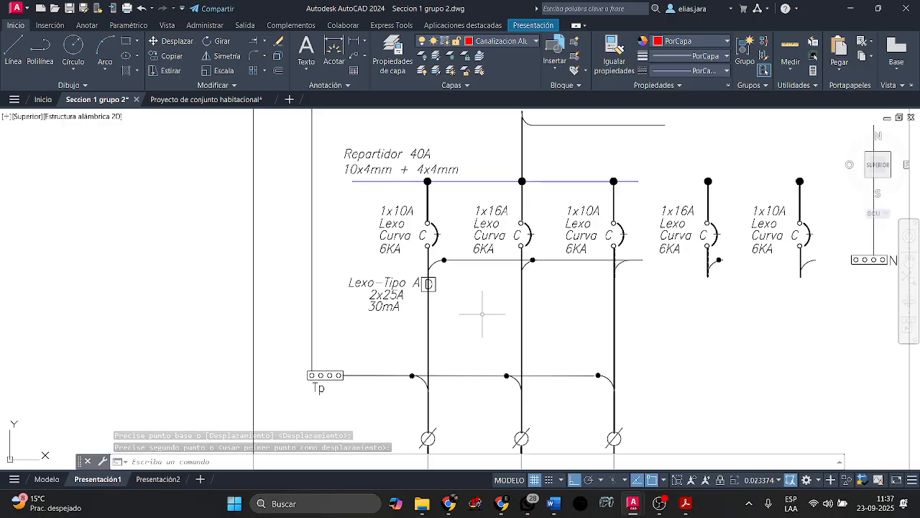
pyautogui.moveTo(481, 310)
pyautogui.mouseDown(button='middle')
pyautogui.moveTo(421, 325)
pyautogui.moveTo(393, 350)
pyautogui.moveTo(390, 278)
pyautogui.mouseUp(button='middle')
pyautogui.scroll(-3, 410, 313)
pyautogui.scroll(5, 389, 278)
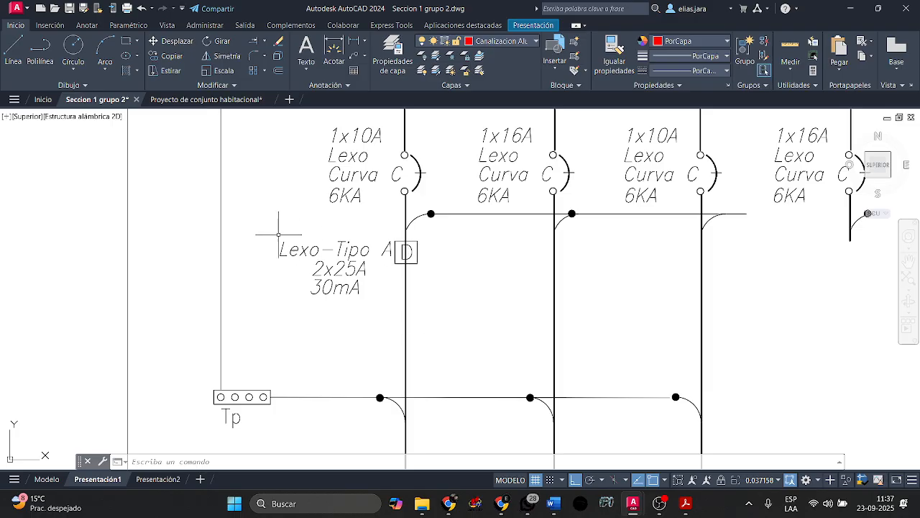
pyautogui.click(253, 226)
pyautogui.click(464, 325)
pyautogui.moveTo(521, 307); pyautogui.dragTo(428, 327, button='middle')
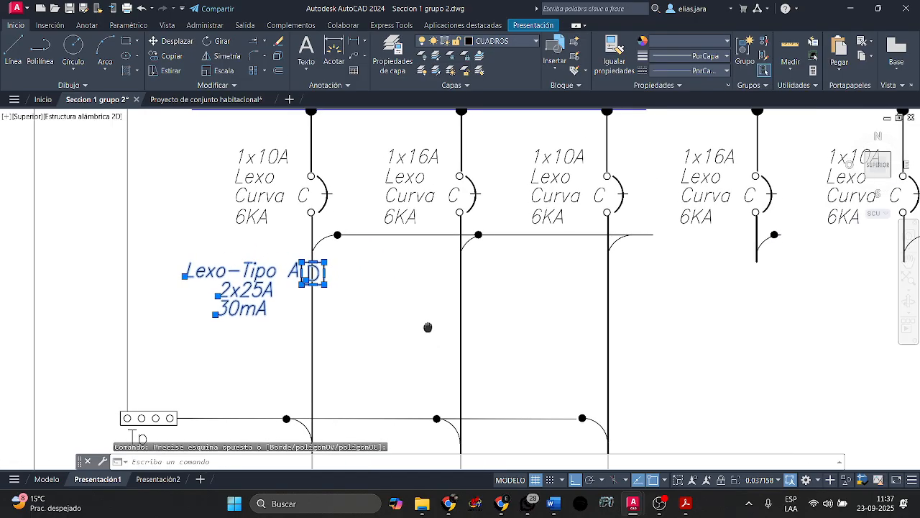
pyautogui.scroll(-5, 468, 329)
pyautogui.press('Escape')
pyautogui.scroll(5, 524, 333)
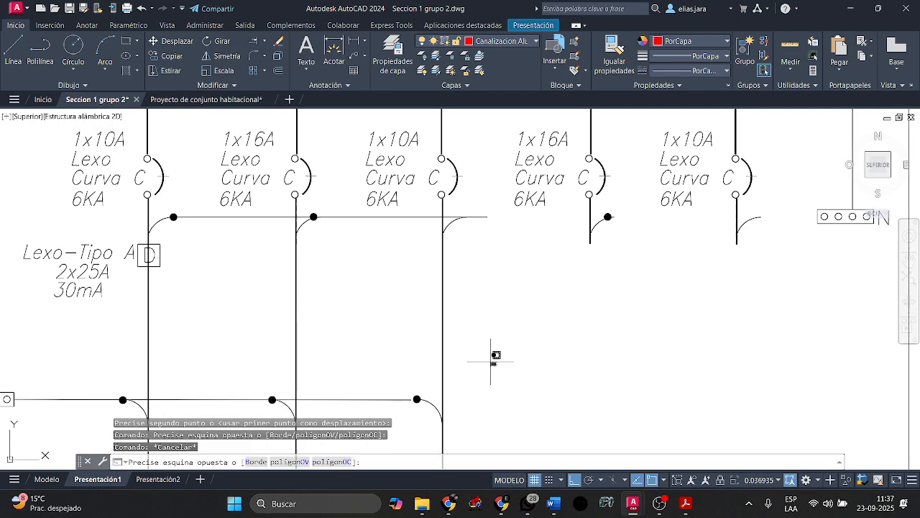
pyautogui.click(411, 309)
pyautogui.scroll(-4, 411, 316)
pyautogui.moveTo(436, 377); pyautogui.dragTo(427, 357, button='middle')
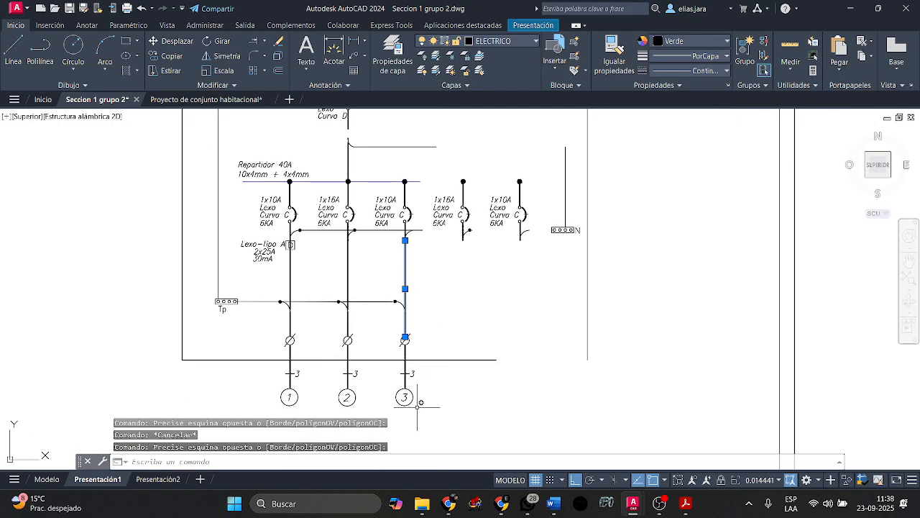
pyautogui.press('Escape')
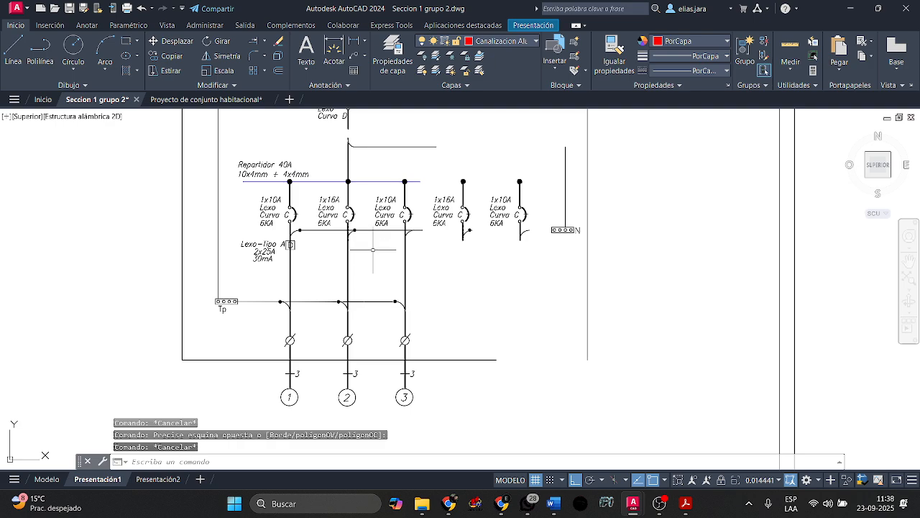
# Copy circuit 3's lower line, with its ground arc, conductor marks and numbered circle, beneath the fourth and fifth breakers.
pyautogui.click(426, 351)
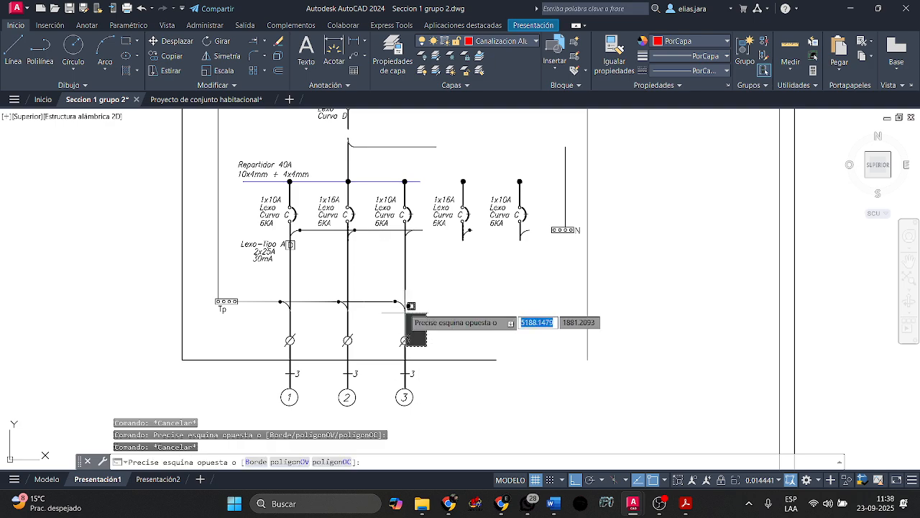
pyautogui.click(403, 245)
pyautogui.click(431, 416)
pyautogui.click(380, 361)
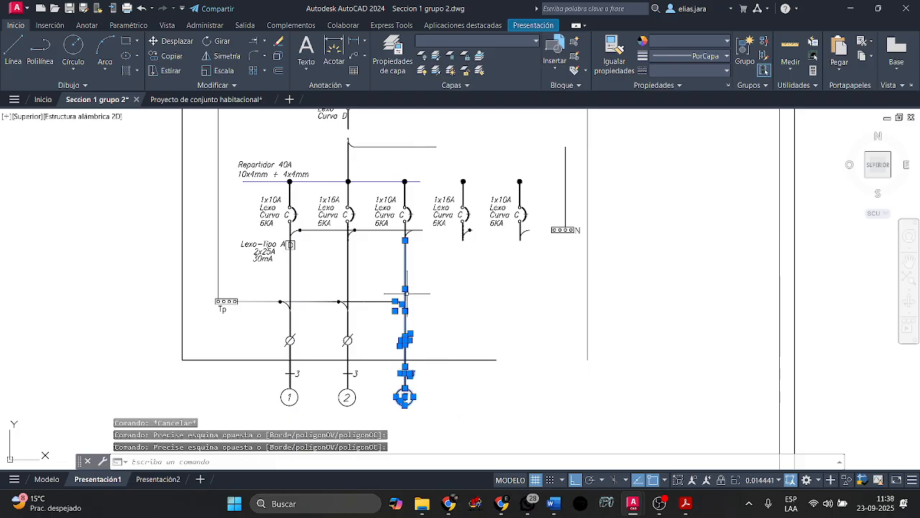
pyautogui.click(156, 56)
pyautogui.scroll(3, 405, 240)
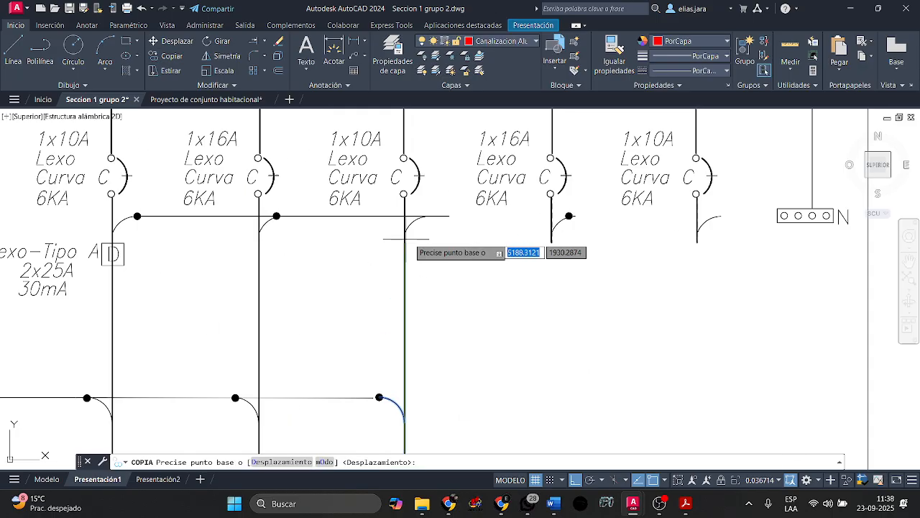
pyautogui.click(405, 243)
pyautogui.click(552, 243)
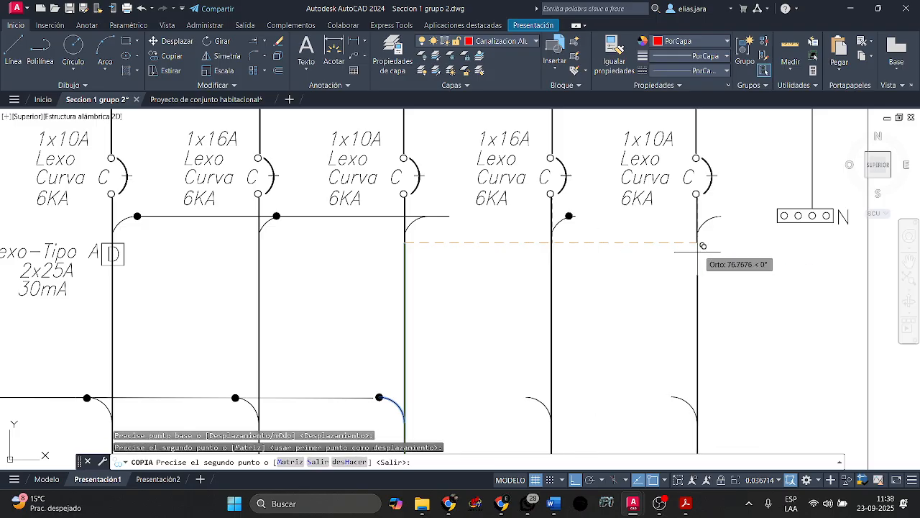
pyautogui.click(697, 243)
pyautogui.press('Escape')
# Copy the first circuit's Lexo-Tipo A 2x25A 30mA differential symbol and text onto the other four circuit lines, below their breakers.
pyautogui.scroll(-6, 575, 259)
pyautogui.scroll(2, 574, 258)
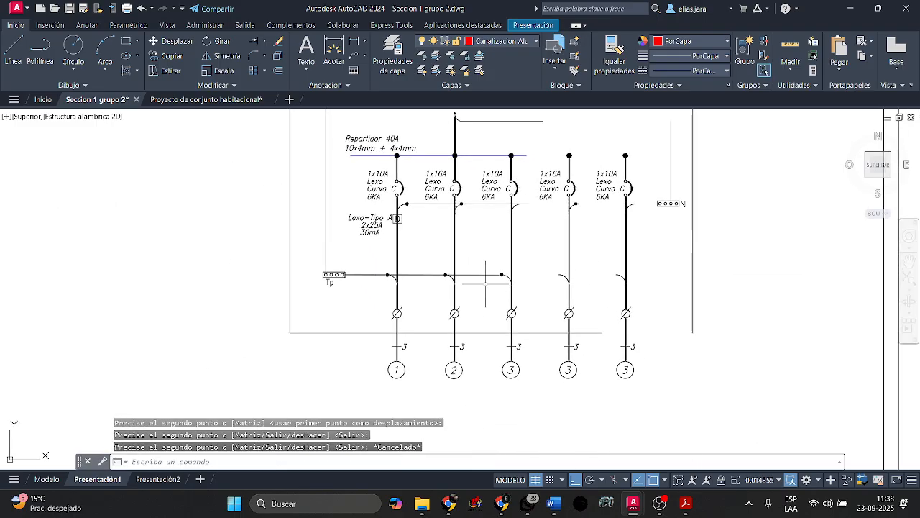
pyautogui.scroll(2, 486, 284)
pyautogui.moveTo(362, 217); pyautogui.dragTo(381, 267, button='middle')
pyautogui.click(277, 213)
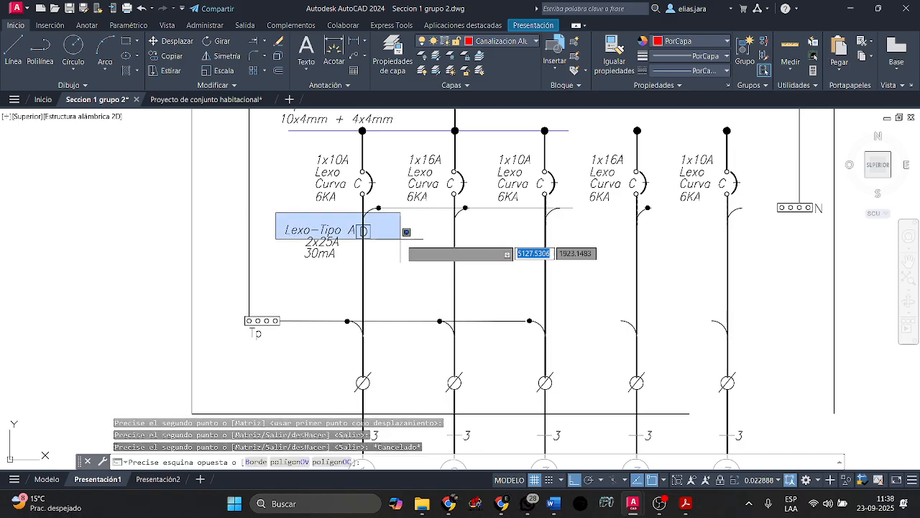
pyautogui.click(407, 271)
pyautogui.click(170, 57)
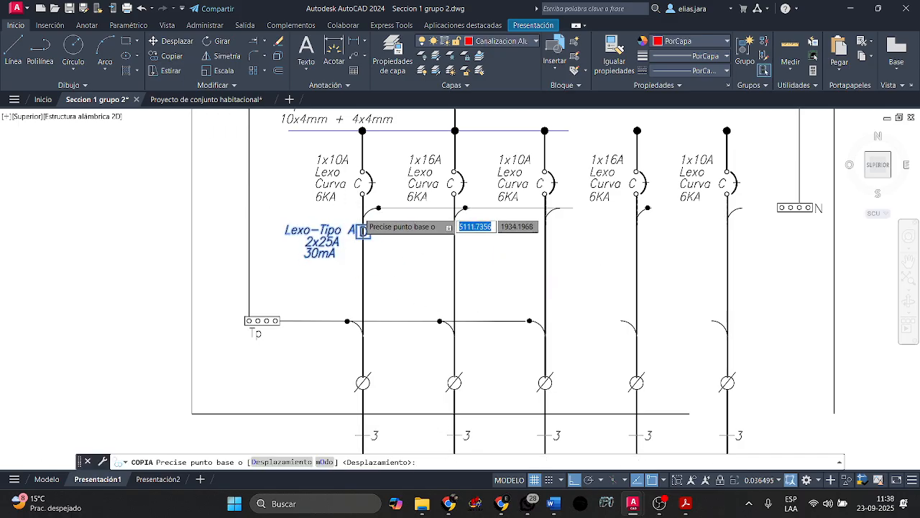
pyautogui.scroll(4, 360, 216)
pyautogui.click(365, 168)
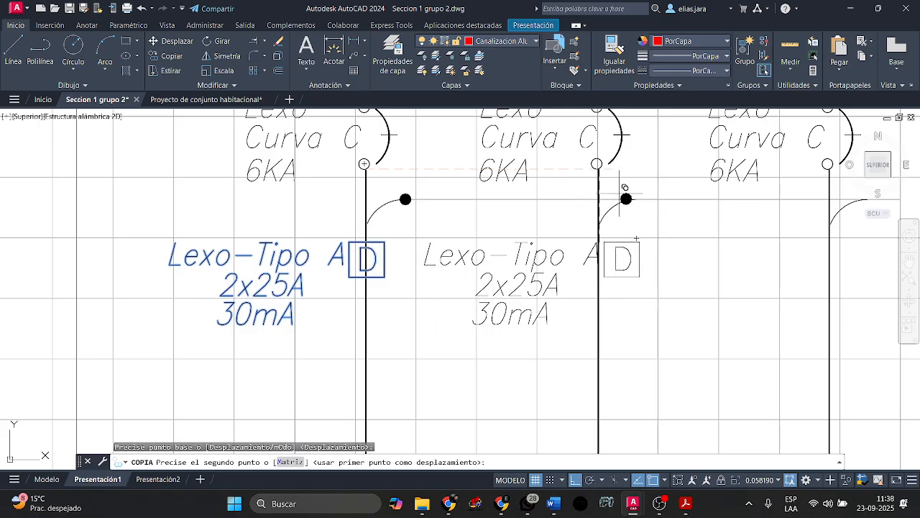
pyautogui.click(597, 164)
pyautogui.moveTo(678, 194); pyautogui.dragTo(458, 179, button='middle')
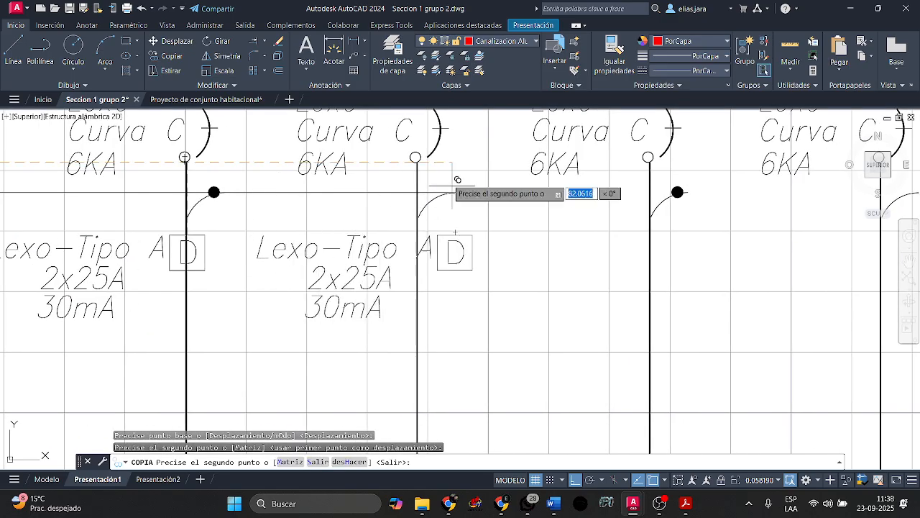
pyautogui.click(415, 157)
pyautogui.click(649, 159)
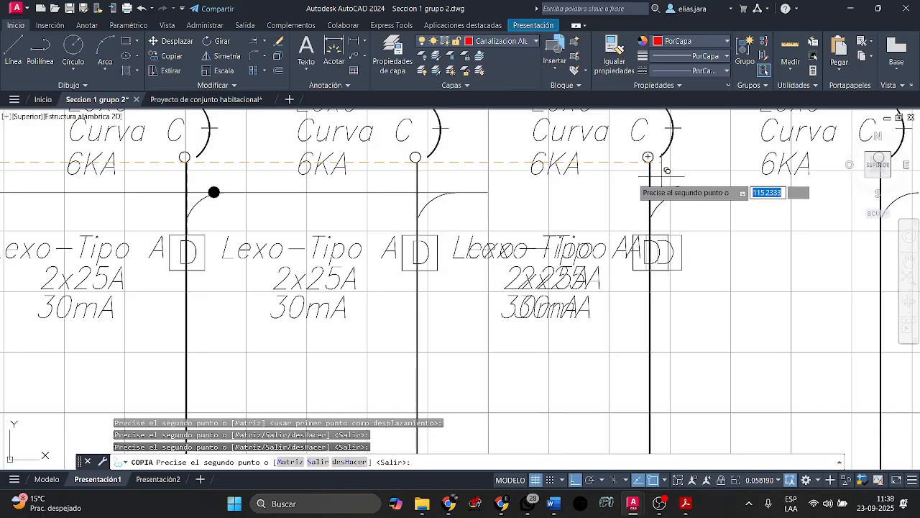
pyautogui.moveTo(648, 159); pyautogui.dragTo(512, 171, button='middle')
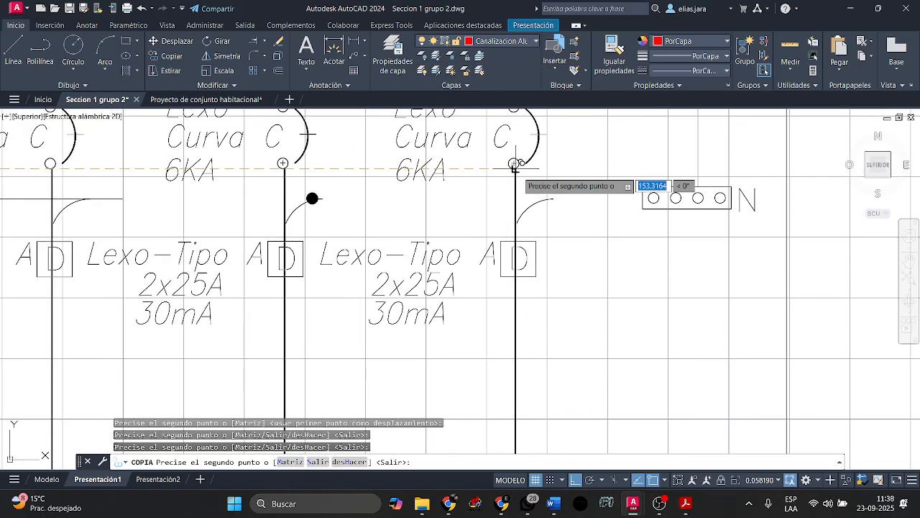
pyautogui.click(516, 177)
pyautogui.press('Escape')
pyautogui.scroll(-6, 472, 244)
pyautogui.moveTo(433, 270); pyautogui.dragTo(514, 269, button='middle')
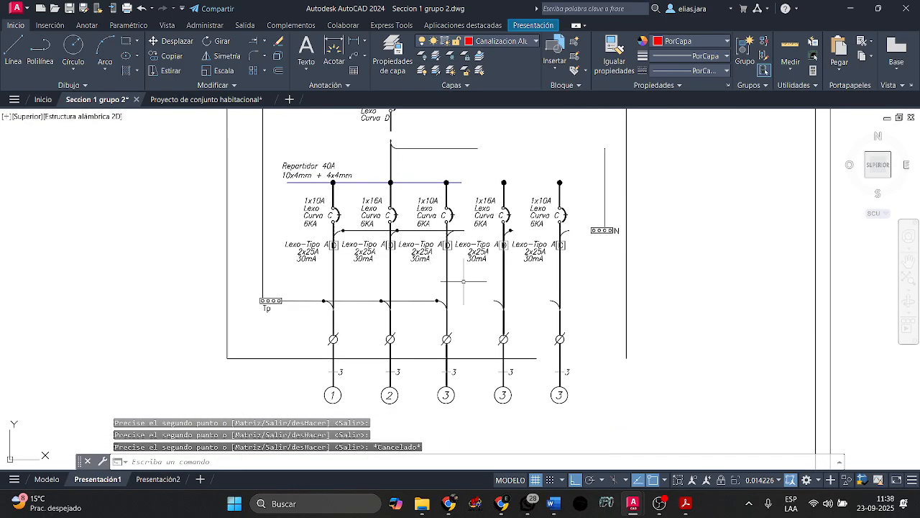
pyautogui.scroll(2, 463, 281)
pyautogui.moveTo(405, 253); pyautogui.dragTo(432, 286, button='middle')
pyautogui.scroll(4, 271, 252)
pyautogui.scroll(4, 271, 252)
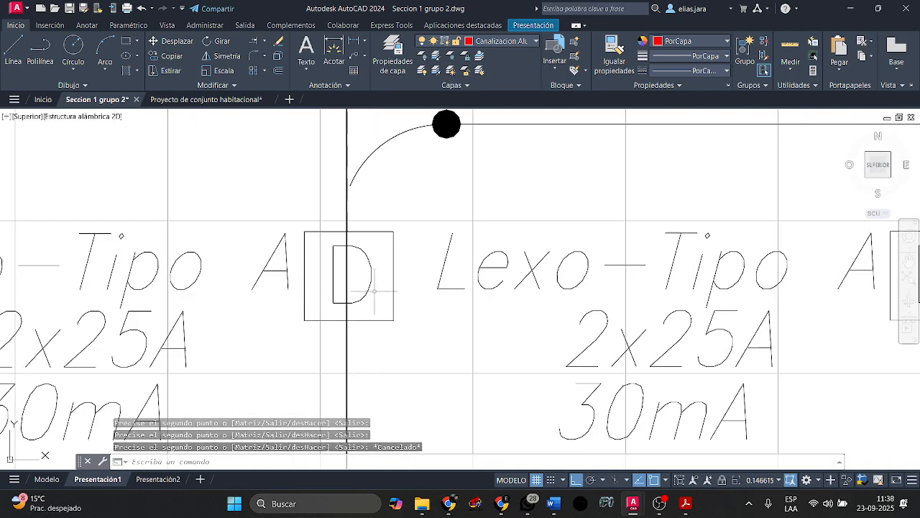
pyautogui.click(263, 41)
pyautogui.click(282, 60)
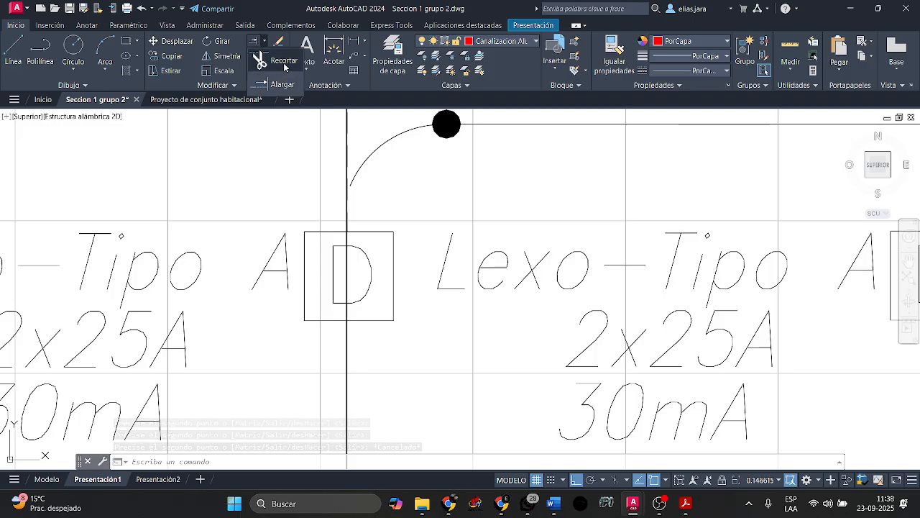
pyautogui.click(363, 314)
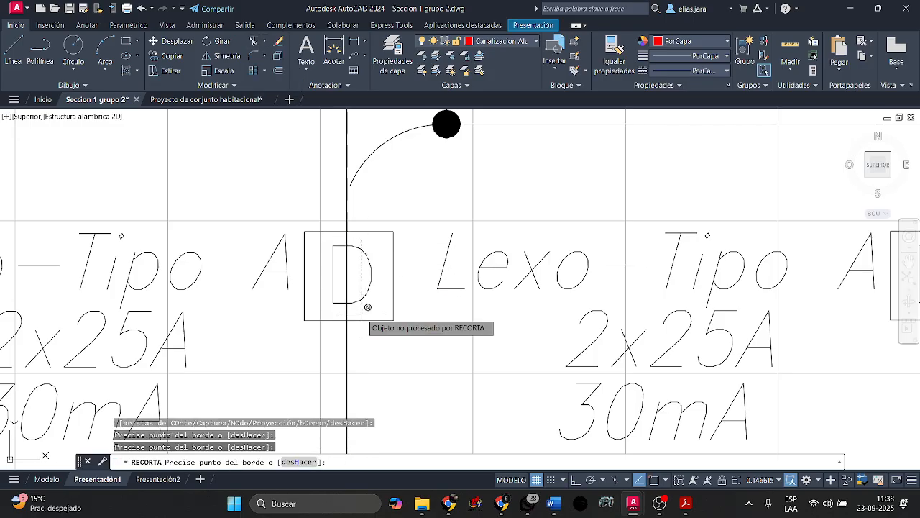
pyautogui.press('Escape')
pyautogui.scroll(3, 352, 287)
pyautogui.scroll(-3, 374, 316)
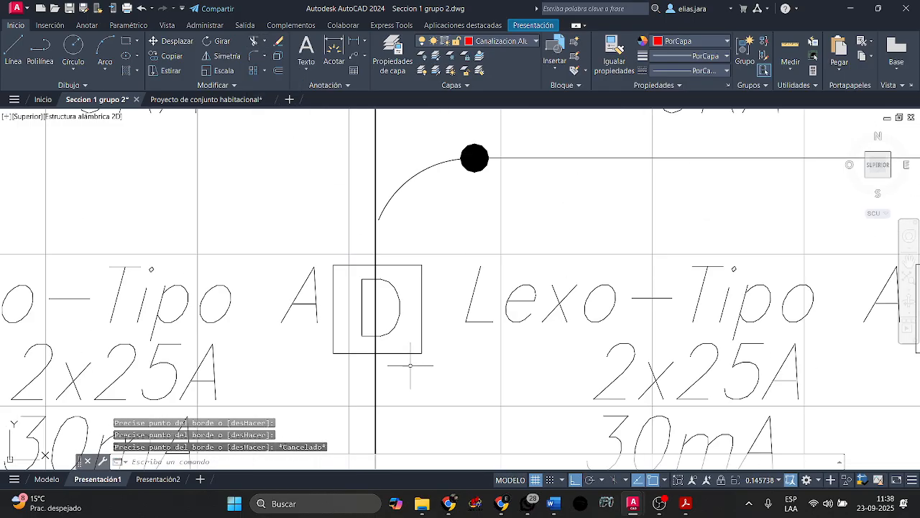
pyautogui.click(458, 377)
pyautogui.click(341, 267)
pyautogui.click(254, 45)
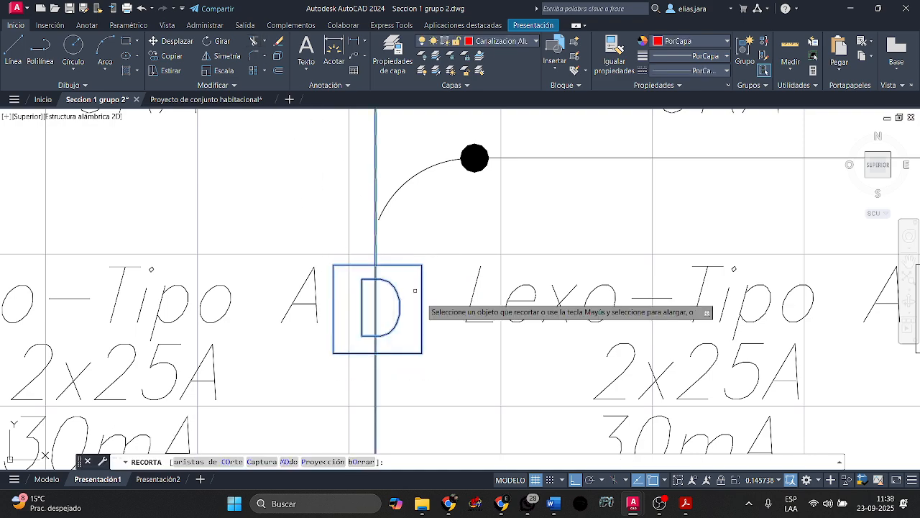
pyautogui.click(373, 269)
pyautogui.press('Escape')
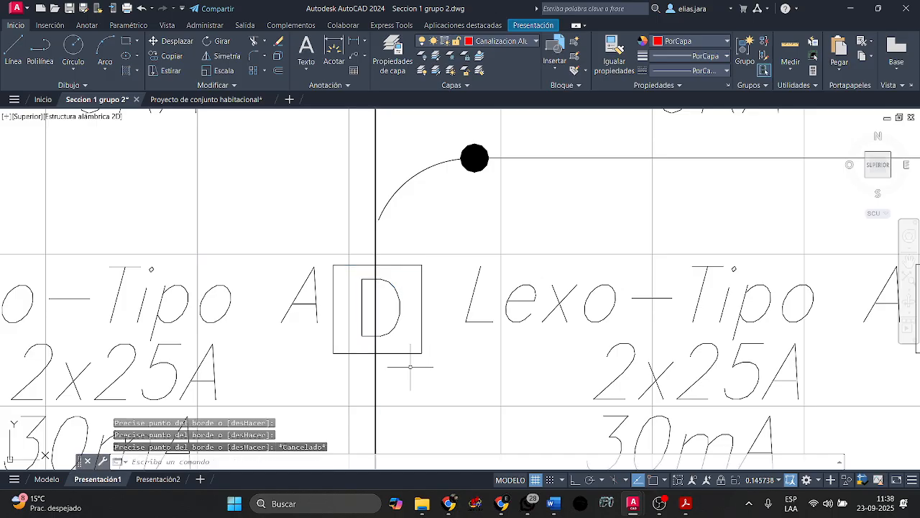
# Trim the vertical circuit line out of the first circuit's differential box D, using the box and its text as the preselected edges.
pyautogui.click(445, 401)
pyautogui.click(295, 220)
pyautogui.click(253, 41)
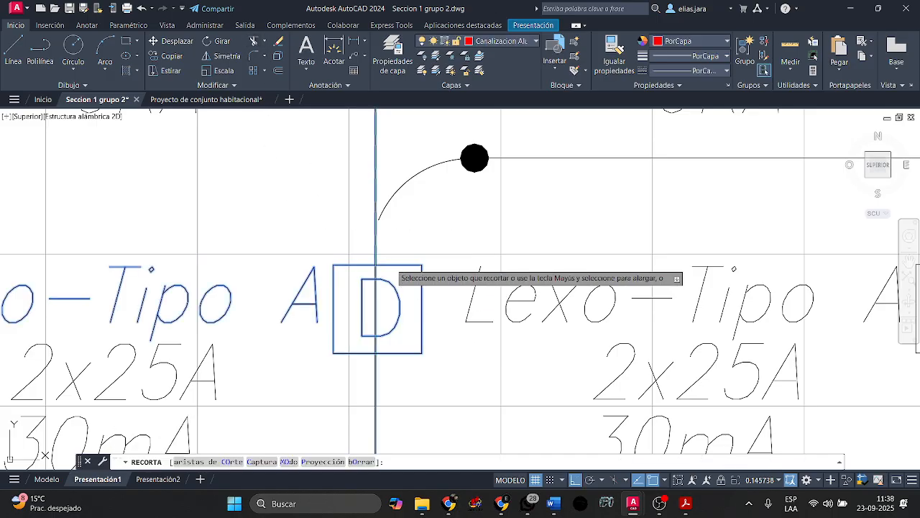
pyautogui.click(386, 271)
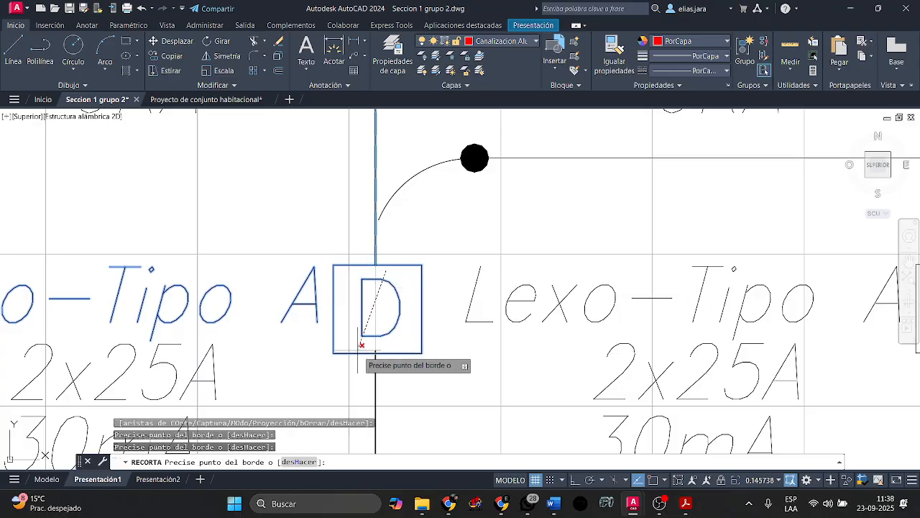
pyautogui.press('Return')
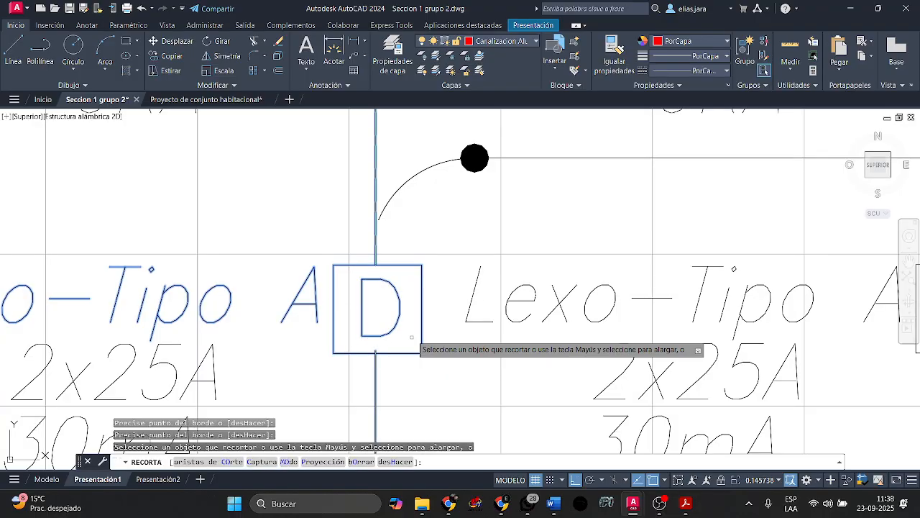
pyautogui.scroll(-3, 408, 335)
pyautogui.moveTo(456, 347); pyautogui.dragTo(264, 330, button='middle')
pyautogui.press('Escape')
pyautogui.scroll(6, 259, 327)
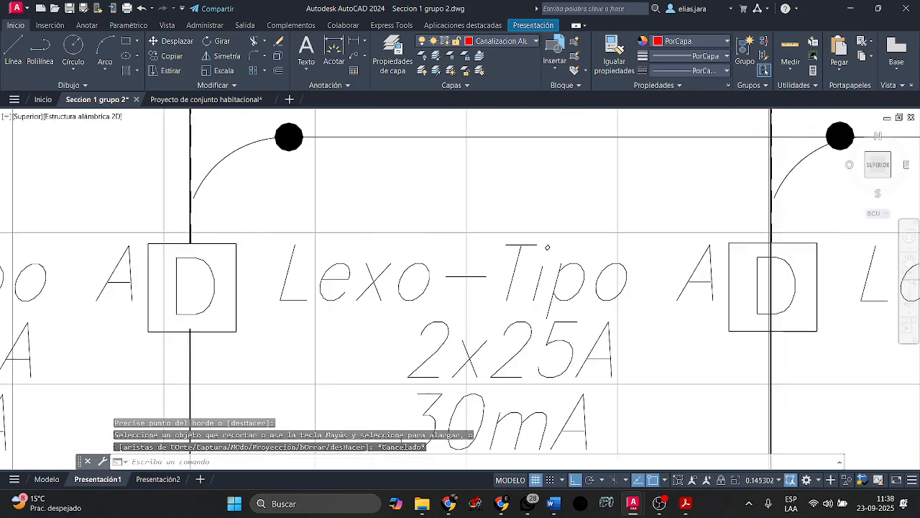
# Preselect the remaining four differentials with their circuit lines as edges and trim the line inside the second circuit's D box.
pyautogui.scroll(-6, 216, 331)
pyautogui.scroll(-4, 282, 310)
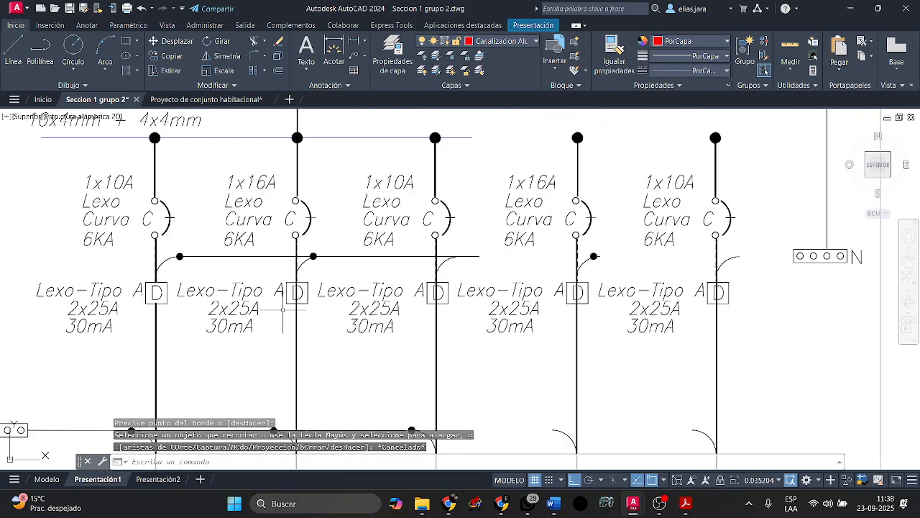
pyautogui.click(684, 343)
pyautogui.click(244, 277)
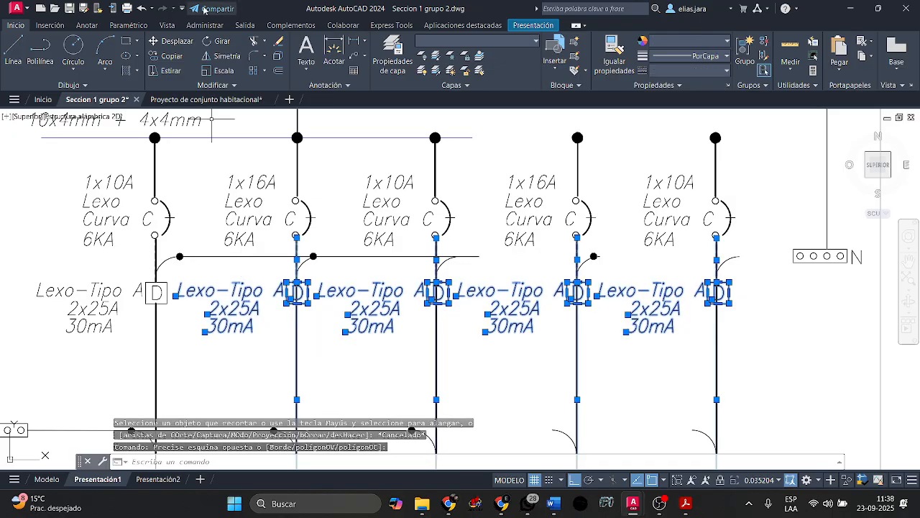
pyautogui.click(255, 41)
pyautogui.scroll(8, 288, 298)
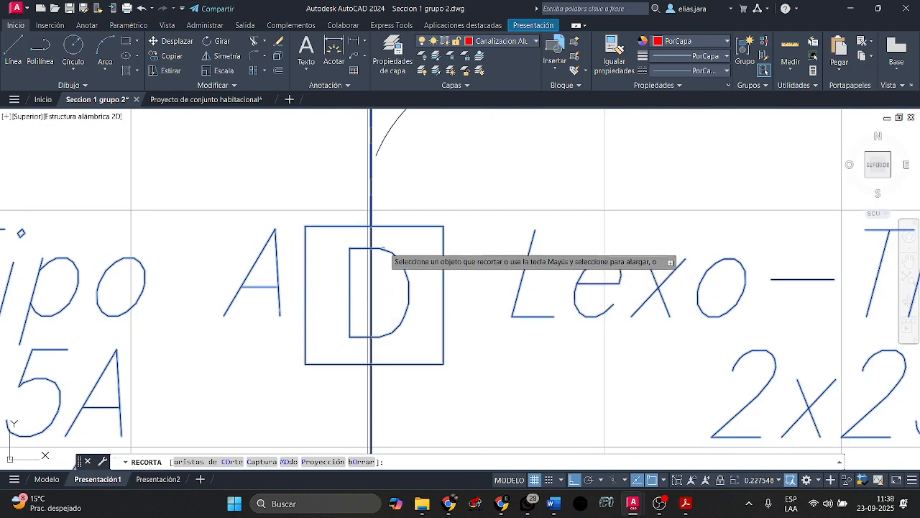
pyautogui.click(336, 231)
pyautogui.click(327, 295)
pyautogui.press('Return')
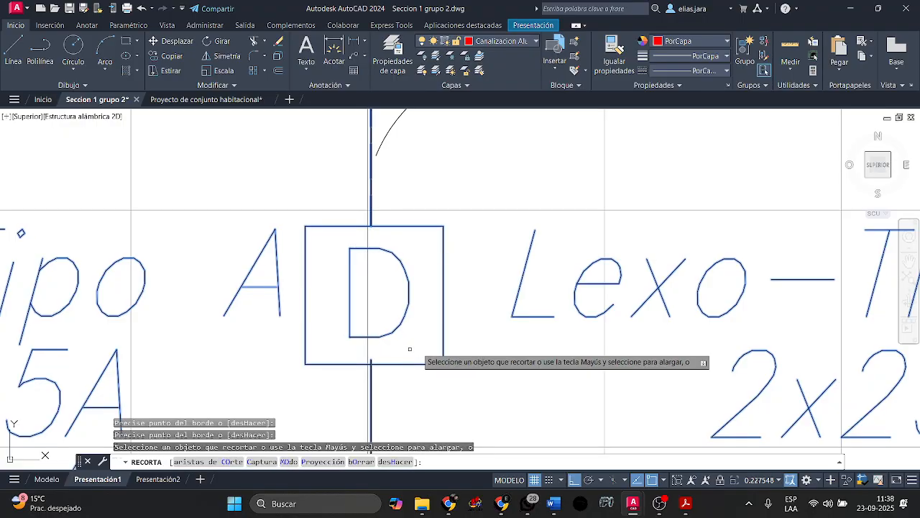
pyautogui.scroll(-3, 392, 352)
pyautogui.scroll(4, 495, 250)
pyautogui.click(494, 250)
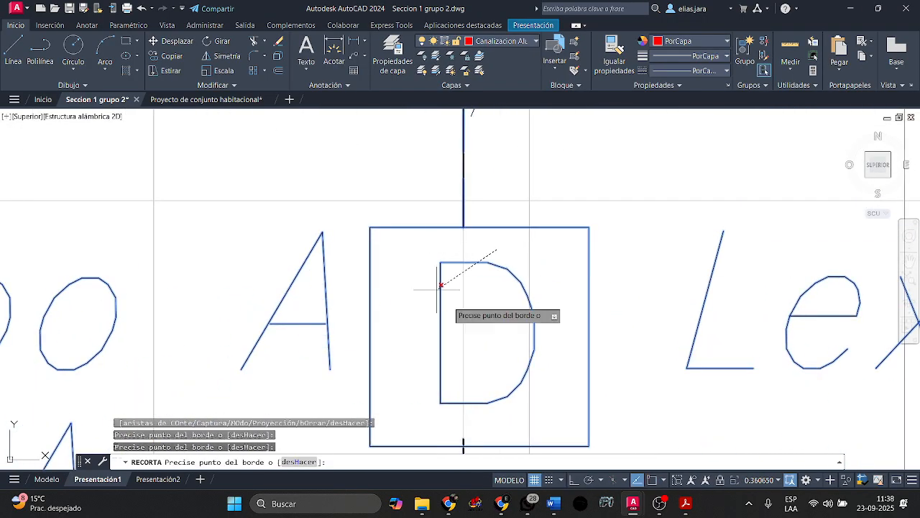
pyautogui.scroll(-4, 362, 318)
pyautogui.moveTo(362, 319); pyautogui.dragTo(185, 309, button='middle')
pyautogui.press('Return')
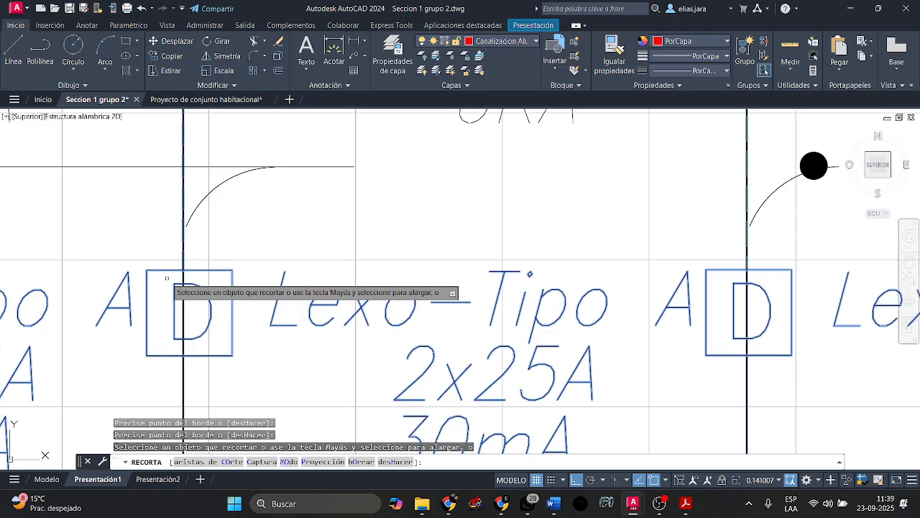
# Trim the vertical circuit lines out of the D boxes on the third, fourth and fifth circuits.
pyautogui.click(200, 279)
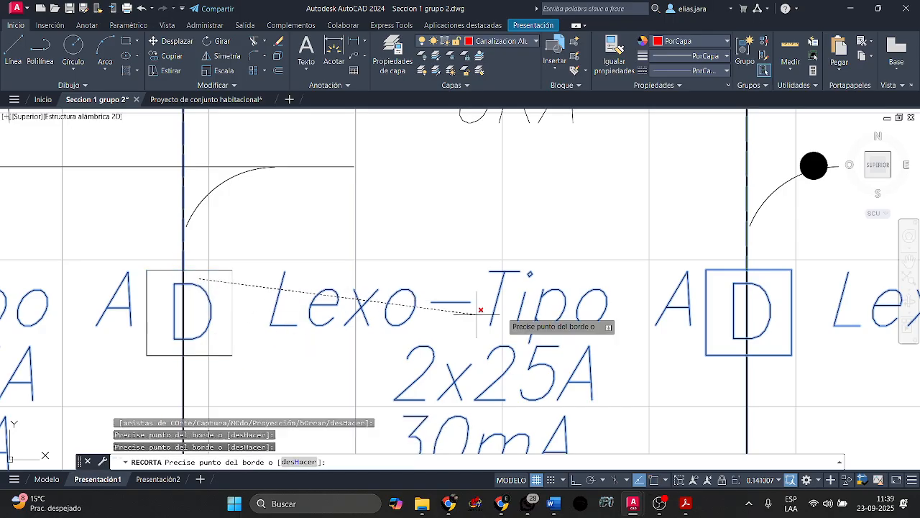
pyautogui.press('Return')
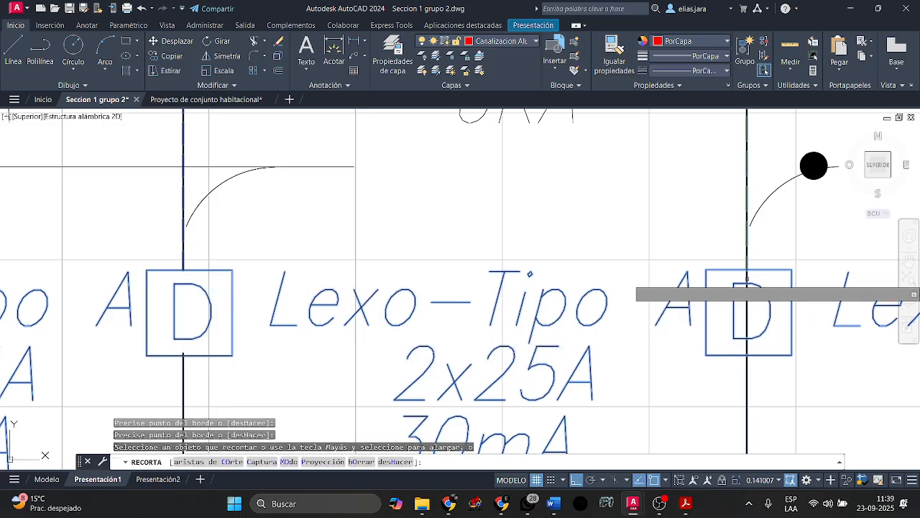
pyautogui.moveTo(186, 285); pyautogui.dragTo(237, 280, button='middle')
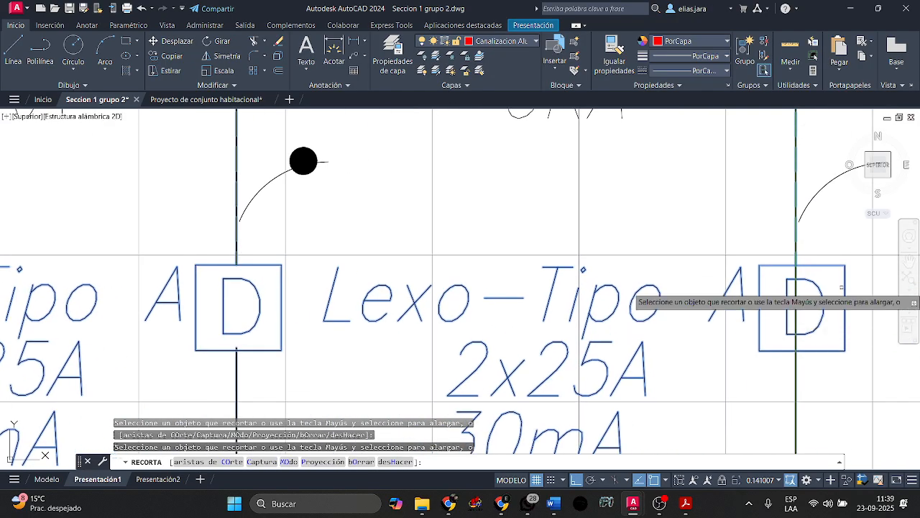
pyautogui.scroll(-6, 798, 270)
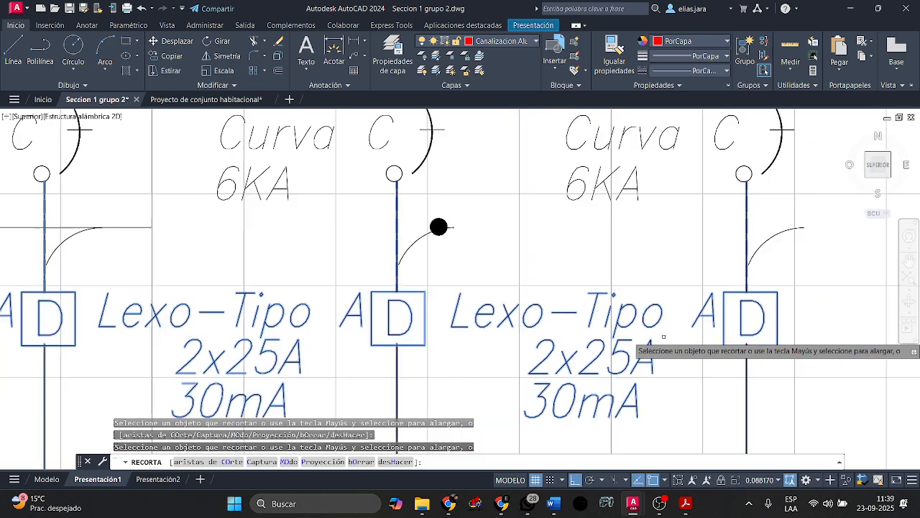
pyautogui.press('Escape')
# Stretch the vertical line beneath the 2x15A main breaker down to meet the line feeding the Repartidor 40A.
pyautogui.scroll(-2, 474, 325)
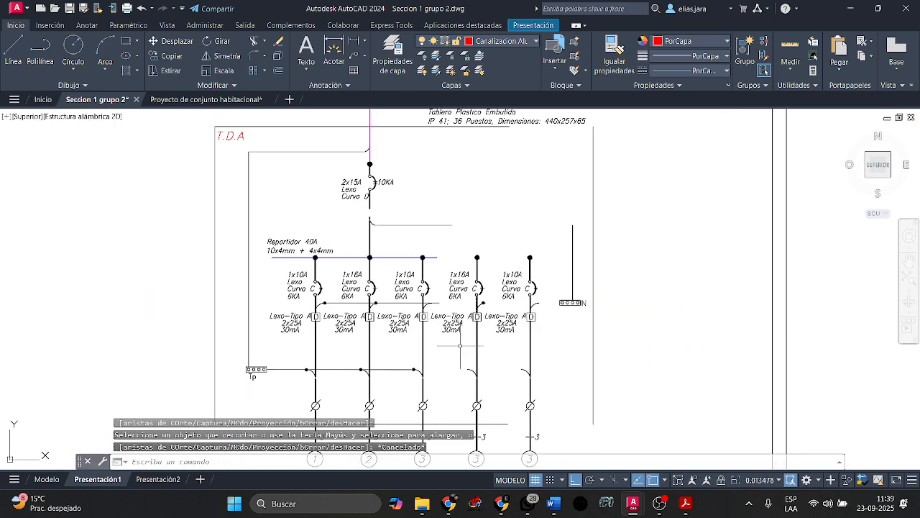
pyautogui.moveTo(437, 360); pyautogui.dragTo(432, 310, button='middle')
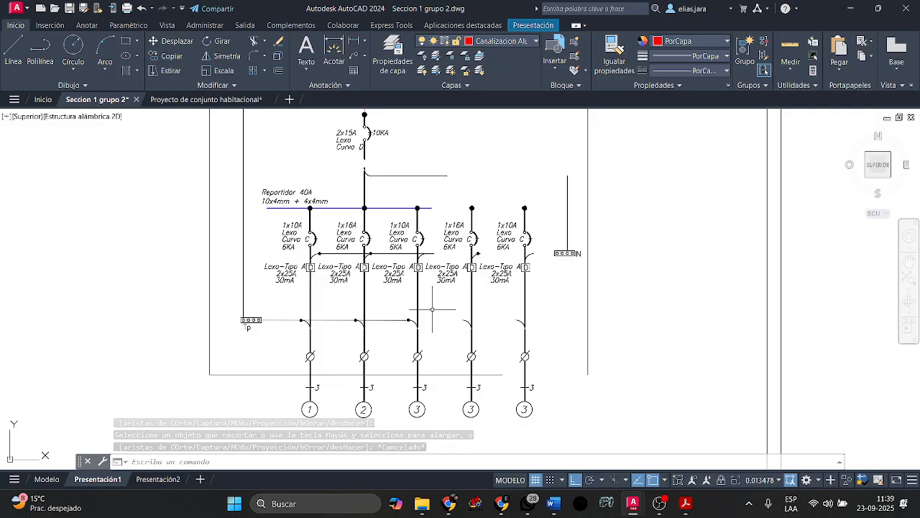
pyautogui.scroll(2, 432, 309)
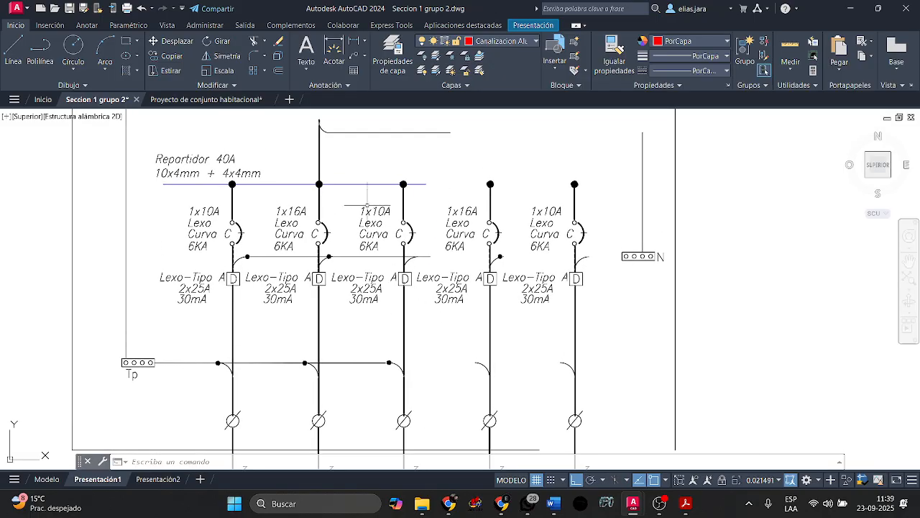
pyautogui.moveTo(368, 206); pyautogui.dragTo(381, 330, button='middle')
pyautogui.scroll(4, 333, 253)
pyautogui.click(388, 203)
pyautogui.click(339, 210)
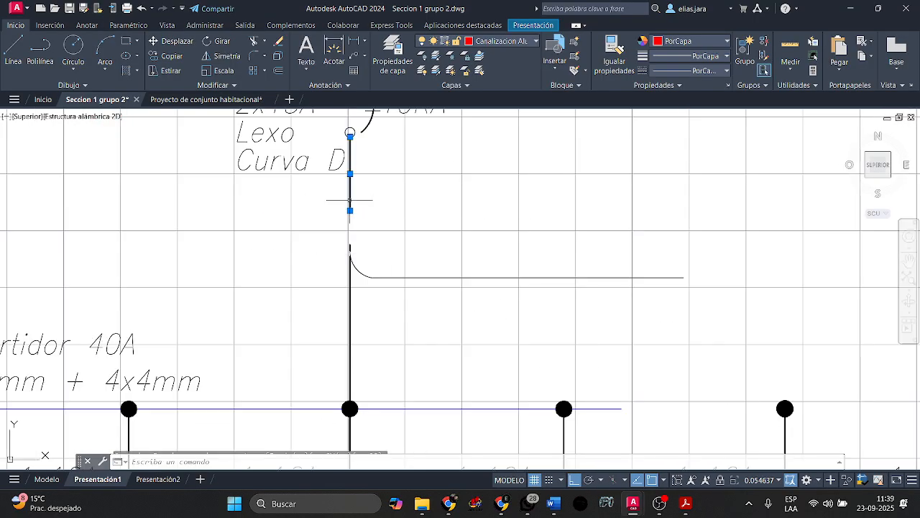
pyautogui.click(350, 211)
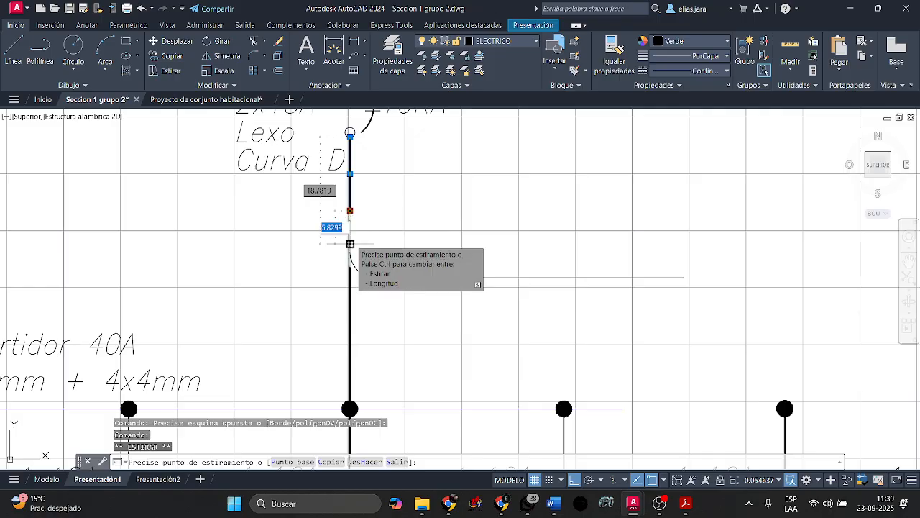
# Stretch the Repartidor 40A distribution line horizontally to just past the fifth circuit's connection dot.
pyautogui.scroll(-4, 431, 261)
pyautogui.moveTo(460, 313); pyautogui.dragTo(281, 234, button='middle')
pyautogui.click(355, 255)
pyautogui.click(333, 233)
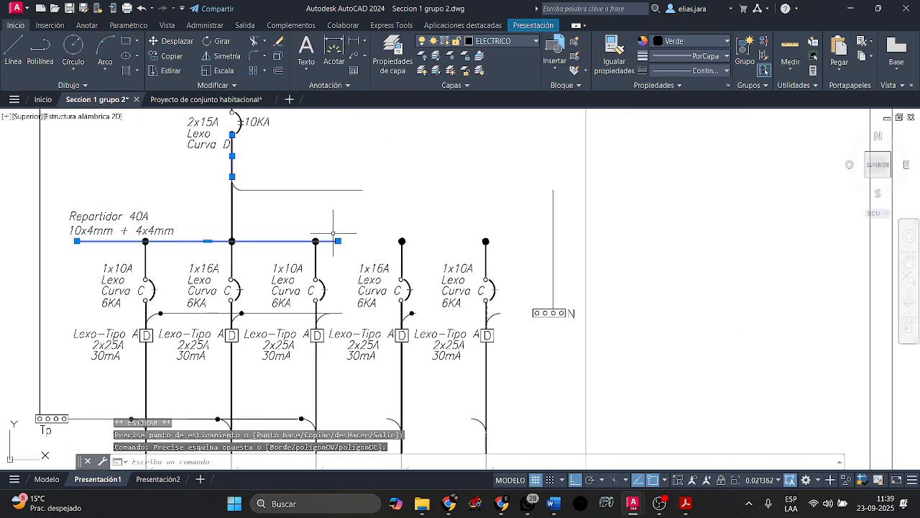
pyautogui.click(338, 241)
pyautogui.click(506, 241)
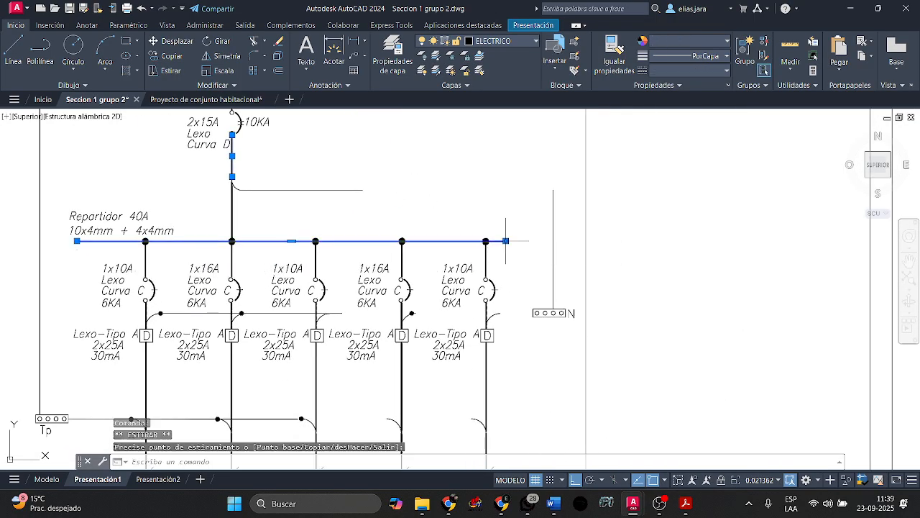
# Stretch the horizontal neutral line beneath the main breaker to meet the vertical line above the N terminal bar.
pyautogui.press('Escape')
pyautogui.click(338, 187)
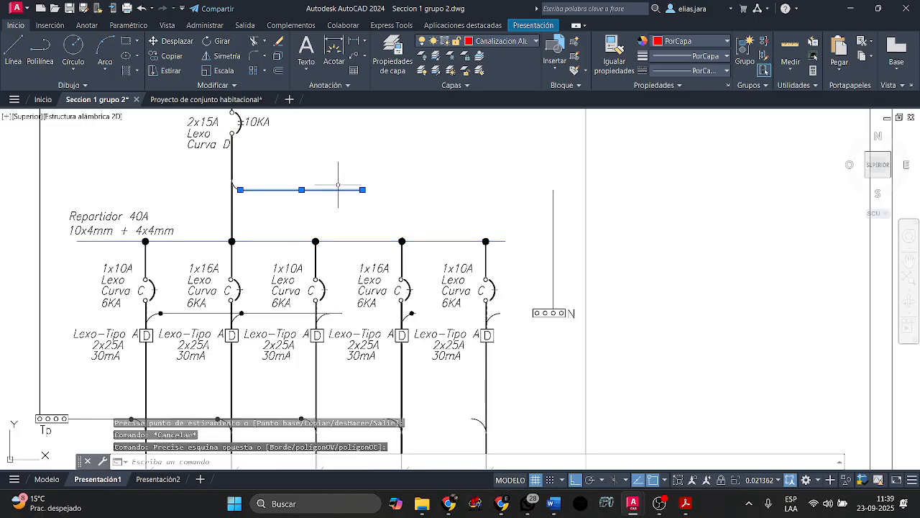
pyautogui.click(363, 189)
pyautogui.click(553, 190)
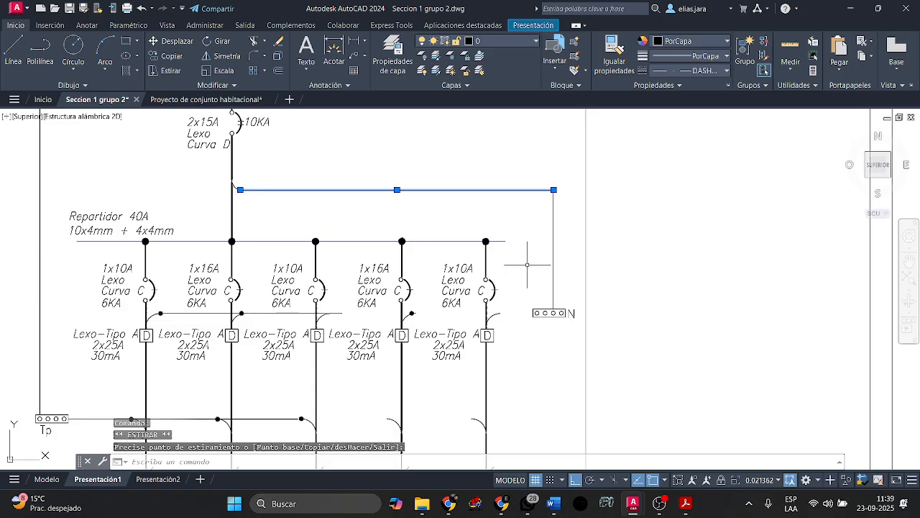
pyautogui.moveTo(530, 263); pyautogui.dragTo(524, 230, button='middle')
pyautogui.press('Escape')
# Stretch the horizontal neutral line above the differentials to the N terminal bar.
pyautogui.click(345, 280)
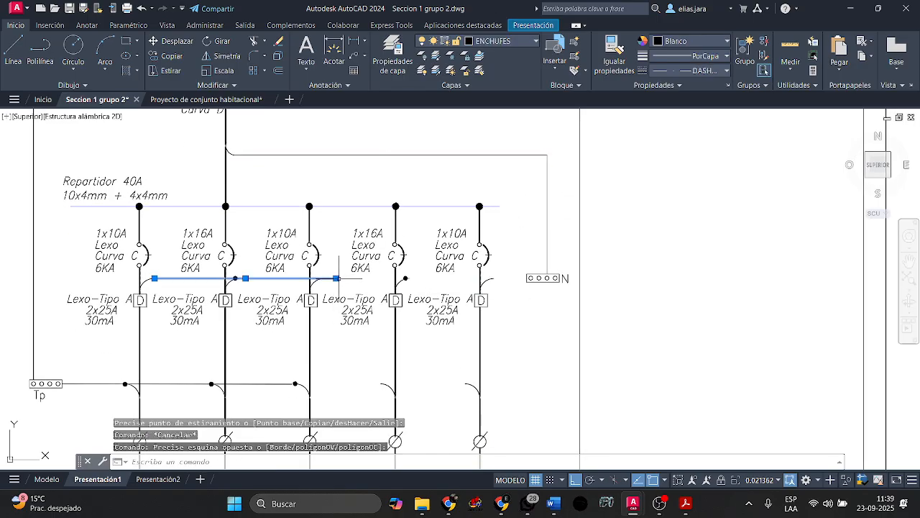
pyautogui.click(336, 278)
pyautogui.press('Escape')
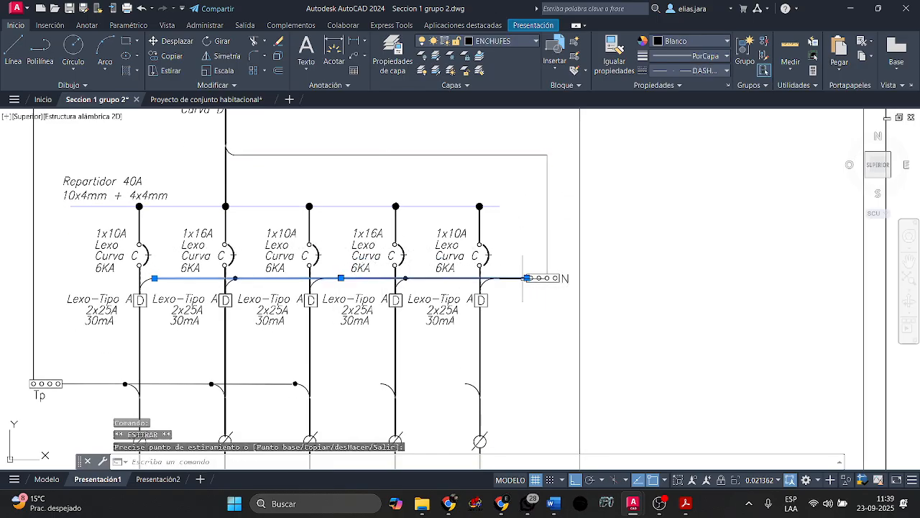
# Copy the fourth circuit's neutral connection dot onto the neutral branches of the third and fifth circuits.
pyautogui.scroll(5, 316, 284)
pyautogui.scroll(5, 545, 289)
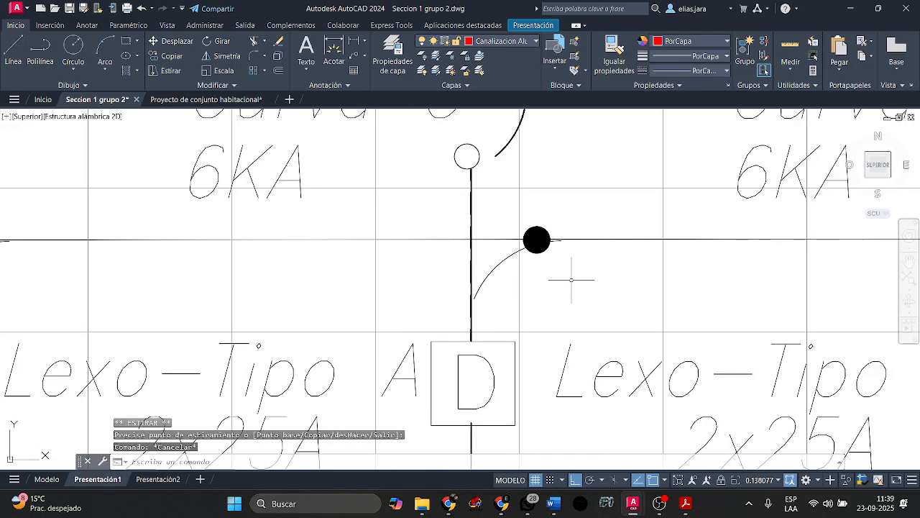
pyautogui.click(519, 204)
pyautogui.click(578, 273)
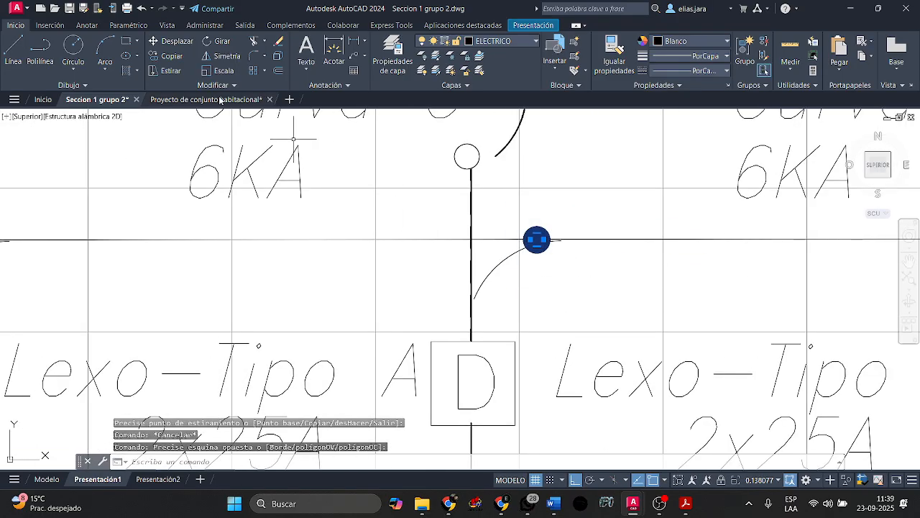
pyautogui.click(164, 58)
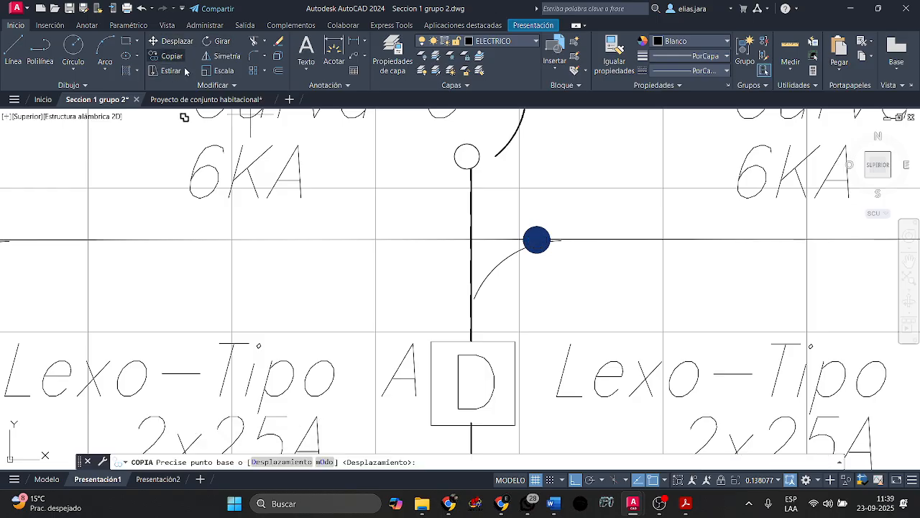
pyautogui.click(537, 239)
pyautogui.scroll(-8, 380, 256)
pyautogui.scroll(8, 455, 240)
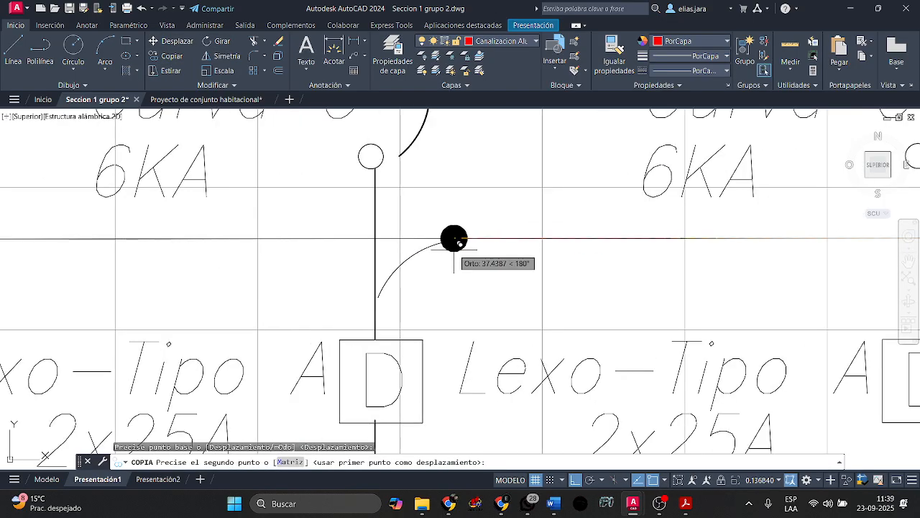
pyautogui.click(453, 238)
pyautogui.moveTo(641, 238)
pyautogui.mouseDown(button='middle')
pyautogui.moveTo(413, 212)
pyautogui.moveTo(214, 228)
pyautogui.mouseUp(button='middle')
pyautogui.click(596, 227)
pyautogui.press('Escape')
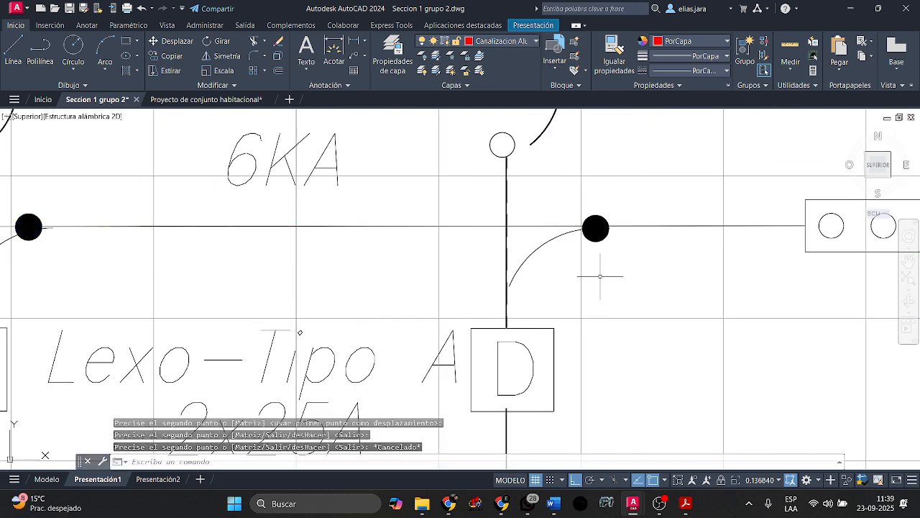
# Stretch the horizontal earth line from the Tp bar to the start of the fifth circuit's earth arc.
pyautogui.scroll(-8, 596, 267)
pyautogui.moveTo(601, 274); pyautogui.dragTo(601, 216, button='middle')
pyautogui.moveTo(482, 303); pyautogui.dragTo(495, 243, button='middle')
pyautogui.scroll(-1, 494, 243)
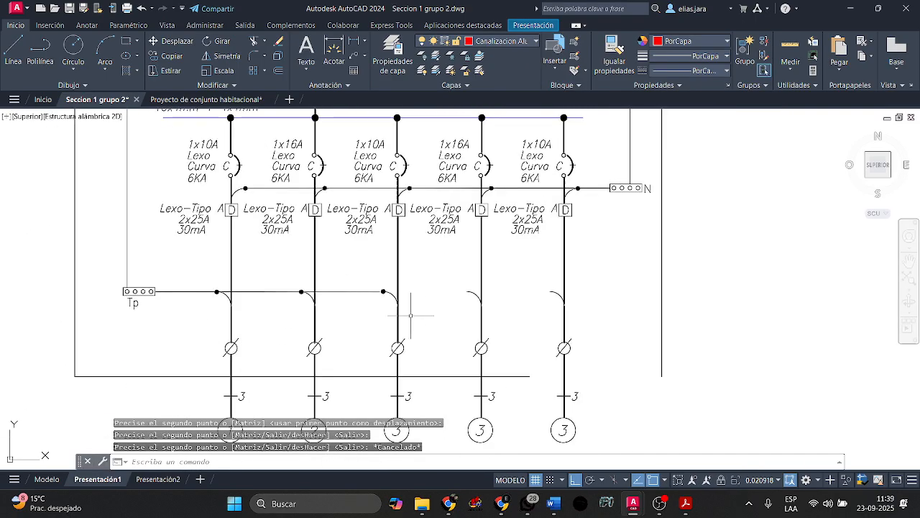
pyautogui.scroll(2, 342, 321)
pyautogui.click(418, 294)
pyautogui.click(363, 224)
pyautogui.click(438, 247)
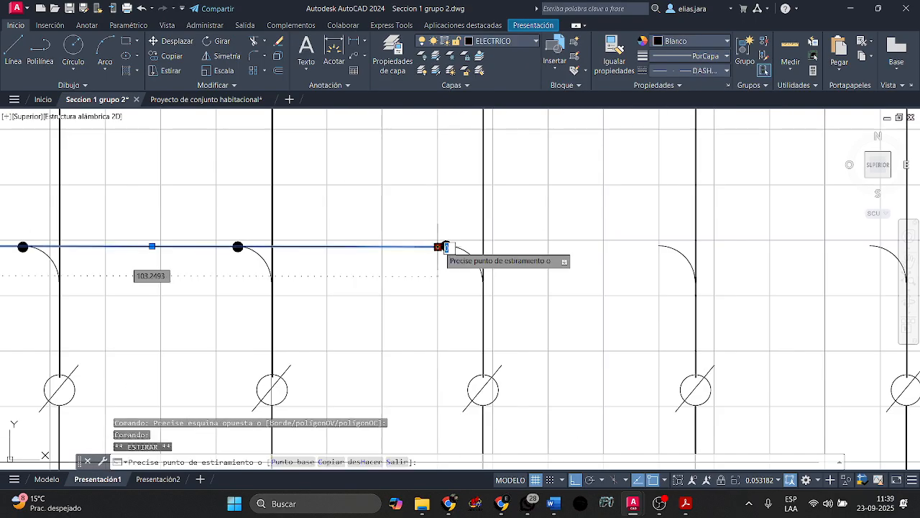
pyautogui.moveTo(438, 247)
pyautogui.mouseDown(button='middle')
pyautogui.moveTo(302, 237)
pyautogui.moveTo(465, 265)
pyautogui.mouseUp(button='middle')
pyautogui.scroll(2, 313, 250)
pyautogui.click(615, 227)
pyautogui.press('Escape')
# Copy the third circuit's earth connection dot onto the earth arcs of the fourth and fifth circuits.
pyautogui.scroll(-2, 518, 276)
pyautogui.scroll(4, 466, 265)
pyautogui.click(454, 242)
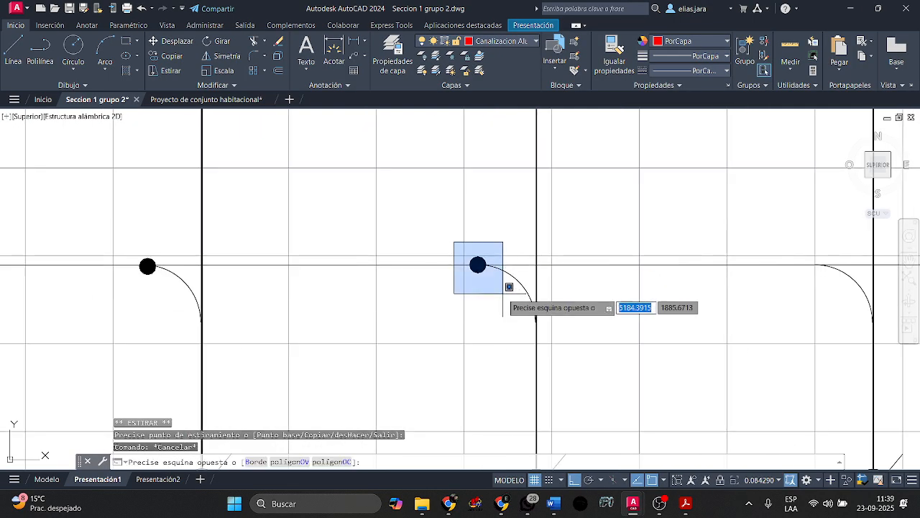
pyautogui.click(506, 292)
pyautogui.click(155, 57)
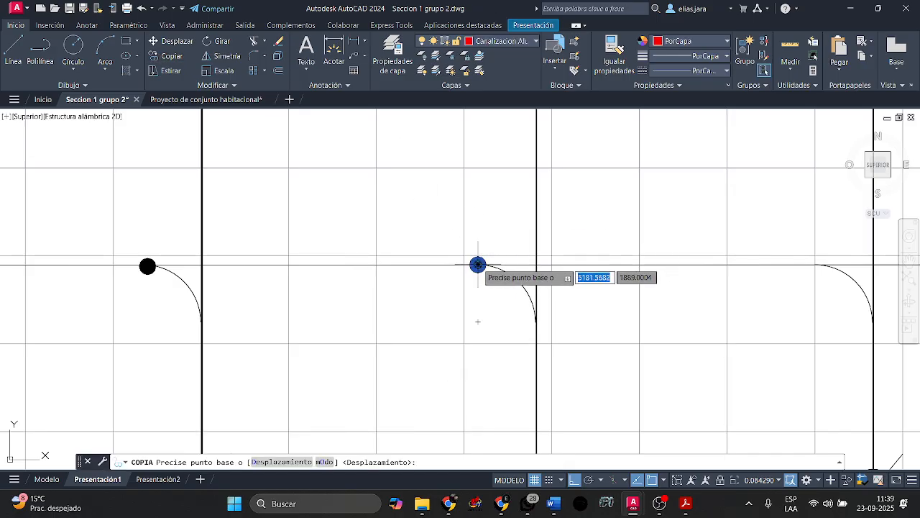
pyautogui.click(478, 264)
pyautogui.click(819, 264)
pyautogui.moveTo(818, 264); pyautogui.dragTo(642, 257, button='middle')
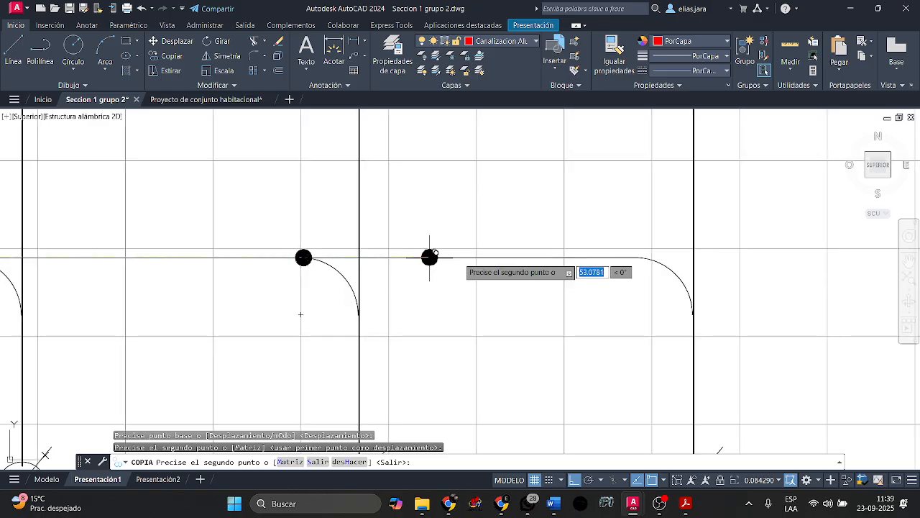
pyautogui.click(634, 258)
pyautogui.press('Escape')
pyautogui.scroll(-4, 622, 310)
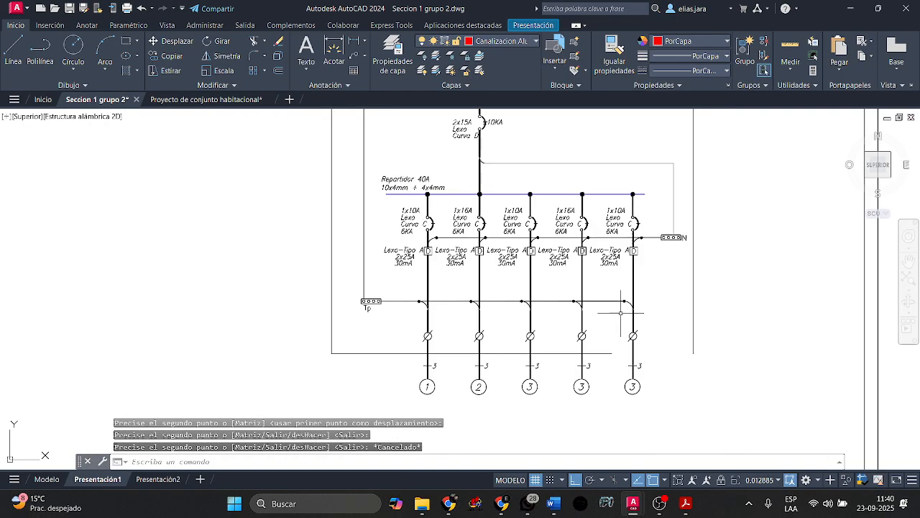
# Stretch the lower edge of the T.D.A panel frame to meet the frame's right-hand vertical edge.
pyautogui.moveTo(602, 332); pyautogui.dragTo(510, 320, button='middle')
pyautogui.scroll(4, 561, 366)
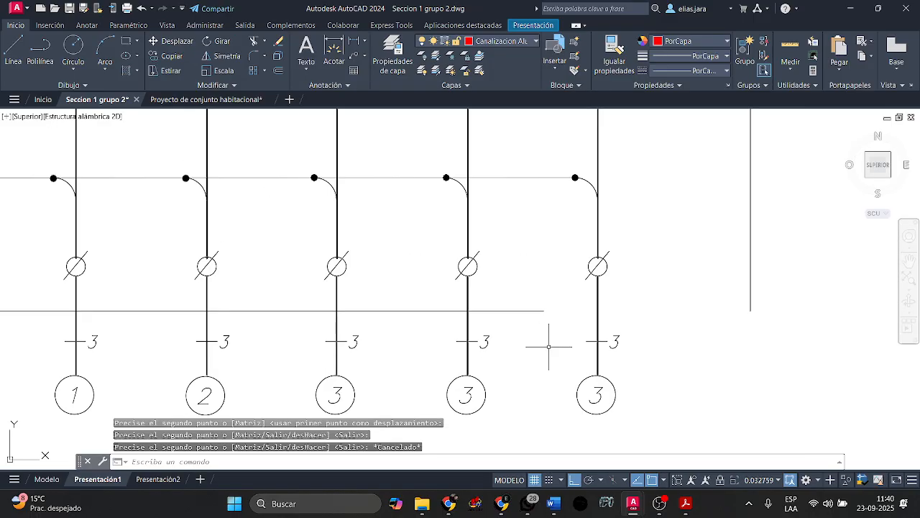
pyautogui.click(551, 335)
pyautogui.click(530, 292)
pyautogui.click(544, 310)
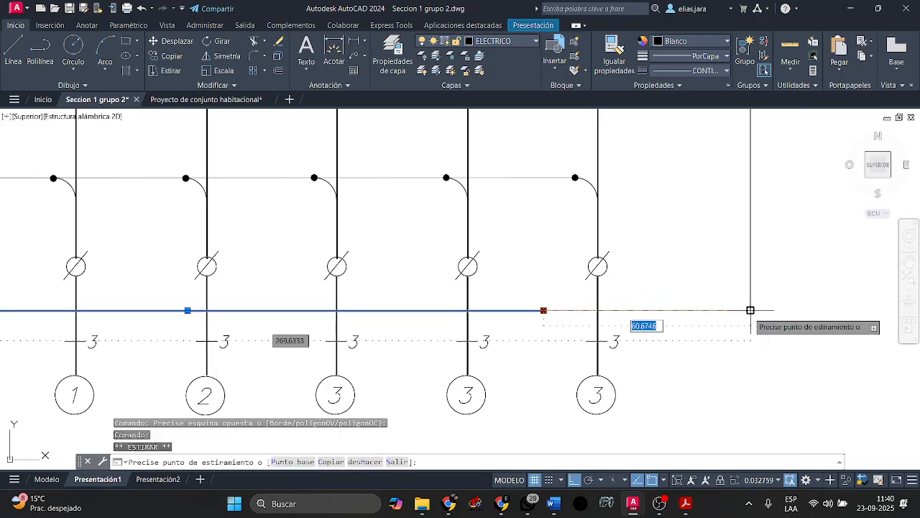
pyautogui.click(726, 310)
pyautogui.scroll(-8, 719, 311)
pyautogui.moveTo(719, 311); pyautogui.dragTo(604, 321, button='middle')
pyautogui.scroll(2, 604, 320)
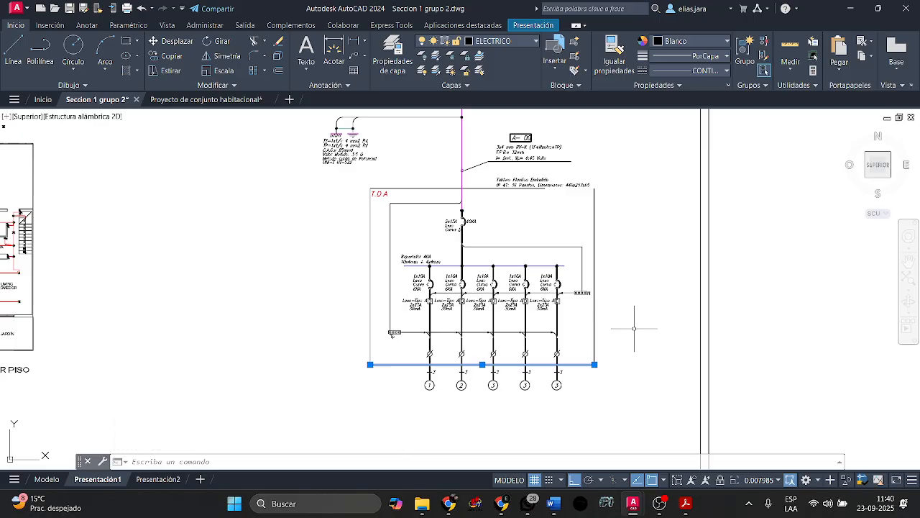
pyautogui.press('Escape')
# Stretch the upper edge of the T.D.A panel frame to the frame's right-hand corner.
pyautogui.scroll(2, 634, 328)
pyautogui.moveTo(616, 319); pyautogui.dragTo(688, 327, button='middle')
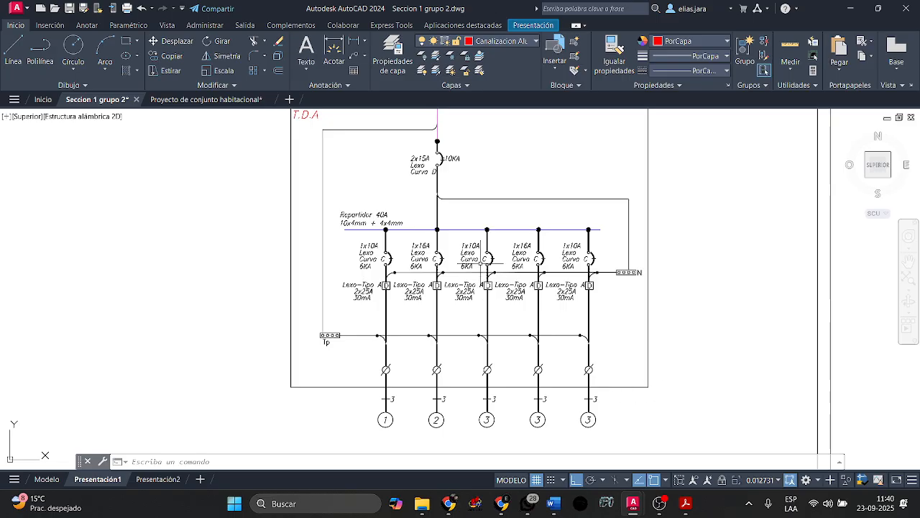
pyautogui.moveTo(480, 263); pyautogui.dragTo(452, 271, button='middle')
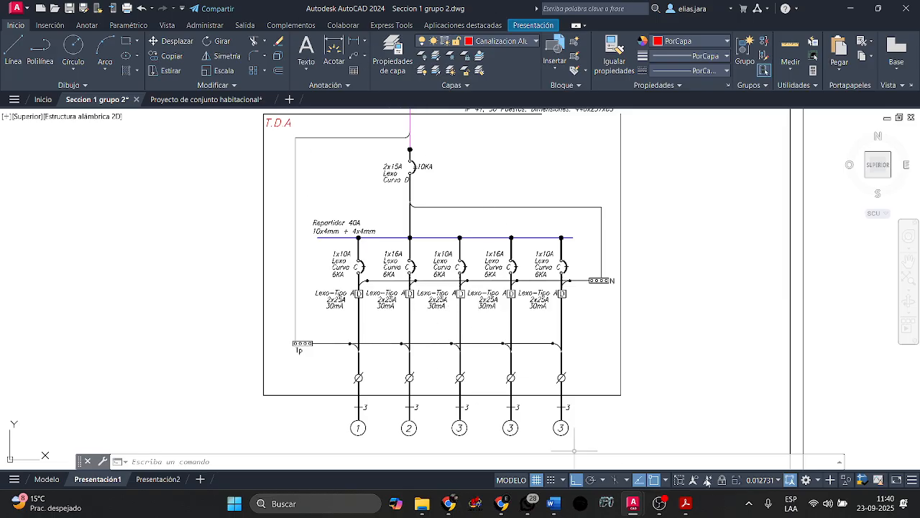
pyautogui.moveTo(633, 507)
pyautogui.moveTo(506, 353); pyautogui.dragTo(490, 328, button='middle')
pyautogui.moveTo(475, 252); pyautogui.dragTo(474, 324, button='middle')
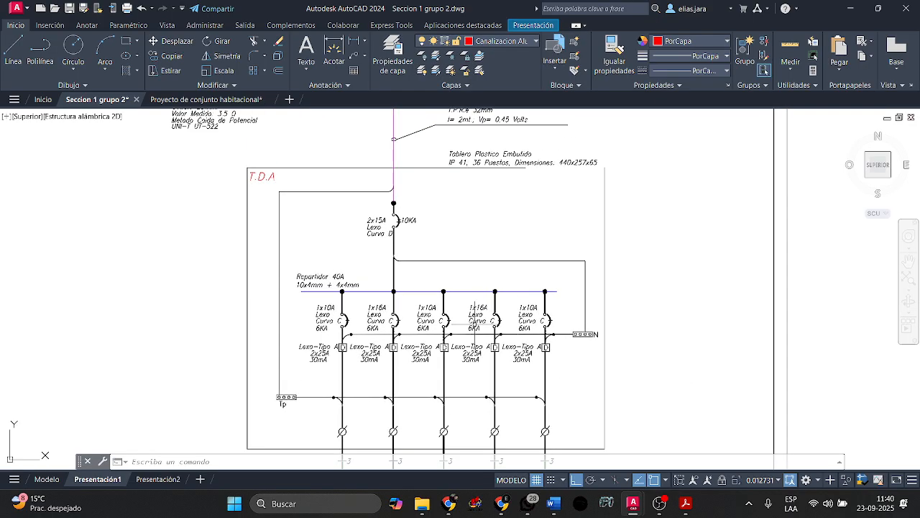
pyautogui.moveTo(409, 301)
pyautogui.mouseDown(button='middle')
pyautogui.moveTo(420, 295)
pyautogui.moveTo(417, 263)
pyautogui.mouseUp(button='middle')
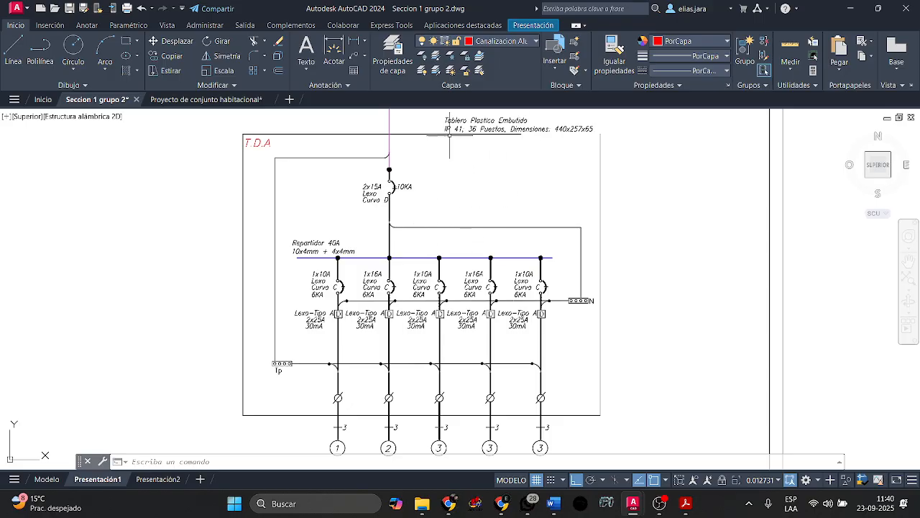
pyautogui.click(417, 134)
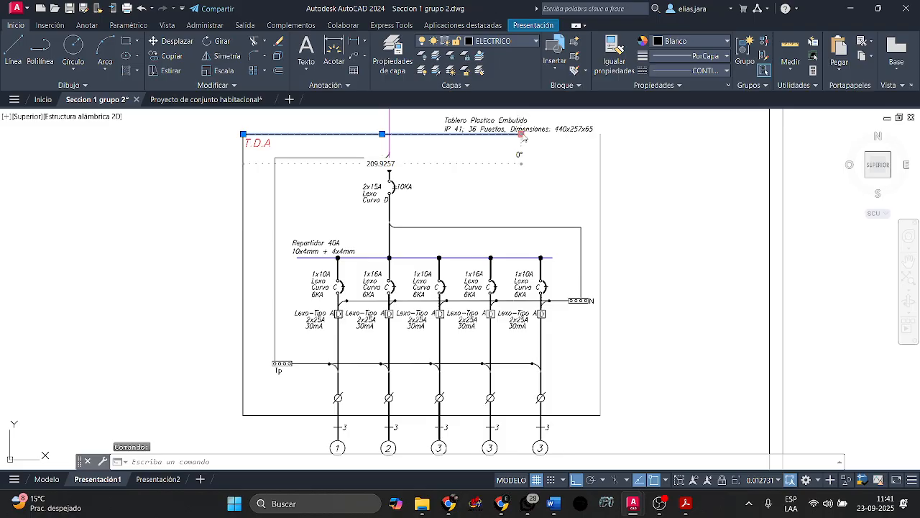
pyautogui.click(522, 134)
pyautogui.click(602, 134)
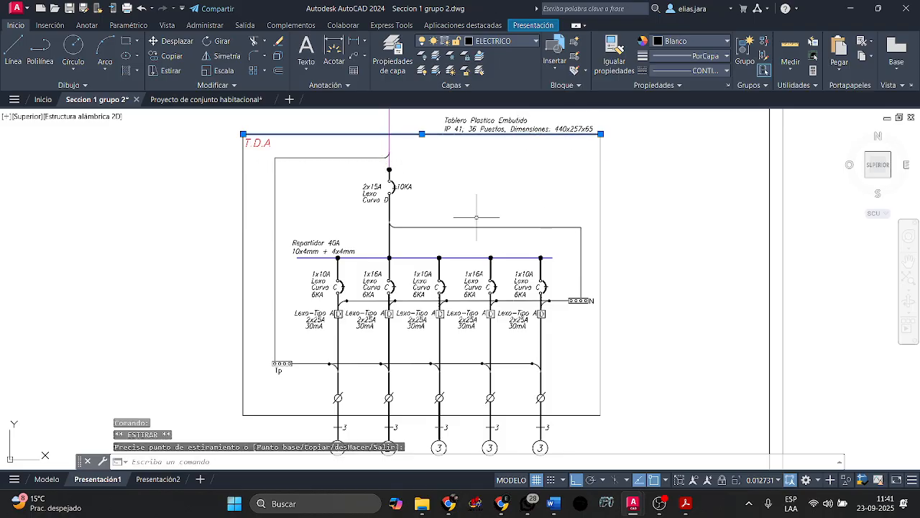
pyautogui.press('Escape')
# Change the main breaker's rating text to 2x40A.
pyautogui.moveTo(497, 251); pyautogui.dragTo(528, 181, button='middle')
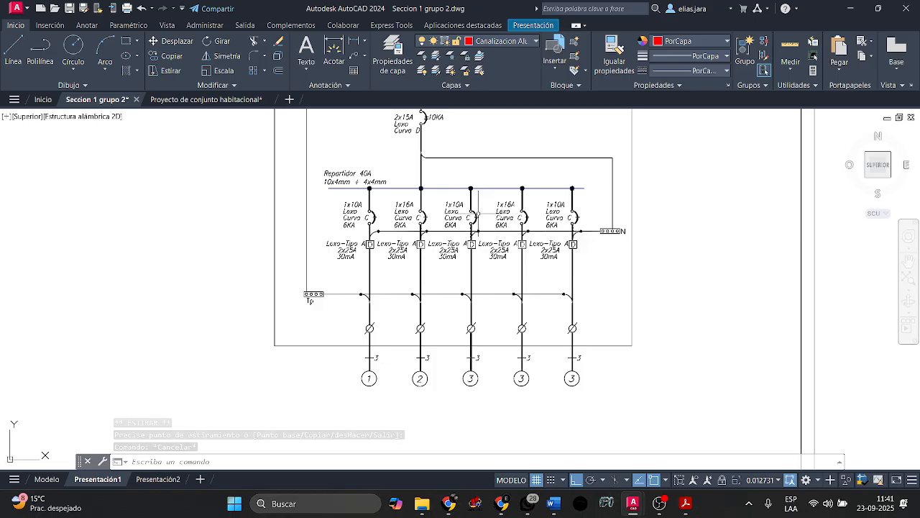
pyautogui.moveTo(408, 174); pyautogui.dragTo(366, 258, button='middle')
pyautogui.scroll(2, 375, 197)
pyautogui.scroll(1, 372, 198)
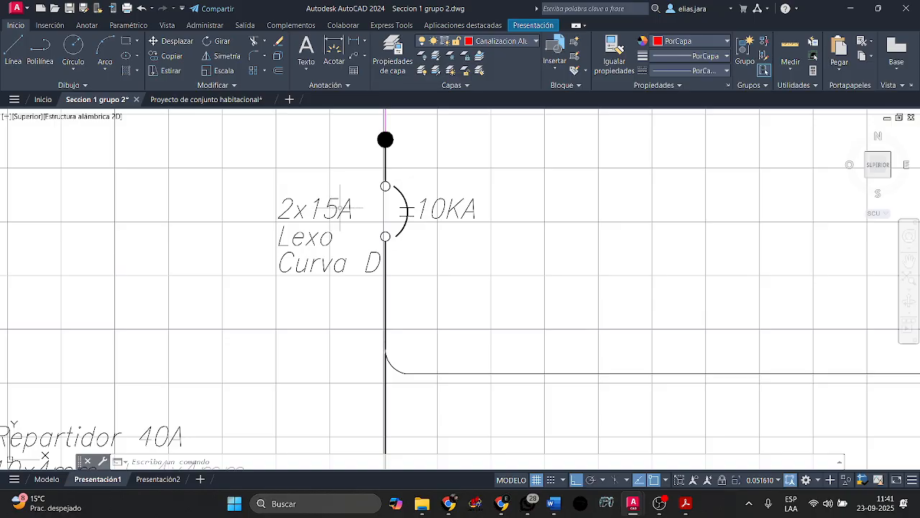
pyautogui.doubleClick(337, 208)
pyautogui.click(336, 207)
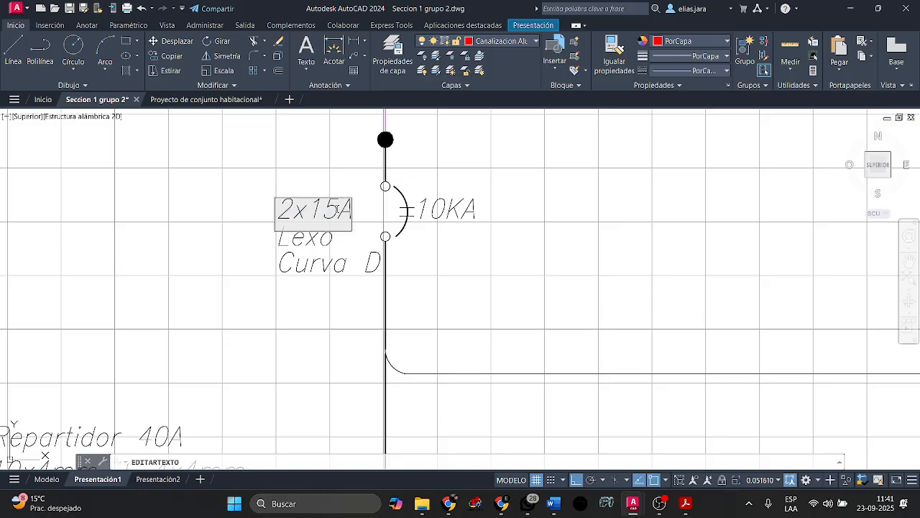
pyautogui.press('BackSpace')
pyautogui.press('BackSpace')
pyautogui.write('40')
# Change the main breaker's curve text to Curva C.
pyautogui.click(328, 282)
pyautogui.click(369, 284)
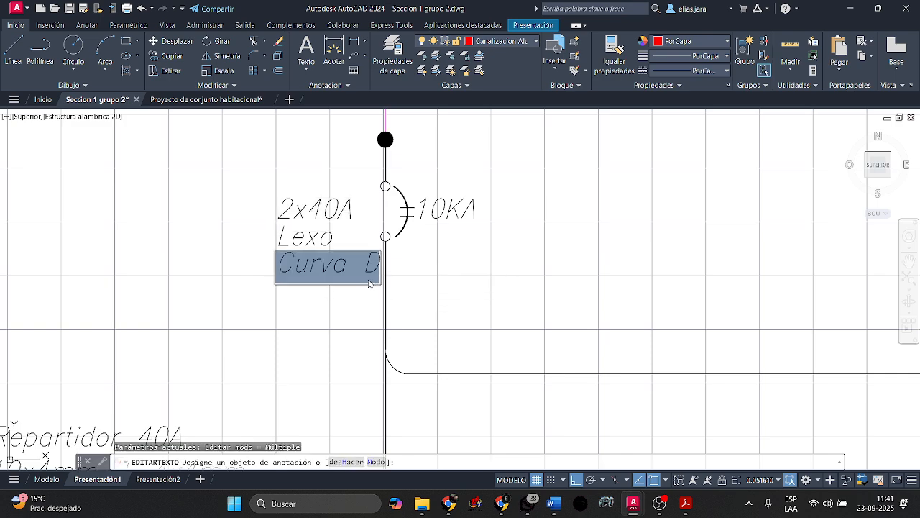
pyautogui.press('Right')
pyautogui.press('BackSpace')
pyautogui.write('C')
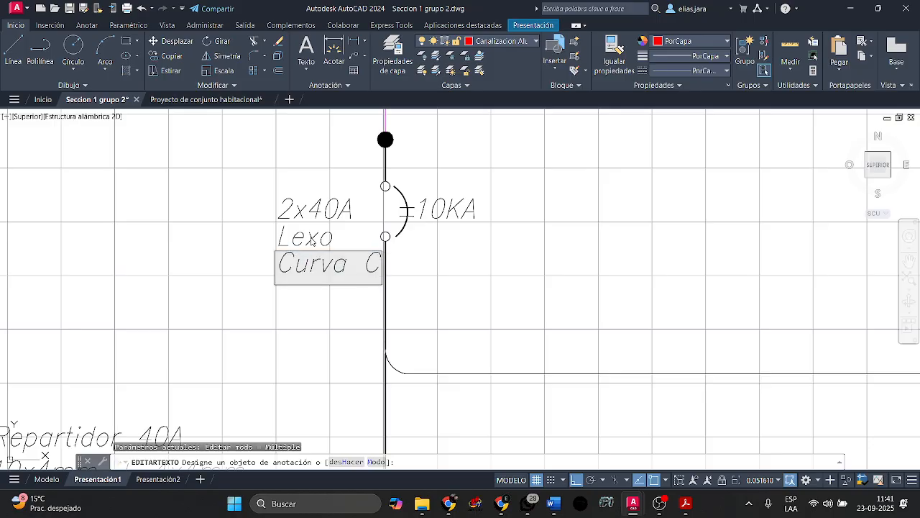
pyautogui.click(363, 334)
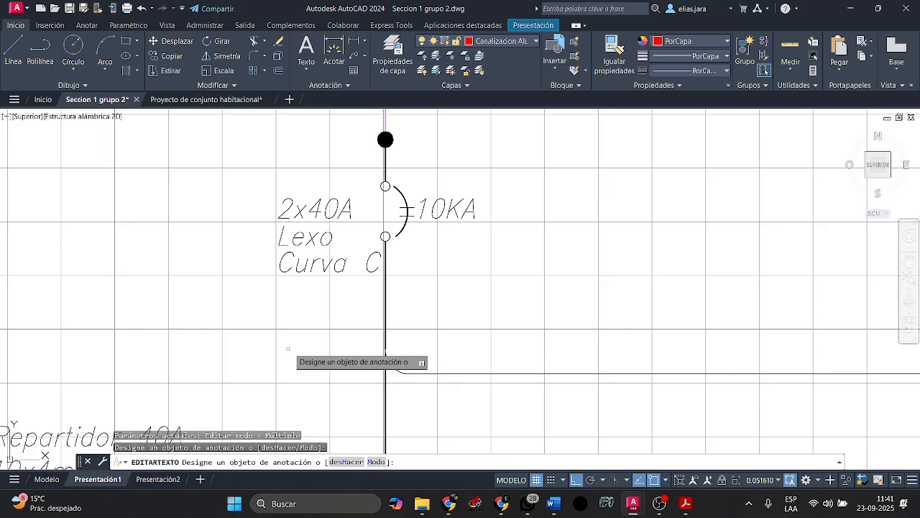
# Change the first circuit's breaker rating text to 1x6A.
pyautogui.moveTo(299, 346)
pyautogui.mouseDown(button='middle')
pyautogui.moveTo(379, 228)
pyautogui.moveTo(453, 151)
pyautogui.mouseUp(button='middle')
pyautogui.moveTo(384, 275); pyautogui.dragTo(441, 193, button='middle')
pyautogui.moveTo(414, 295); pyautogui.dragTo(386, 232, button='middle')
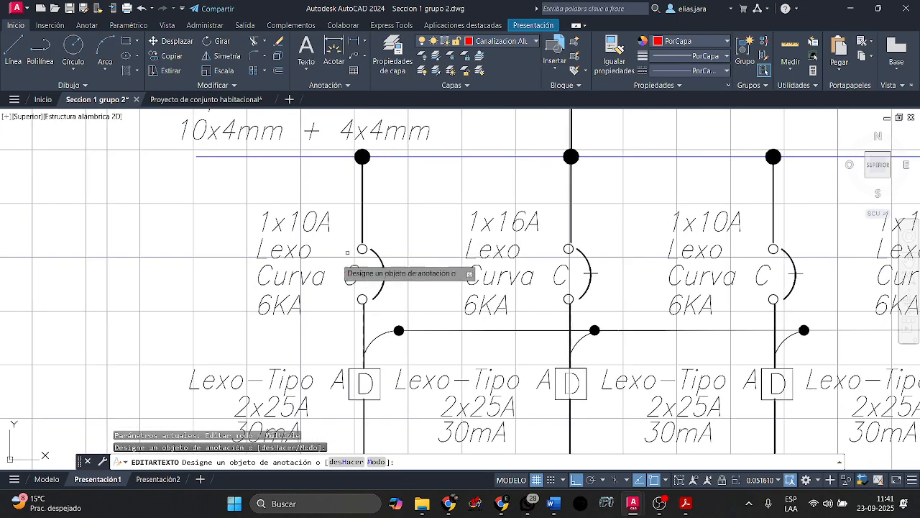
pyautogui.scroll(-2, 447, 276)
pyautogui.moveTo(597, 303)
pyautogui.mouseDown(button='middle')
pyautogui.moveTo(424, 287)
pyautogui.moveTo(449, 289)
pyautogui.mouseUp(button='middle')
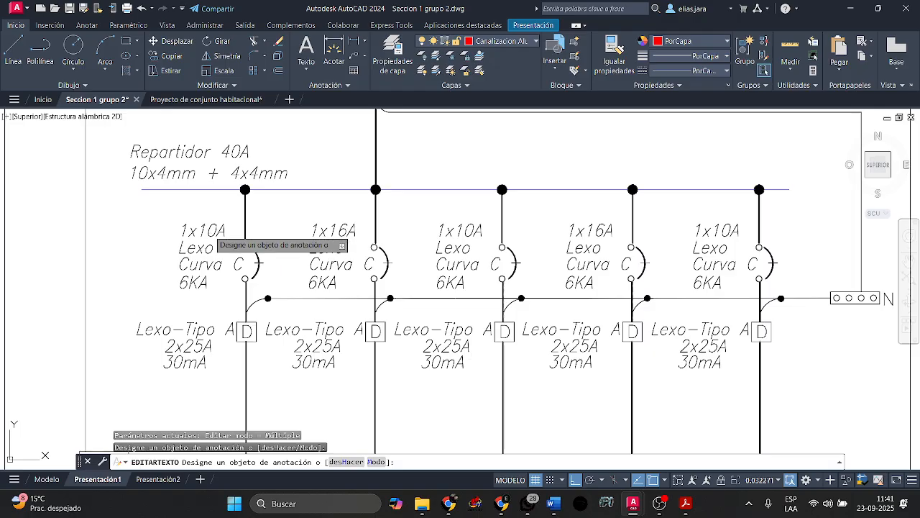
pyautogui.click(210, 233)
pyautogui.press('End')
pyautogui.press('Left')
pyautogui.press('BackSpace')
pyautogui.press('BackSpace')
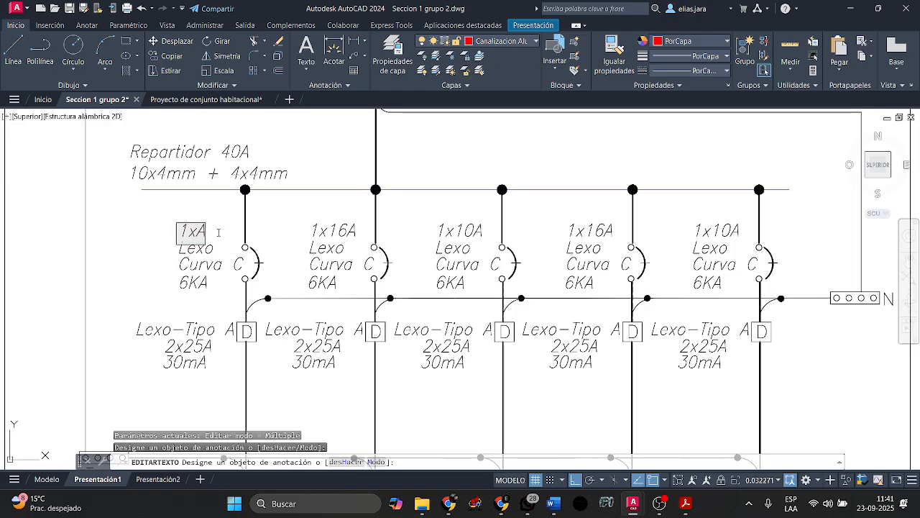
pyautogui.write('6')
pyautogui.press('Return')
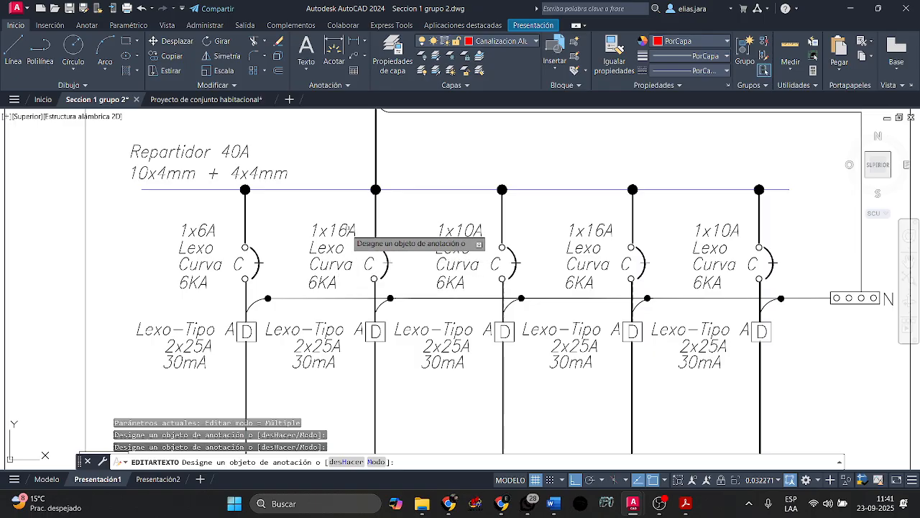
# Change the breaker rating texts of the second and fourth circuits to 1x10A.
pyautogui.press('BackSpace')
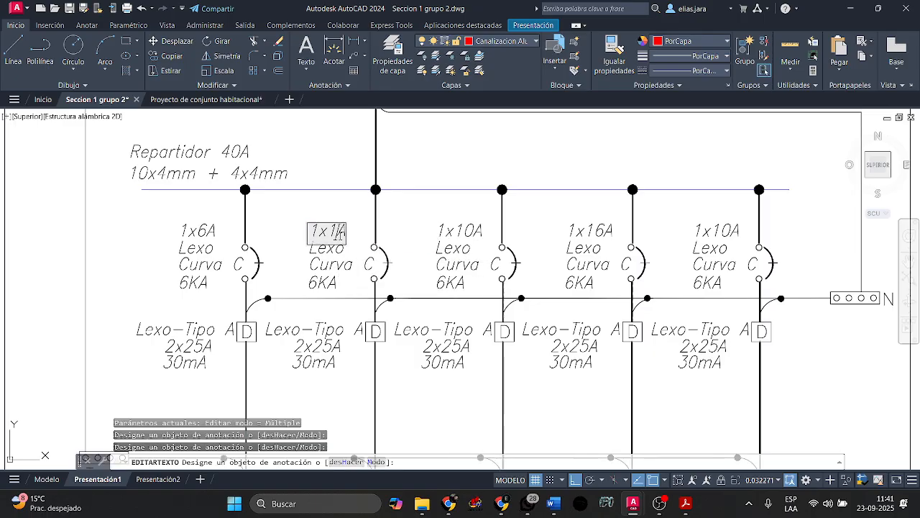
pyautogui.write('0')
pyautogui.press('Return')
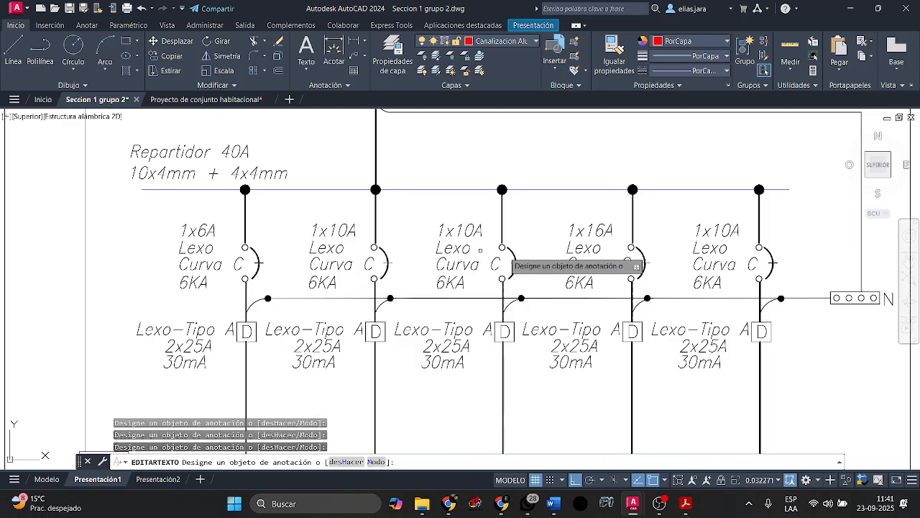
pyautogui.moveTo(612, 232); pyautogui.dragTo(508, 241, button='middle')
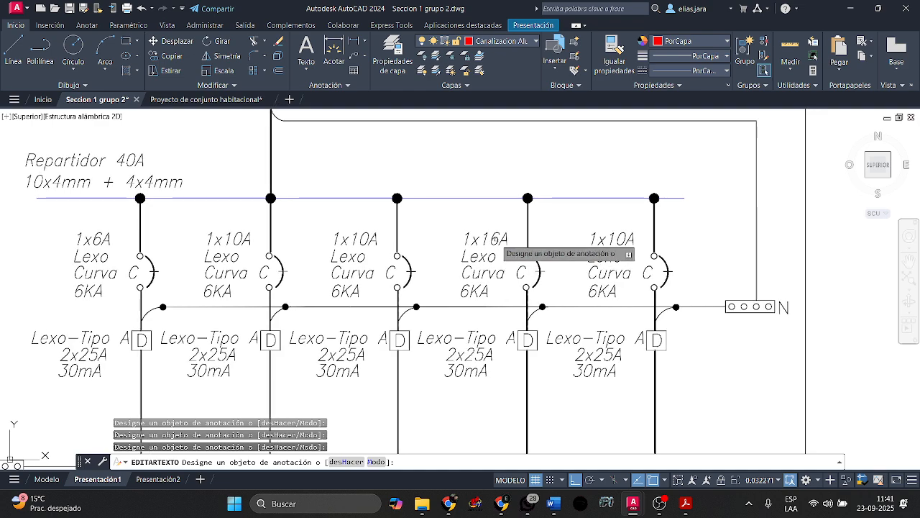
pyautogui.press('BackSpace')
pyautogui.write('0')
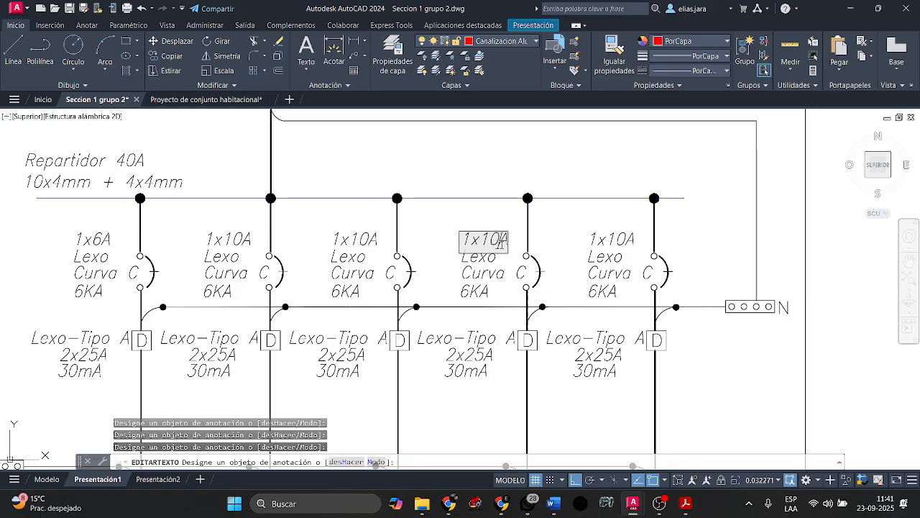
# Change the fifth circuit's breaker rating text to 1x16A.
pyautogui.click(624, 242)
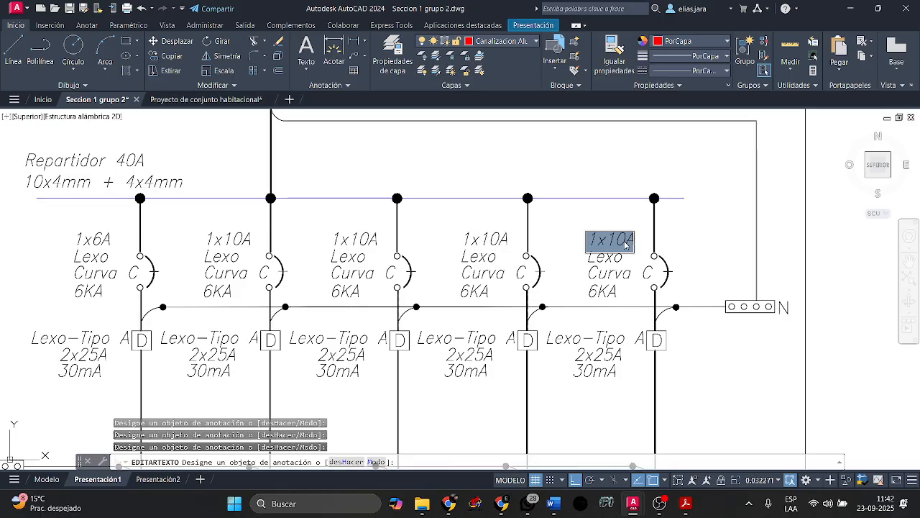
pyautogui.click(627, 244)
pyautogui.press('BackSpace')
pyautogui.write('6')
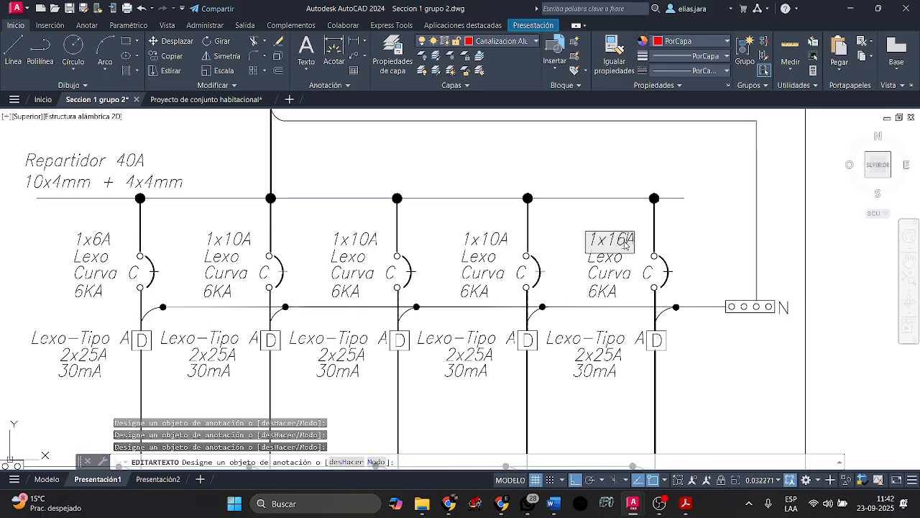
pyautogui.click(675, 243)
# Renumber the last two circuit circles below the T.D.A panel as 4 and 5.
pyautogui.scroll(-3, 655, 295)
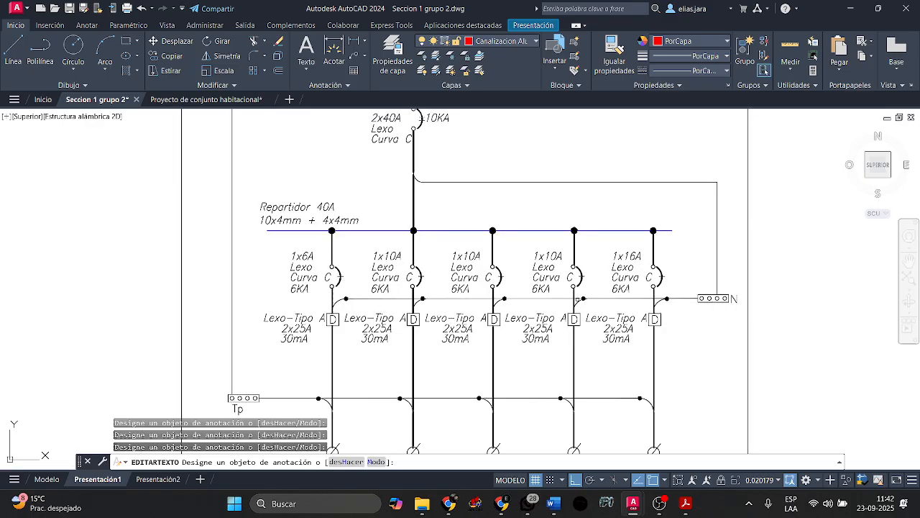
pyautogui.scroll(1, 636, 299)
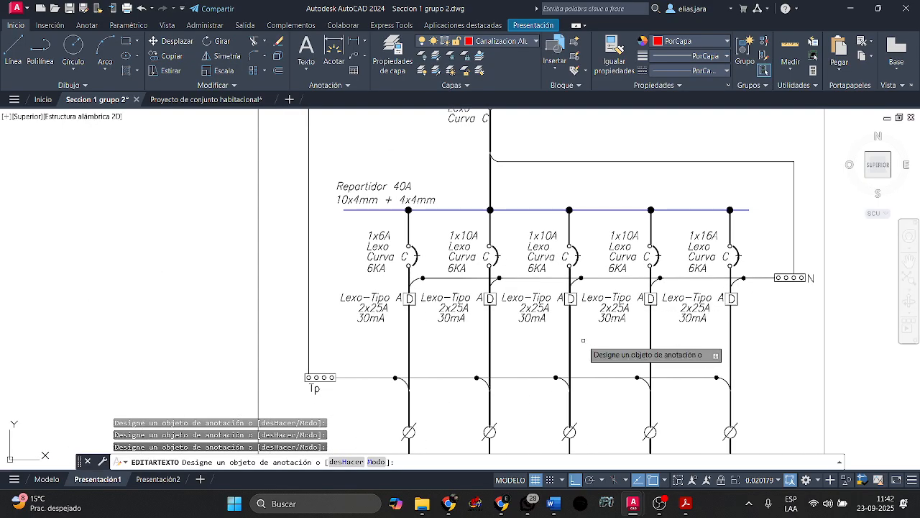
pyautogui.moveTo(583, 341); pyautogui.dragTo(558, 253, button='middle')
pyautogui.scroll(2, 576, 377)
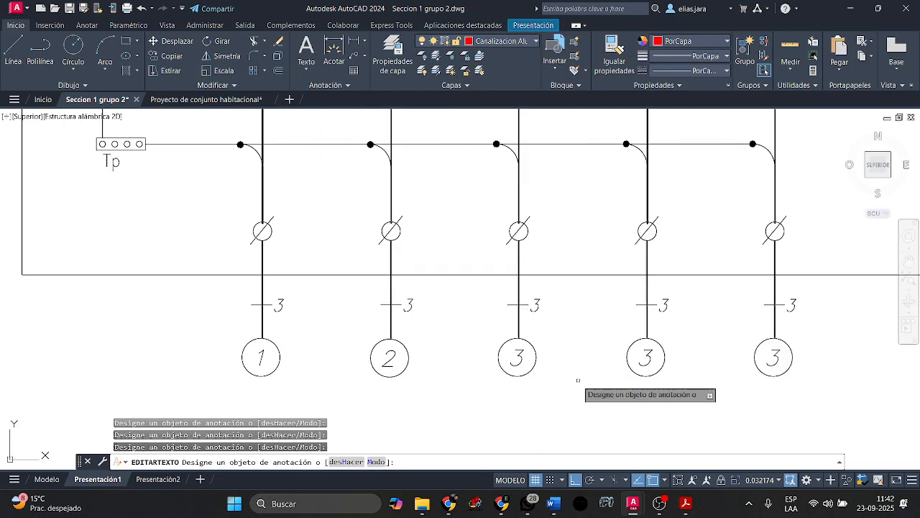
pyautogui.click(646, 358)
pyautogui.write('4')
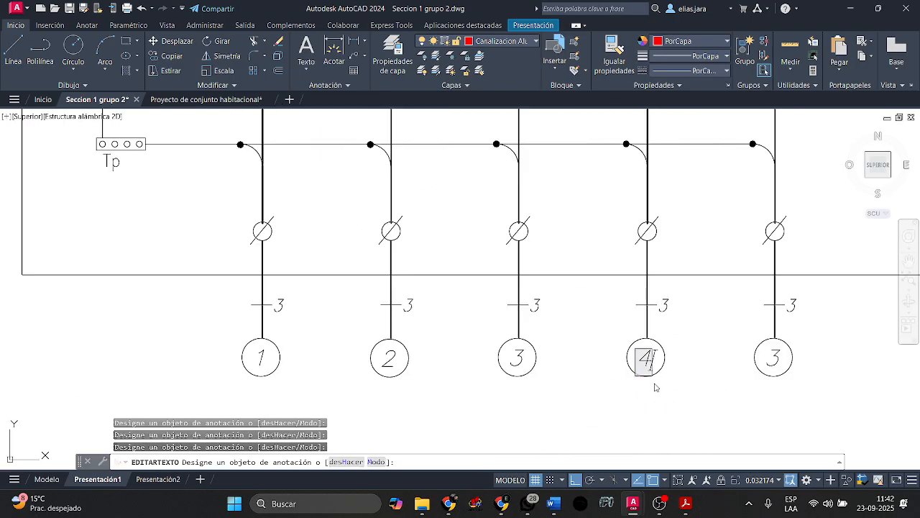
pyautogui.click(706, 380)
pyautogui.click(774, 360)
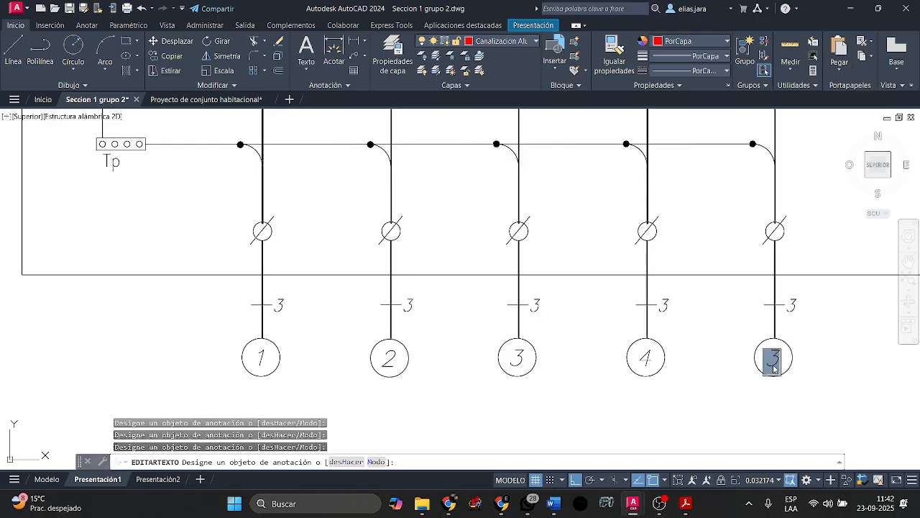
pyautogui.write('5')
pyautogui.click(760, 389)
# Finish the text editing and review the T.D.A panel, focusing on the main breaker's rating, brand and curve labels.
pyautogui.scroll(-6, 572, 347)
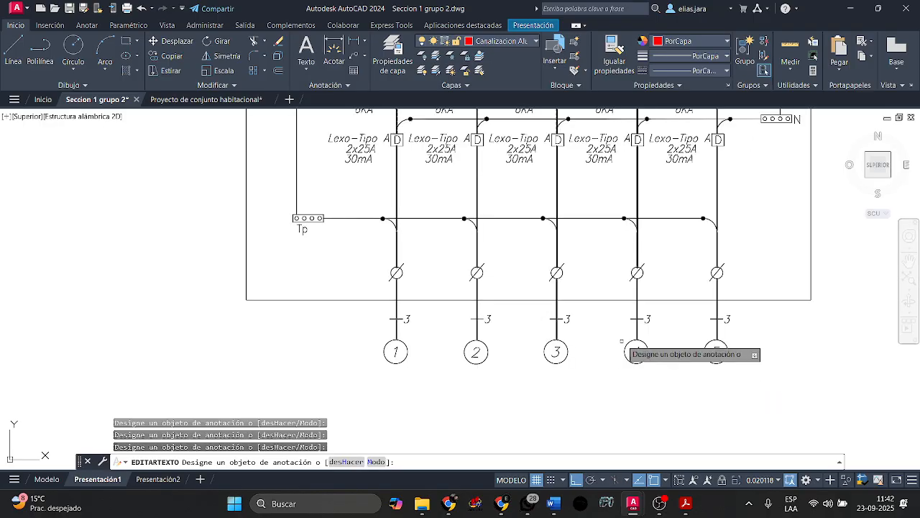
pyautogui.scroll(4, 568, 320)
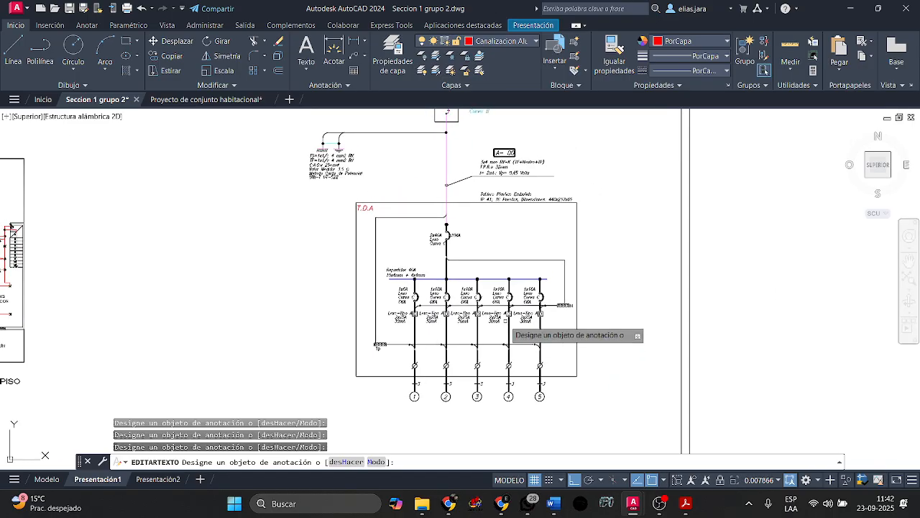
pyautogui.moveTo(546, 313); pyautogui.dragTo(523, 297, button='middle')
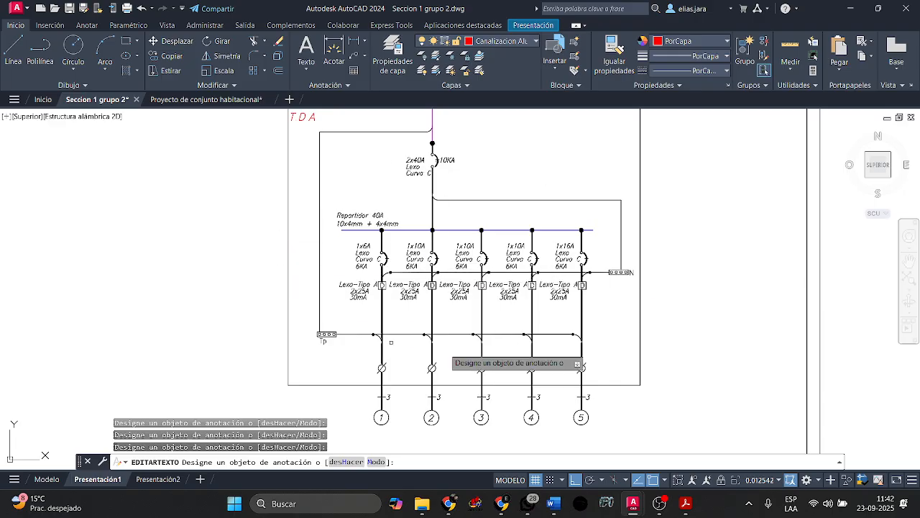
pyautogui.scroll(4, 404, 169)
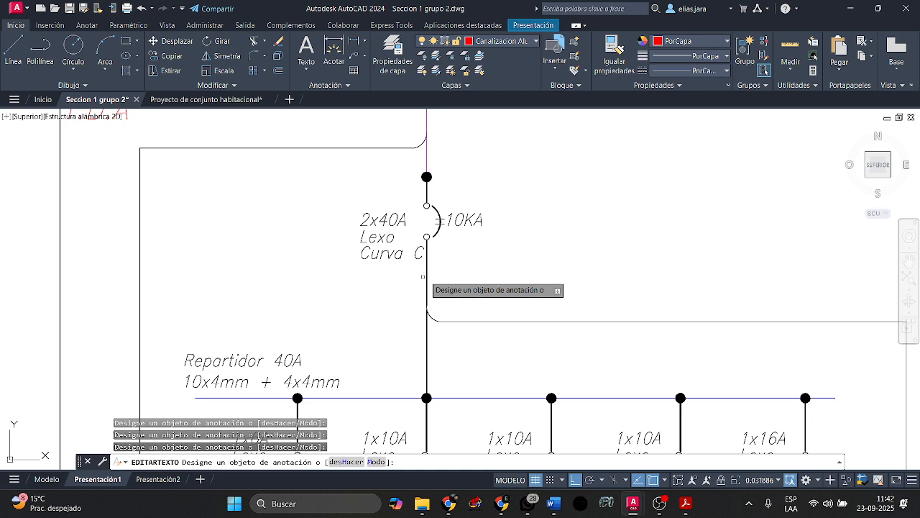
pyautogui.scroll(2, 374, 264)
pyautogui.scroll(2, 375, 257)
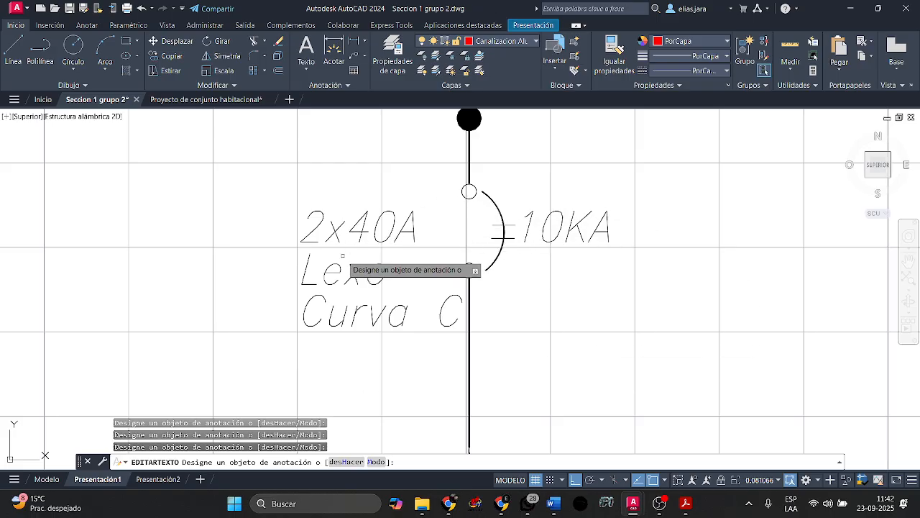
pyautogui.press('Escape')
pyautogui.press('Escape')
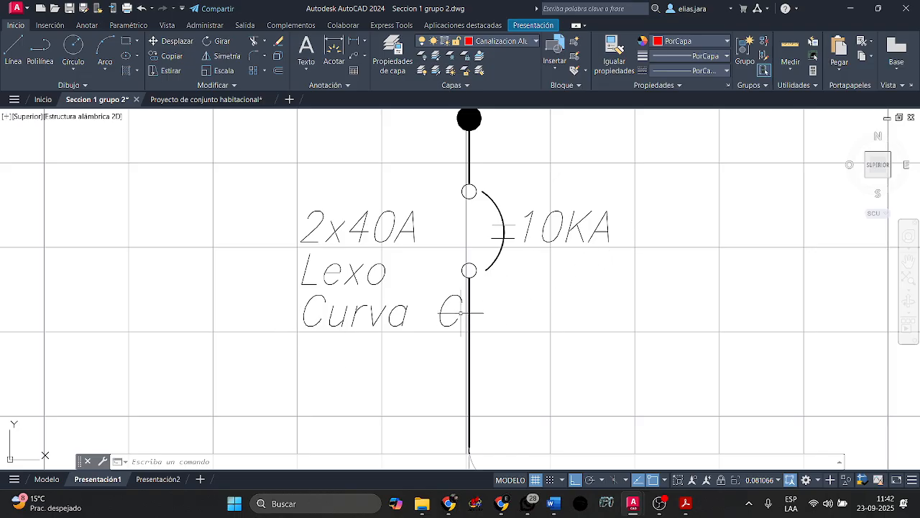
# Check the rating, brand, curve and breaking capacity labels of the branch circuit breakers below the distribution busbar.
pyautogui.moveTo(374, 324)
pyautogui.moveTo(445, 310); pyautogui.dragTo(540, 166, button='middle')
pyautogui.moveTo(466, 340); pyautogui.dragTo(625, 168, button='middle')
pyautogui.moveTo(465, 362); pyautogui.dragTo(526, 232, button='middle')
pyautogui.moveTo(456, 285); pyautogui.dragTo(452, 197, button='middle')
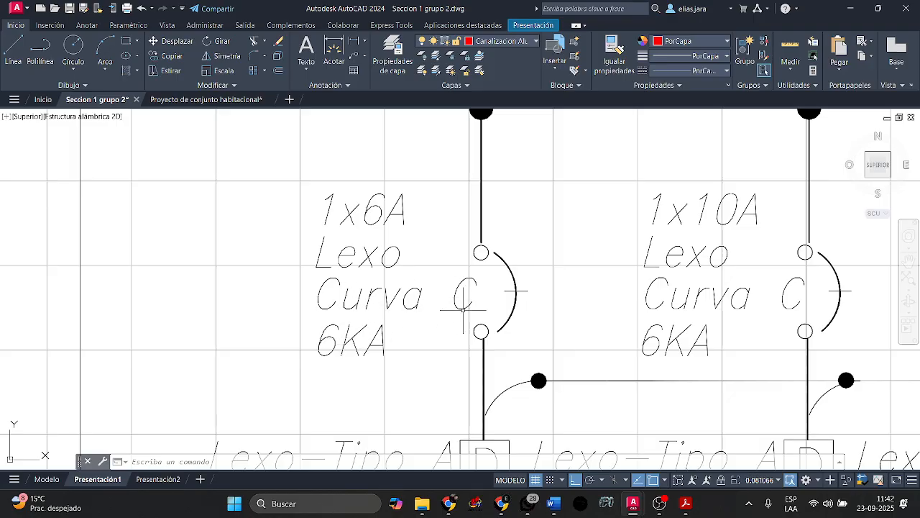
pyautogui.moveTo(656, 299); pyautogui.dragTo(440, 288, button='middle')
pyautogui.moveTo(674, 302); pyautogui.dragTo(464, 284, button='middle')
pyautogui.moveTo(643, 291); pyautogui.dragTo(460, 276, button='middle')
# Inspect the type, rating and sensitivity labels of the individual differentials in the T.D.A circuits.
pyautogui.scroll(-1, 520, 288)
pyautogui.moveTo(382, 341); pyautogui.dragTo(276, 328, button='middle')
pyautogui.scroll(2, 277, 290)
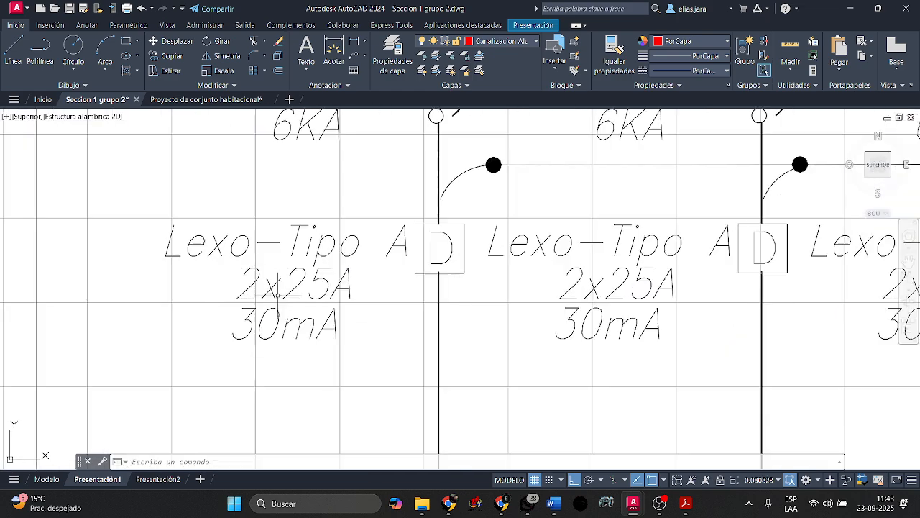
pyautogui.moveTo(291, 285); pyautogui.dragTo(369, 297, button='middle')
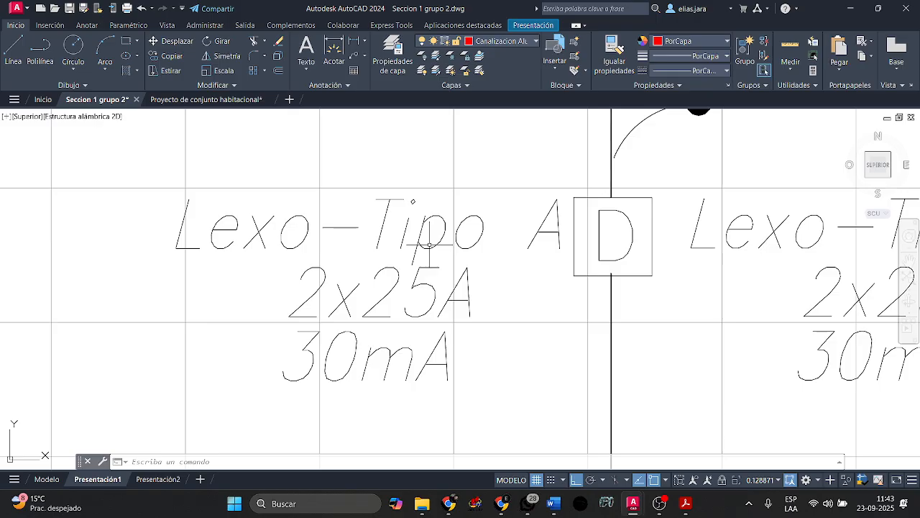
pyautogui.moveTo(537, 254); pyautogui.dragTo(488, 248, button='middle')
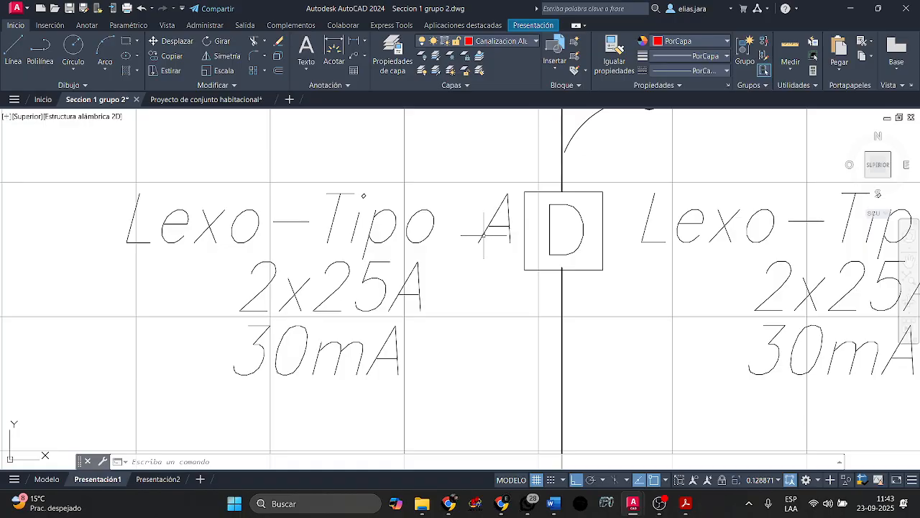
pyautogui.moveTo(484, 235)
pyautogui.scroll(-2, 620, 262)
pyautogui.moveTo(676, 271)
pyautogui.mouseDown(button='middle')
pyautogui.moveTo(396, 265)
pyautogui.moveTo(662, 286)
pyautogui.moveTo(475, 292)
pyautogui.mouseUp(button='middle')
pyautogui.scroll(-1, 591, 283)
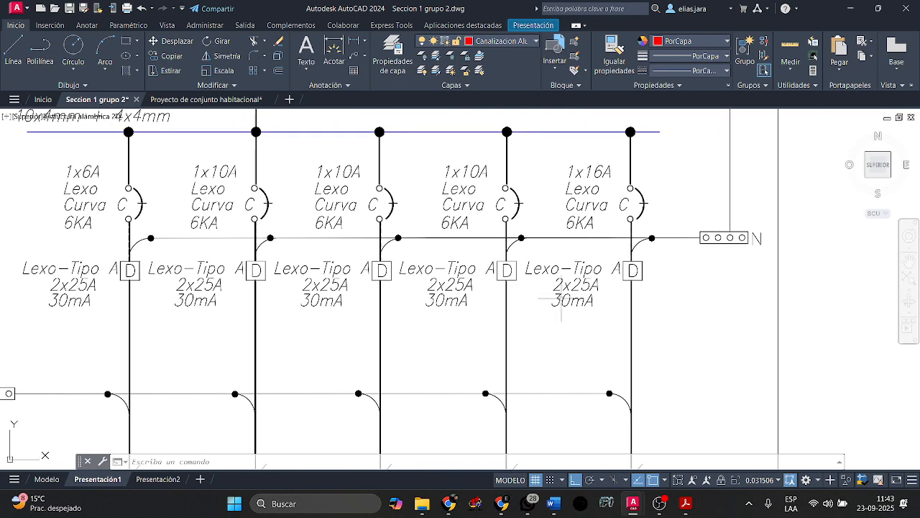
# Check the conductor counts and circuit numbers at the lower ends of the five T.D.A circuits.
pyautogui.scroll(-3, 566, 287)
pyautogui.scroll(3, 532, 273)
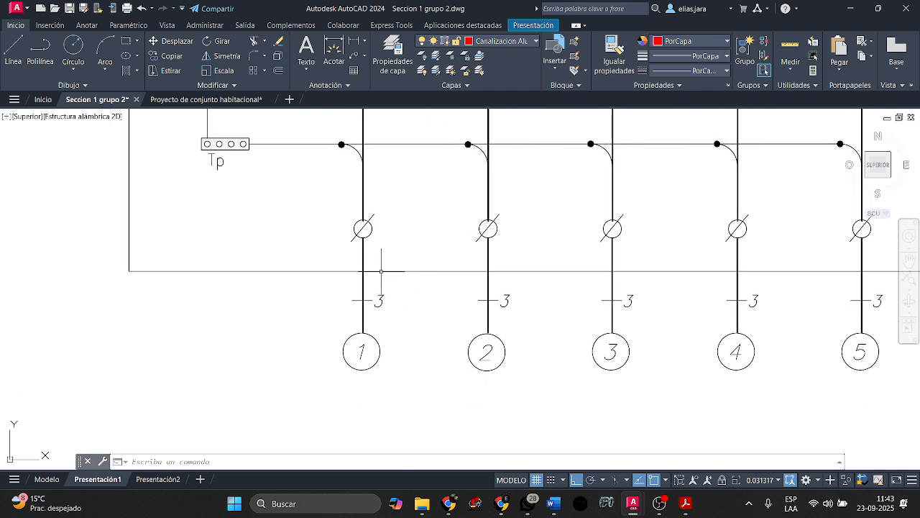
pyautogui.scroll(2, 378, 324)
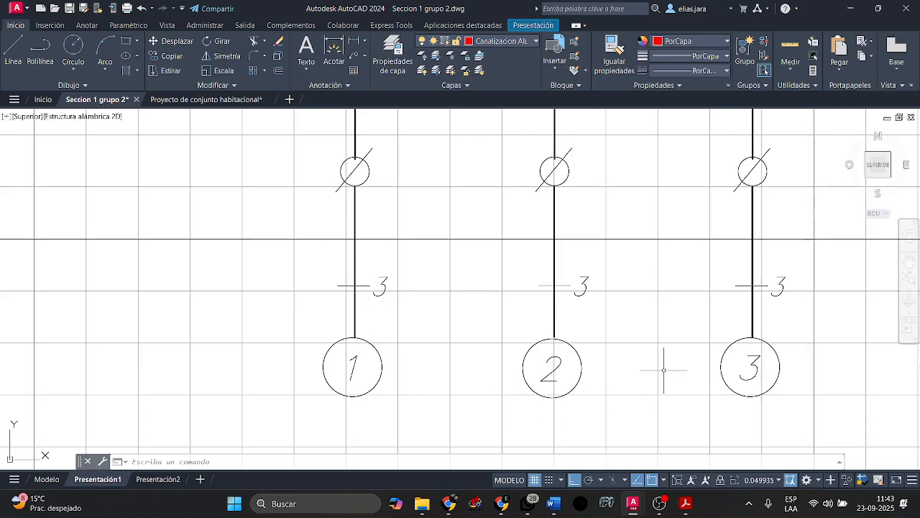
pyautogui.moveTo(574, 377); pyautogui.dragTo(276, 335, button='middle')
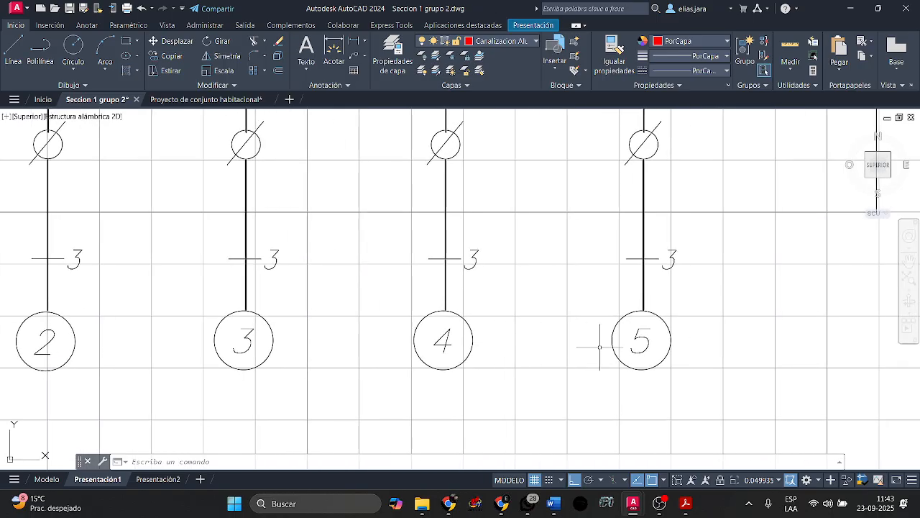
pyautogui.scroll(-3, 591, 336)
pyautogui.moveTo(560, 264); pyautogui.dragTo(572, 319, button='middle')
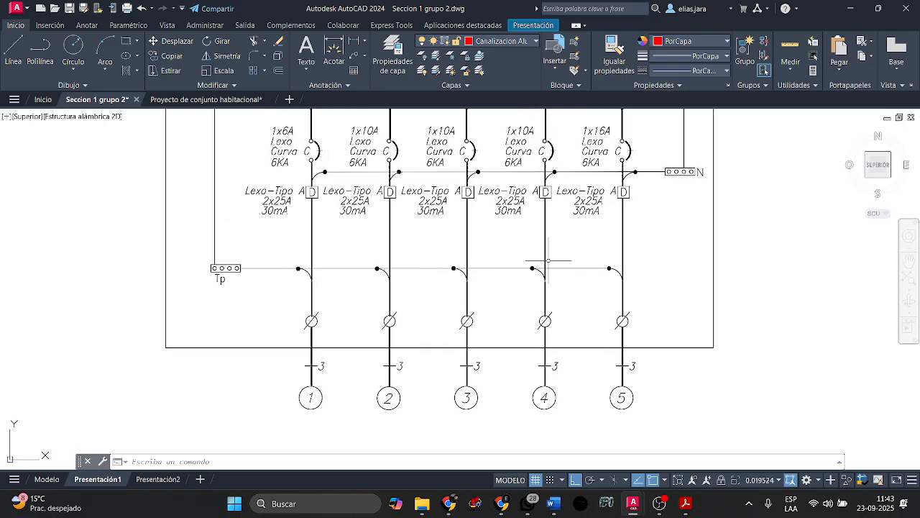
# Review the complete single-line diagram, from the network connection and meter through the feeder to the T.D.A panel.
pyautogui.scroll(-2, 548, 261)
pyautogui.moveTo(541, 222)
pyautogui.mouseDown(button='middle')
pyautogui.moveTo(545, 319)
pyautogui.moveTo(545, 289)
pyautogui.mouseUp(button='middle')
pyautogui.scroll(-2, 545, 309)
pyautogui.scroll(2, 533, 289)
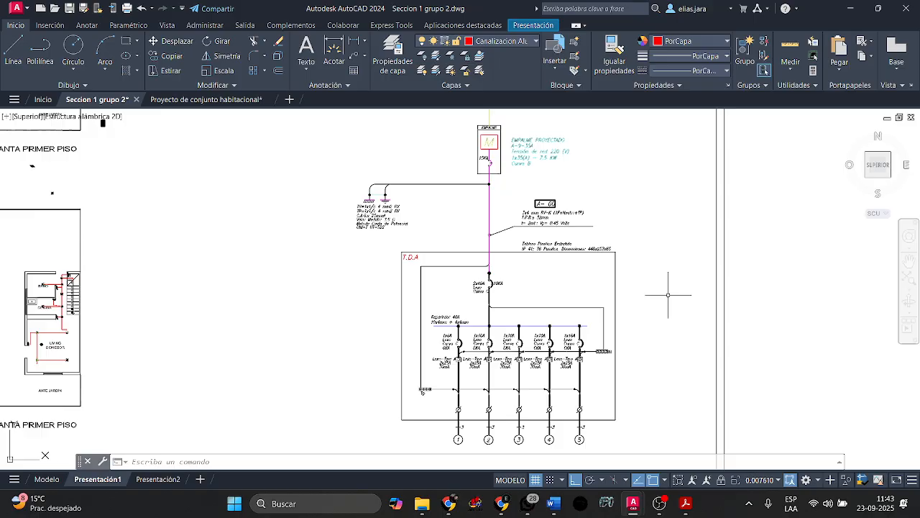
pyautogui.scroll(-3, 668, 295)
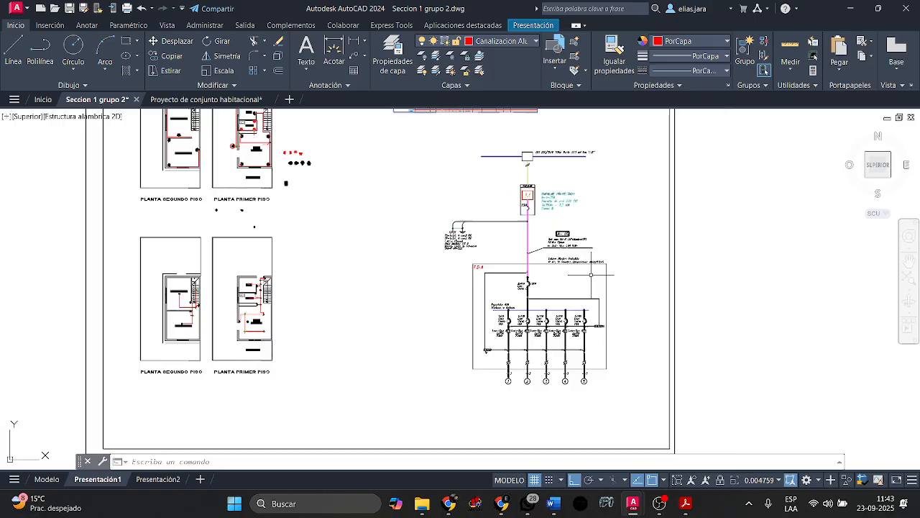
pyautogui.scroll(5, 513, 216)
pyautogui.scroll(-2, 514, 193)
pyautogui.scroll(-2, 625, 309)
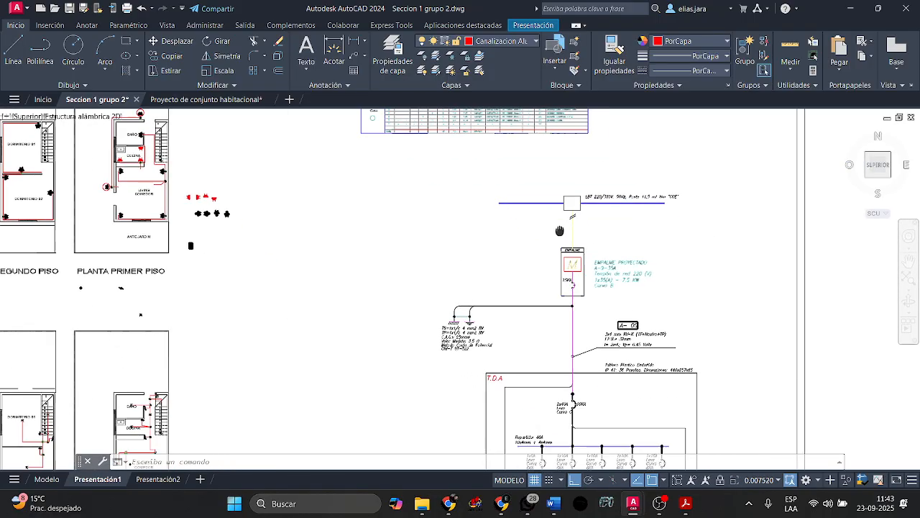
pyautogui.scroll(2, 602, 293)
pyautogui.scroll(2, 563, 217)
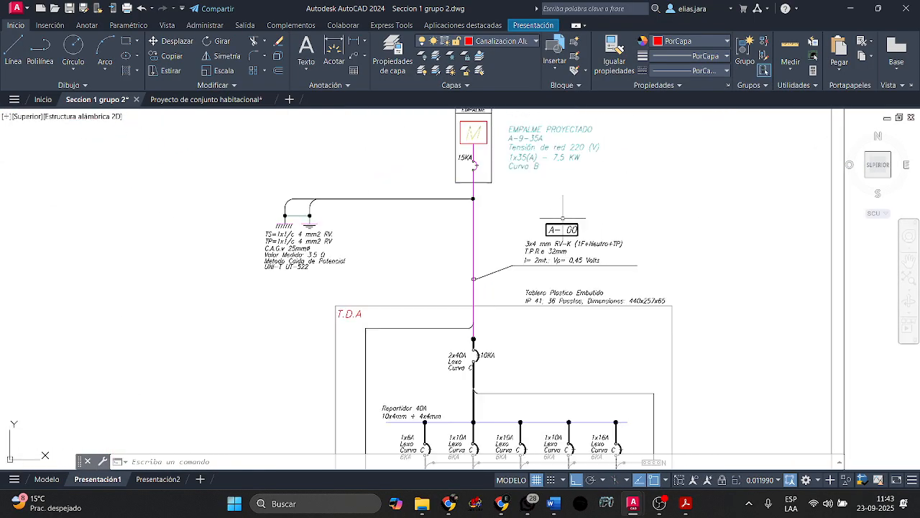
pyautogui.moveTo(558, 325)
pyautogui.mouseDown(button='middle')
pyautogui.moveTo(543, 275)
pyautogui.moveTo(537, 160)
pyautogui.moveTo(548, 127)
pyautogui.mouseUp(button='middle')
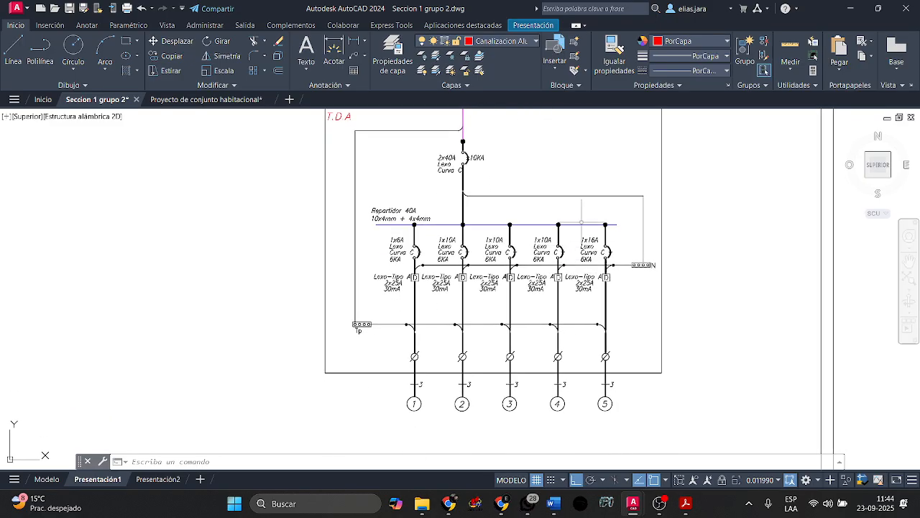
pyautogui.scroll(-2, 581, 216)
pyautogui.moveTo(577, 176); pyautogui.dragTo(576, 261, button='middle')
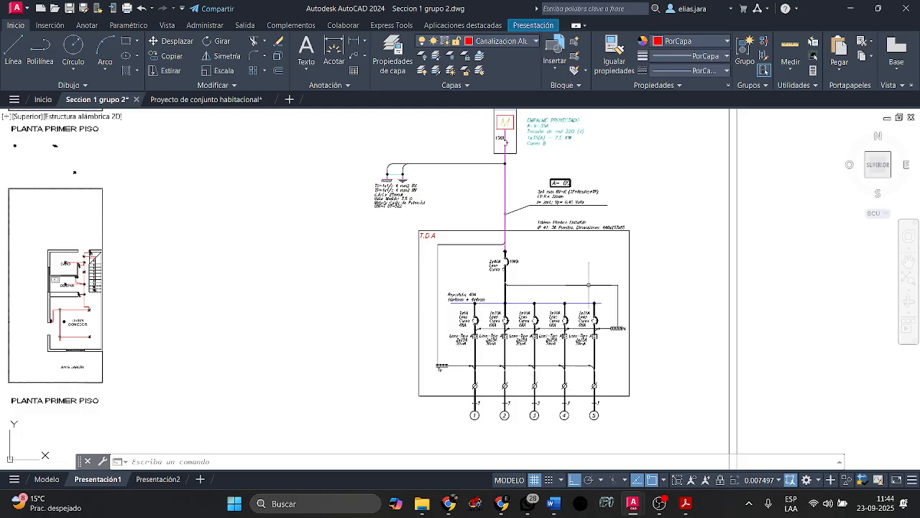
pyautogui.moveTo(608, 266); pyautogui.dragTo(553, 260, button='middle')
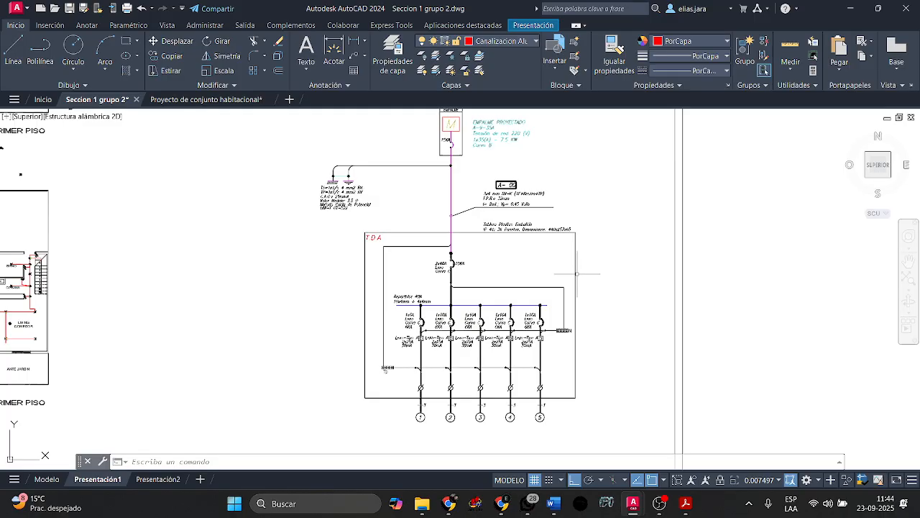
# View the whole layout sheet and examine the earthing notes beside the single-line diagram.
pyautogui.scroll(-4, 579, 273)
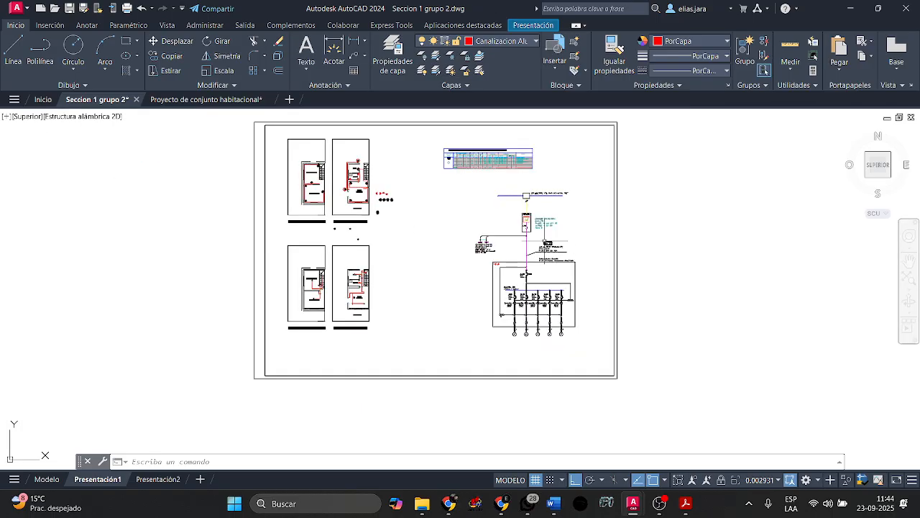
pyautogui.moveTo(545, 231)
pyautogui.mouseDown(button='middle')
pyautogui.moveTo(545, 249)
pyautogui.moveTo(560, 249)
pyautogui.mouseUp(button='middle')
pyautogui.middleClick(457, 236)
pyautogui.middleClick(457, 236)
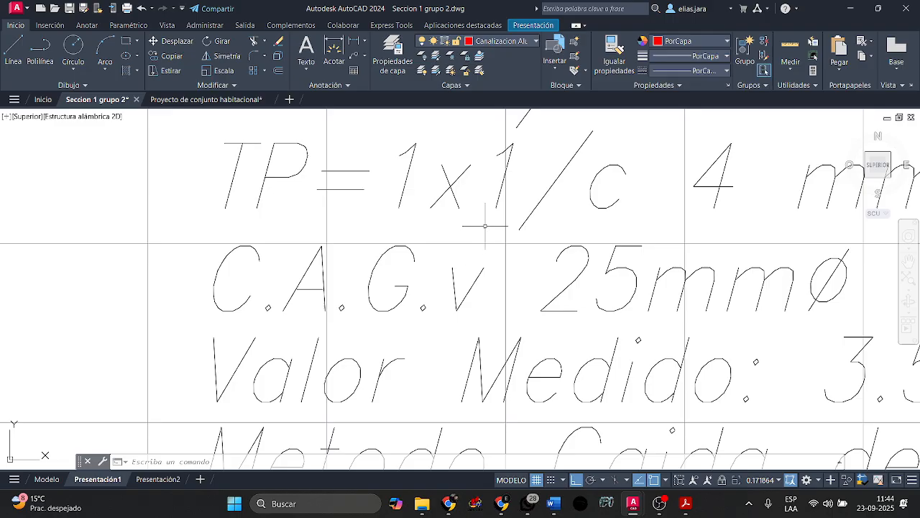
# View the layout sheet as a whole, then switch to model space and display the full drawing extents.
pyautogui.scroll(-15, 485, 226)
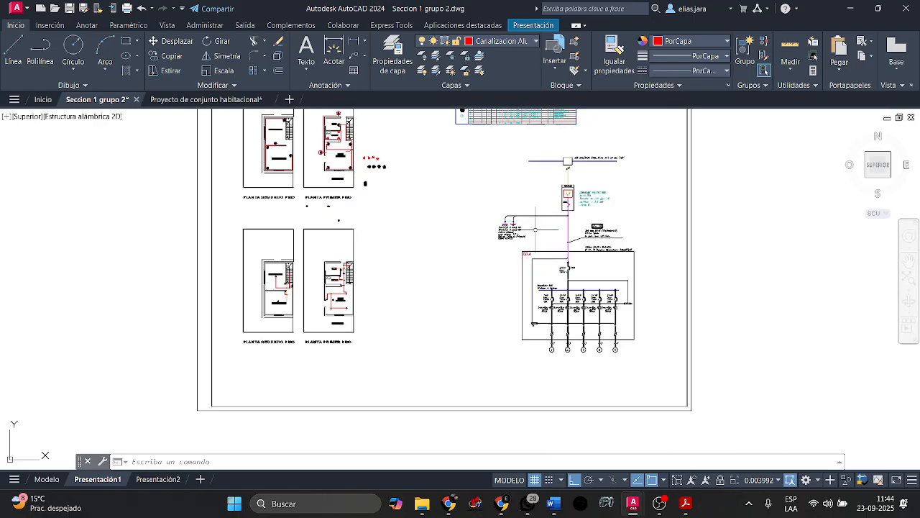
pyautogui.moveTo(485, 198); pyautogui.dragTo(510, 246, button='middle')
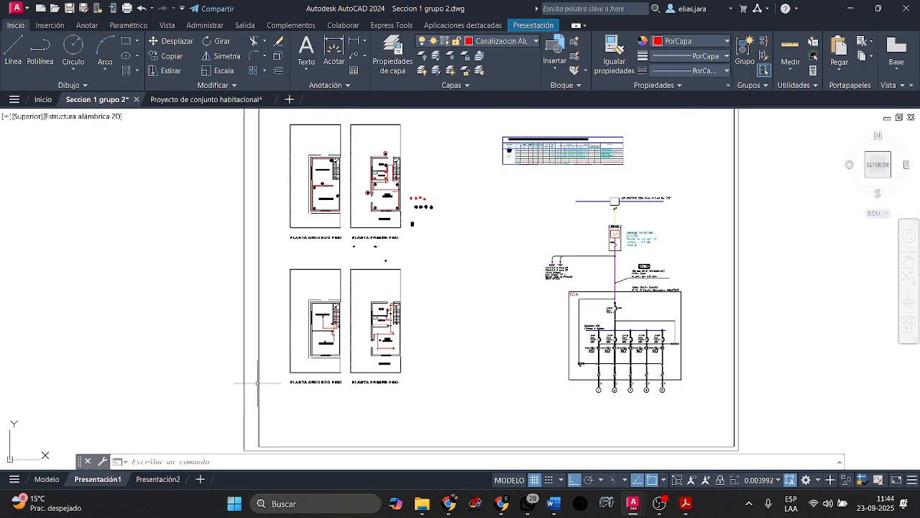
pyautogui.click(47, 479)
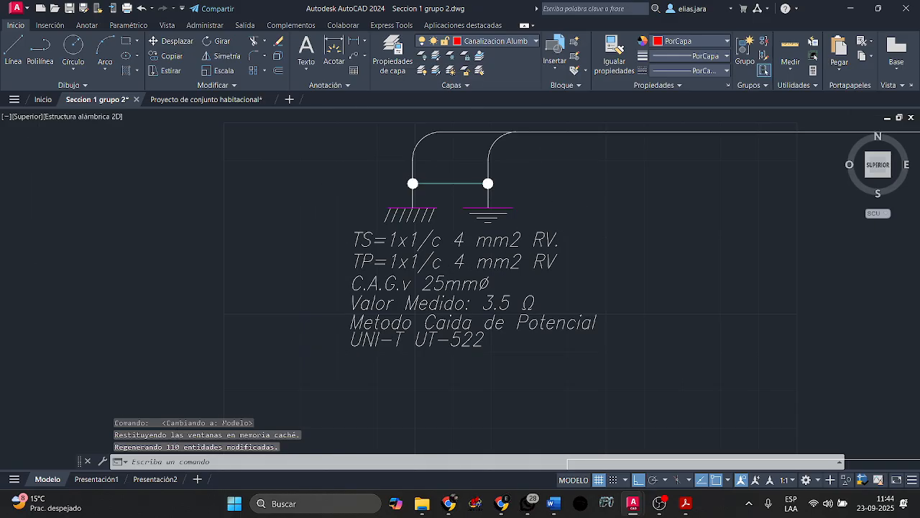
pyautogui.middleClick(616, 274)
pyautogui.middleClick(616, 274)
# Examine the T.D.A panel's five circuits in model space and review the floor plans, load table and single-line diagram together.
pyautogui.scroll(2, 608, 388)
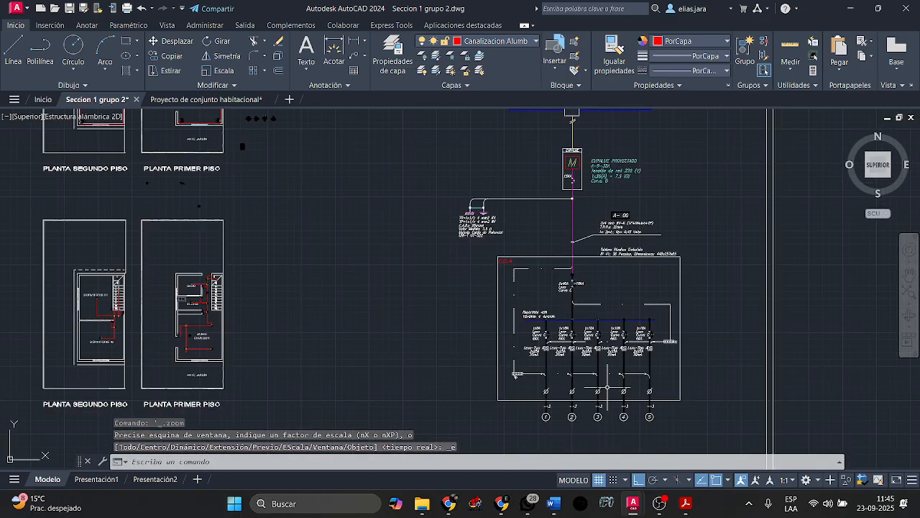
pyautogui.scroll(4, 608, 387)
pyautogui.scroll(-4, 451, 365)
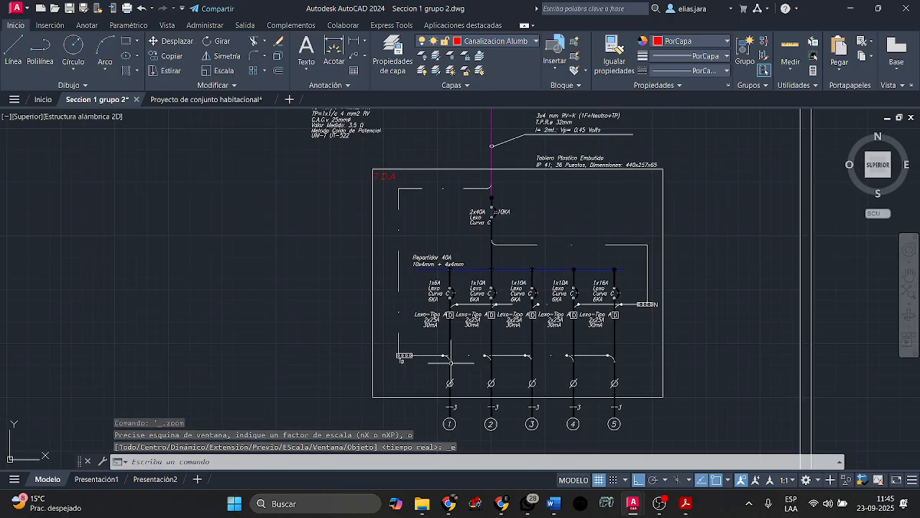
pyautogui.scroll(-2, 496, 292)
pyautogui.moveTo(477, 277)
pyautogui.mouseDown(button='middle')
pyautogui.moveTo(469, 308)
pyautogui.moveTo(471, 299)
pyautogui.moveTo(488, 309)
pyautogui.moveTo(501, 336)
pyautogui.mouseUp(button='middle')
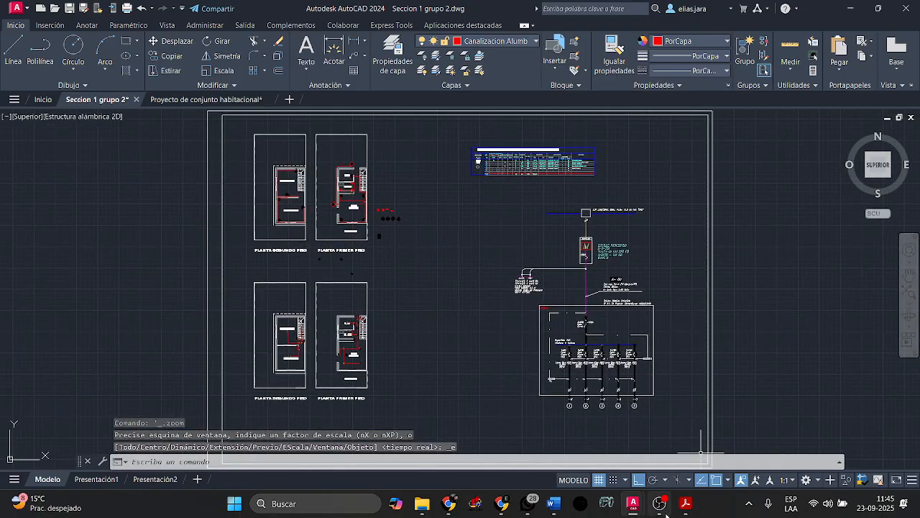